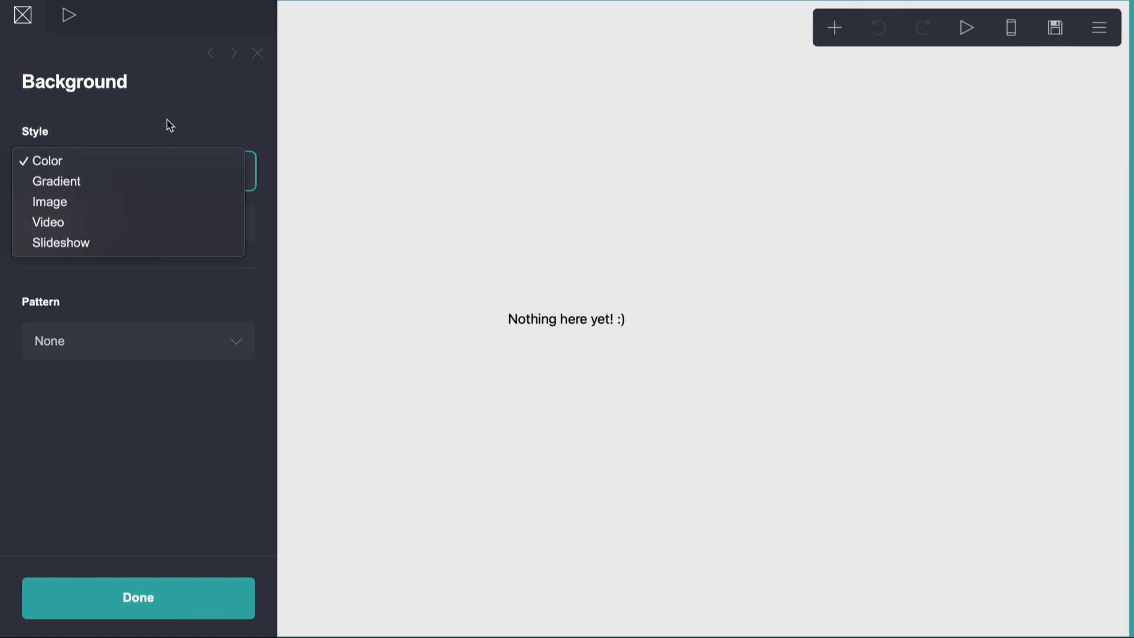
- Change the site background to a linear gradient with its first stop set to #FFFFFF
{"action": "left_click", "coordinate": [120, 179]}
{"action": "left_click", "coordinate": [95, 324]}
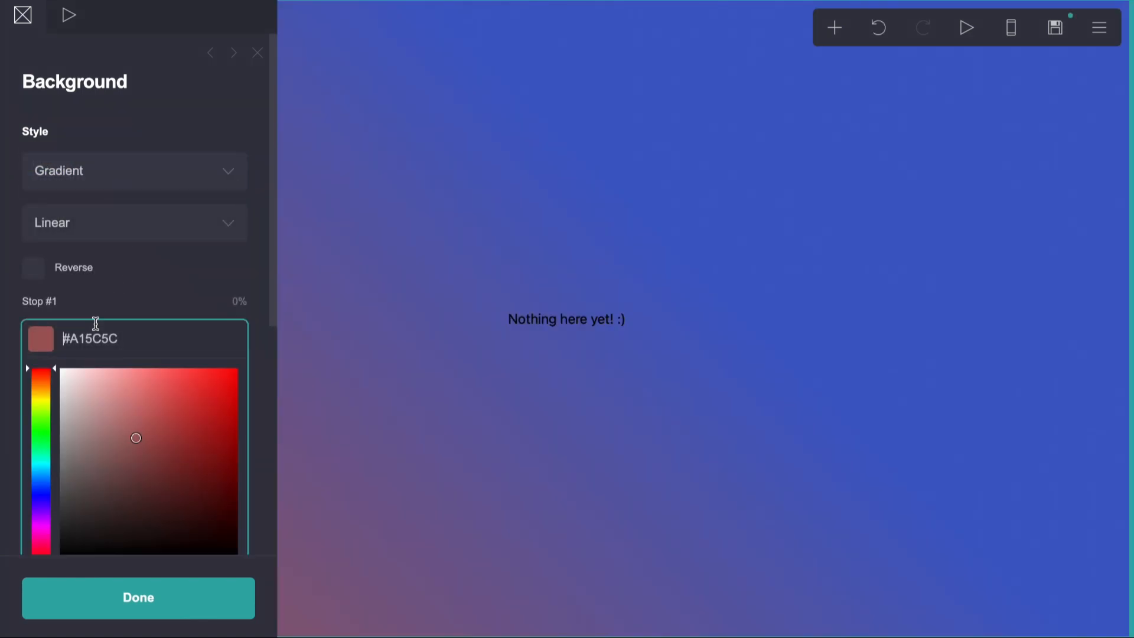
{"action": "left_click_drag", "start_coordinate": [101, 413], "coordinate": [6, 291]}
{"action": "left_click", "coordinate": [104, 334]}
- Set the background gradient's second stop to the pale pink #FFEBF1
{"action": "left_click", "coordinate": [97, 421]}
{"action": "scroll", "coordinate": [85, 357], "scroll_direction": "down", "scroll_amount": 3}
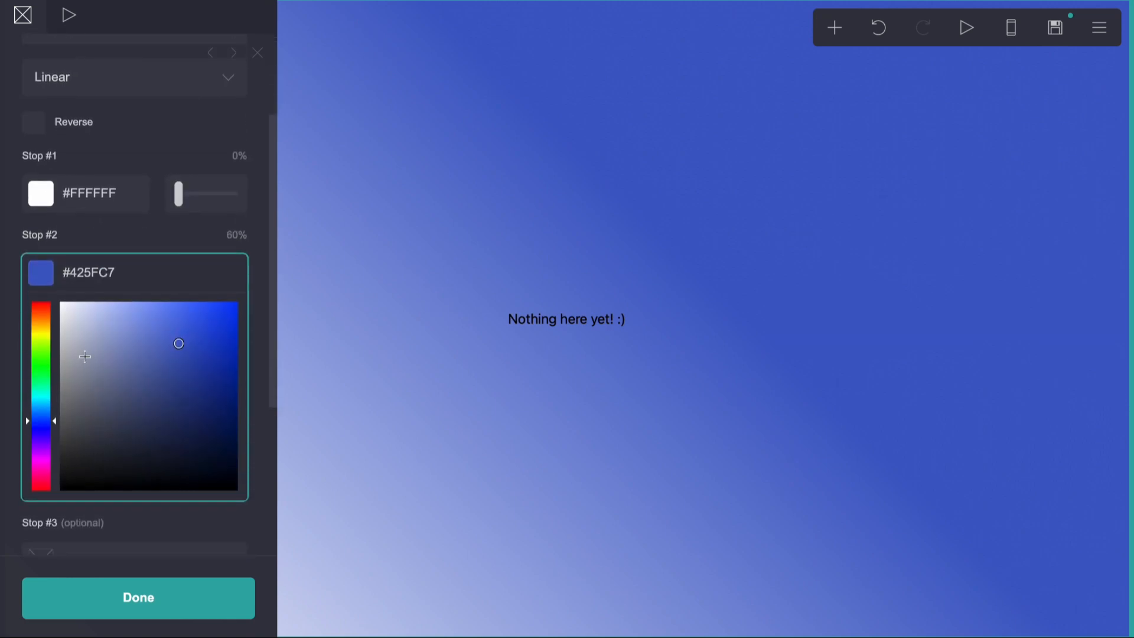
{"action": "left_click_drag", "start_coordinate": [46, 431], "coordinate": [46, 480]}
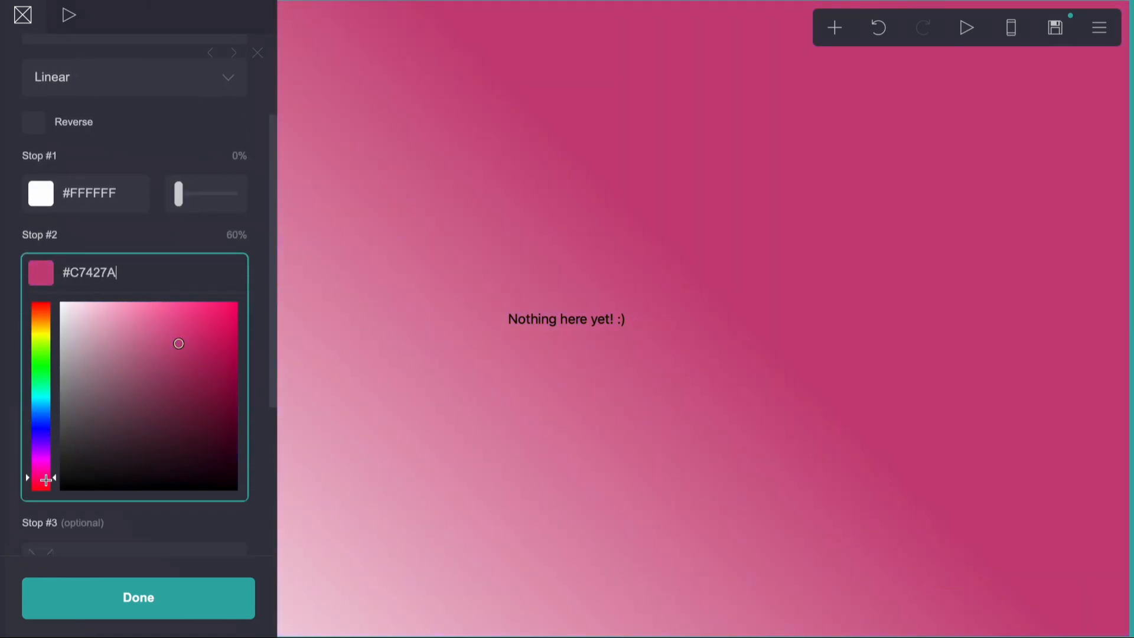
{"action": "left_click", "coordinate": [77, 302]}
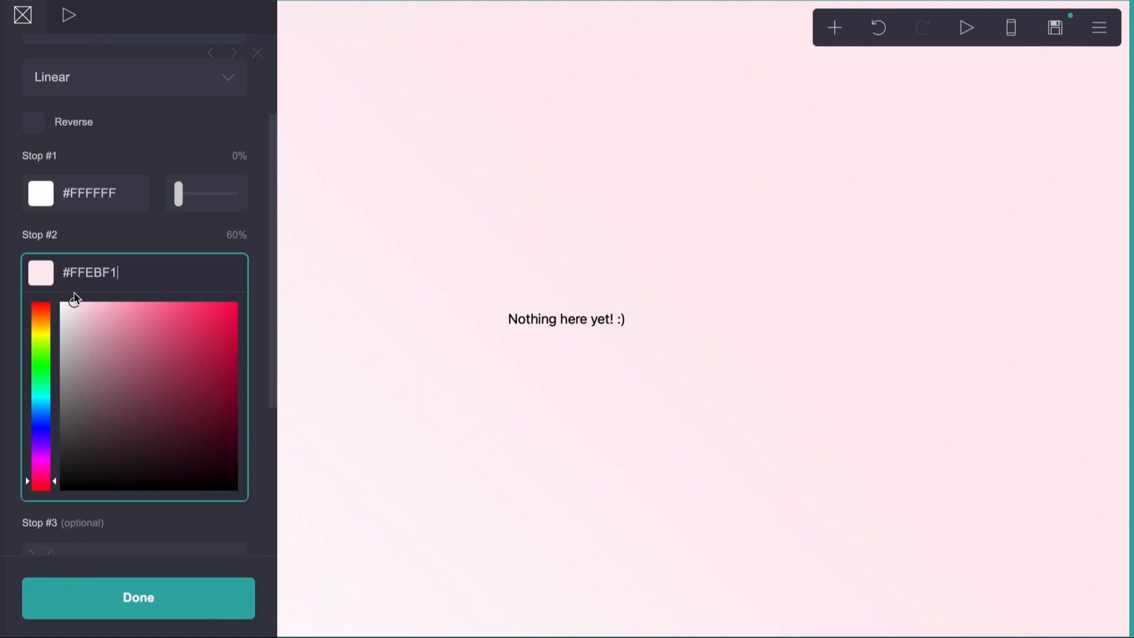
{"action": "left_click", "coordinate": [88, 242]}
- Set the background gradient's angle to 90°
{"action": "left_click", "coordinate": [240, 402]}
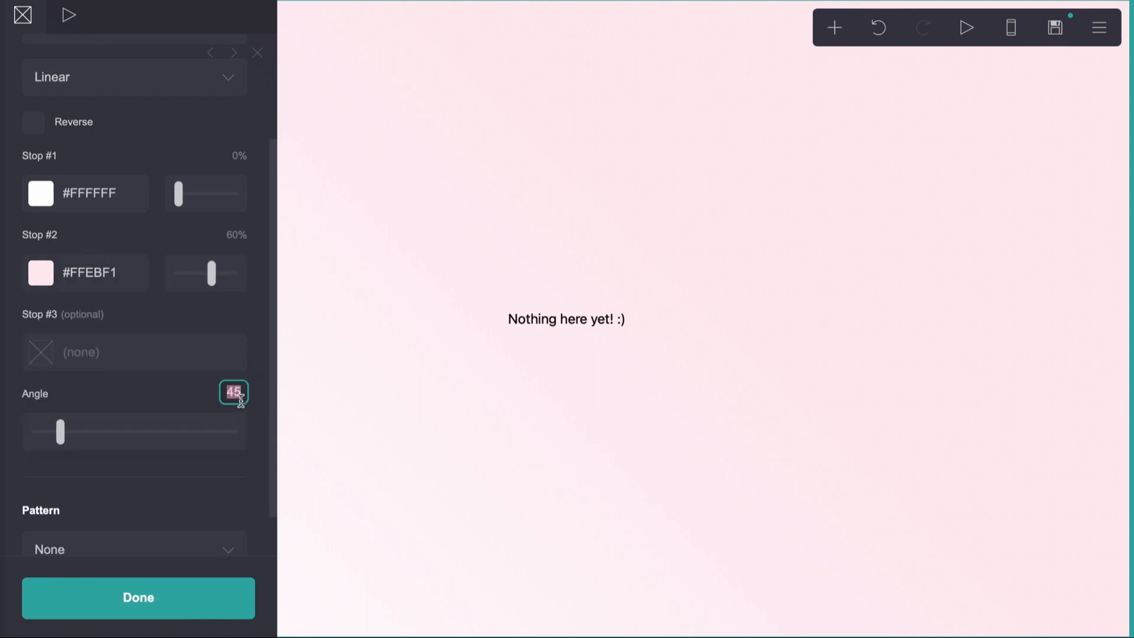
{"action": "type", "text": "80"}
{"action": "key", "text": "Return"}
- Lighten the gradient's second stop to #FFF5F8 and copy its color code
{"action": "left_click", "coordinate": [110, 278]}
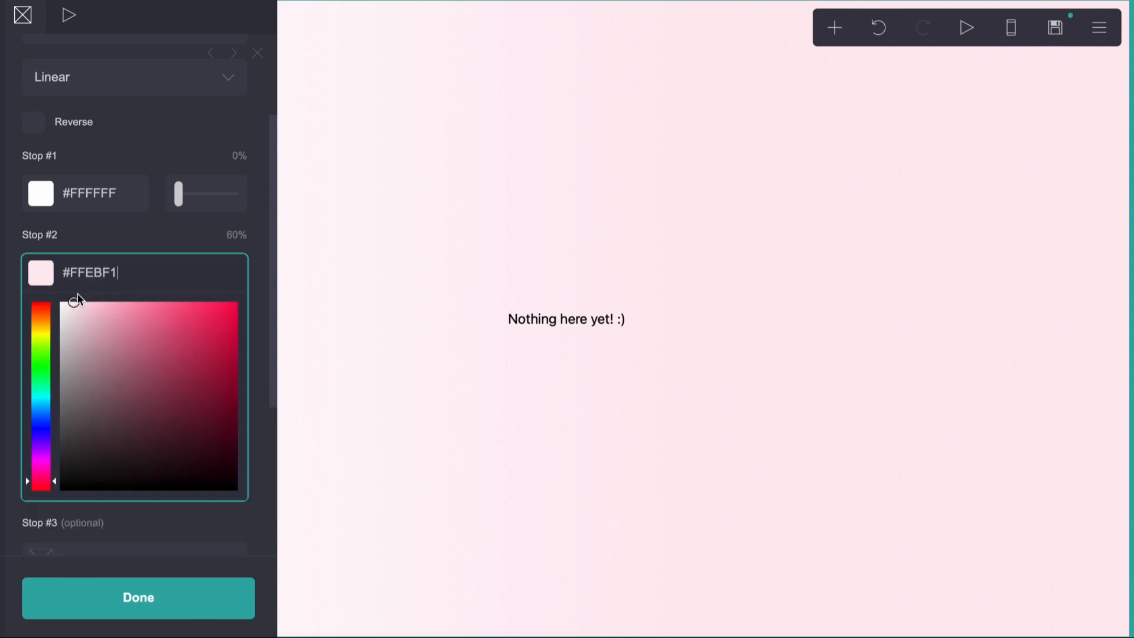
{"action": "left_click_drag", "start_coordinate": [70, 303], "coordinate": [68, 291]}
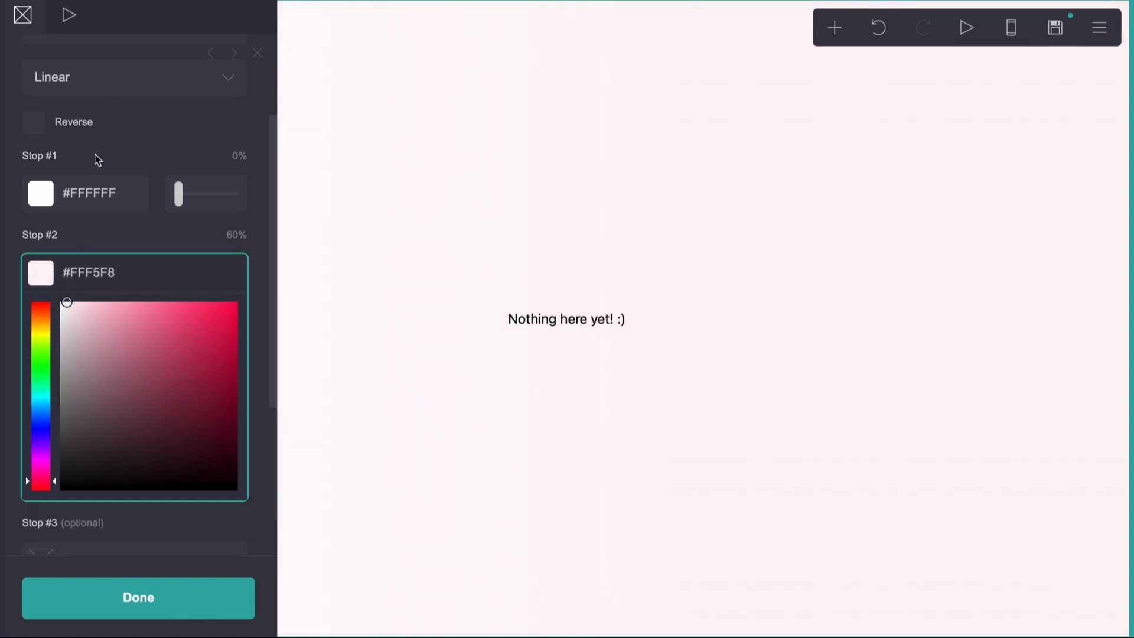
{"action": "double_click", "coordinate": [78, 273]}
{"action": "key", "text": "ctrl+c"}
{"action": "left_click", "coordinate": [143, 152]}
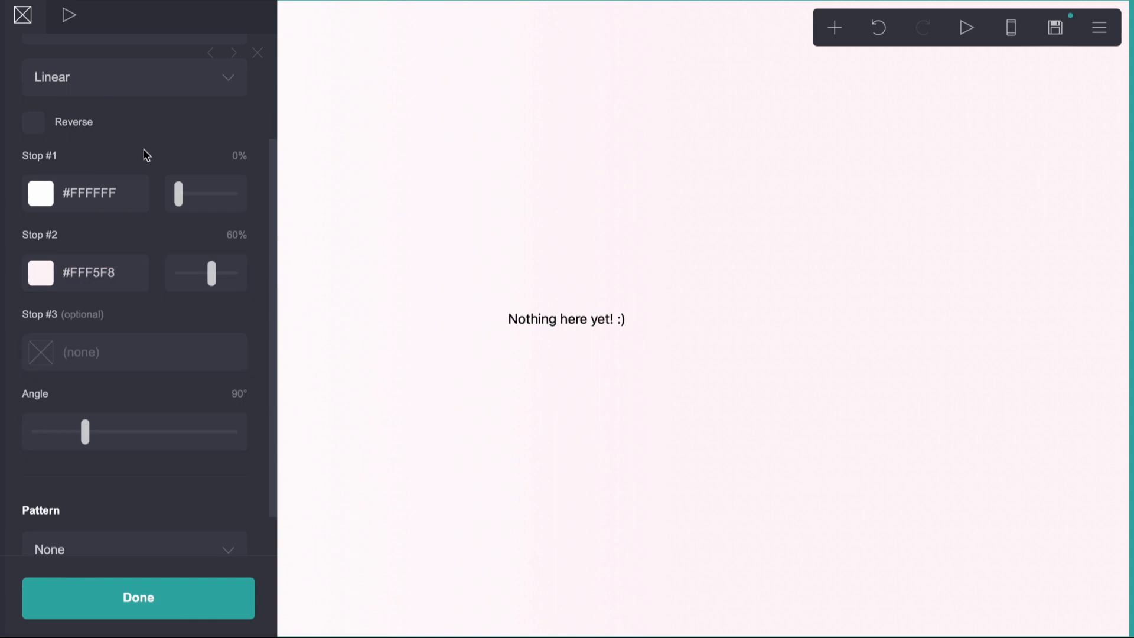
- Apply the Triangles pattern to the background with a line thickness of 1
{"action": "scroll", "coordinate": [144, 171], "scroll_direction": "down", "scroll_amount": 1}
{"action": "left_click", "coordinate": [101, 497]}
{"action": "scroll", "coordinate": [101, 496], "scroll_direction": "down", "scroll_amount": 15}
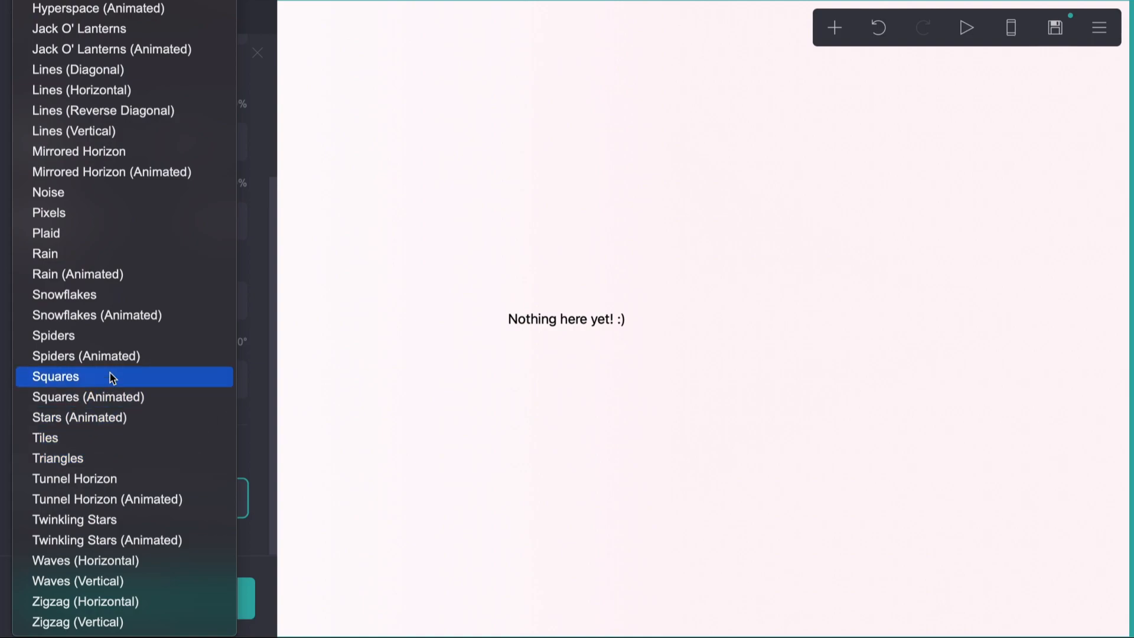
{"action": "left_click", "coordinate": [101, 458]}
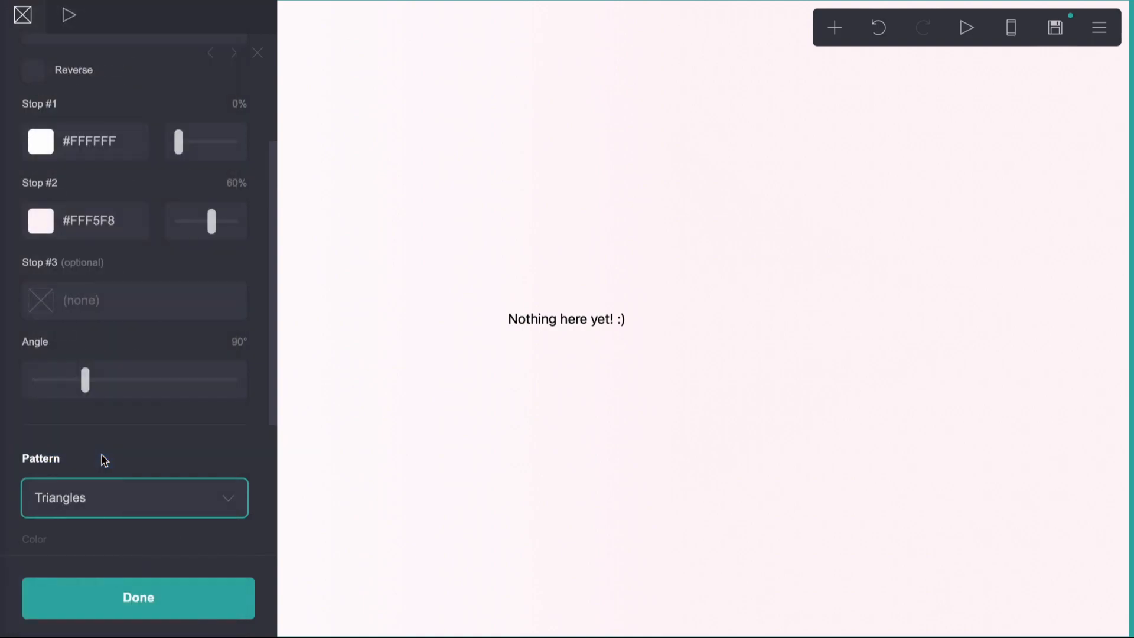
{"action": "scroll", "coordinate": [82, 476], "scroll_direction": "down", "scroll_amount": 4}
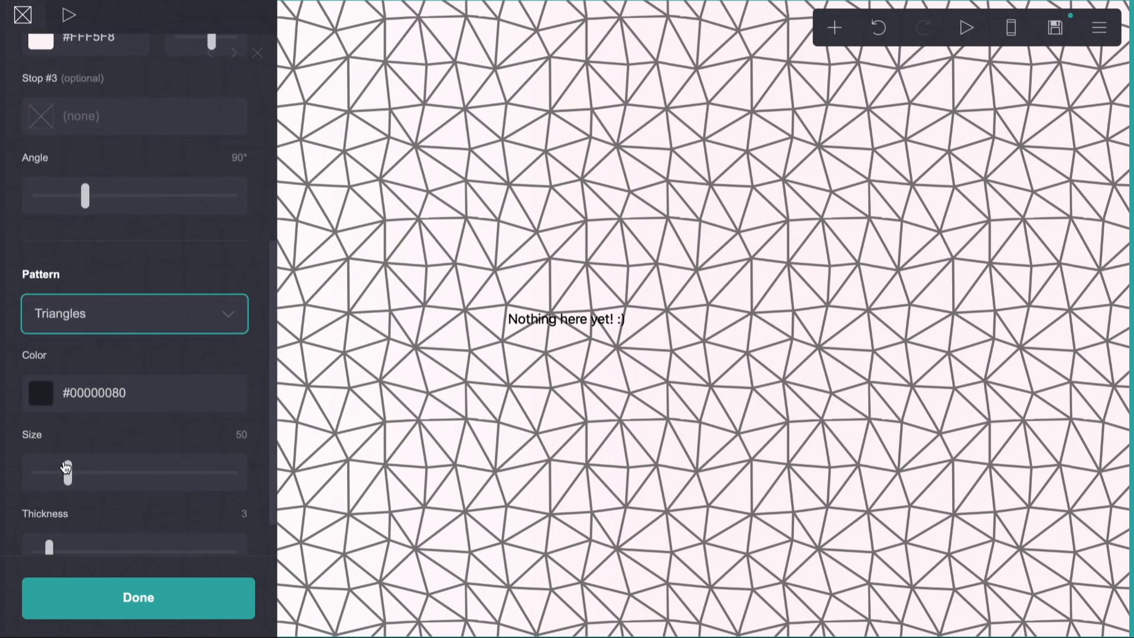
{"action": "left_click_drag", "start_coordinate": [51, 498], "coordinate": [22, 500]}
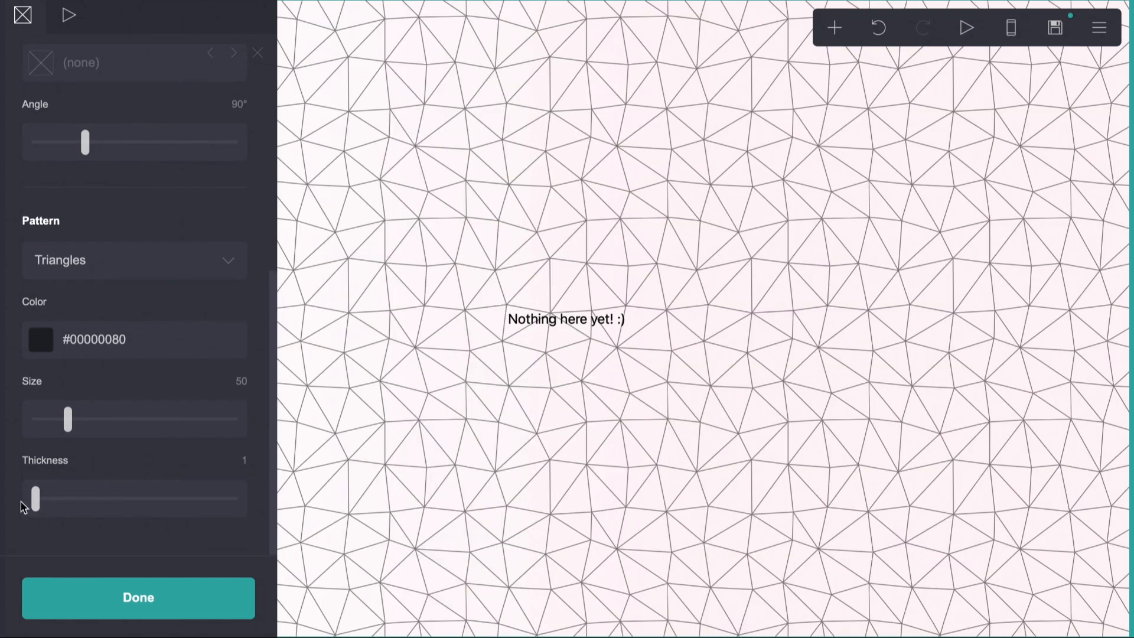
- Replace the triangle pattern's color with the copied pink and adjust its shade to #F0E1E6
{"action": "left_click", "coordinate": [89, 339]}
{"action": "double_click", "coordinate": [89, 339]}
{"action": "key", "text": "ctrl+v"}
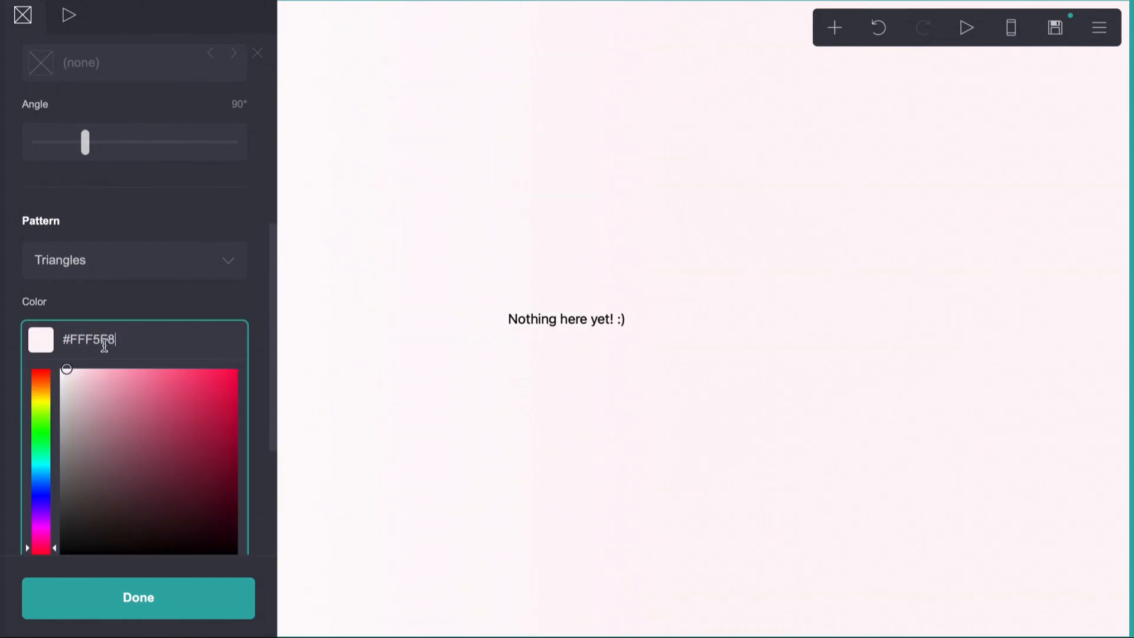
{"action": "left_click", "coordinate": [73, 369]}
{"action": "scroll", "coordinate": [74, 351], "scroll_direction": "down", "scroll_amount": 1}
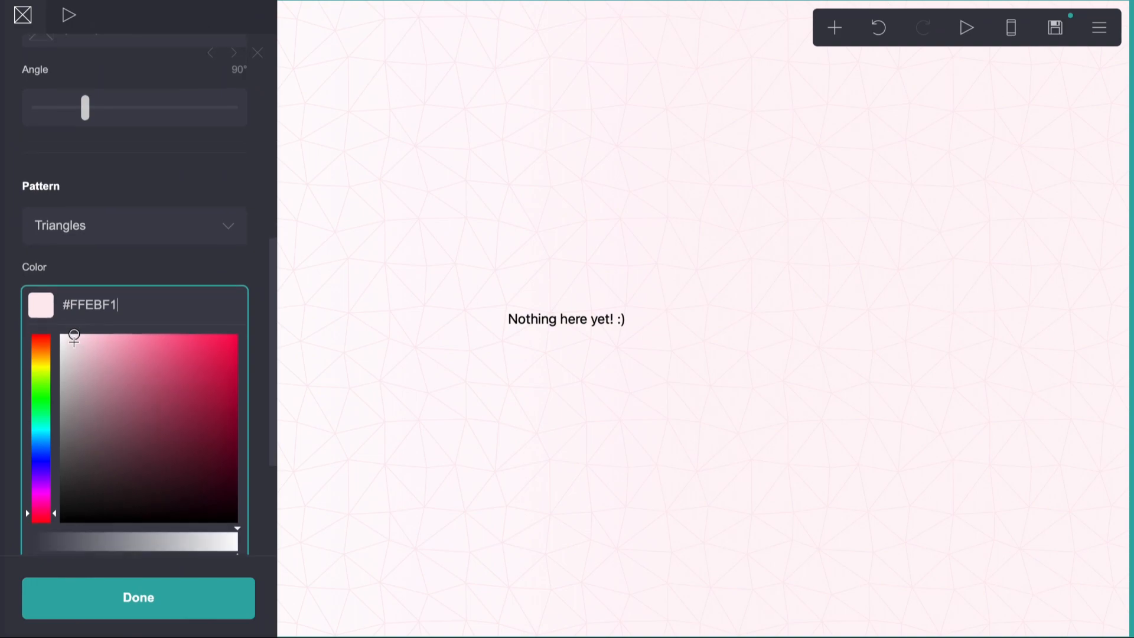
{"action": "left_click_drag", "start_coordinate": [71, 337], "coordinate": [70, 346]}
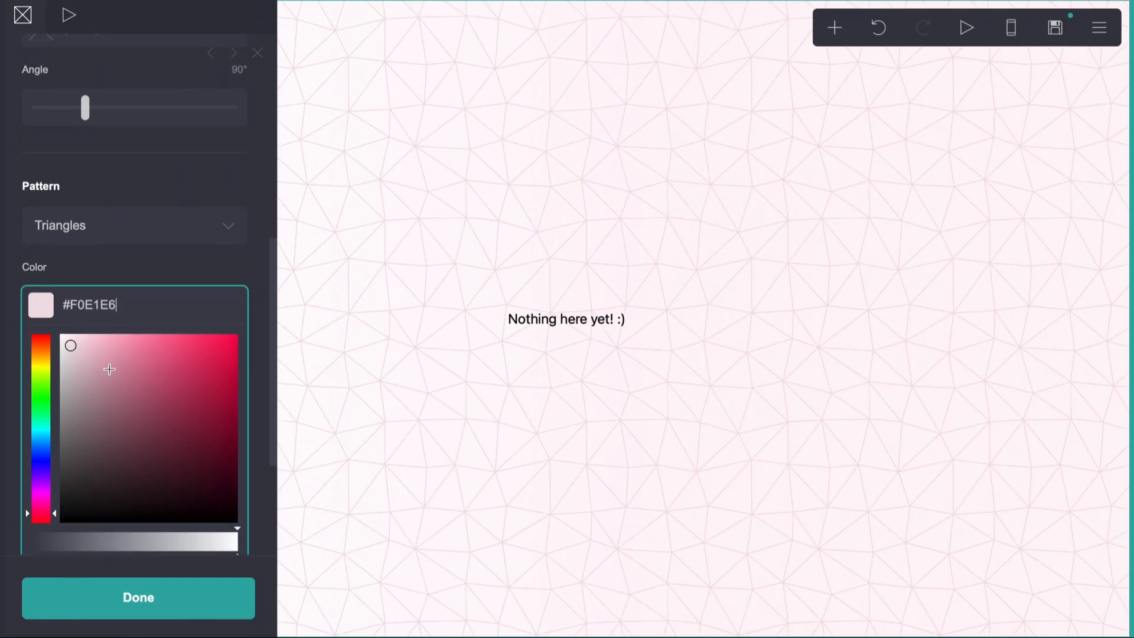
- Make the pattern color slightly transparent at #F0E1E6D1, fine-tune its shade to be slightly pinker, and close the background settings
{"action": "scroll", "coordinate": [204, 442], "scroll_direction": "down", "scroll_amount": 2}
{"action": "left_click_drag", "start_coordinate": [211, 459], "coordinate": [201, 459]}
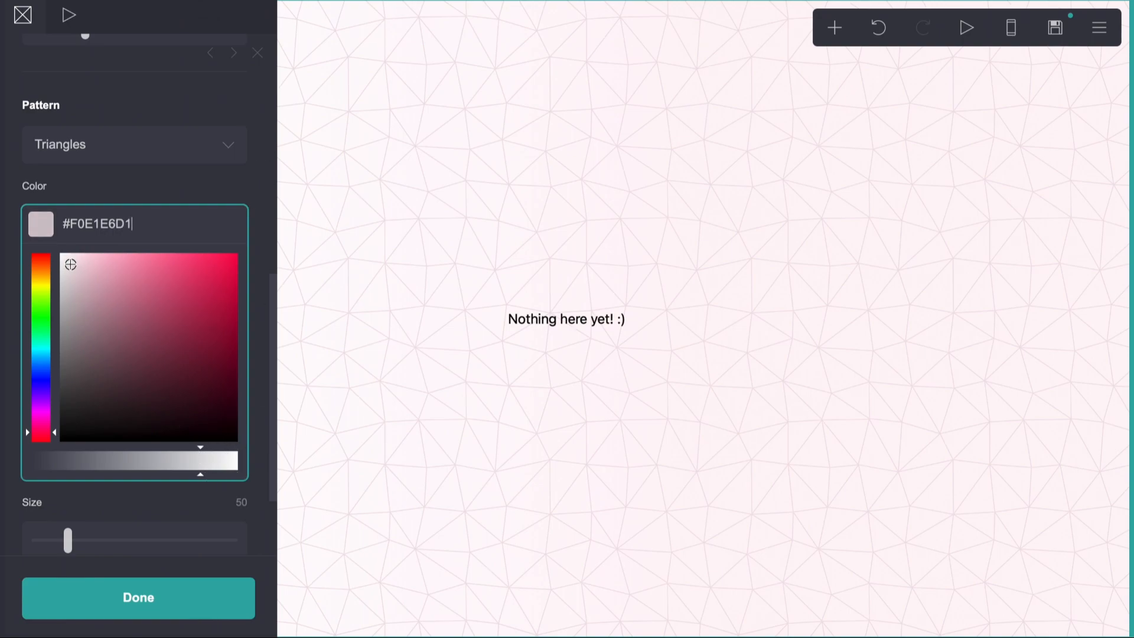
{"action": "left_click_drag", "start_coordinate": [70, 262], "coordinate": [74, 260]}
{"action": "left_click", "coordinate": [258, 53]}
- Delete the placeholder text element reading "Nothing here yet! :)"
{"action": "left_click", "coordinate": [514, 319]}
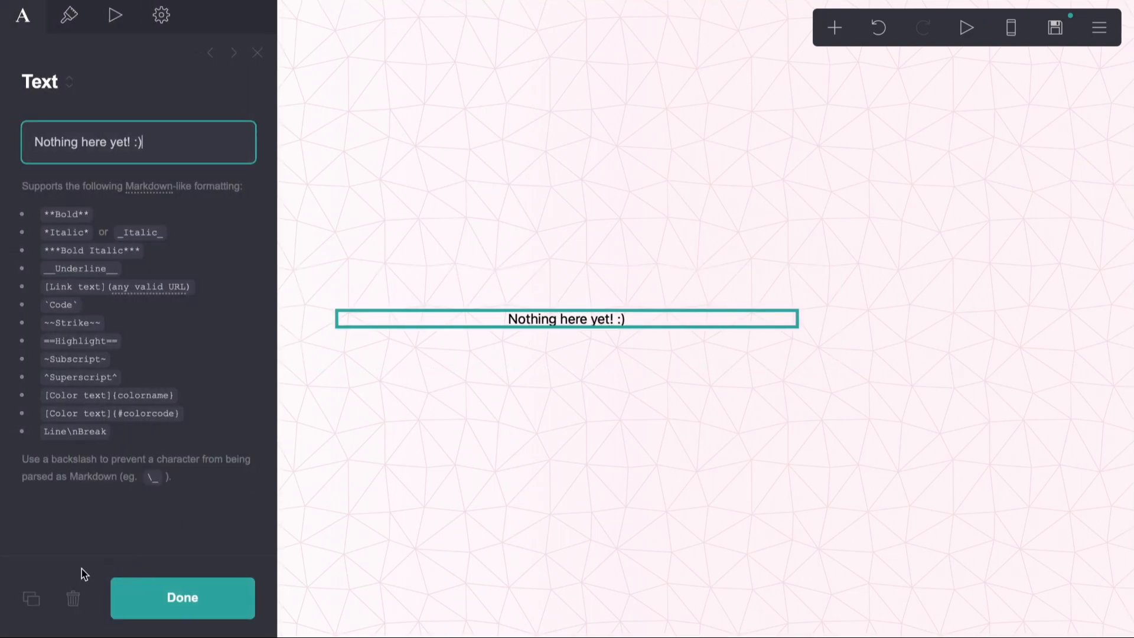
{"action": "left_click", "coordinate": [73, 598]}
- Open the page settings, set the page width to 24 and change its style to Box
{"action": "left_click", "coordinate": [1099, 28]}
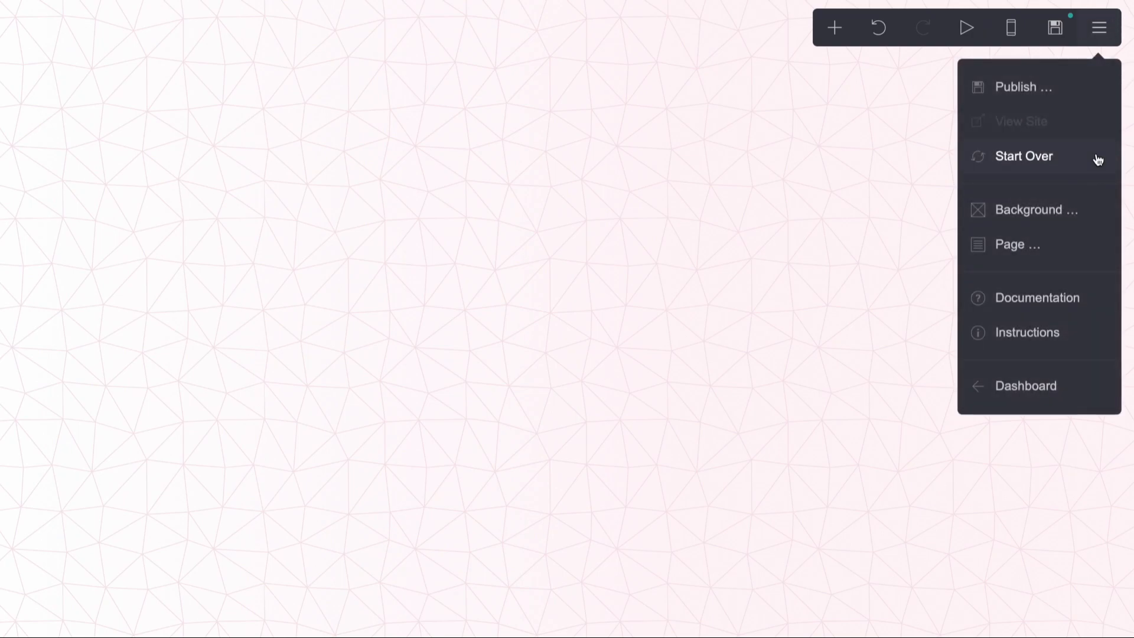
{"action": "left_click", "coordinate": [987, 253]}
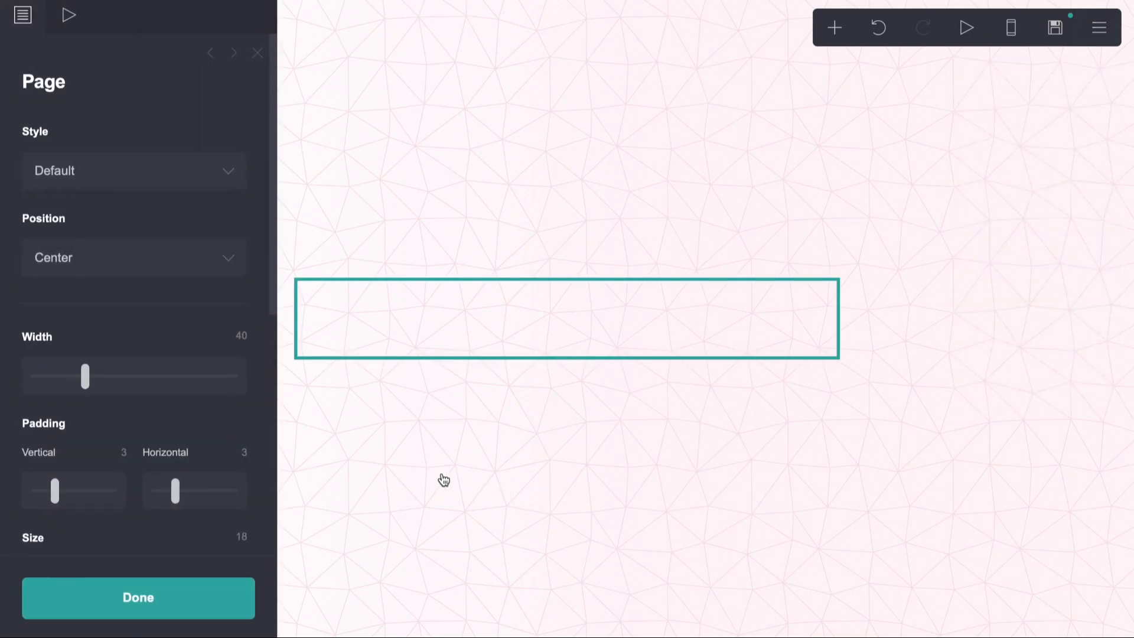
{"action": "left_click", "coordinate": [243, 336]}
{"action": "type", "text": "23"}
{"action": "key", "text": "Return"}
{"action": "left_click", "coordinate": [116, 180]}
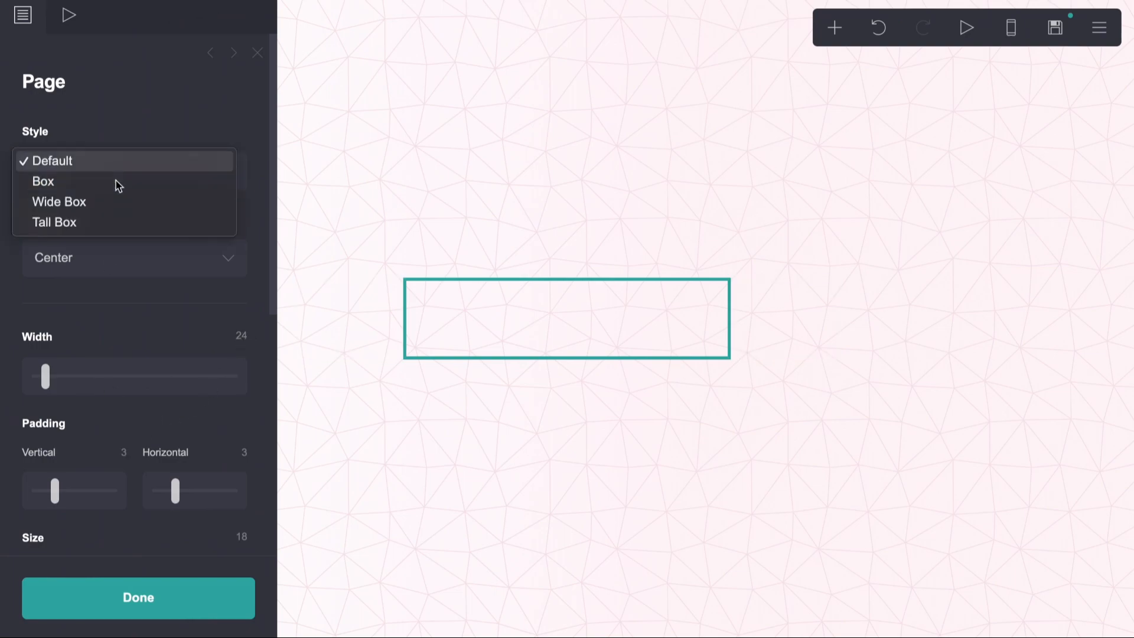
{"action": "left_click", "coordinate": [116, 180]}
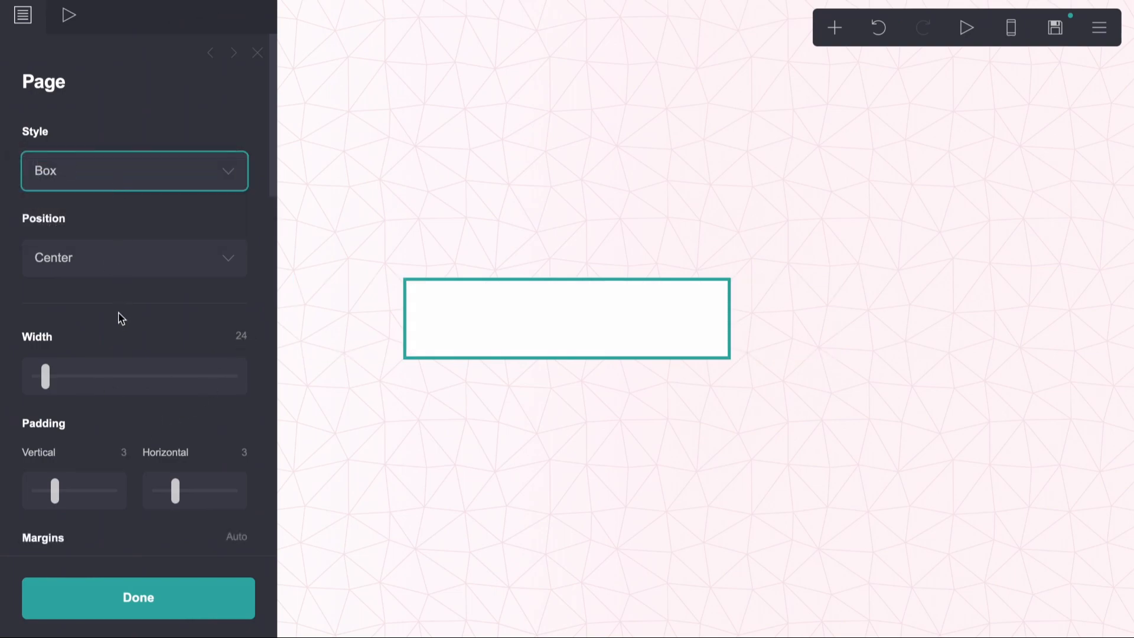
- Reduce the page box's width to 20
{"action": "left_click", "coordinate": [239, 336]}
{"action": "type", "text": "20"}
{"action": "key", "text": "Return"}
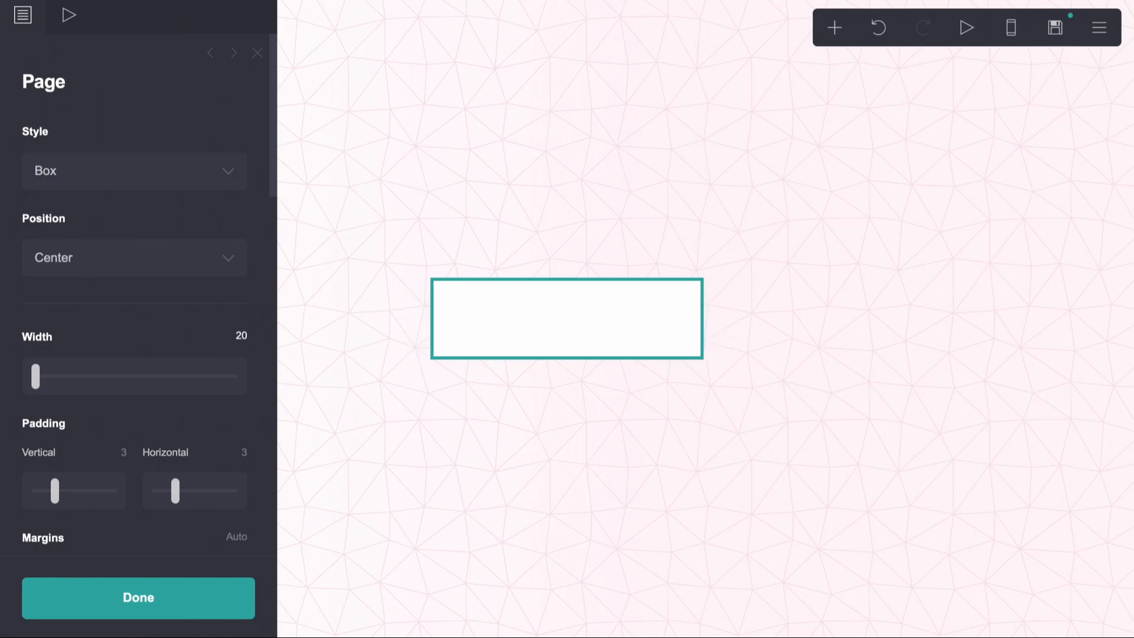
- Set the page box's vertical and horizontal padding to 0.5
{"action": "left_click", "coordinate": [121, 452]}
{"action": "type", "text": "0.5"}
{"action": "key", "text": "Return"}
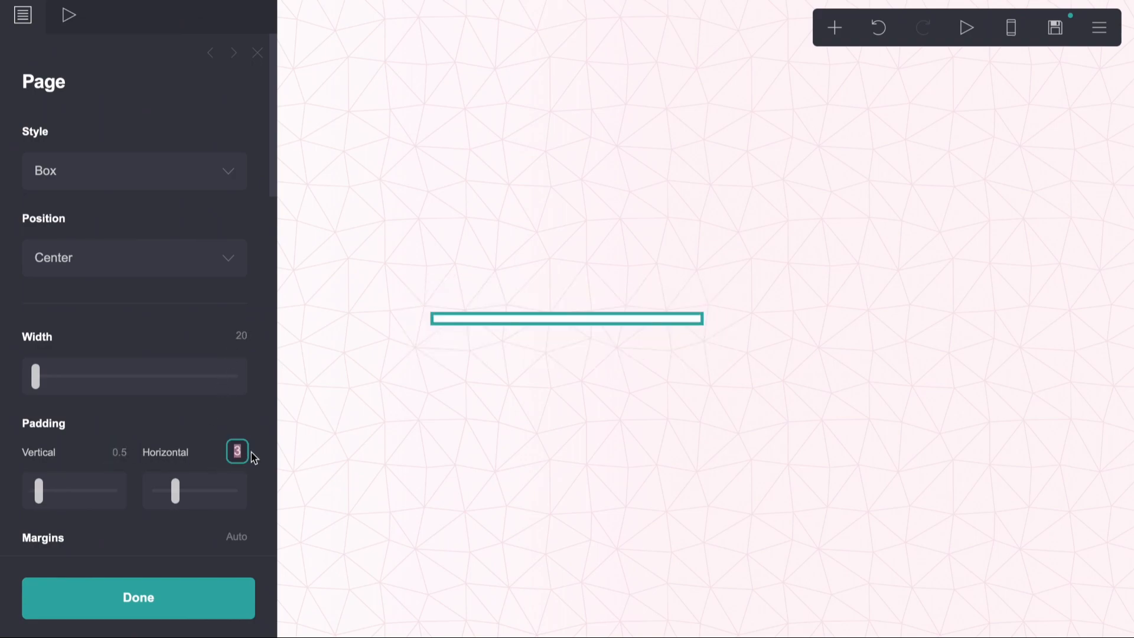
{"action": "type", "text": "0.5"}
{"action": "key", "text": "Return"}
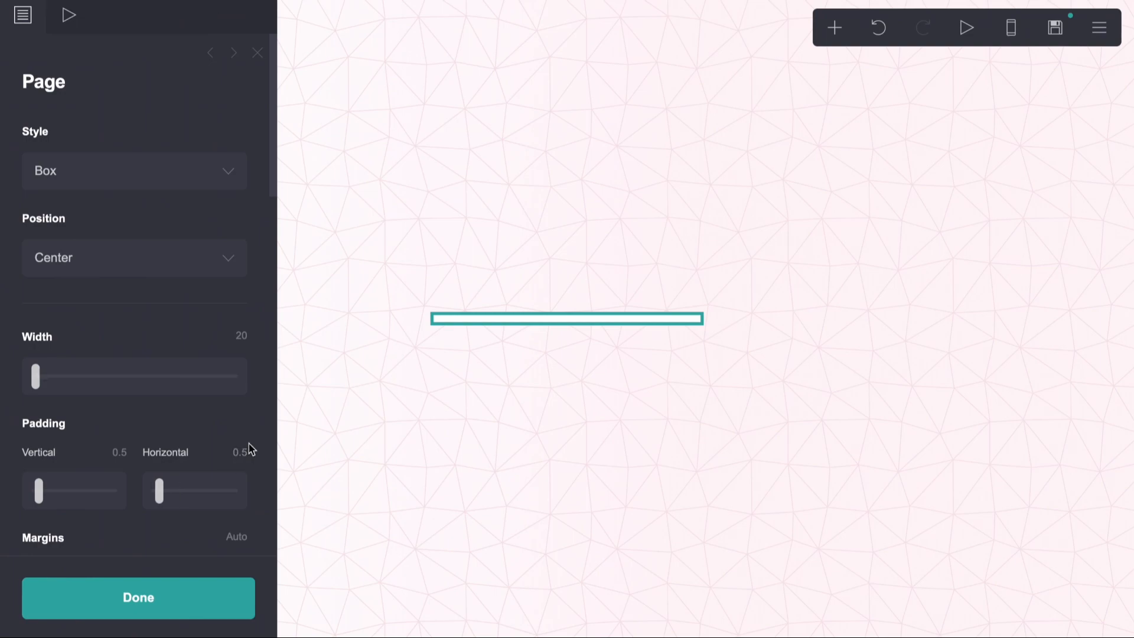
- Set the page box's vertical padding to 0.25
{"action": "left_click", "coordinate": [134, 451]}
{"action": "type", "text": ".2"}
{"action": "key", "text": "Return"}
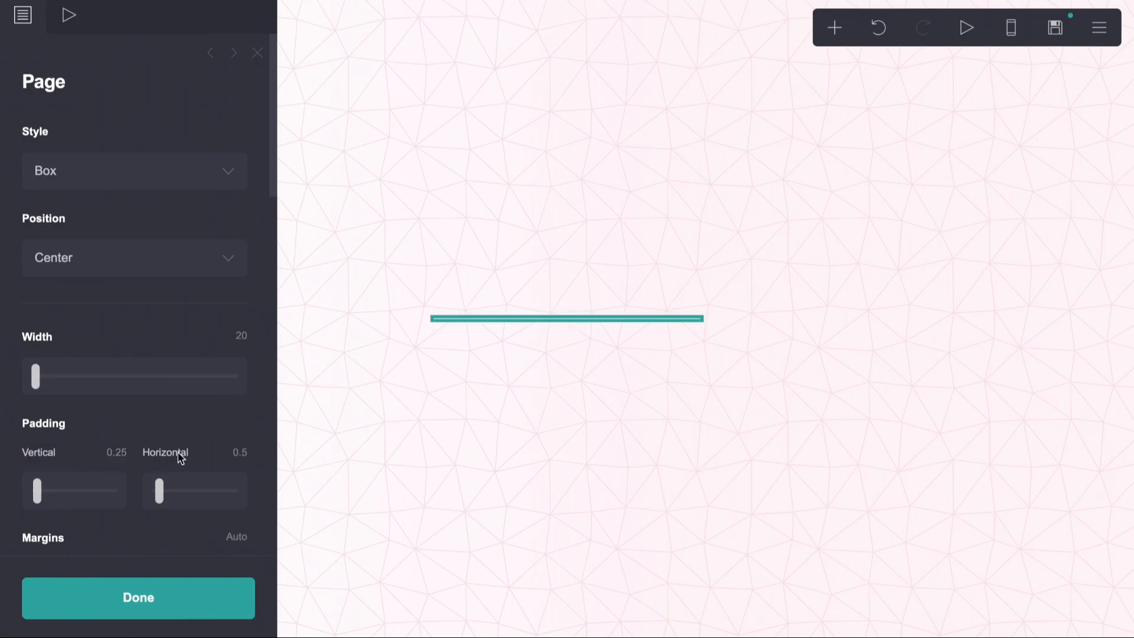
- Set both the vertical and horizontal padding of the page box to 0.375
{"action": "left_click", "coordinate": [121, 458]}
{"action": "type", "text": ".375"}
{"action": "key", "text": "Return"}
{"action": "left_click", "coordinate": [232, 453]}
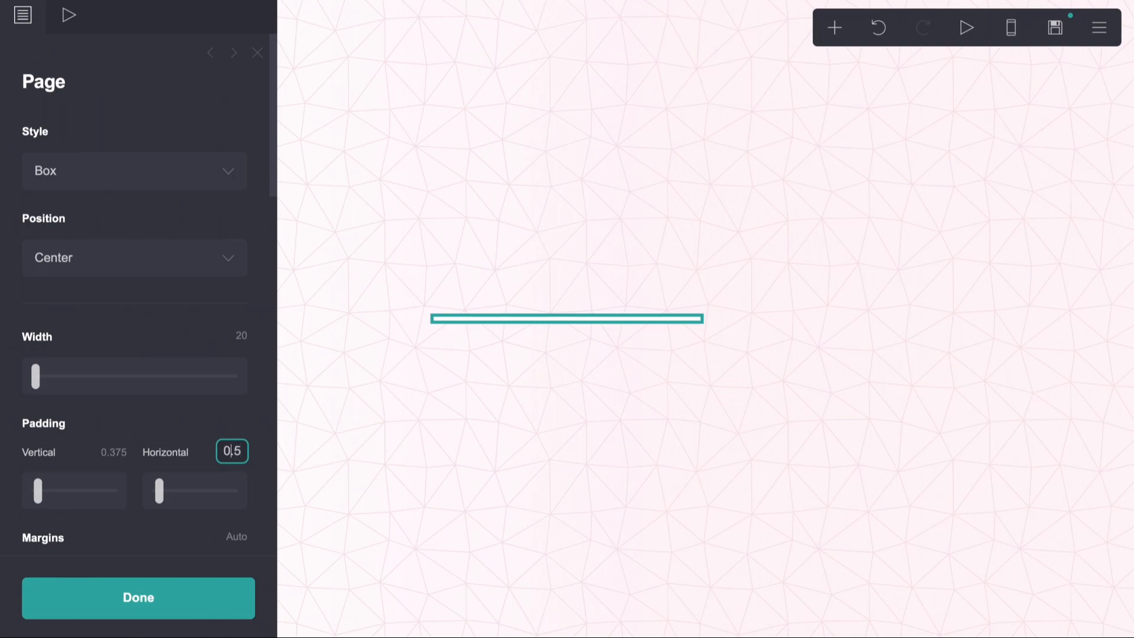
{"action": "type", "text": ".375"}
{"action": "key", "text": "Return"}
{"action": "left_click", "coordinate": [454, 450]}
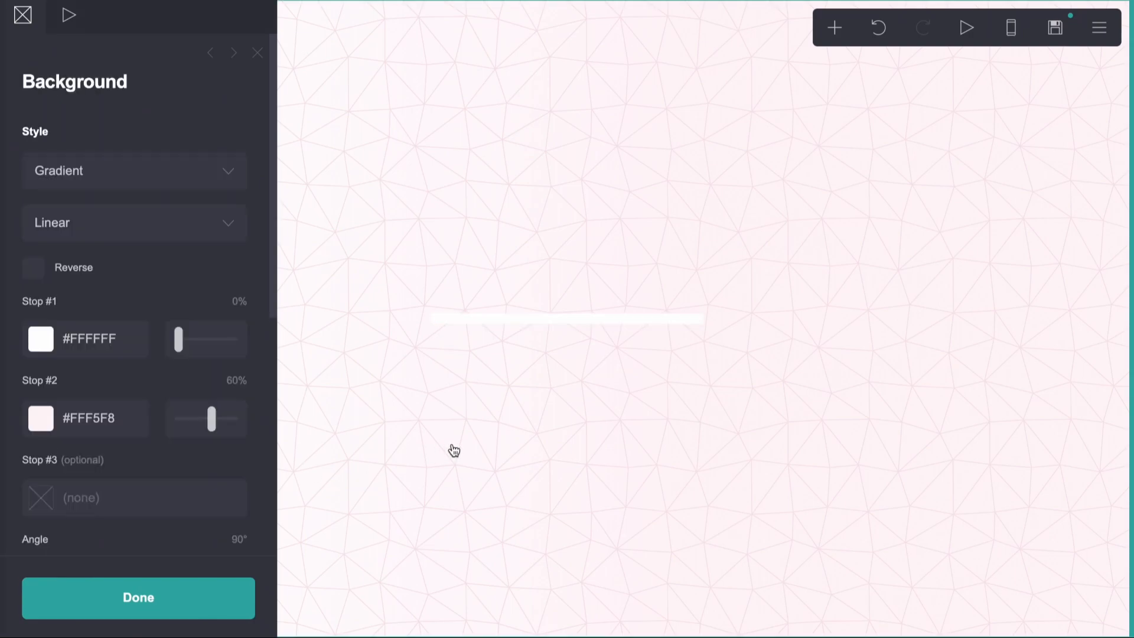
- Change the page box's background color to the light gray #D9D9D9
{"action": "left_click", "coordinate": [511, 322]}
{"action": "scroll", "coordinate": [154, 352], "scroll_direction": "down", "scroll_amount": 10}
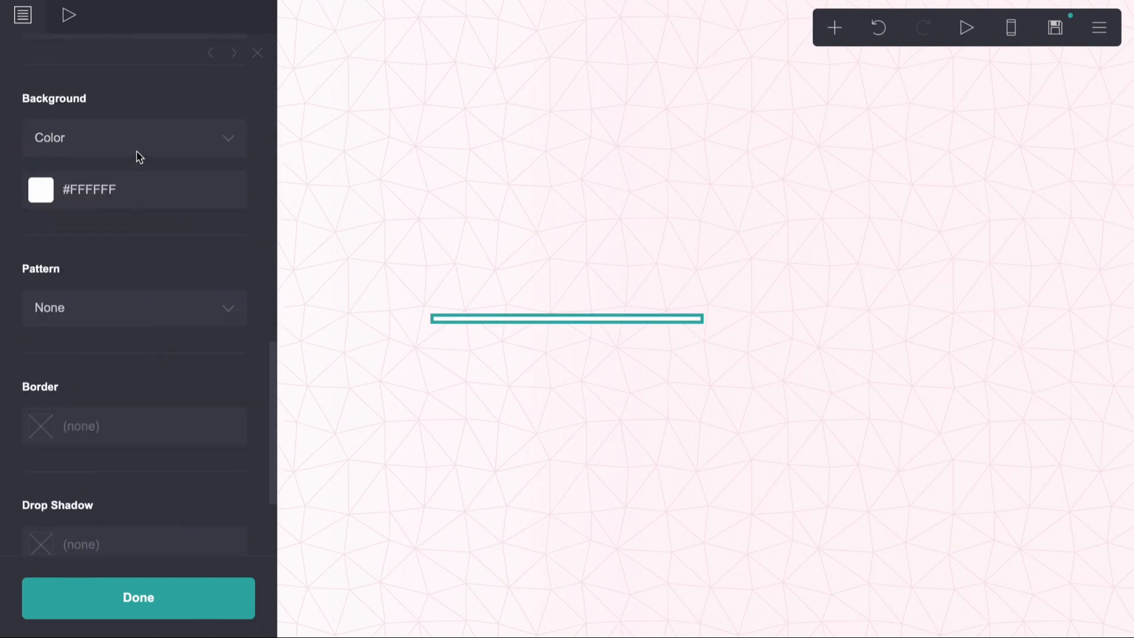
{"action": "left_click", "coordinate": [129, 175]}
{"action": "mouse_move", "coordinate": [75, 295]}
{"action": "left_mouse_down"}
{"action": "mouse_move", "coordinate": [58, 284]}
{"action": "mouse_move", "coordinate": [60, 233]}
{"action": "mouse_move", "coordinate": [36, 228]}
{"action": "mouse_move", "coordinate": [38, 248]}
{"action": "left_mouse_up"}
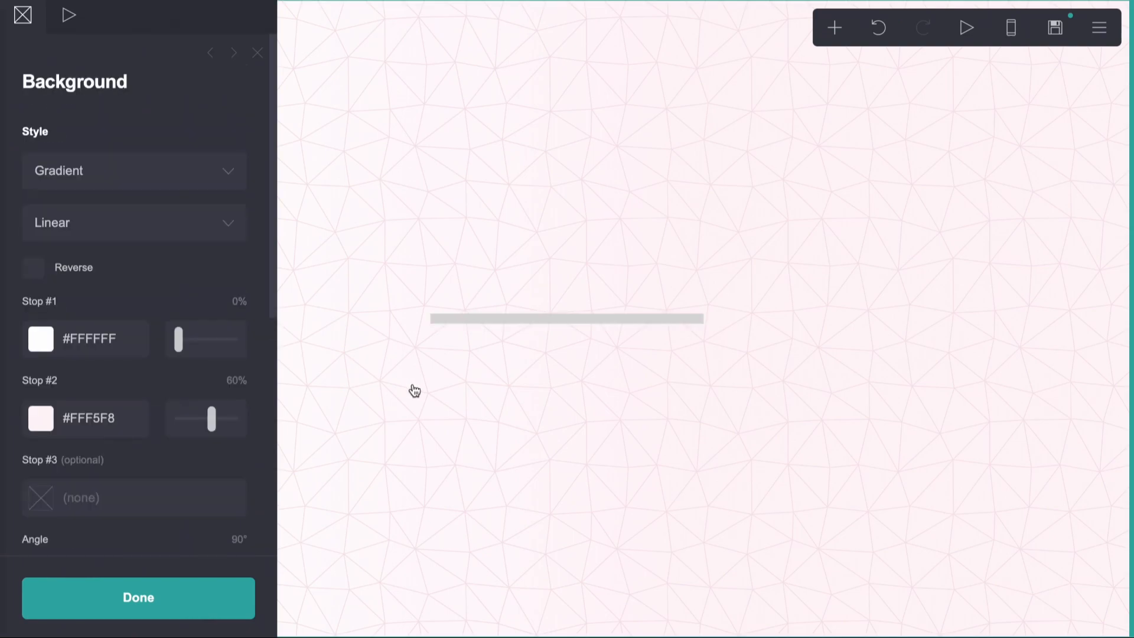
{"action": "left_click", "coordinate": [427, 384]}
- Lighten the page box's background color to #E0E0E0
{"action": "left_click", "coordinate": [480, 320]}
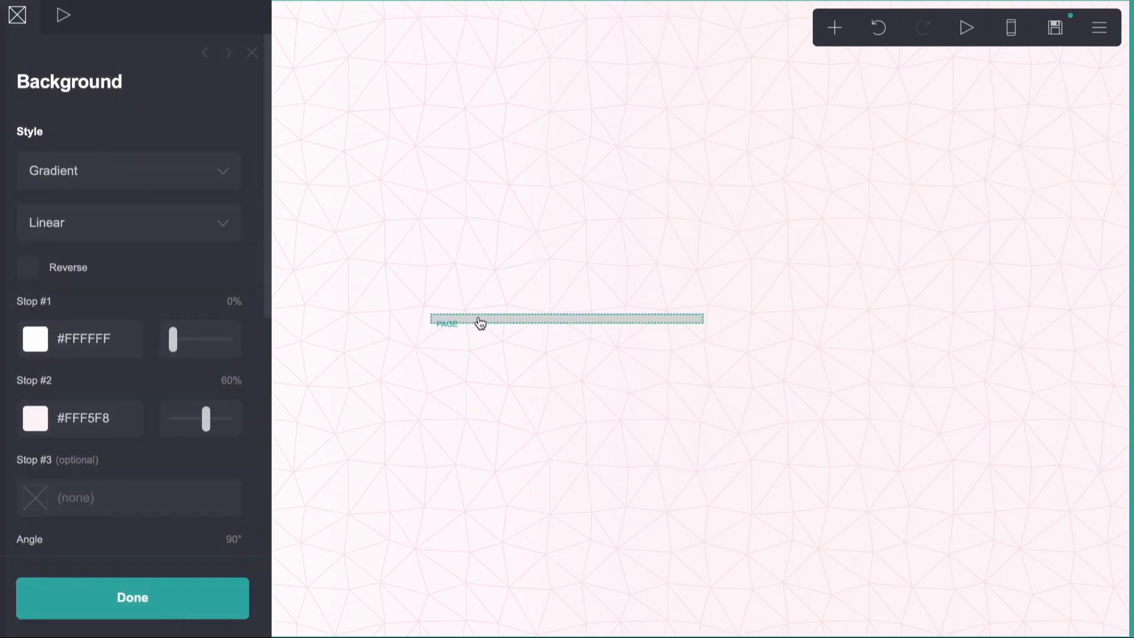
{"action": "scroll", "coordinate": [172, 366], "scroll_direction": "down", "scroll_amount": 8}
{"action": "left_click", "coordinate": [106, 184]}
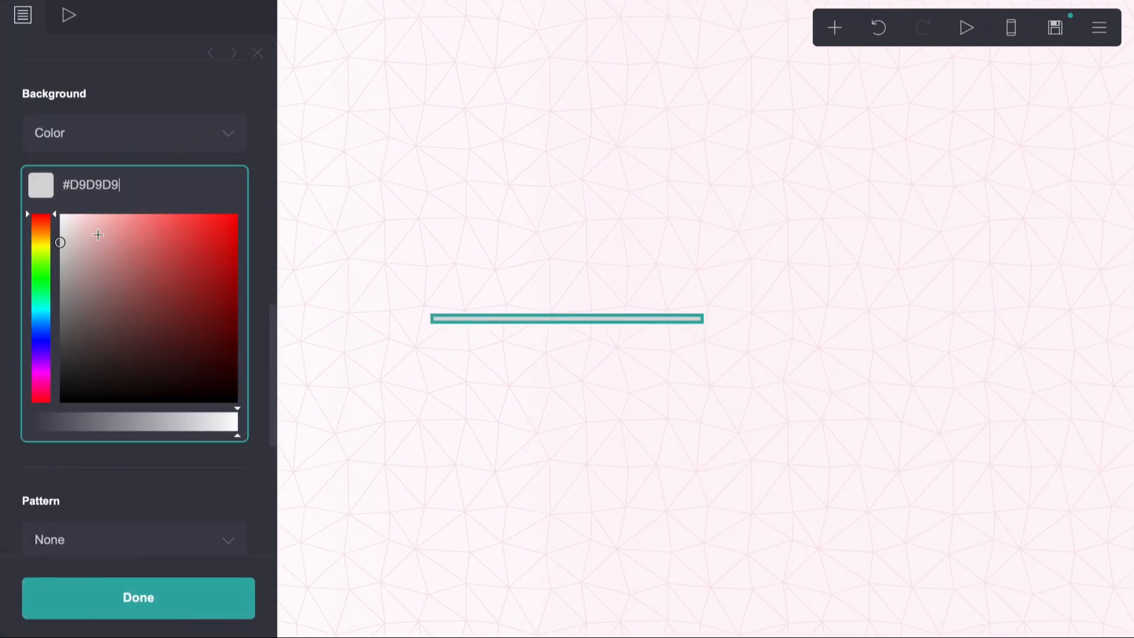
{"action": "left_click_drag", "start_coordinate": [61, 237], "coordinate": [54, 236]}
{"action": "left_click", "coordinate": [450, 425]}
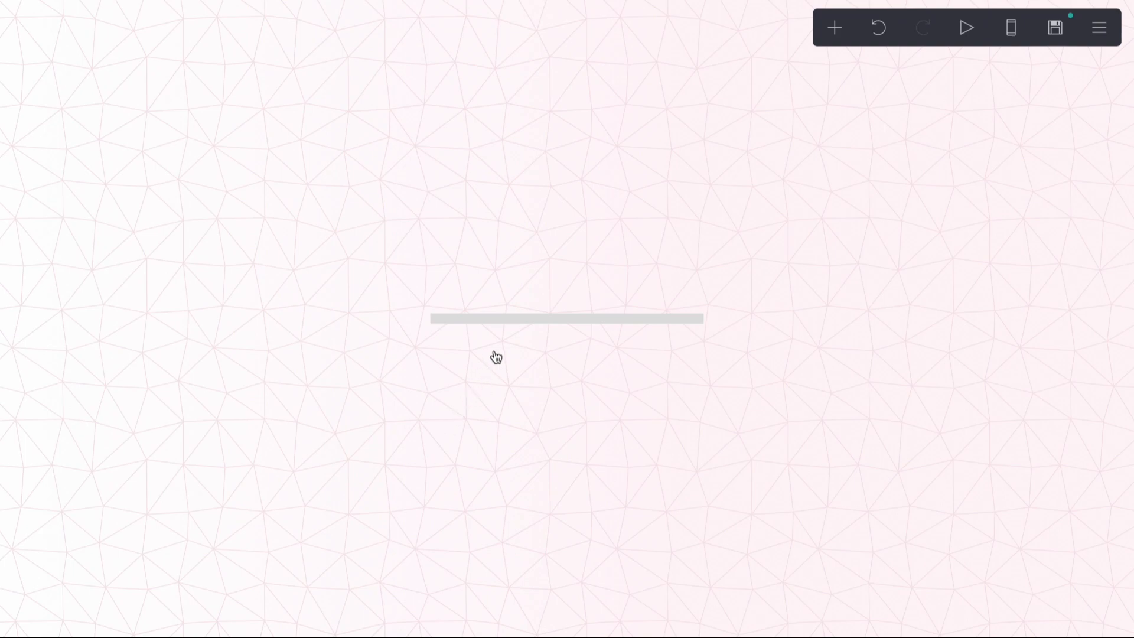
- Set the page box's background color to #E8E8E8 and close the page settings
{"action": "left_click", "coordinate": [514, 321]}
{"action": "scroll", "coordinate": [122, 397], "scroll_direction": "down", "scroll_amount": 8}
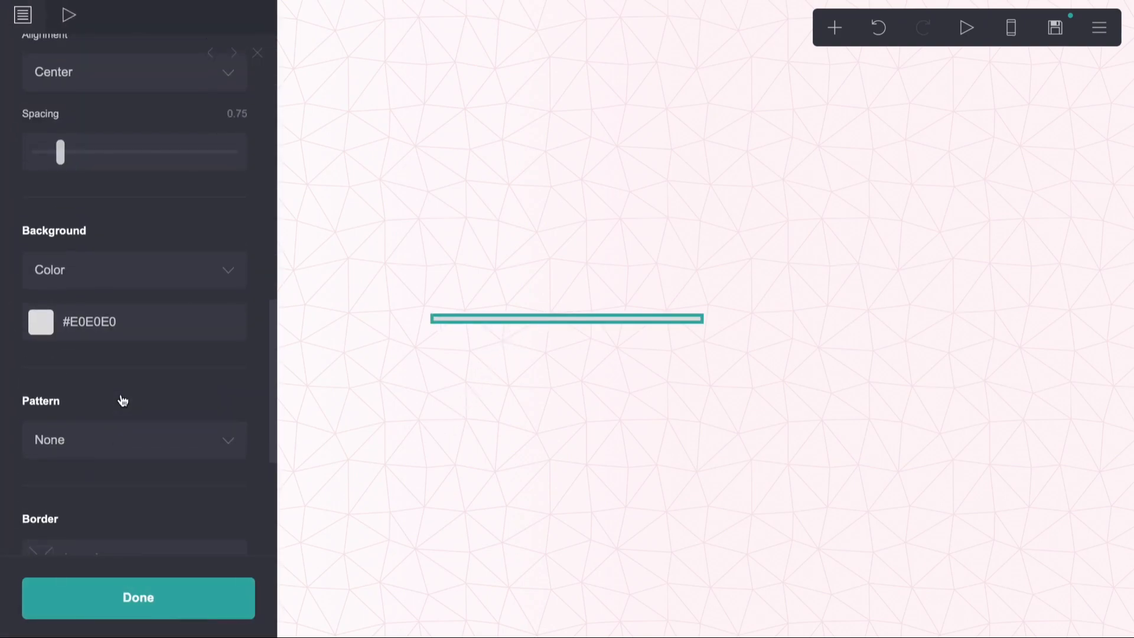
{"action": "left_click", "coordinate": [108, 332]}
{"action": "left_click", "coordinate": [62, 369]}
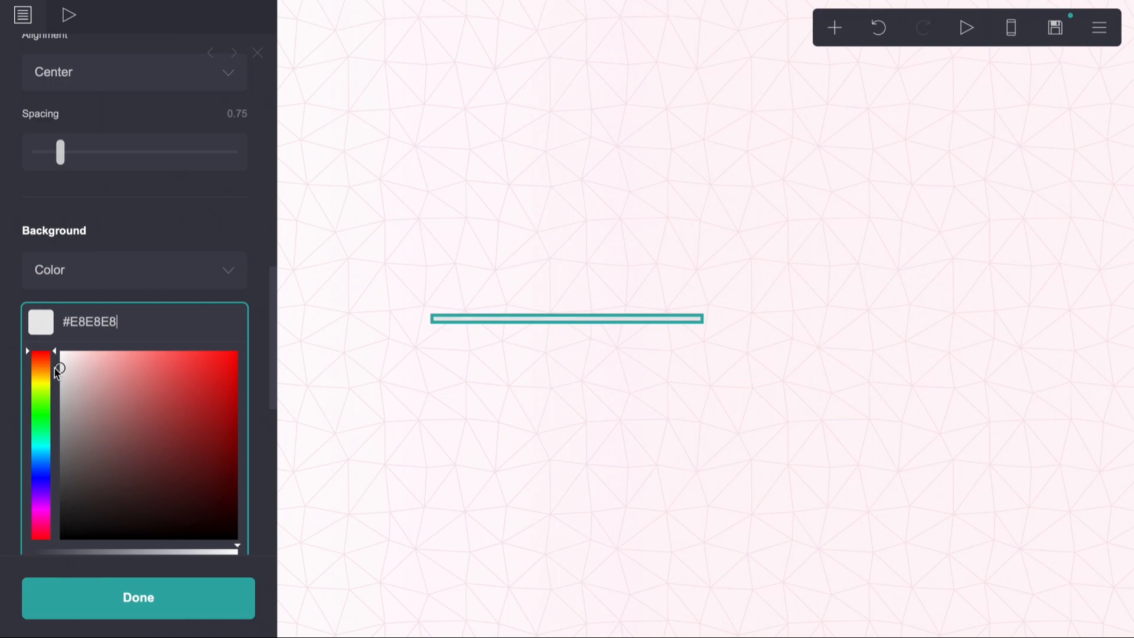
{"action": "left_click", "coordinate": [599, 440]}
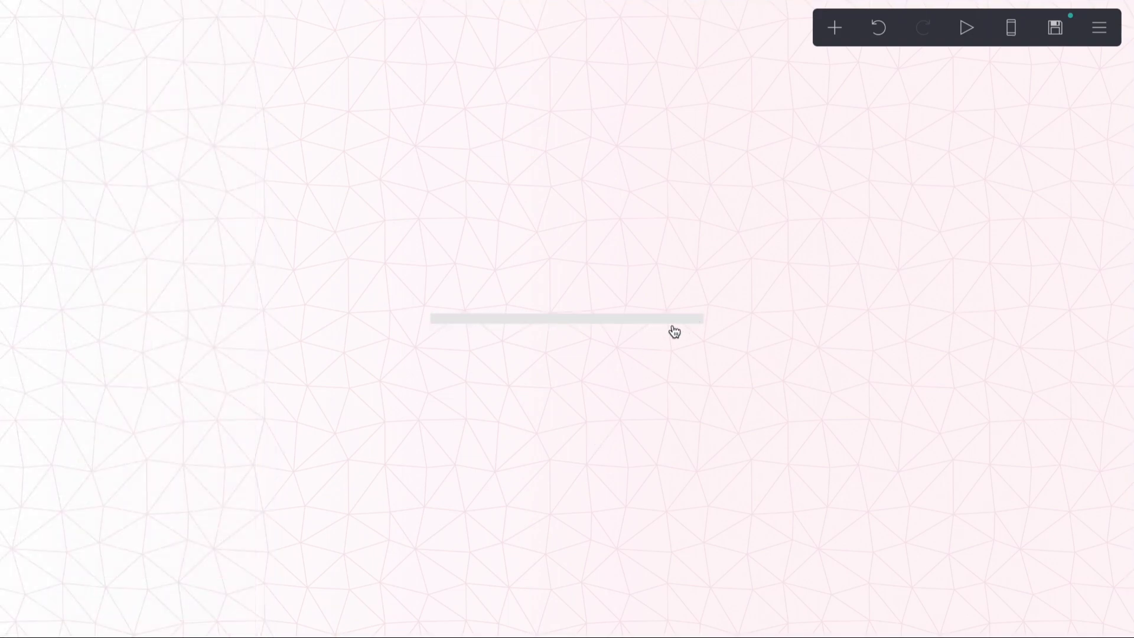
- Slightly round the corners of the light-gray page box
{"action": "left_click", "coordinate": [691, 318]}
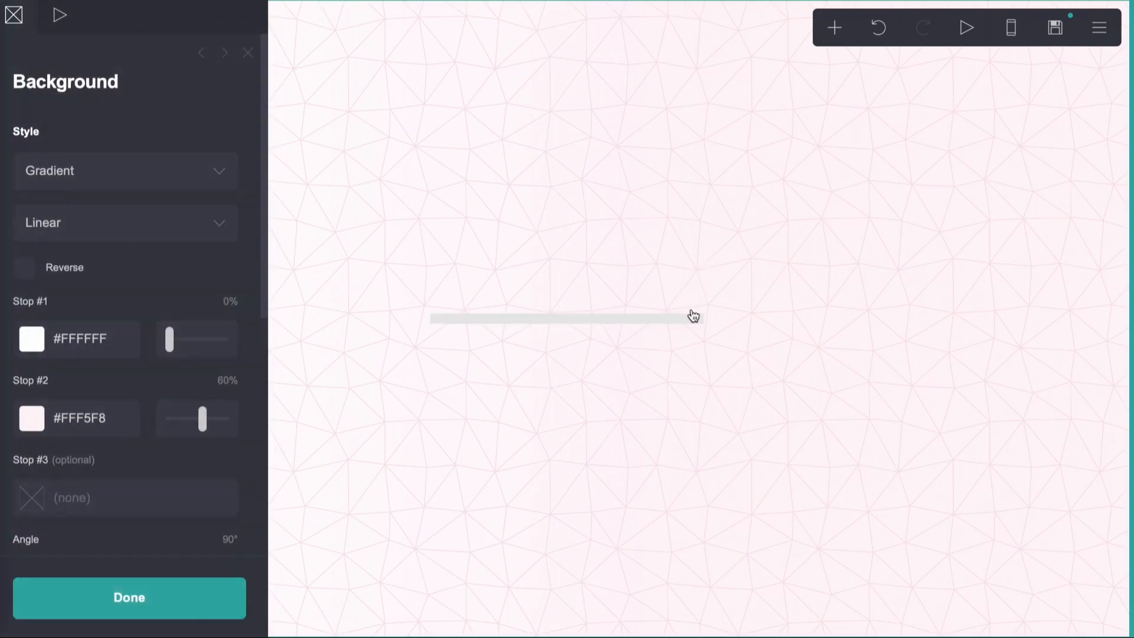
{"action": "scroll", "coordinate": [148, 255], "scroll_direction": "down", "scroll_amount": 5}
{"action": "scroll", "coordinate": [148, 255], "scroll_direction": "down", "scroll_amount": 2}
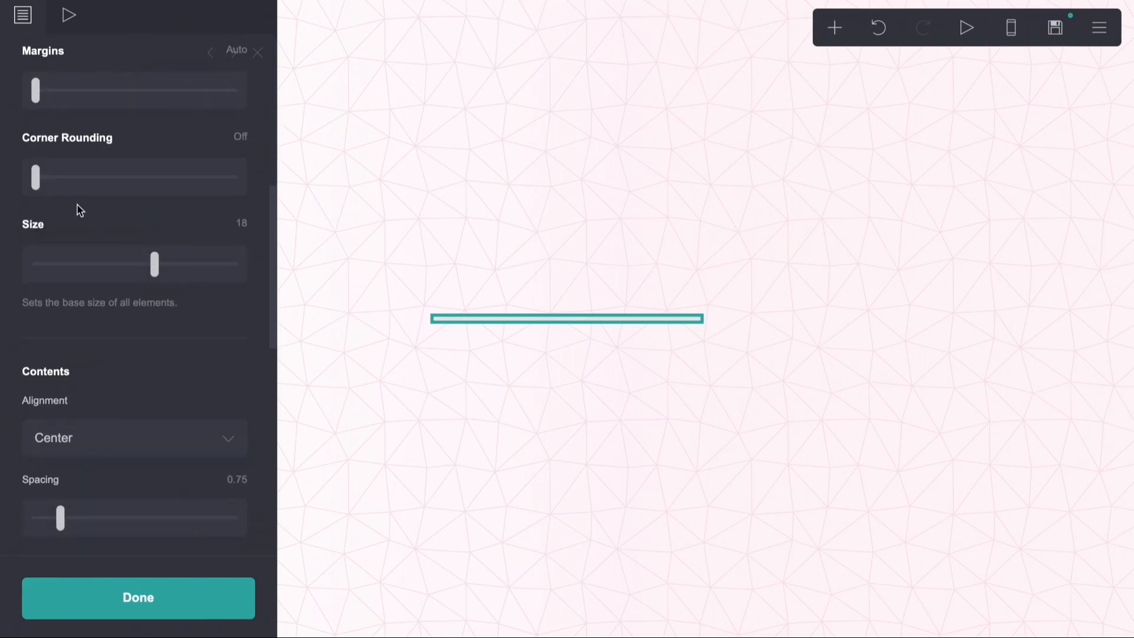
{"action": "left_click_drag", "start_coordinate": [35, 180], "coordinate": [61, 185]}
- Add a border to the page box, starting with the dark gray #303030 and adjusting the shade
{"action": "scroll", "coordinate": [121, 331], "scroll_direction": "down", "scroll_amount": 8}
{"action": "left_click", "coordinate": [117, 354]}
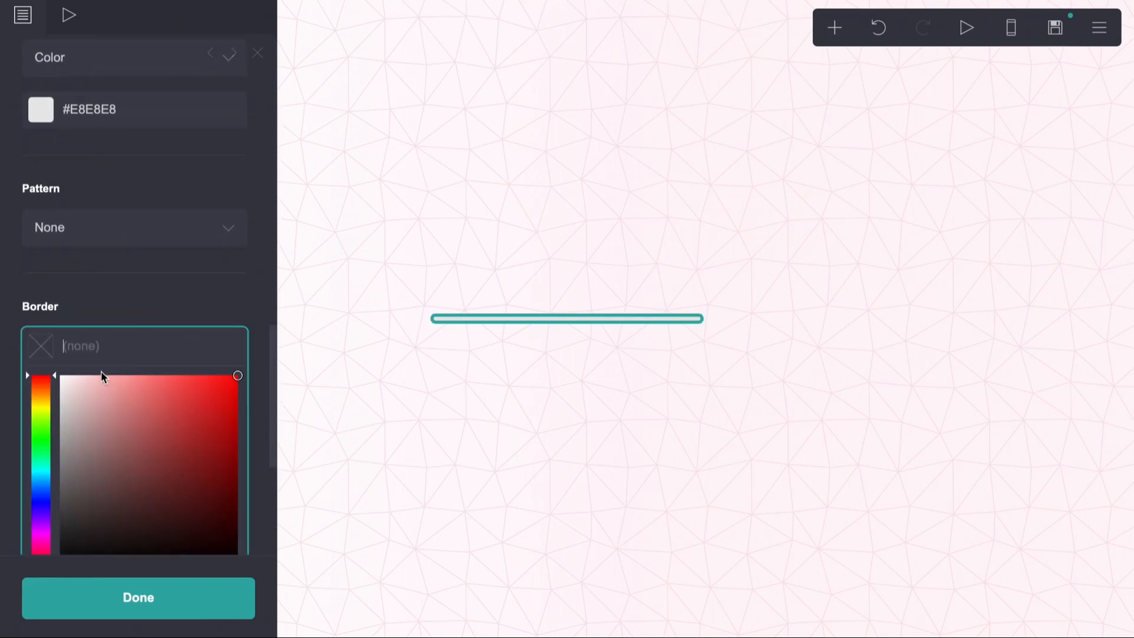
{"action": "type", "text": "#303030"}
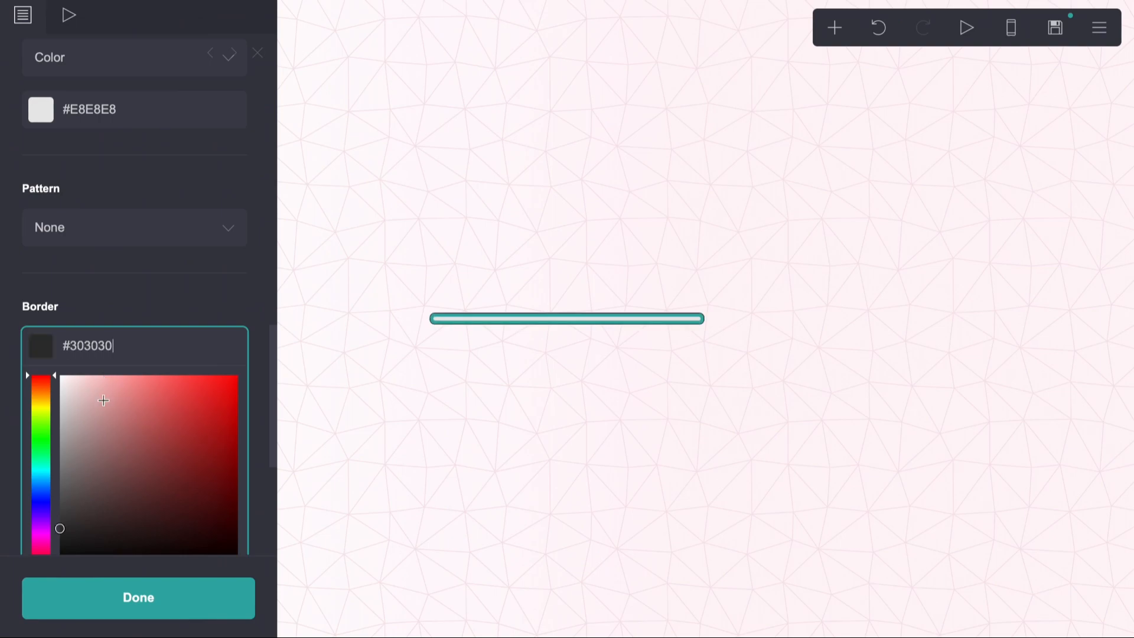
{"action": "scroll", "coordinate": [77, 390], "scroll_direction": "down", "scroll_amount": 2}
{"action": "left_click_drag", "start_coordinate": [76, 389], "coordinate": [44, 360]}
{"action": "left_click", "coordinate": [469, 435]}
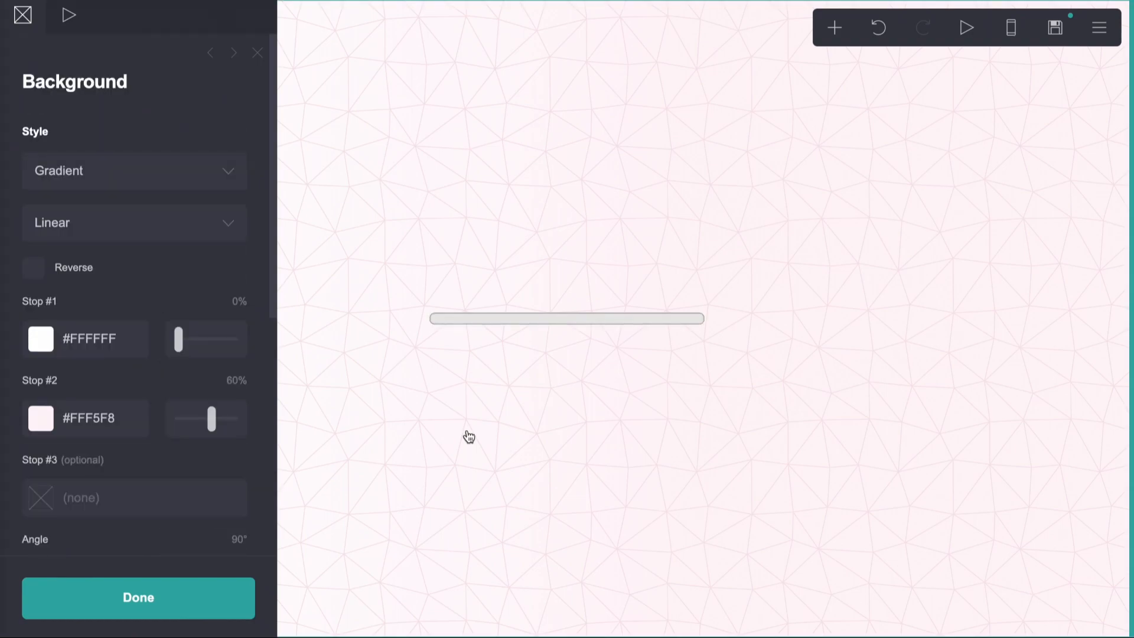
{"action": "left_click", "coordinate": [469, 436]}
- Set the page box's border color to the gray #B0B0B0 and close the page settings
{"action": "left_click", "coordinate": [519, 324]}
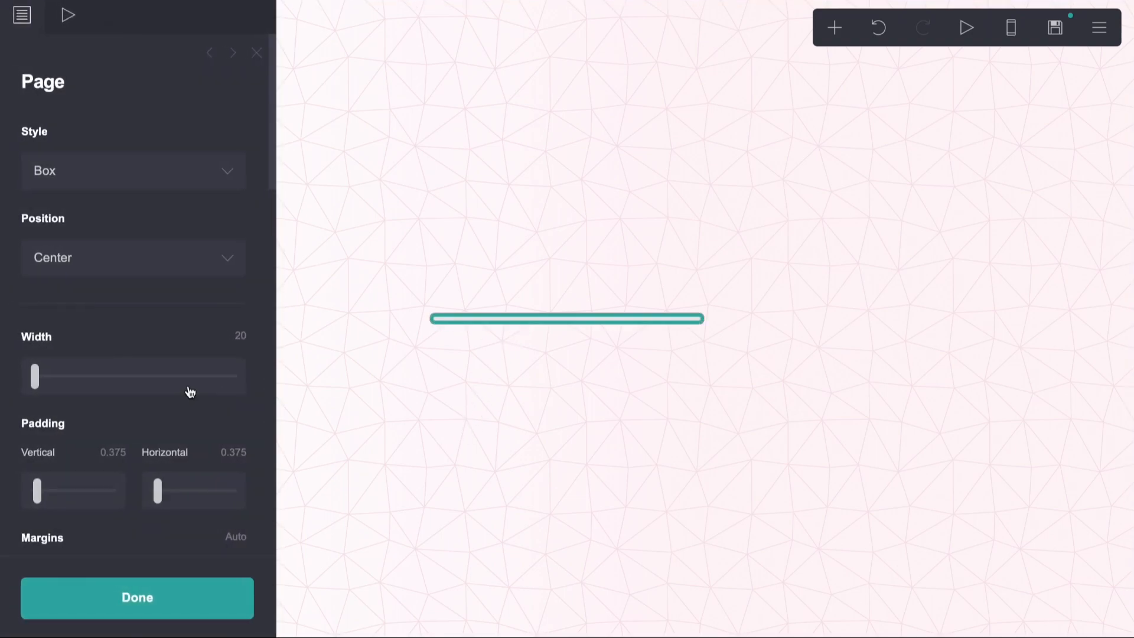
{"action": "scroll", "coordinate": [188, 385], "scroll_direction": "down", "scroll_amount": 5}
{"action": "left_click", "coordinate": [120, 174]}
{"action": "left_click_drag", "start_coordinate": [95, 250], "coordinate": [47, 275]}
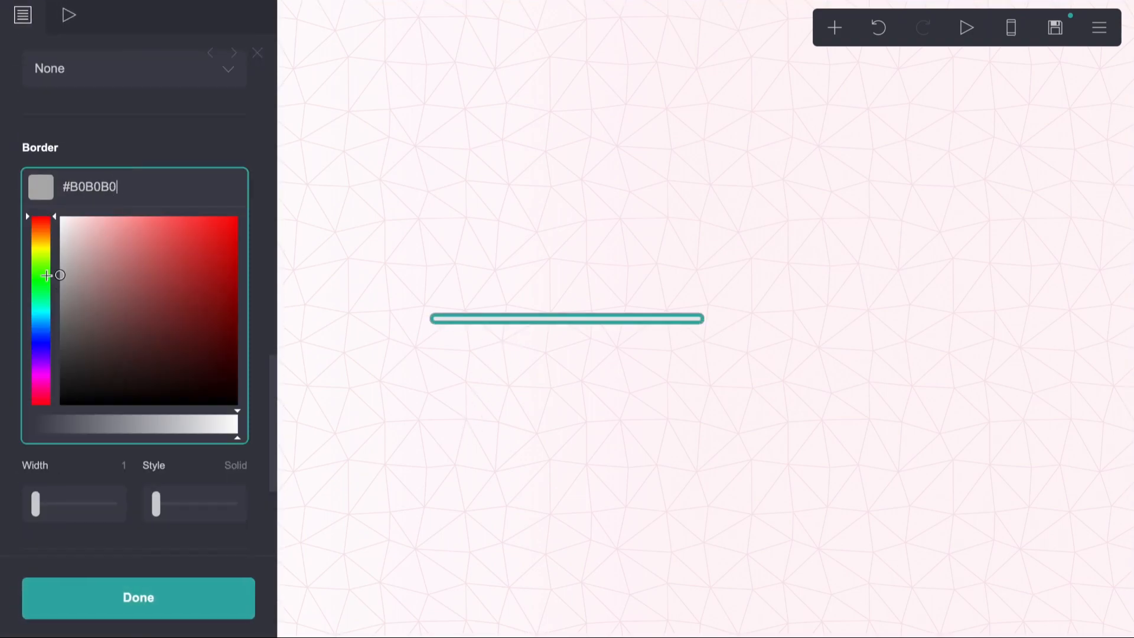
{"action": "left_click", "coordinate": [537, 425]}
{"action": "left_click", "coordinate": [536, 425]}
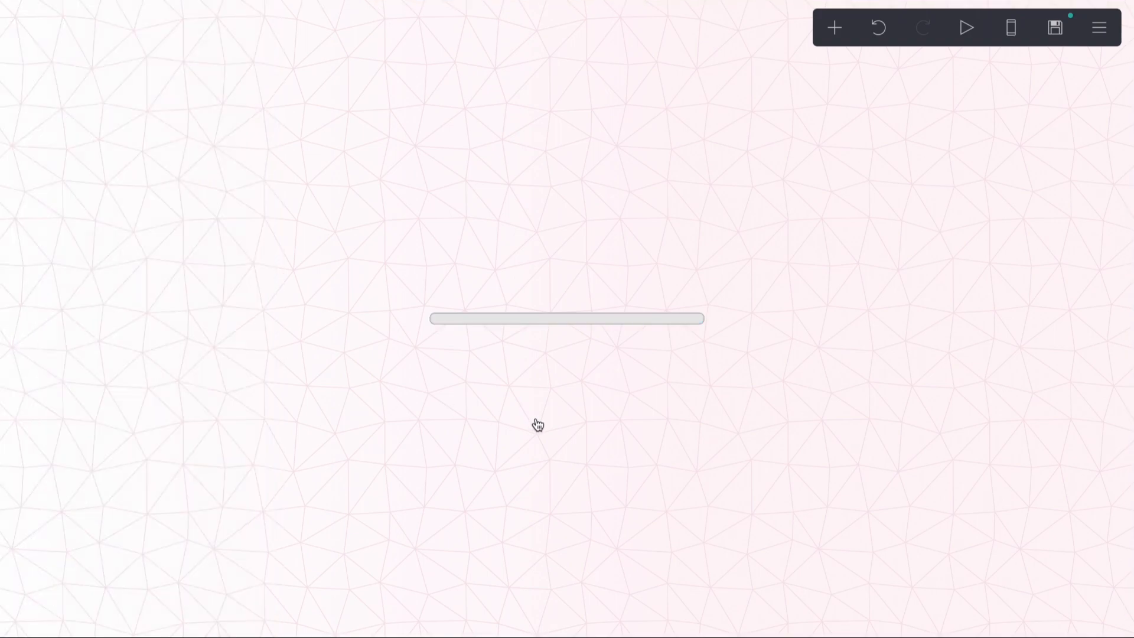
- Add a container to the page box and set its vertical and horizontal padding to 0.25
{"action": "left_click", "coordinate": [835, 28]}
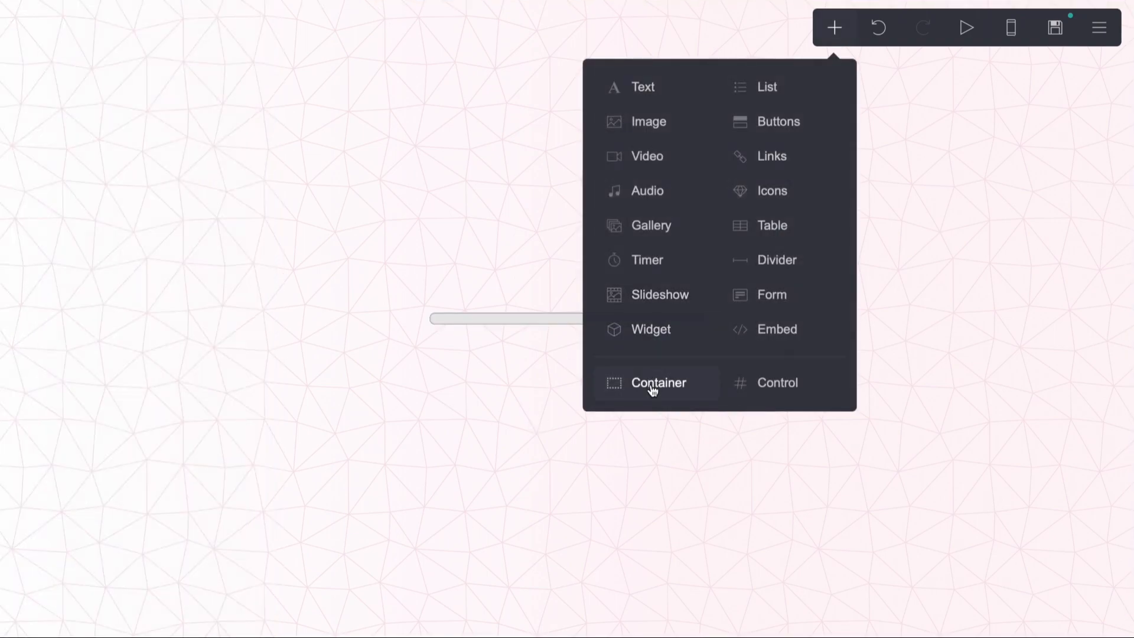
{"action": "left_click", "coordinate": [653, 389]}
{"action": "left_click", "coordinate": [75, 19]}
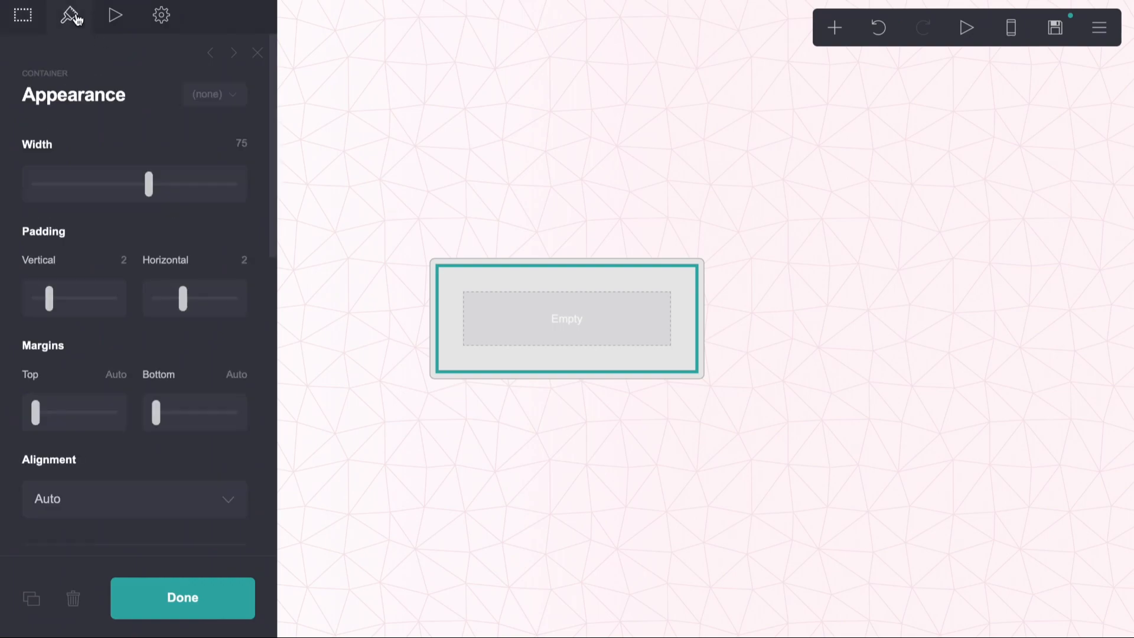
{"action": "left_click", "coordinate": [123, 260]}
{"action": "type", "text": "0.25"}
{"action": "key", "text": "Return"}
{"action": "left_click", "coordinate": [237, 259]}
{"action": "type", "text": "0.25"}
{"action": "key", "text": "Return"}
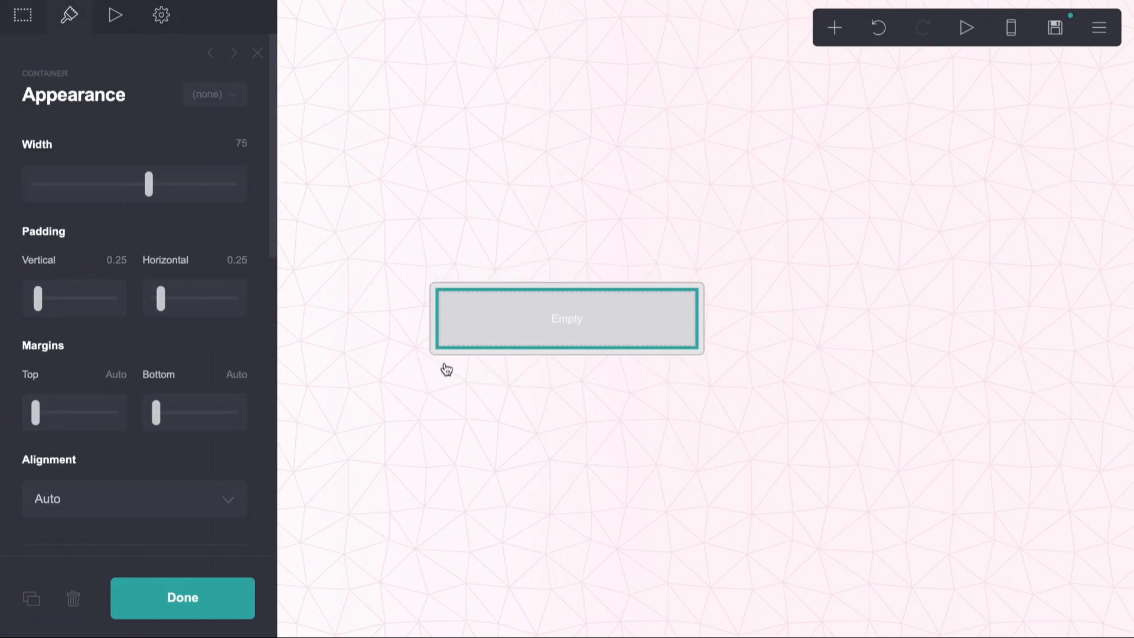
{"action": "left_click", "coordinate": [447, 373]}
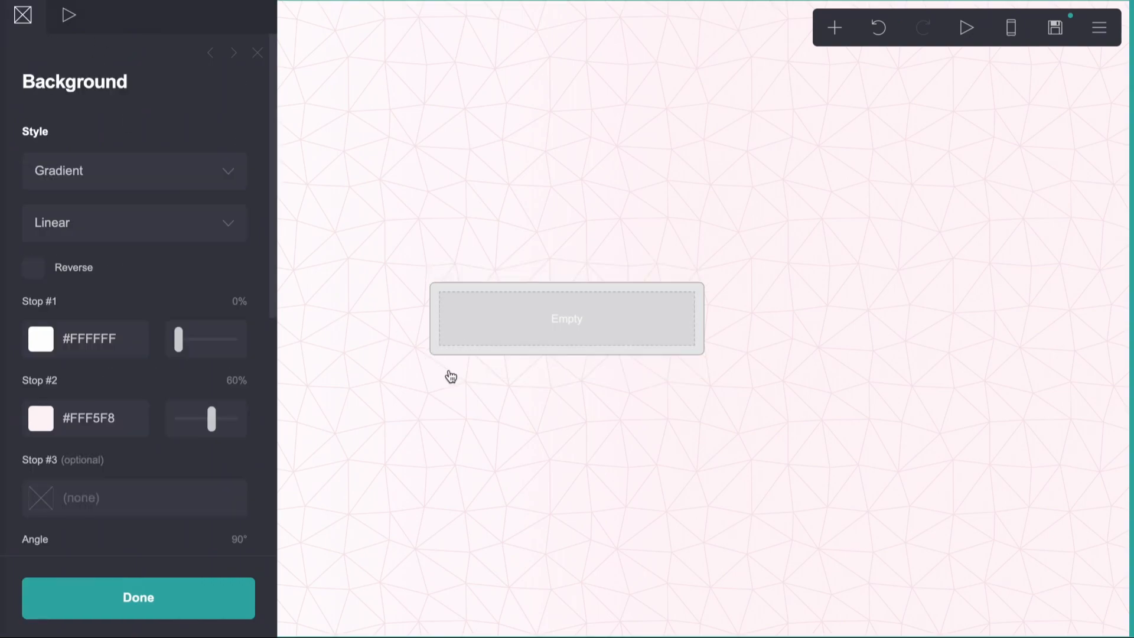
- Change the container's background style from none to a gradient
{"action": "left_click", "coordinate": [443, 313]}
{"action": "scroll", "coordinate": [43, 377], "scroll_direction": "down", "scroll_amount": 6}
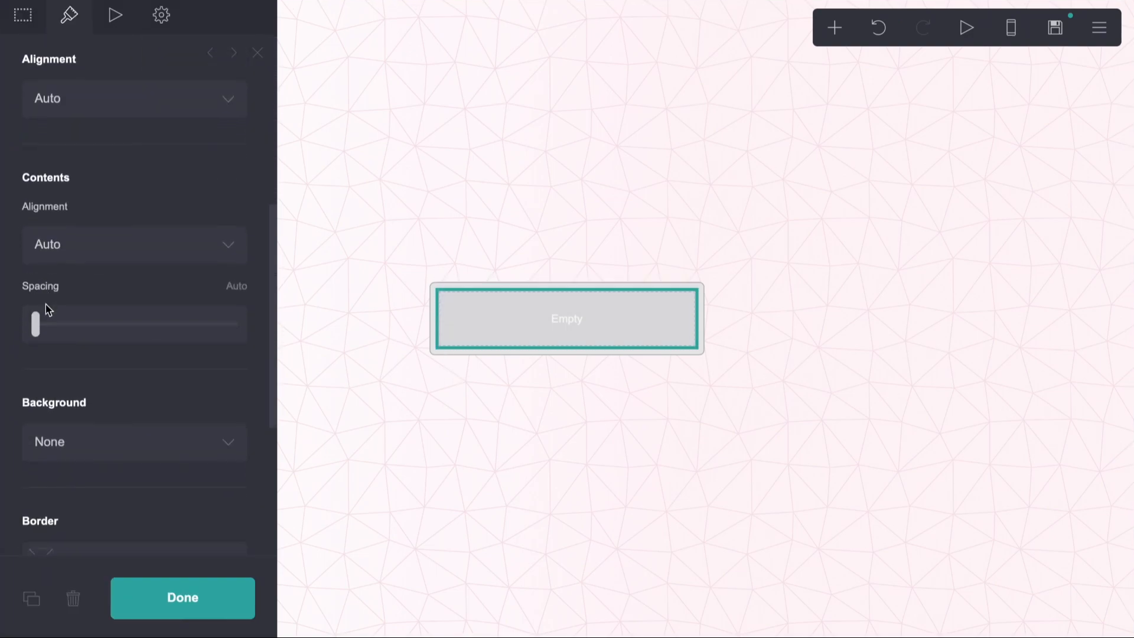
{"action": "scroll", "coordinate": [48, 308], "scroll_direction": "down", "scroll_amount": 1}
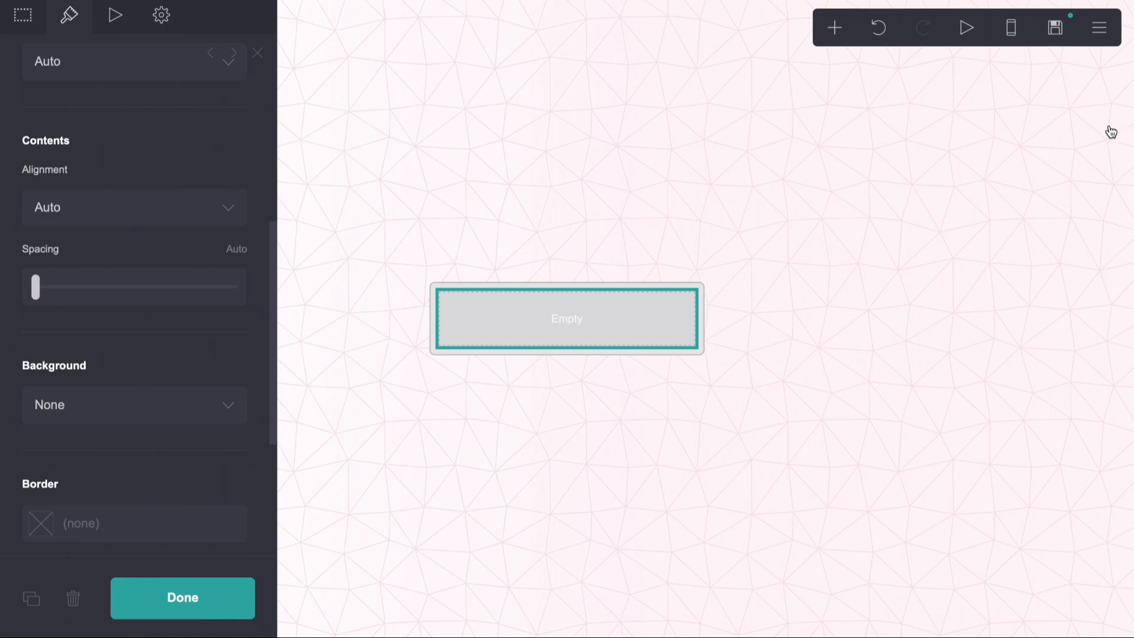
{"action": "scroll", "coordinate": [214, 406], "scroll_direction": "down", "scroll_amount": 2}
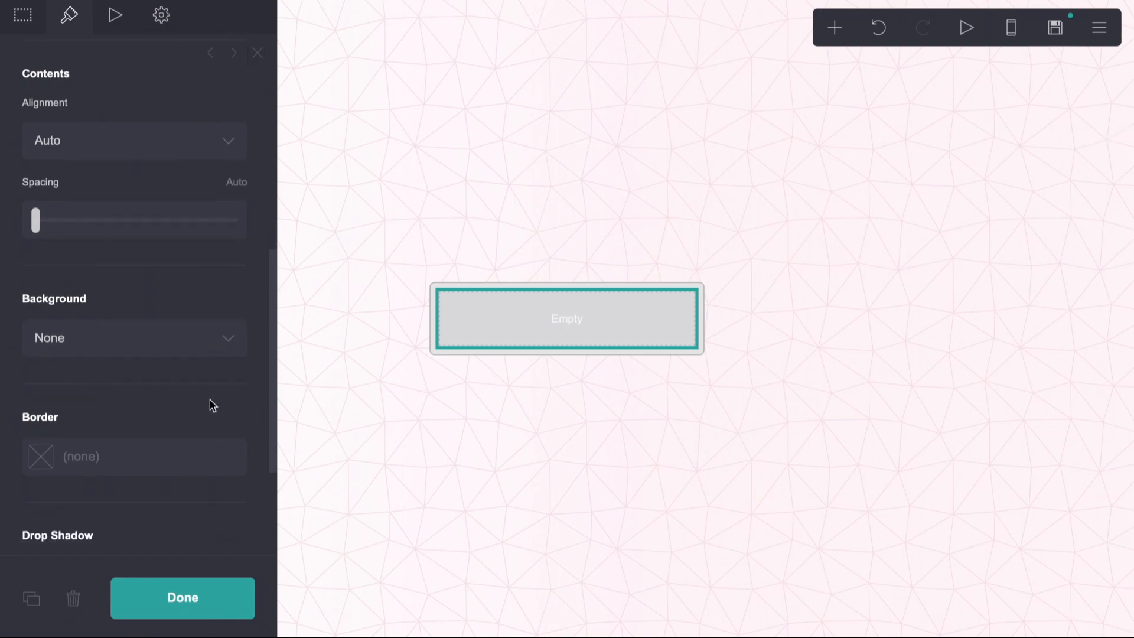
{"action": "left_click", "coordinate": [172, 341]}
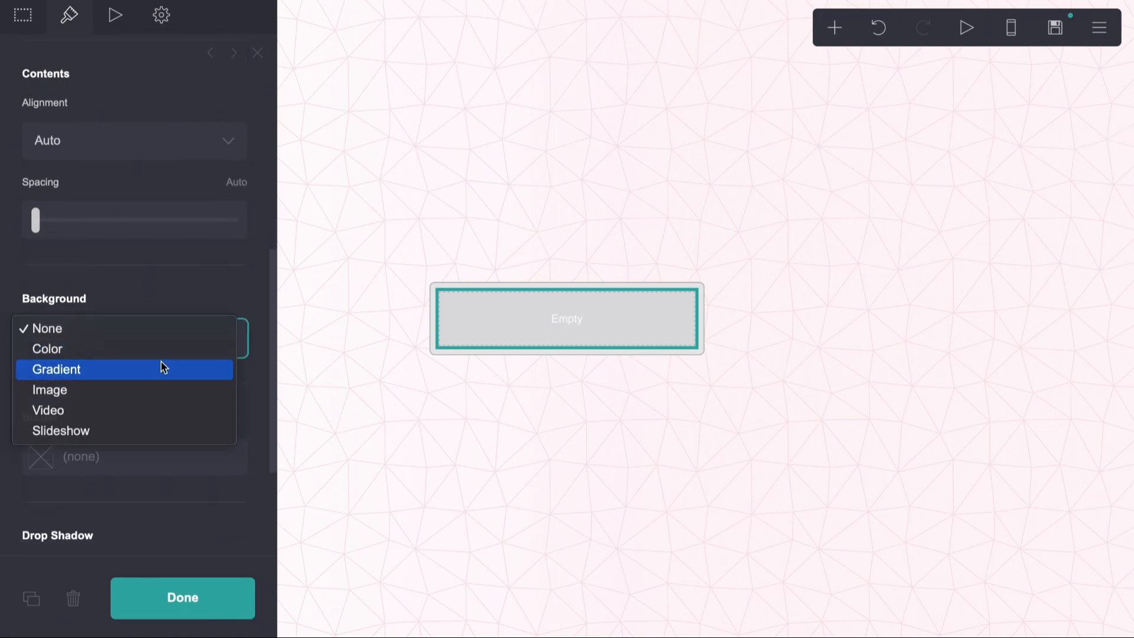
{"action": "left_click", "coordinate": [163, 367]}
{"action": "scroll", "coordinate": [161, 363], "scroll_direction": "down", "scroll_amount": 5}
- Copy the page background's second stop color #FFF5F8 into the first stop of the container's gradient
{"action": "left_click", "coordinate": [359, 78]}
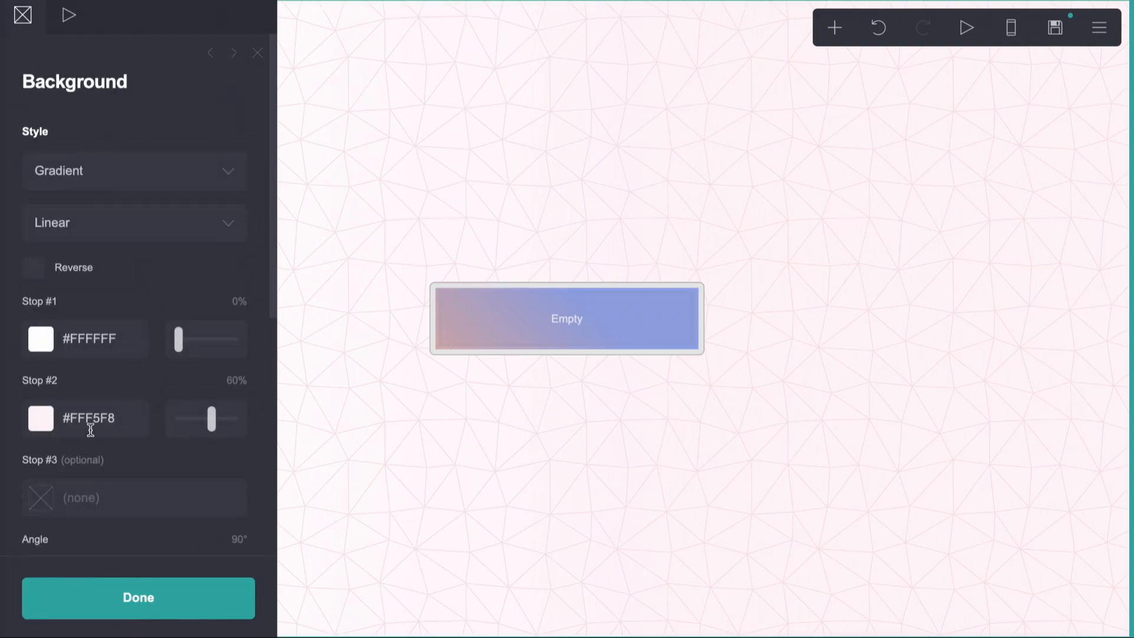
{"action": "double_click", "coordinate": [91, 428]}
{"action": "key", "text": "ctrl+c"}
{"action": "left_click", "coordinate": [514, 331]}
{"action": "scroll", "coordinate": [132, 365], "scroll_direction": "down", "scroll_amount": 10}
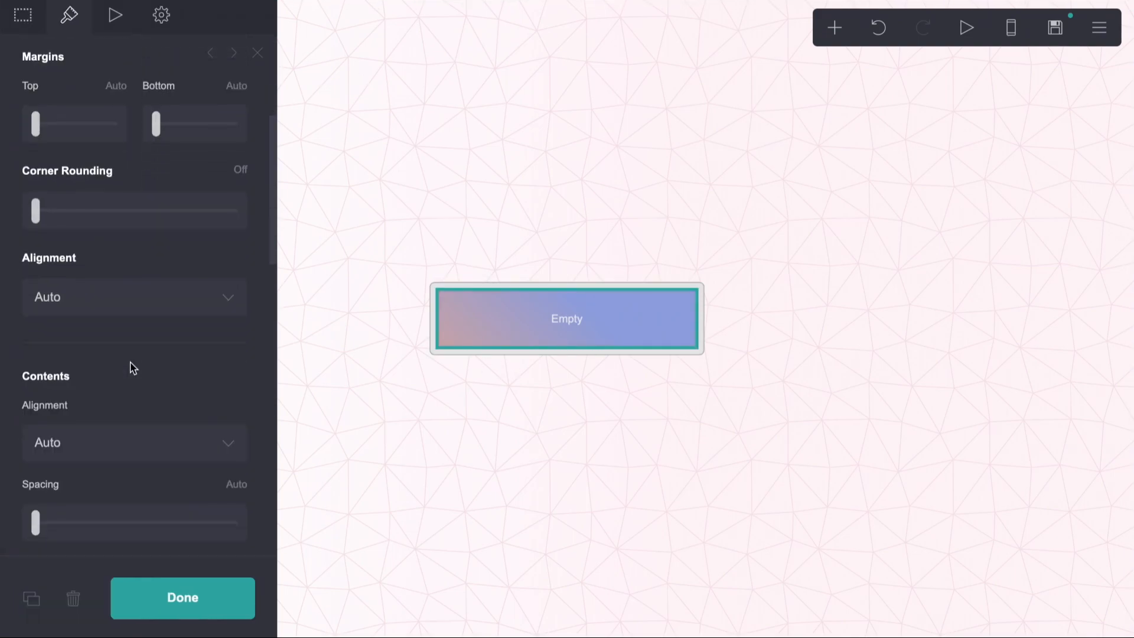
{"action": "double_click", "coordinate": [93, 459]}
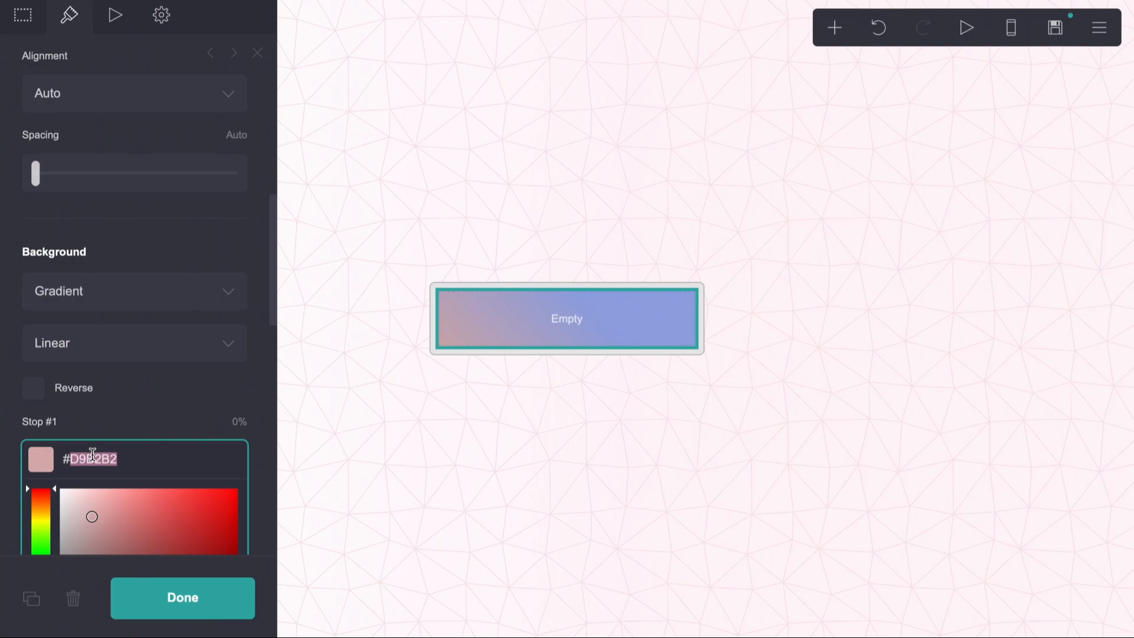
{"action": "key", "text": "ctrl+v"}
{"action": "scroll", "coordinate": [96, 441], "scroll_direction": "down", "scroll_amount": 3}
{"action": "left_click", "coordinate": [102, 275]}
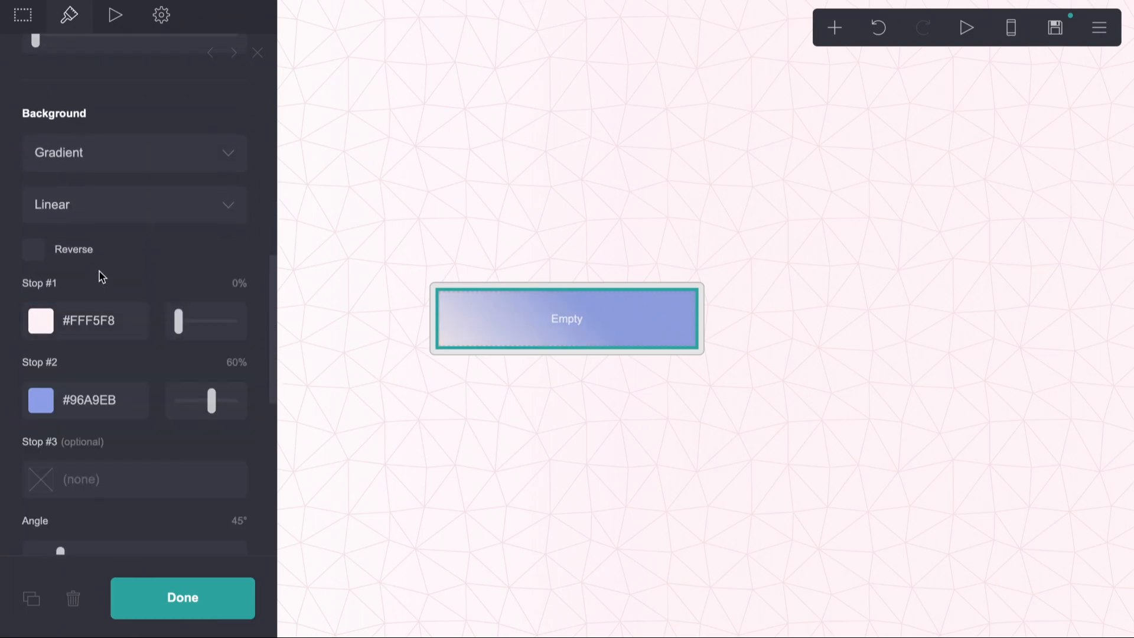
- Set the second stop of the container's gradient to the pink #FFDEE8
{"action": "double_click", "coordinate": [89, 408]}
{"action": "key", "text": "ctrl+v"}
{"action": "left_click_drag", "start_coordinate": [90, 433], "coordinate": [86, 407]}
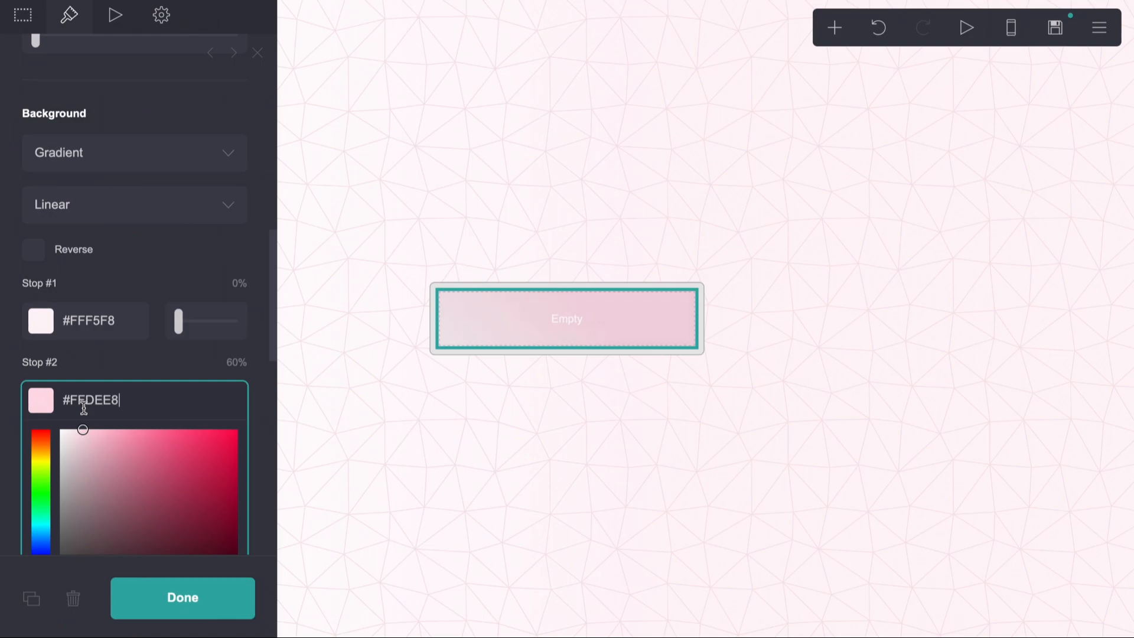
- Set the container's corner rounding to 0.25
{"action": "scroll", "coordinate": [105, 251], "scroll_direction": "up", "scroll_amount": 8}
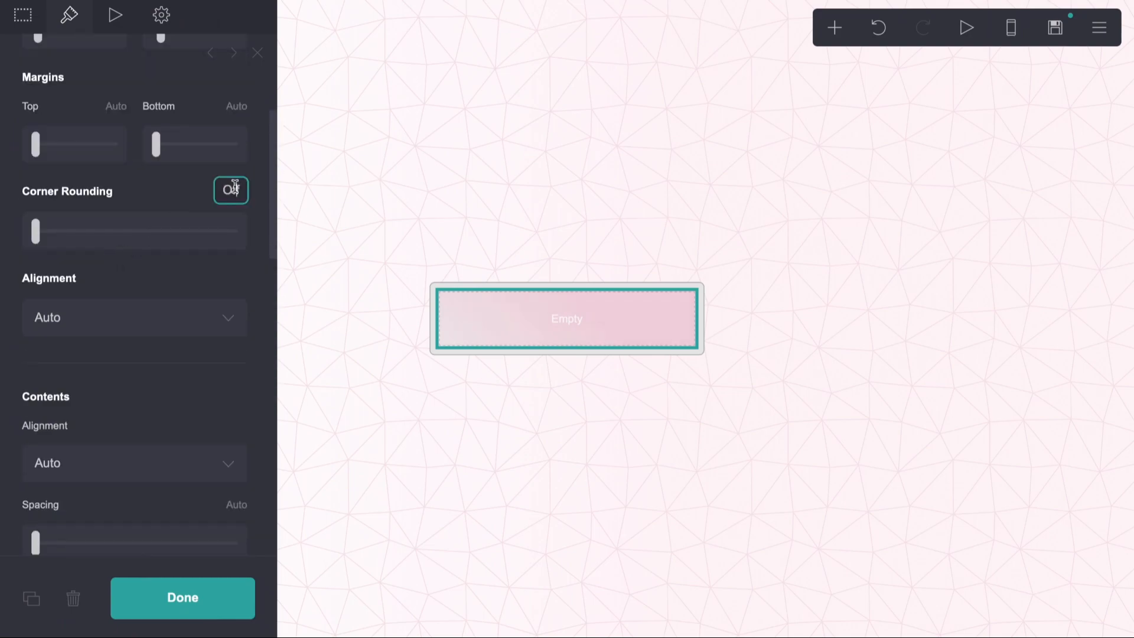
{"action": "left_click", "coordinate": [235, 187]}
{"action": "left_click", "coordinate": [540, 427]}
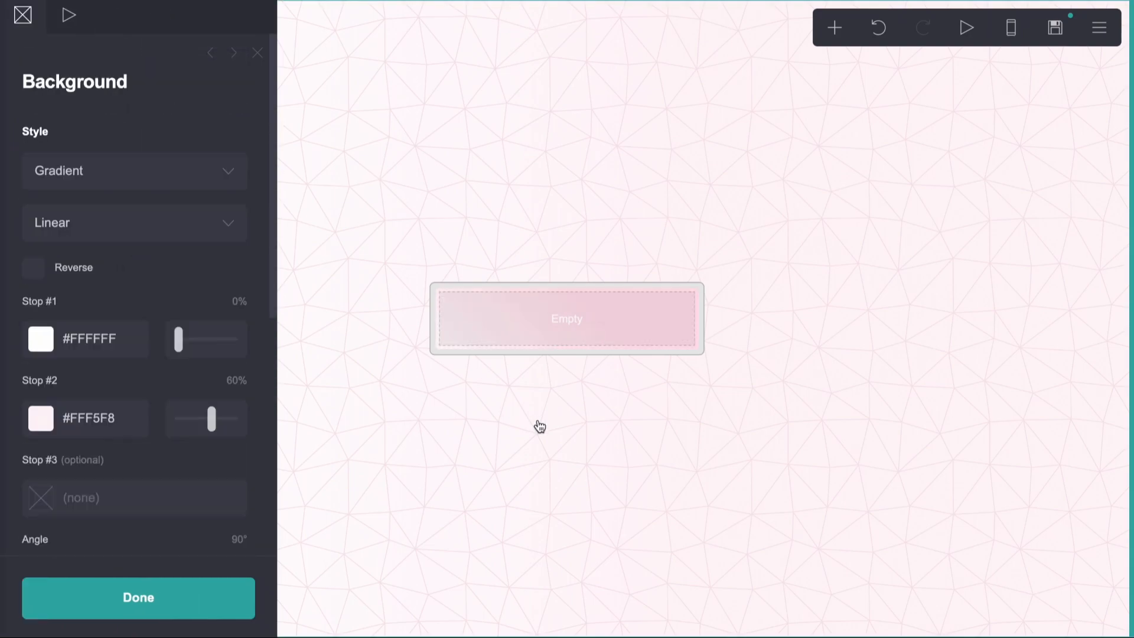
- Set the angle of the container's background gradient to 90°
{"action": "left_click", "coordinate": [506, 325]}
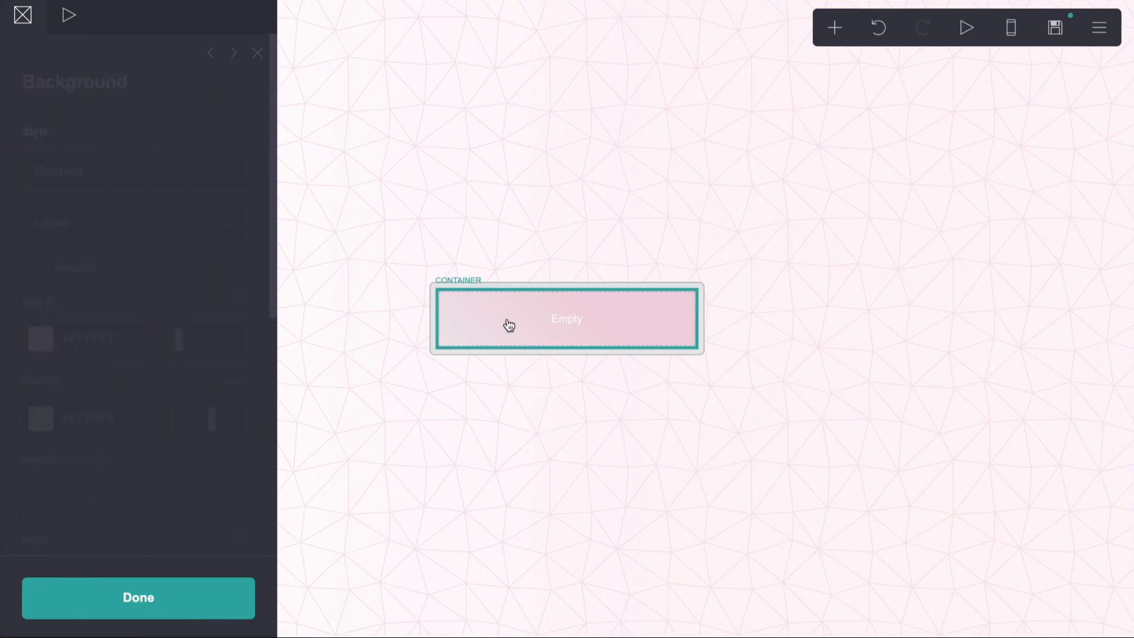
{"action": "scroll", "coordinate": [75, 319], "scroll_direction": "down", "scroll_amount": 5}
{"action": "scroll", "coordinate": [75, 318], "scroll_direction": "down", "scroll_amount": 12}
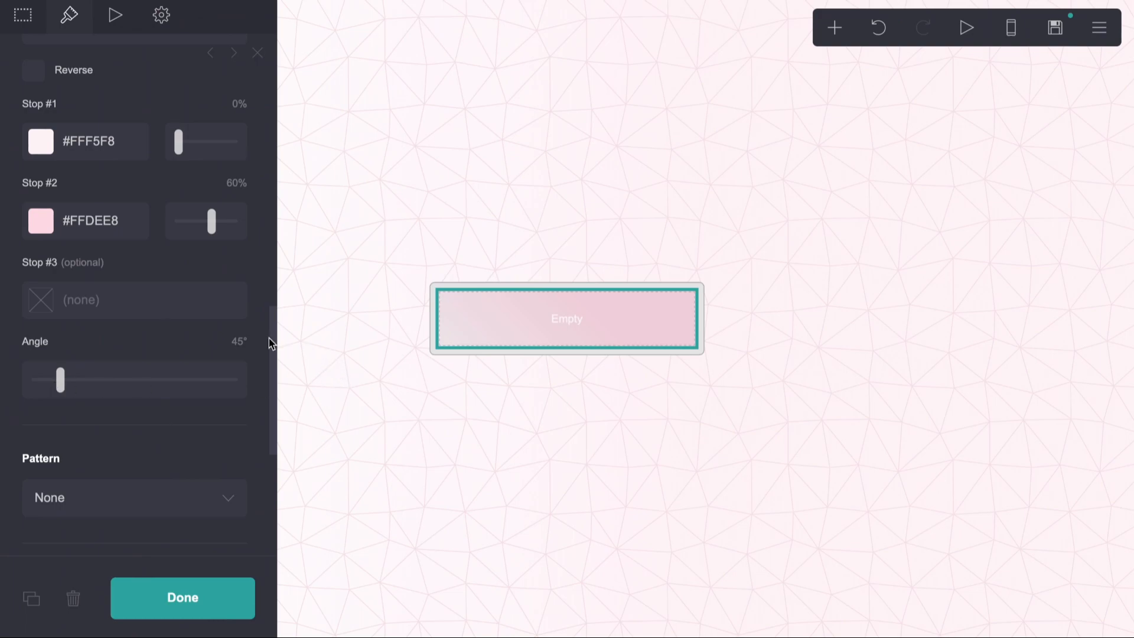
{"action": "left_click", "coordinate": [238, 341]}
{"action": "type", "text": "90"}
{"action": "key", "text": "Return"}
- Darken the second stop of the container's gradient to a dusty pink and move the first stop further along
{"action": "left_click", "coordinate": [98, 236]}
{"action": "left_click_drag", "start_coordinate": [83, 251], "coordinate": [79, 261]}
{"action": "left_click_drag", "start_coordinate": [178, 142], "coordinate": [193, 142]}
{"action": "left_click", "coordinate": [464, 467]}
- Change the container's type to Columns and add a third column
{"action": "left_click", "coordinate": [482, 316]}
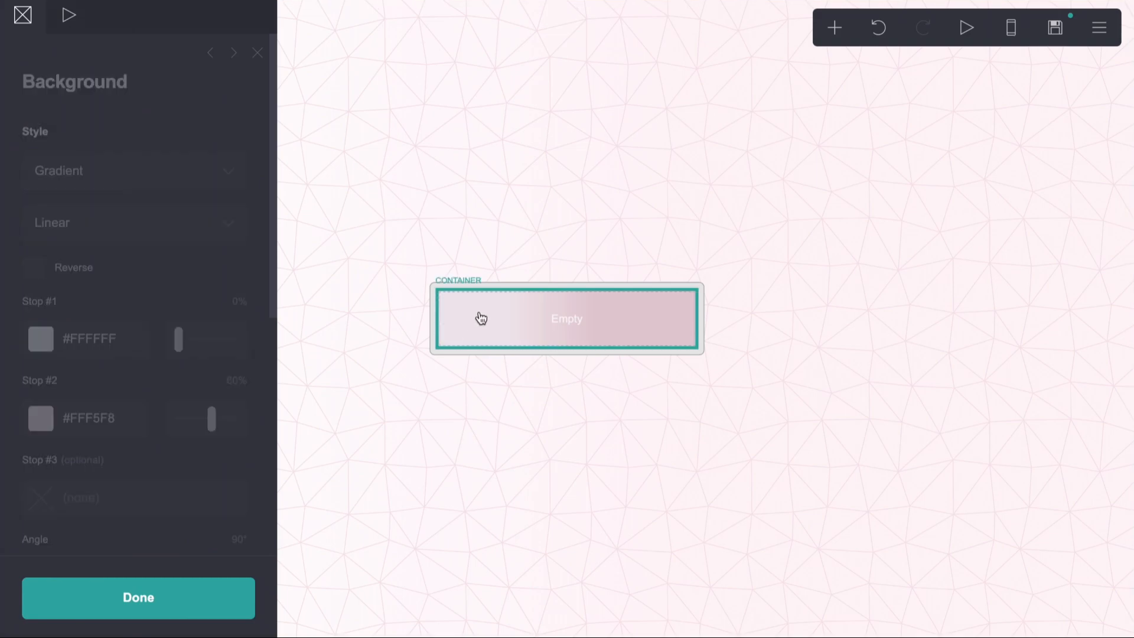
{"action": "left_click", "coordinate": [26, 21]}
{"action": "left_click", "coordinate": [63, 171]}
{"action": "left_click", "coordinate": [65, 187]}
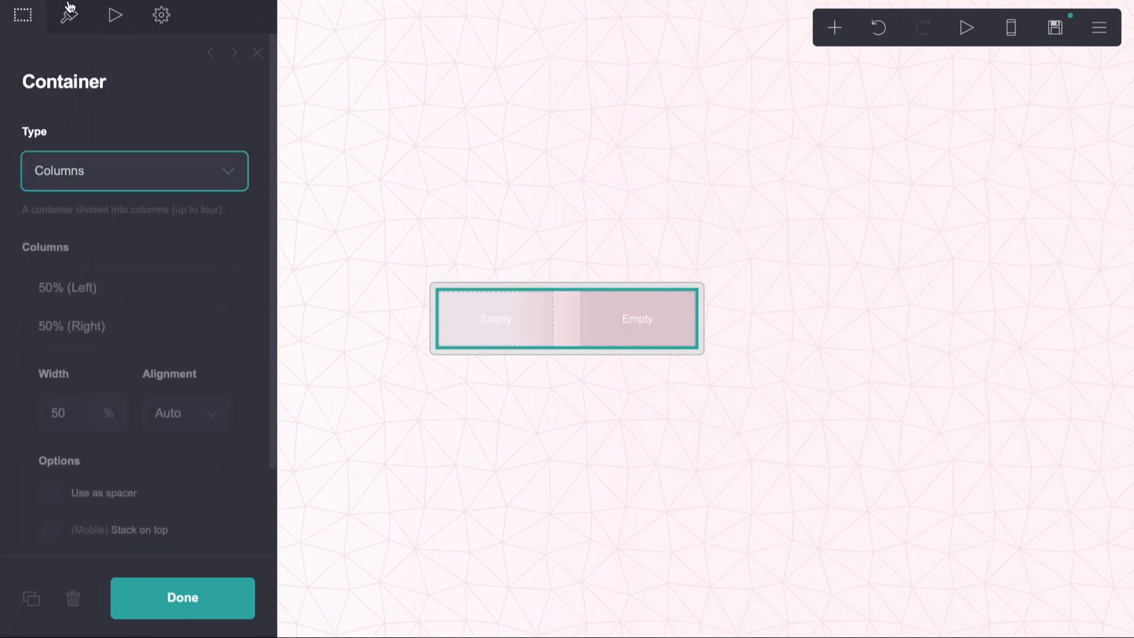
{"action": "left_click", "coordinate": [69, 15]}
{"action": "left_click", "coordinate": [21, 14]}
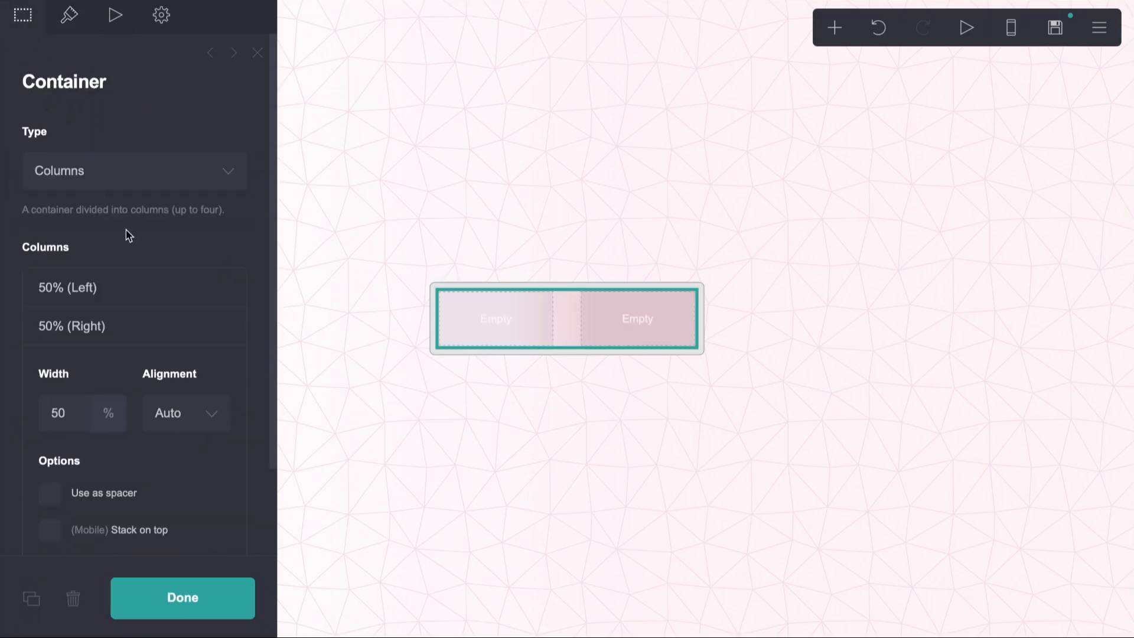
{"action": "left_click", "coordinate": [114, 298]}
{"action": "left_click", "coordinate": [108, 325]}
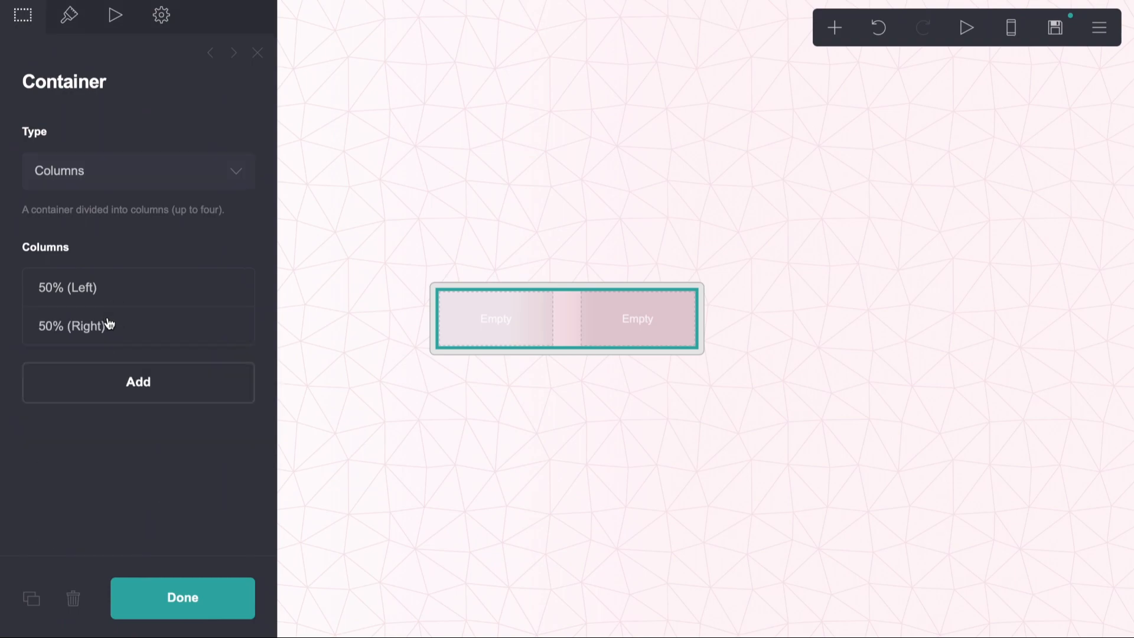
{"action": "left_click", "coordinate": [109, 372]}
- Set the gutters between the container's columns to 0.25
{"action": "left_click", "coordinate": [69, 16]}
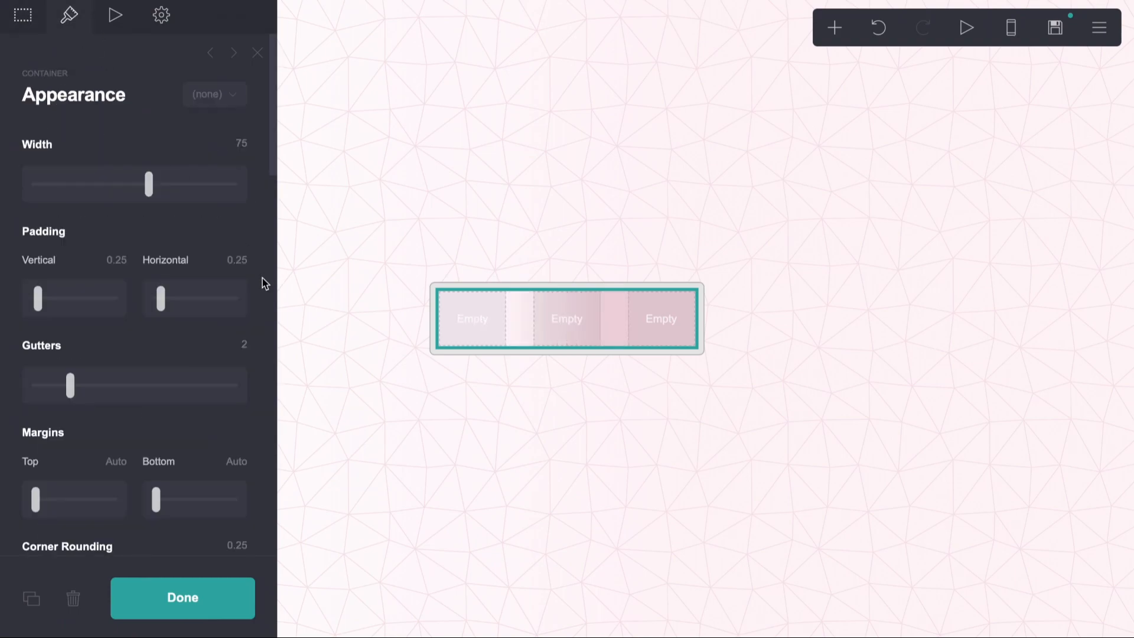
{"action": "left_click", "coordinate": [236, 344]}
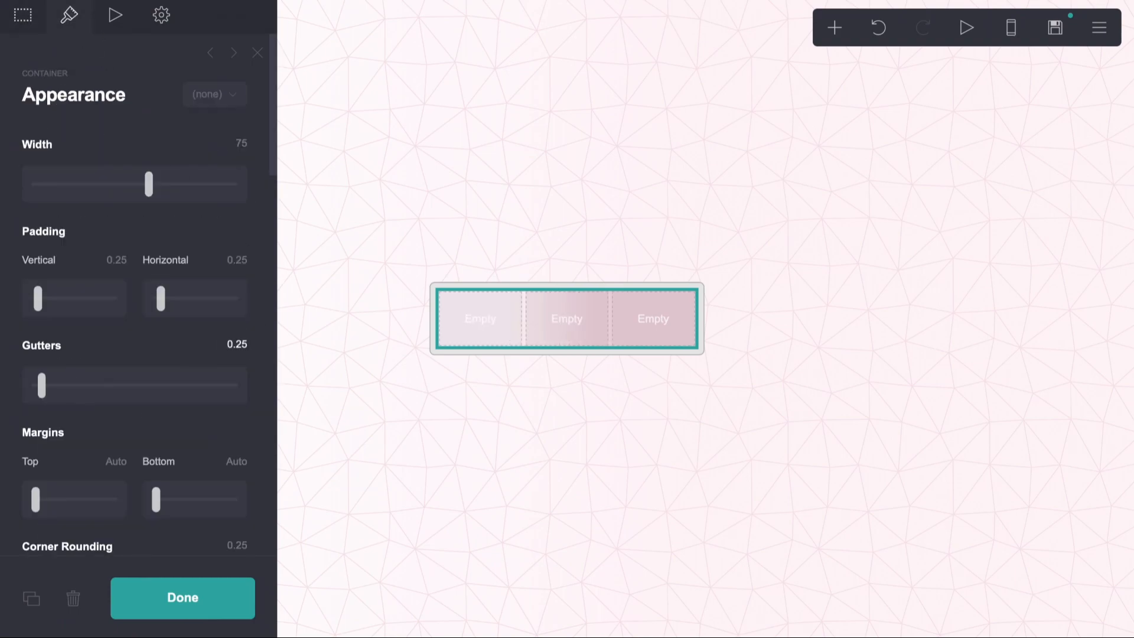
{"action": "left_click", "coordinate": [407, 449]}
- Place an image element in the container's first column and upload 141.gif from Downloads into it
{"action": "left_click", "coordinate": [834, 27]}
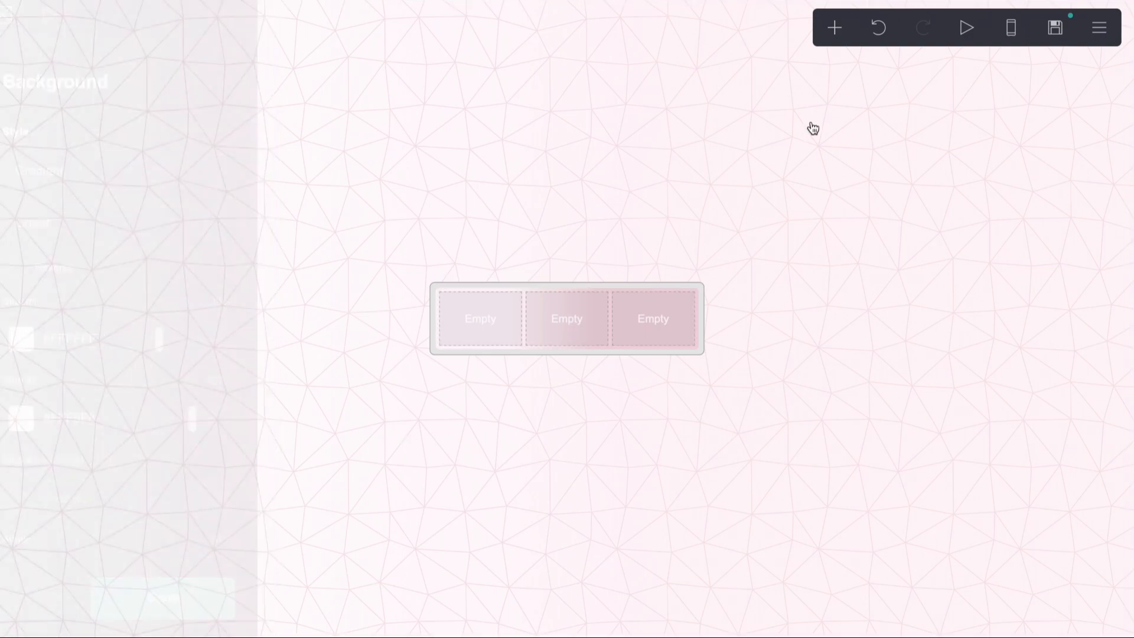
{"action": "left_click", "coordinate": [834, 28]}
{"action": "left_click", "coordinate": [649, 119]}
{"action": "left_click_drag", "start_coordinate": [567, 338], "coordinate": [474, 227]}
{"action": "left_click", "coordinate": [216, 214]}
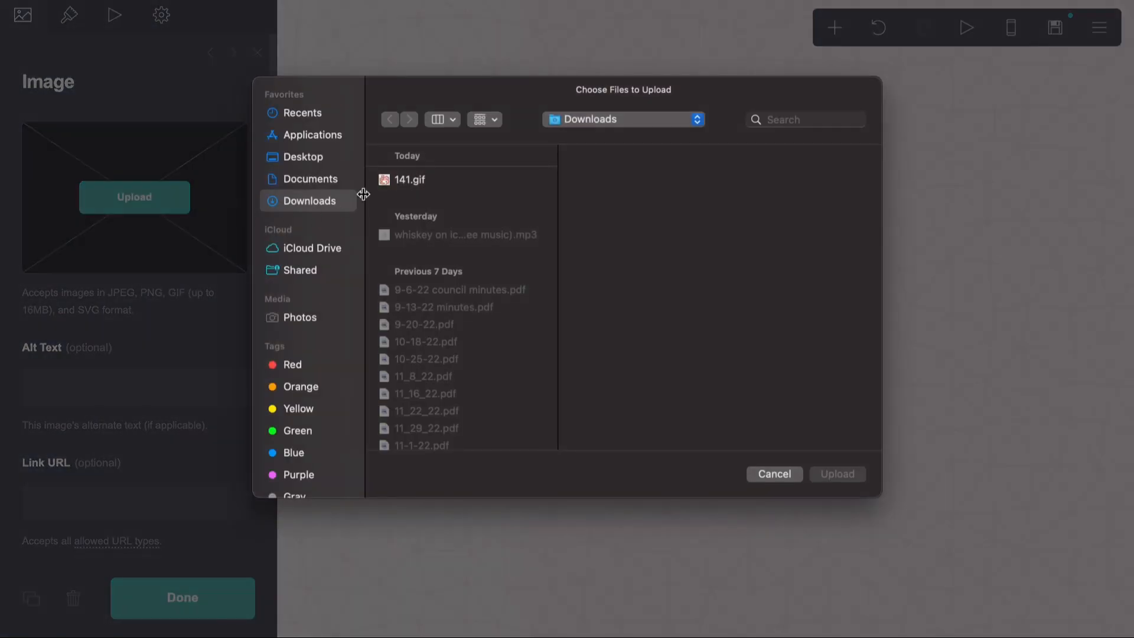
{"action": "left_click", "coordinate": [400, 172]}
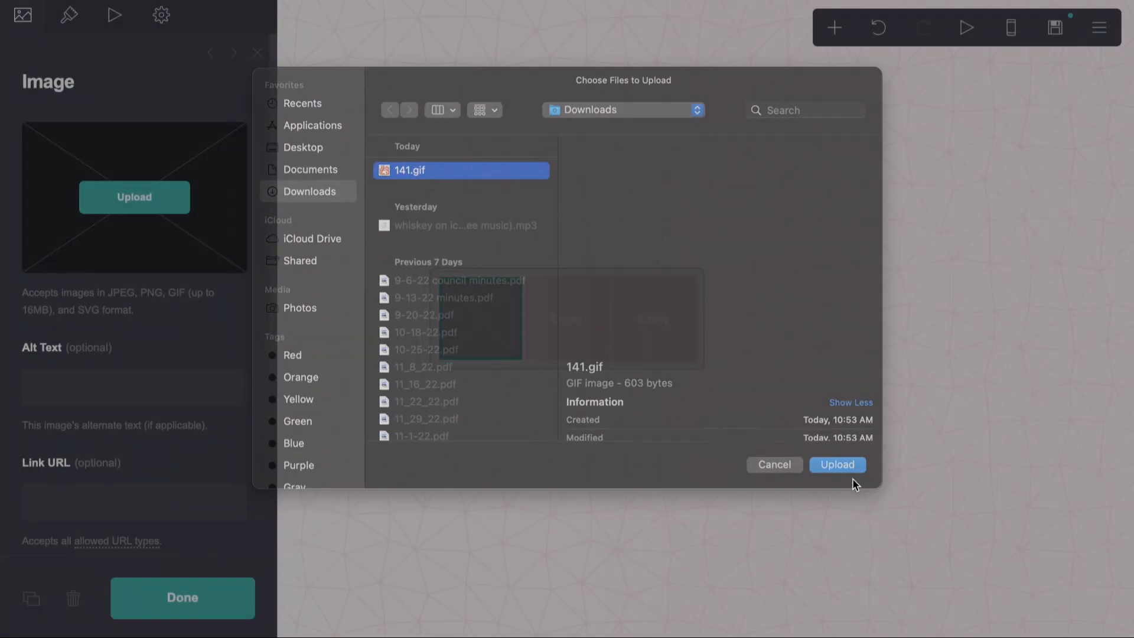
{"action": "left_click", "coordinate": [837, 464]}
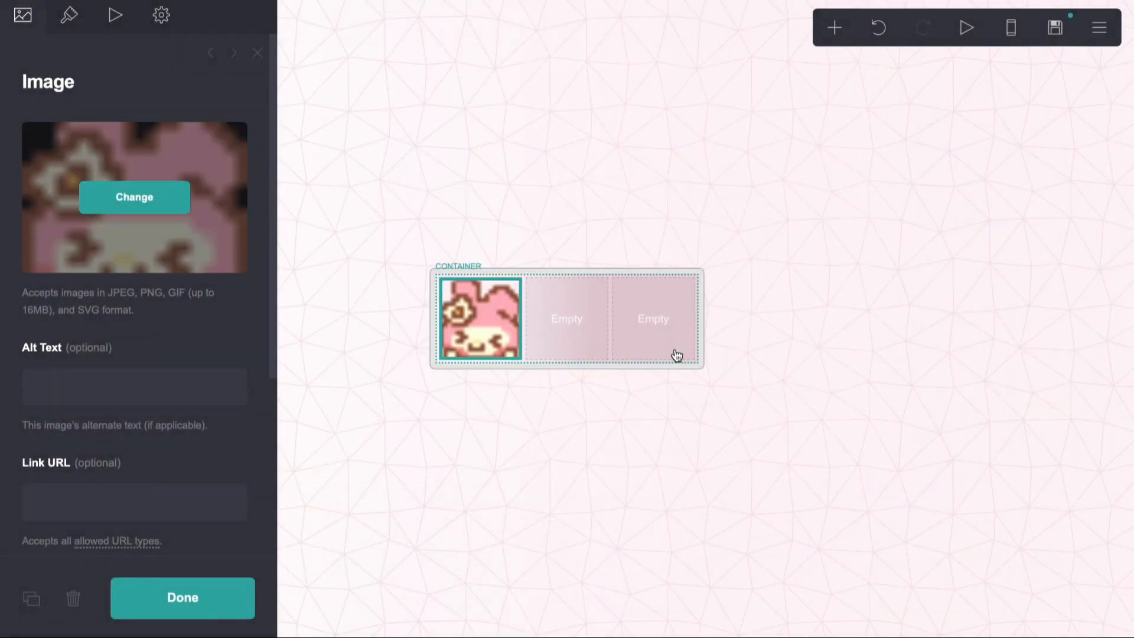
- Set the width of the container's left column to 25%
{"action": "left_click", "coordinate": [69, 15]}
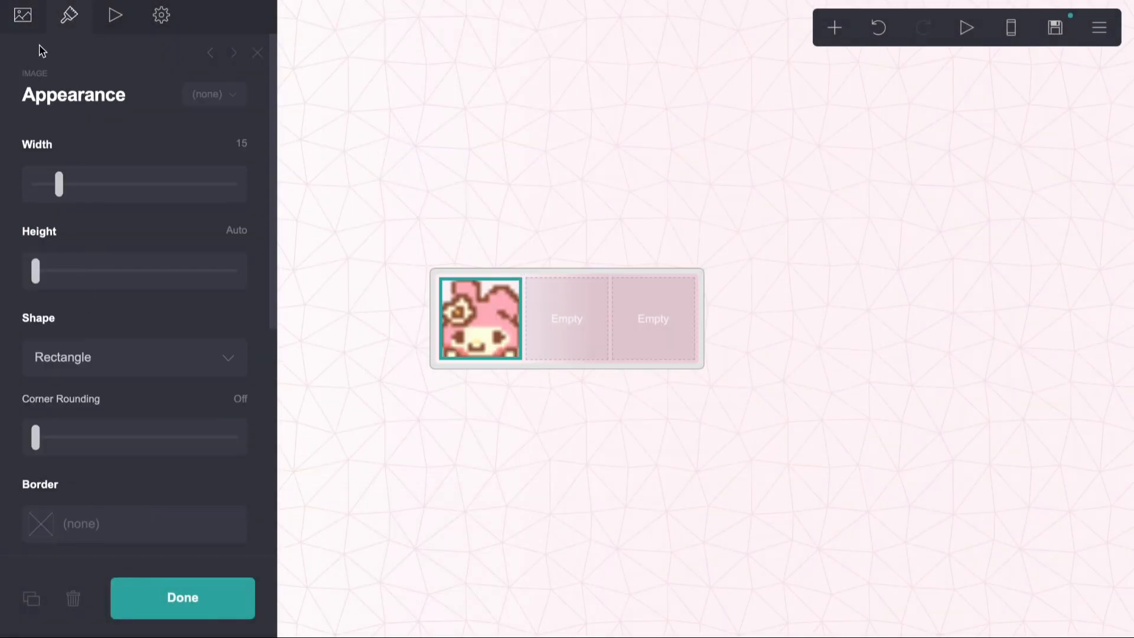
{"action": "left_click", "coordinate": [22, 15]}
{"action": "left_click", "coordinate": [646, 319]}
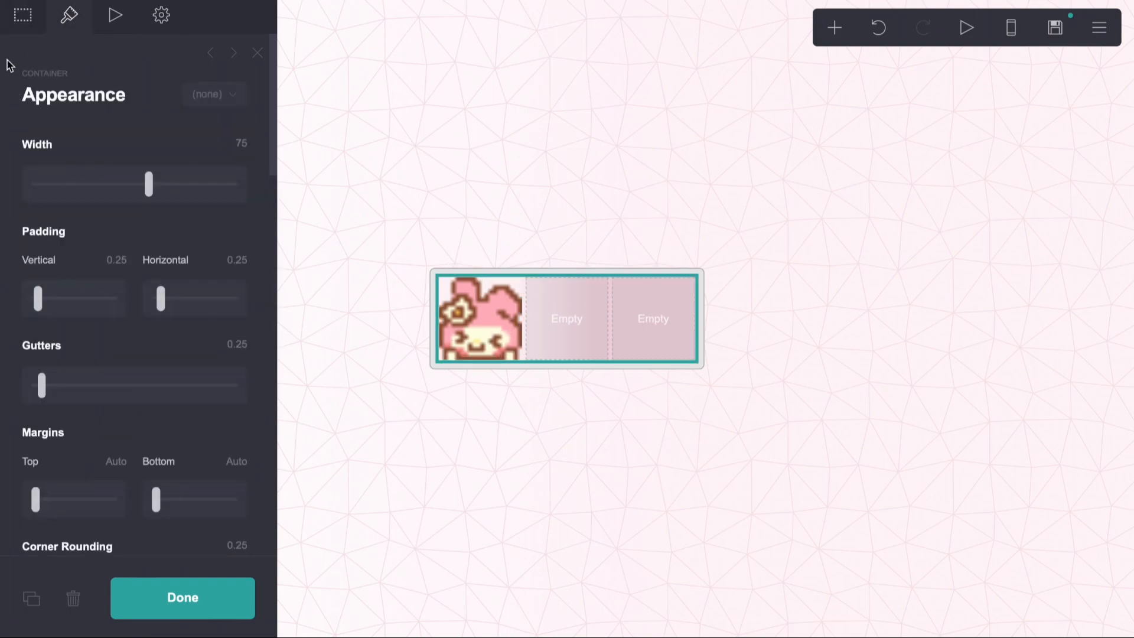
{"action": "left_click", "coordinate": [24, 73]}
{"action": "left_click", "coordinate": [83, 291]}
{"action": "double_click", "coordinate": [67, 379]}
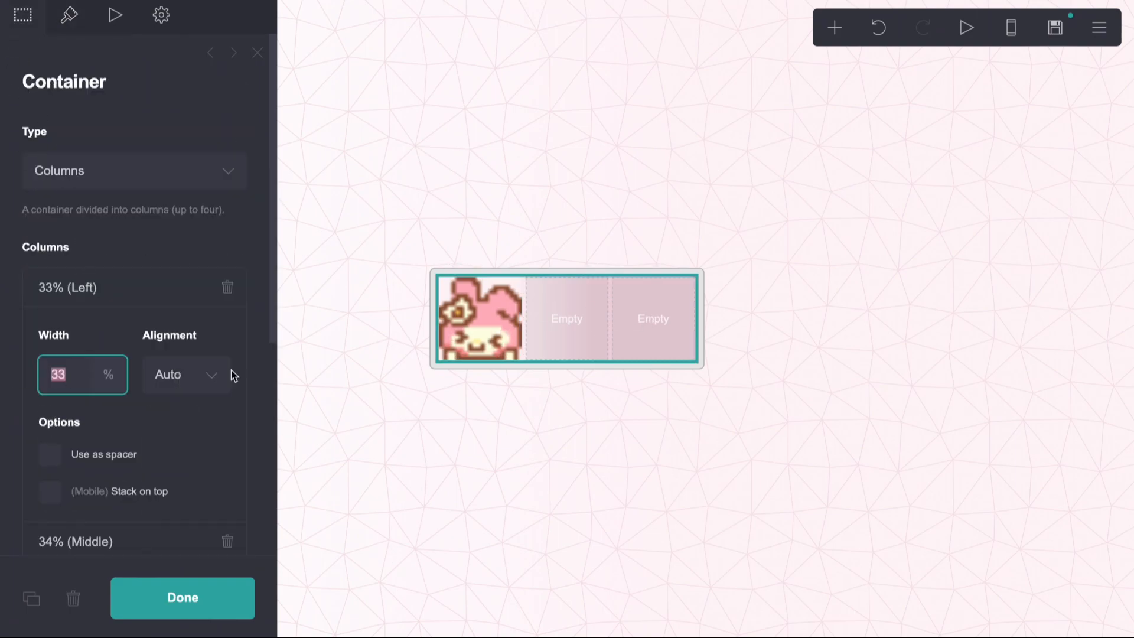
{"action": "type", "text": "25"}
{"action": "key", "text": "Return"}
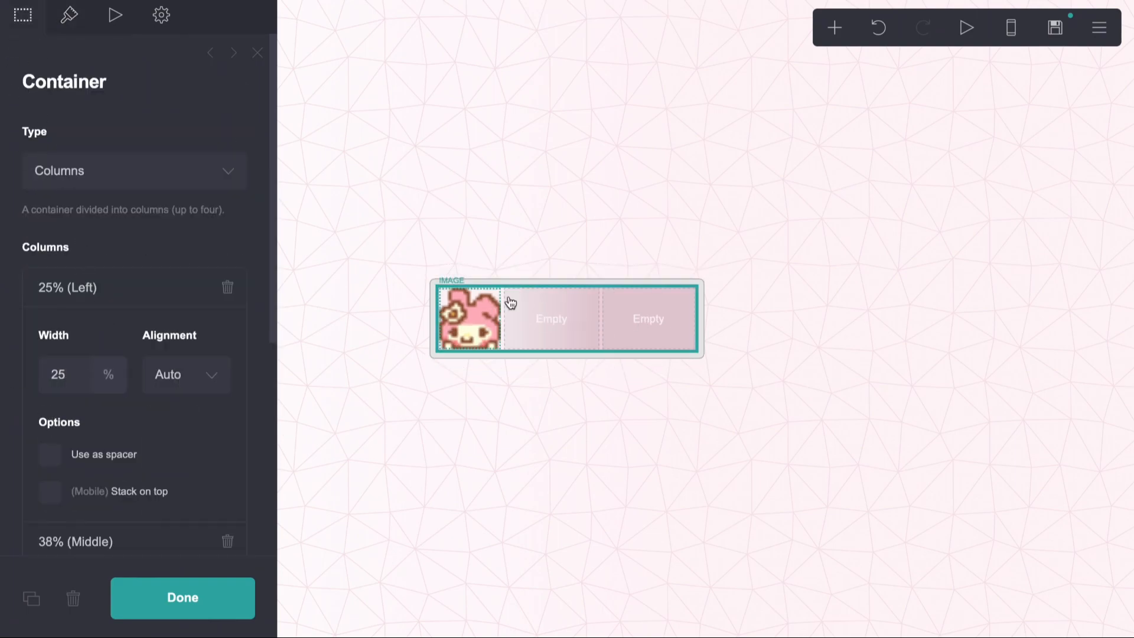
- Try narrowing the container's width to 15, and undo the change
{"action": "left_click", "coordinate": [69, 14]}
{"action": "left_click_drag", "start_coordinate": [131, 178], "coordinate": [30, 191]}
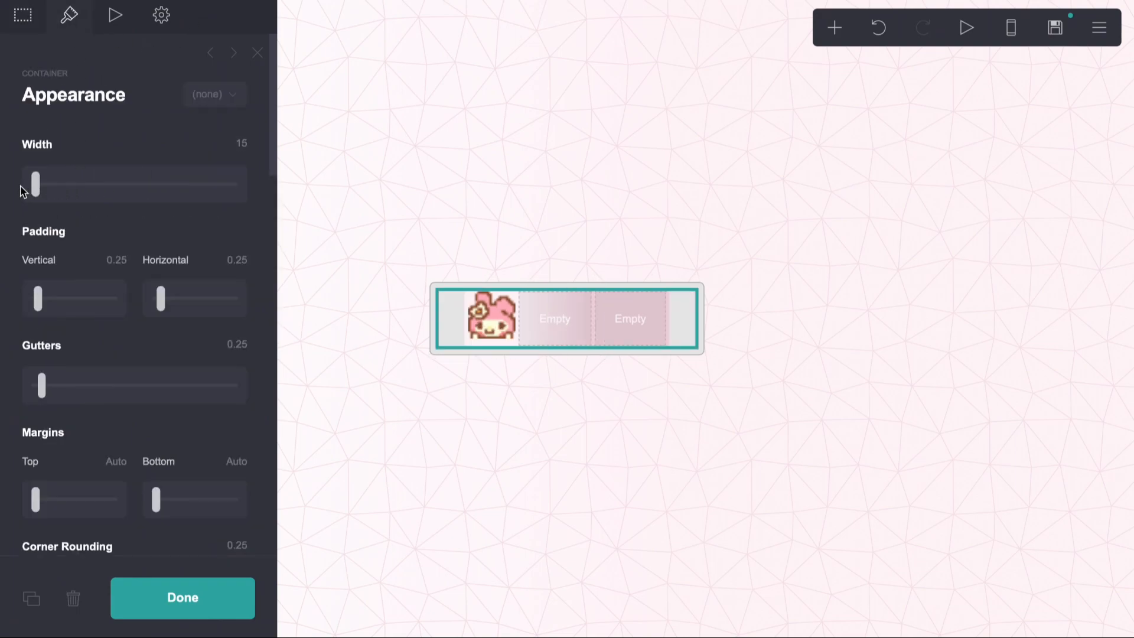
{"action": "left_click", "coordinate": [878, 28]}
- Set the width of the image in the container's left column to Auto
{"action": "left_click", "coordinate": [472, 318]}
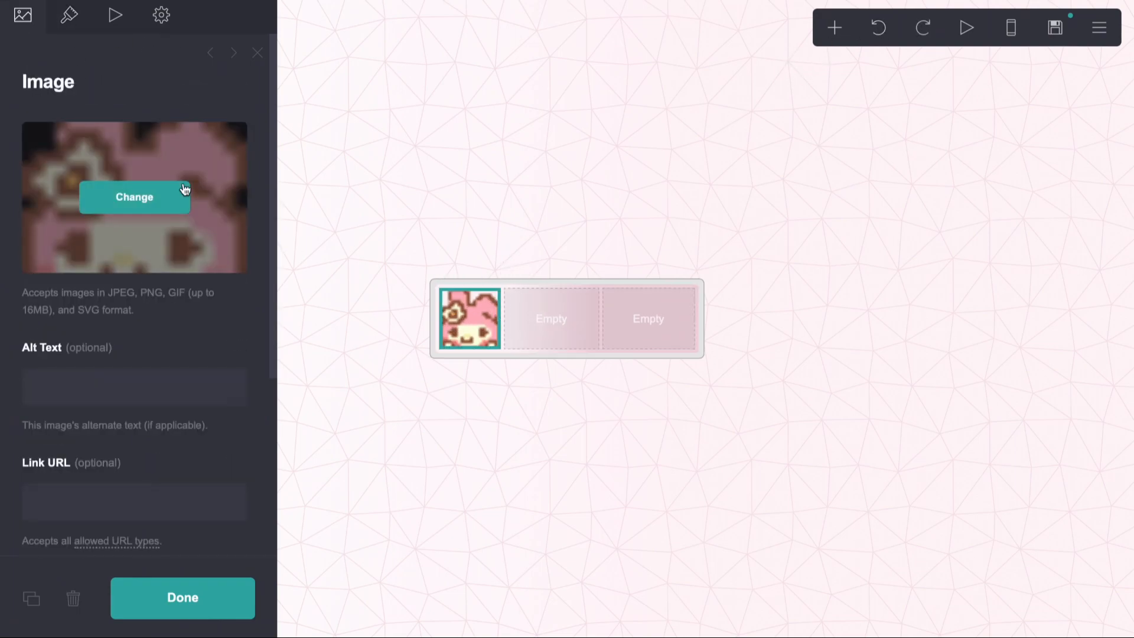
{"action": "left_click", "coordinate": [69, 17]}
{"action": "left_click_drag", "start_coordinate": [59, 188], "coordinate": [25, 194]}
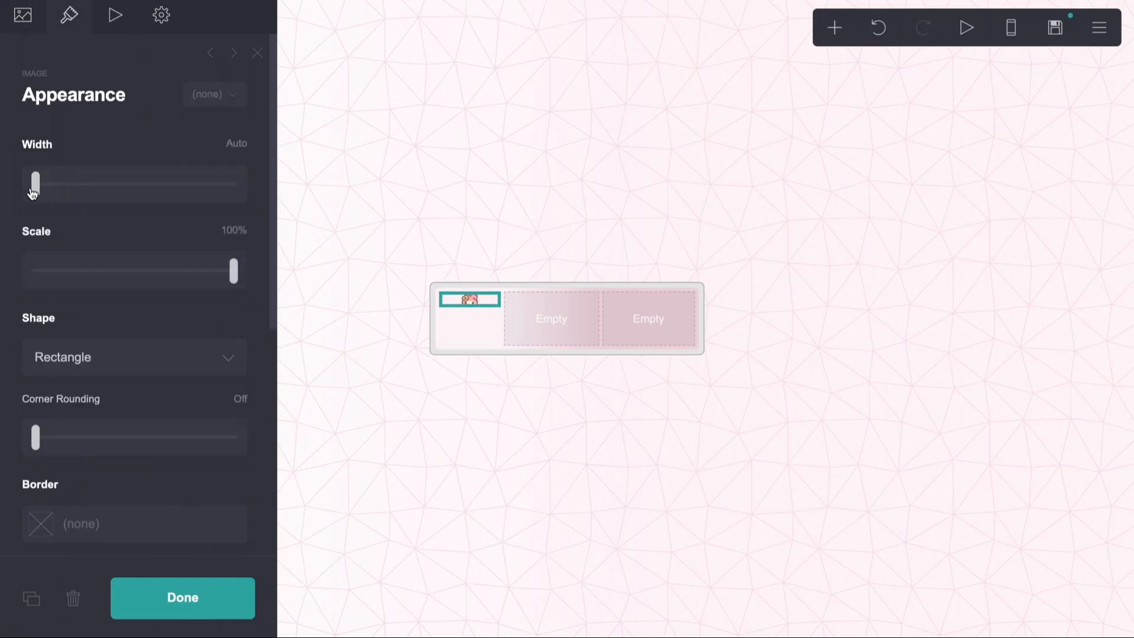
{"action": "left_click", "coordinate": [331, 389]}
- Align the small image to the left within its column
{"action": "left_click", "coordinate": [473, 302]}
{"action": "scroll", "coordinate": [77, 295], "scroll_direction": "down", "scroll_amount": 7}
{"action": "left_click", "coordinate": [70, 385]}
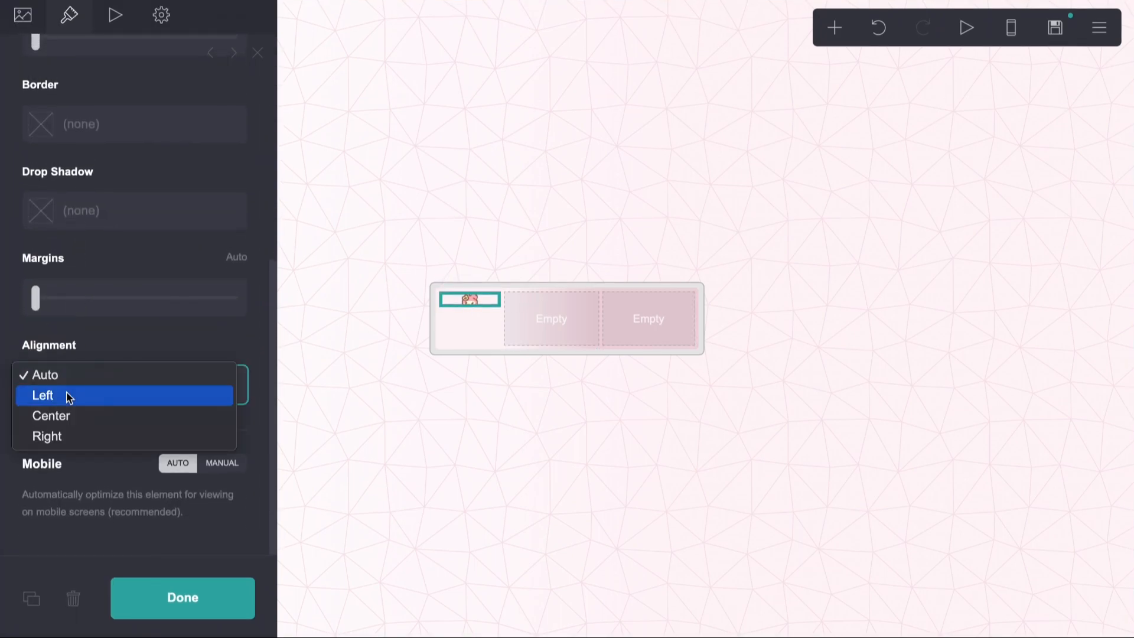
{"action": "left_click", "coordinate": [69, 396]}
{"action": "left_click", "coordinate": [507, 413]}
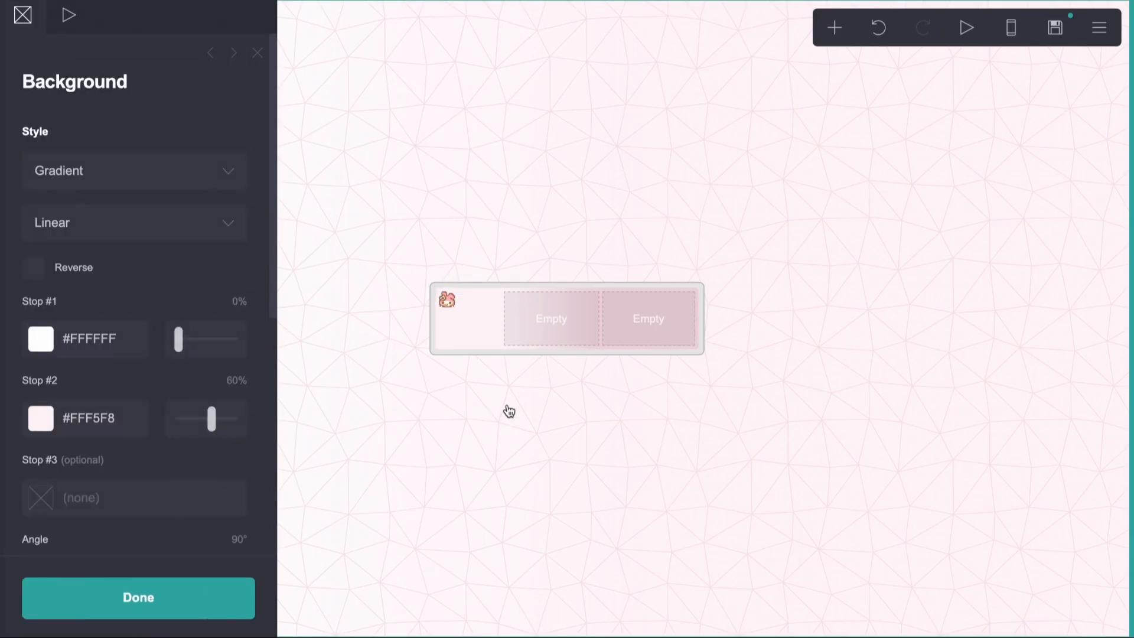
- Set the horizontal padding of the three-column container to 0.375
{"action": "left_click", "coordinate": [550, 346]}
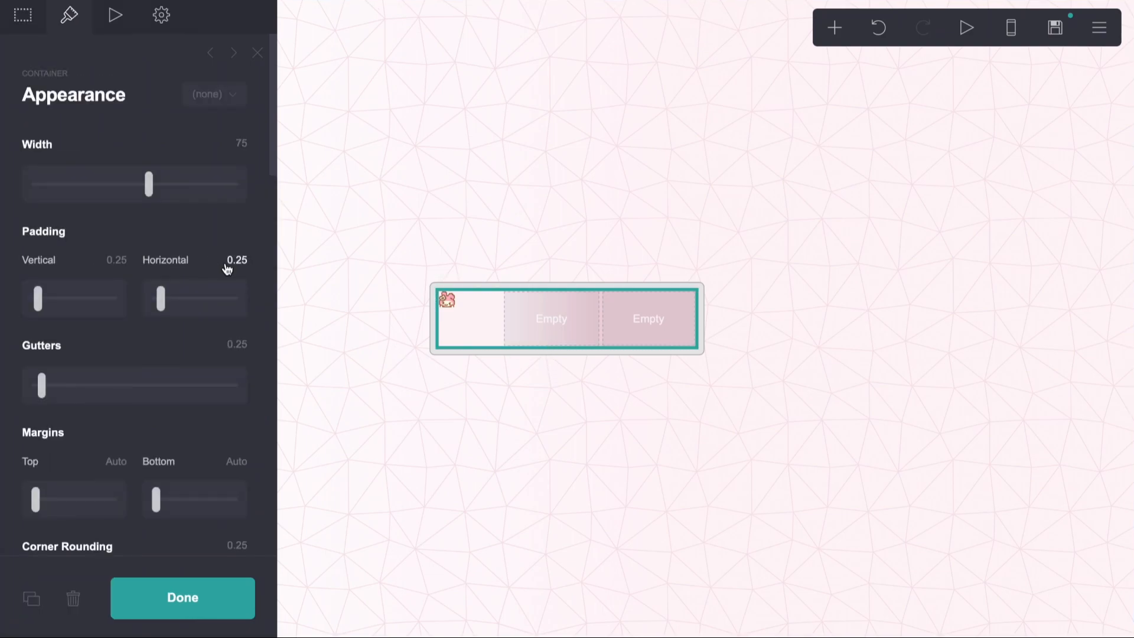
{"action": "left_click", "coordinate": [228, 266]}
{"action": "type", "text": "0.375"}
{"action": "key", "text": "Return"}
{"action": "left_click", "coordinate": [123, 256]}
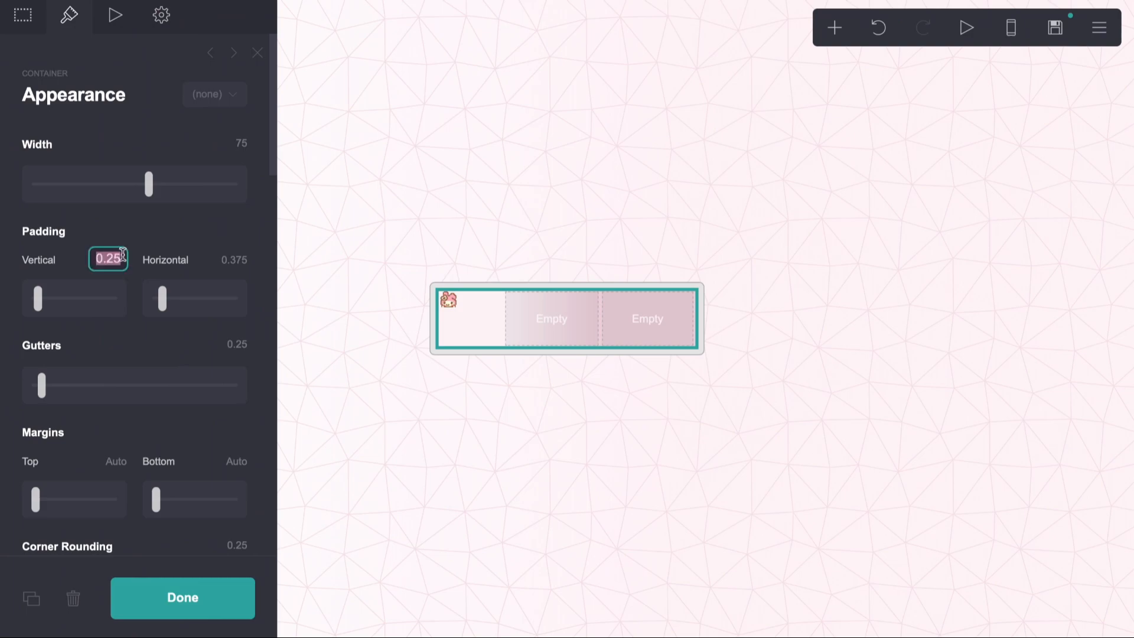
{"action": "left_click", "coordinate": [442, 449]}
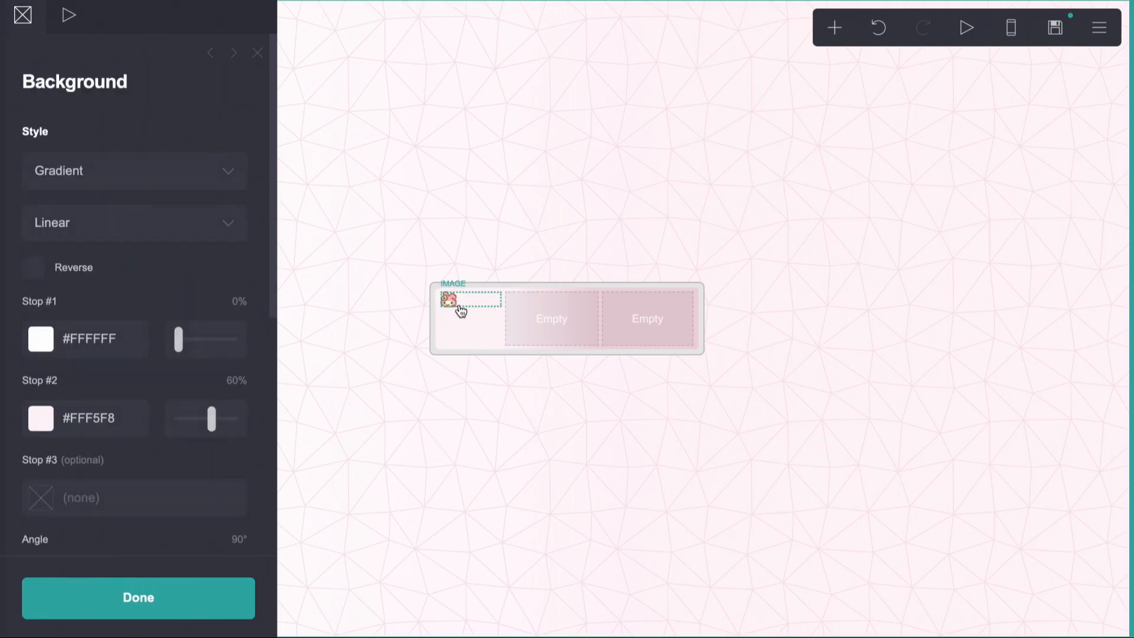
- Widen the container's middle column to 40% and raise it further to 42%
{"action": "left_click", "coordinate": [530, 336]}
{"action": "left_click", "coordinate": [24, 33]}
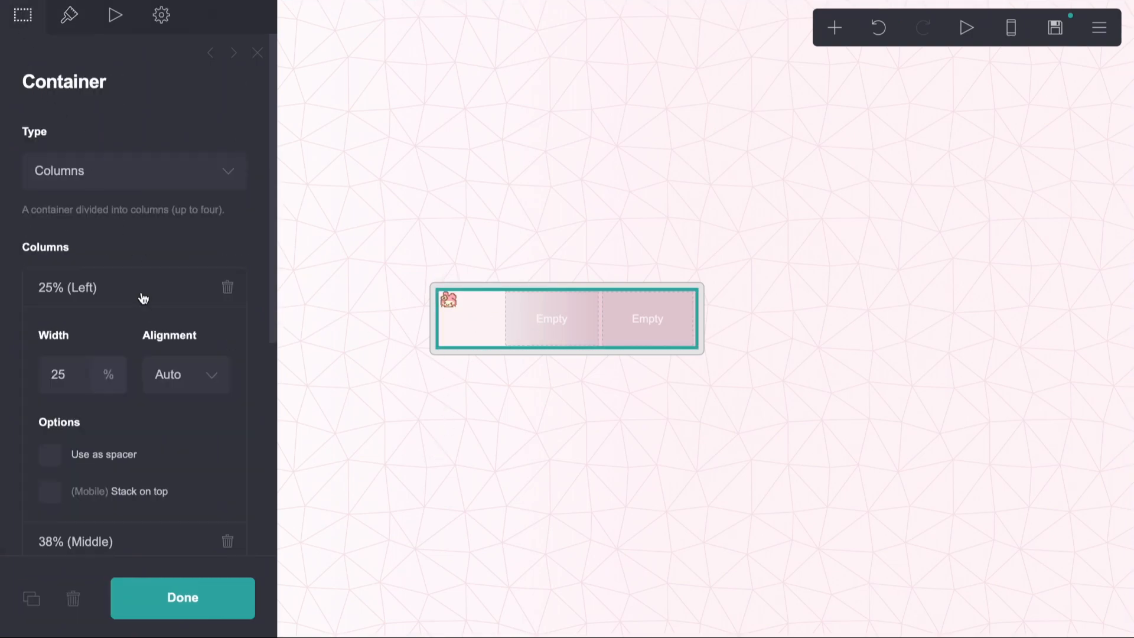
{"action": "scroll", "coordinate": [91, 423], "scroll_direction": "down", "scroll_amount": 3}
{"action": "left_click", "coordinate": [83, 383]}
{"action": "left_click", "coordinate": [39, 472]}
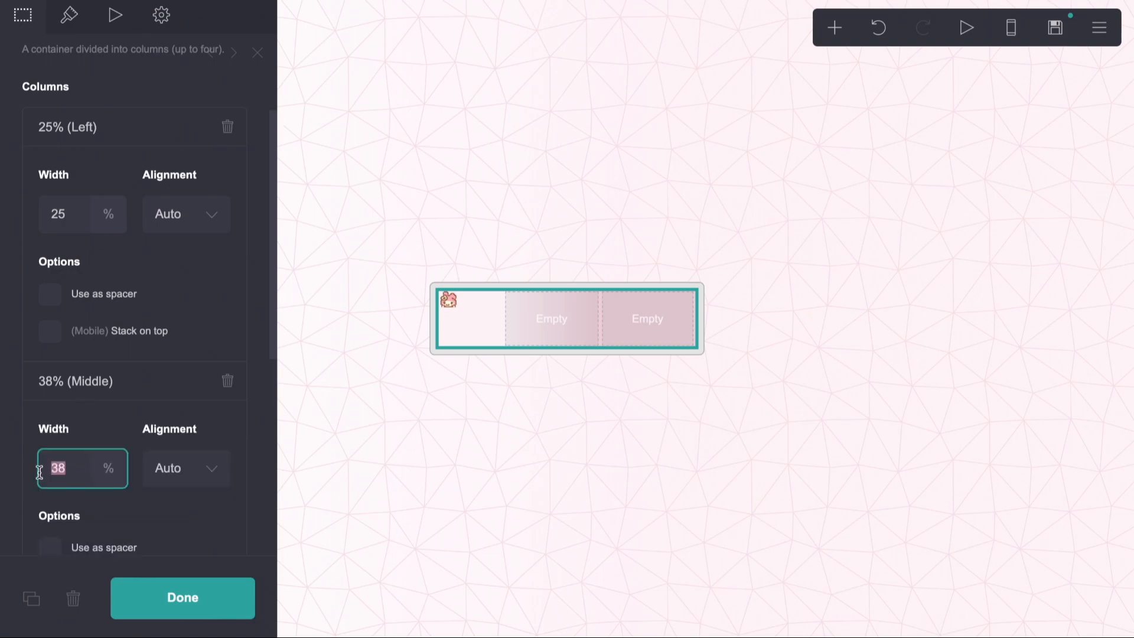
{"action": "type", "text": "40"}
{"action": "key", "text": "Return"}
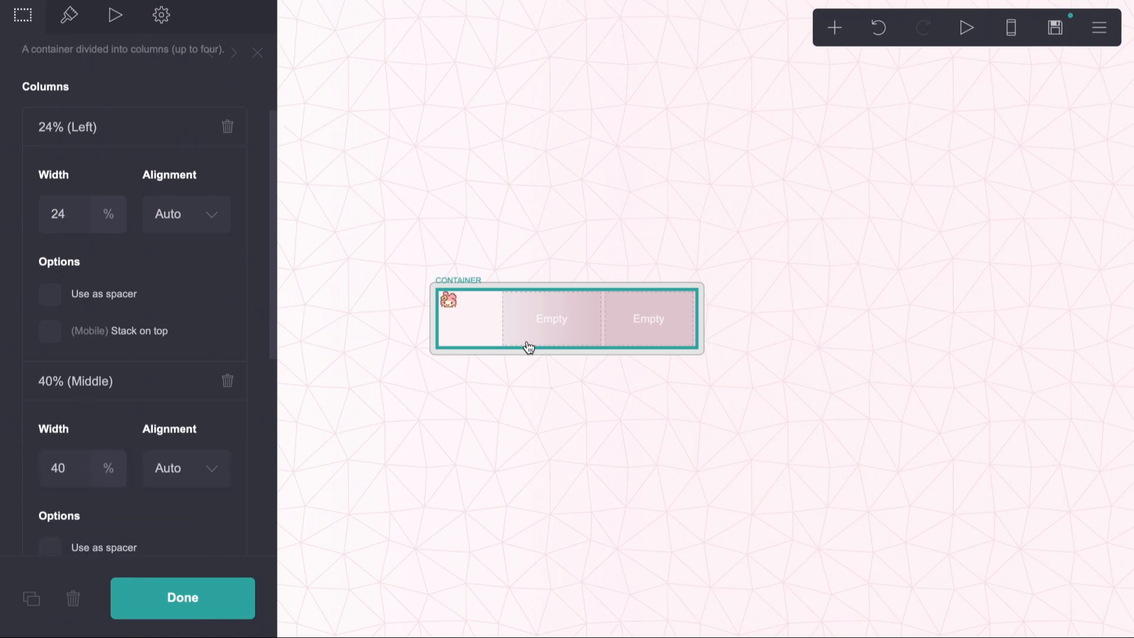
{"action": "left_click", "coordinate": [77, 461]}
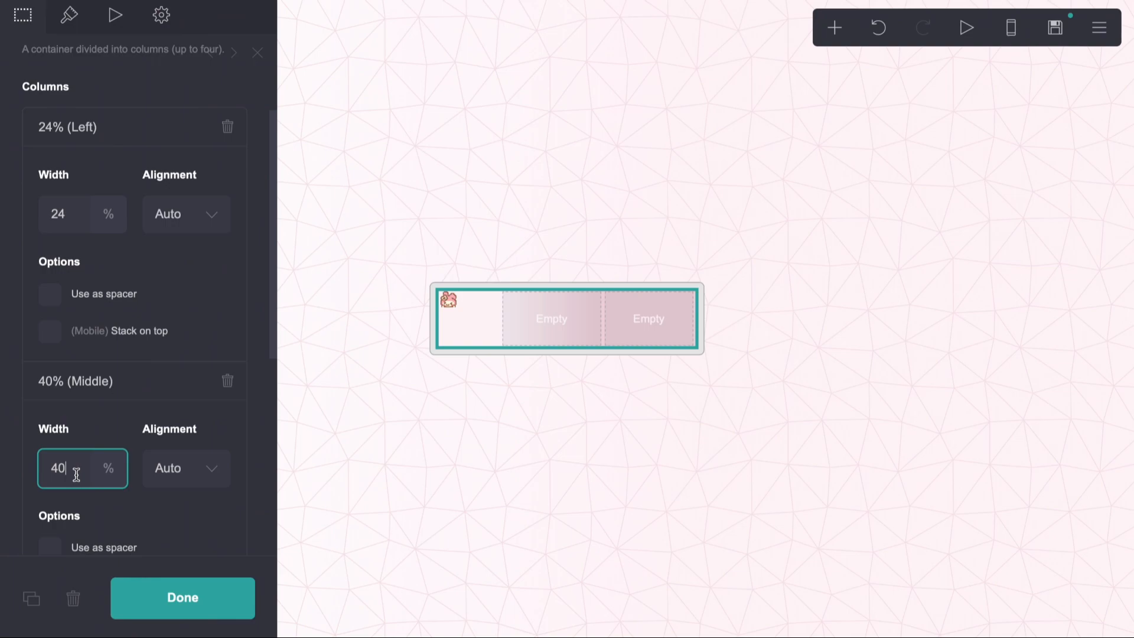
{"action": "type", "text": "2"}
{"action": "key", "text": "Return"}
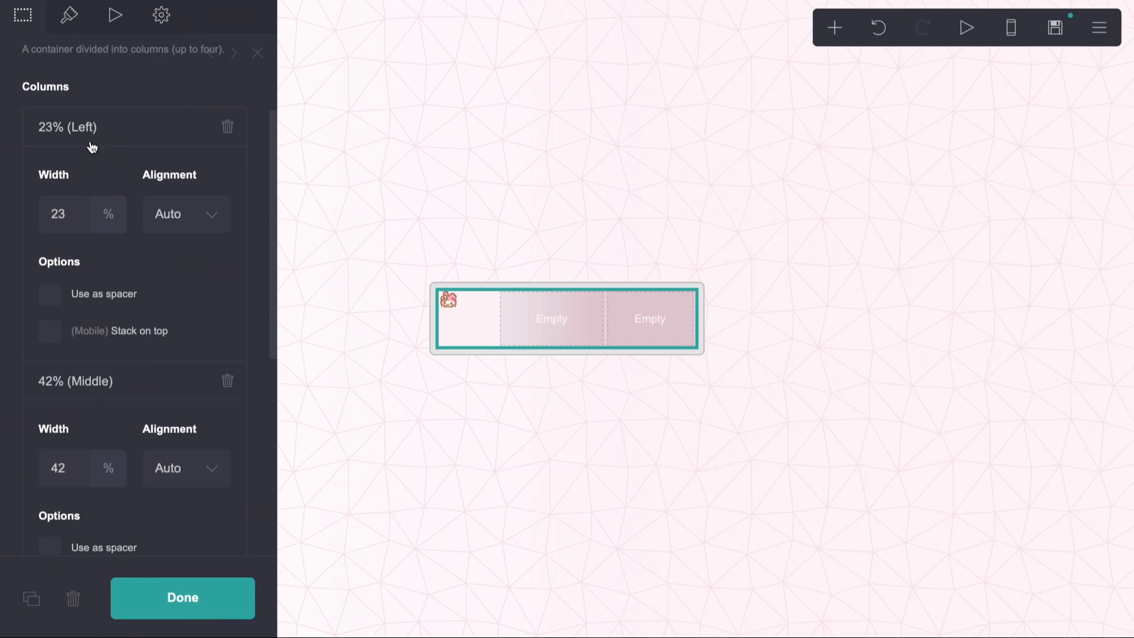
- Reduce the width of the container's left column to 20%
{"action": "double_click", "coordinate": [71, 213]}
{"action": "type", "text": "20"}
{"action": "key", "text": "Return"}
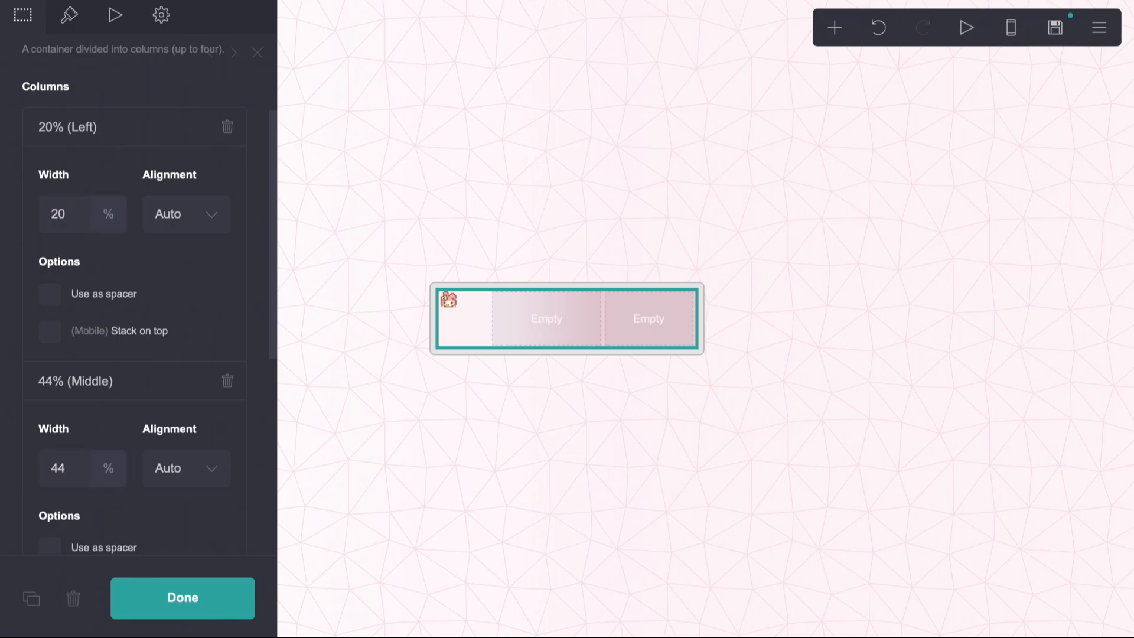
{"action": "left_click", "coordinate": [594, 463]}
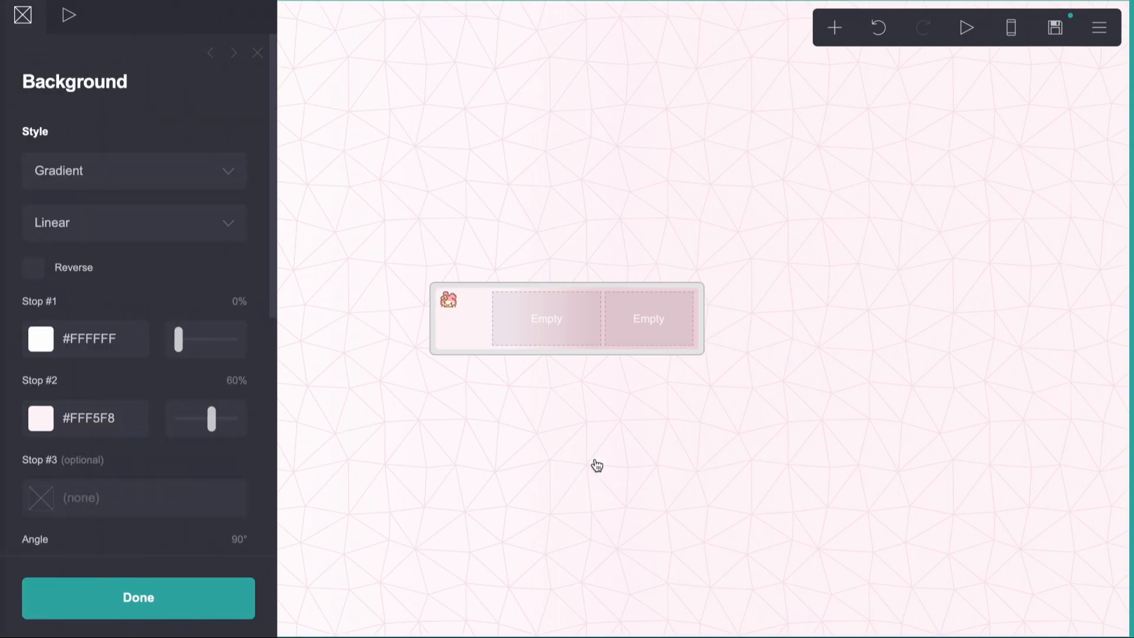
- Add a text element and place it in the container's empty middle column
{"action": "left_click", "coordinate": [835, 28]}
{"action": "left_click", "coordinate": [643, 87]}
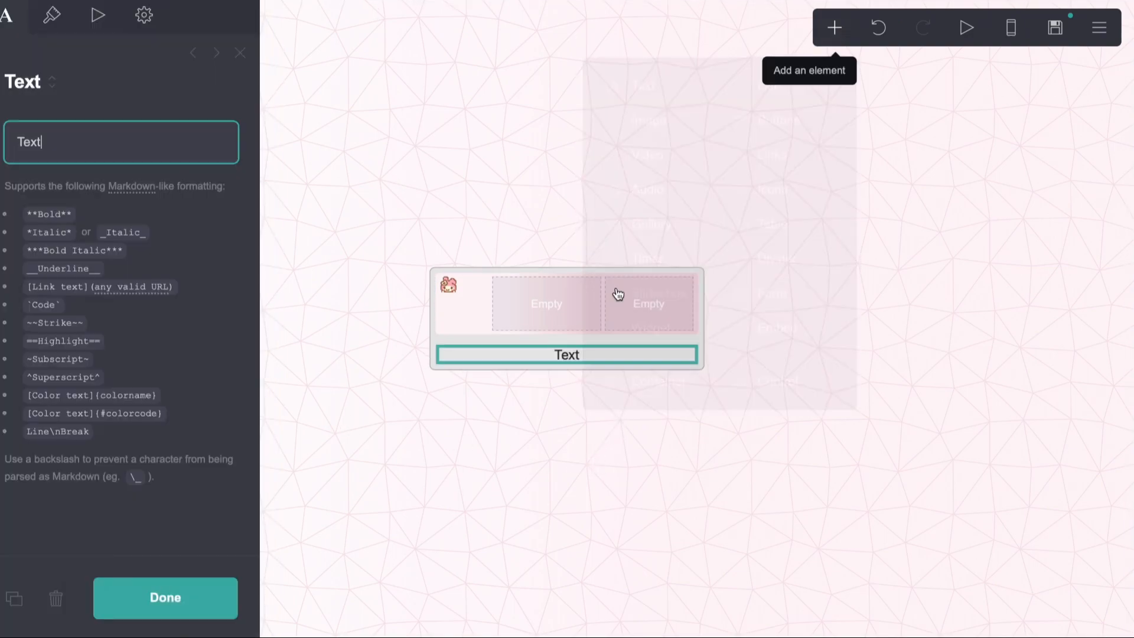
{"action": "left_click_drag", "start_coordinate": [580, 334], "coordinate": [561, 301]}
- Change the color of the middle column's text to gray #858585
{"action": "left_click", "coordinate": [69, 16]}
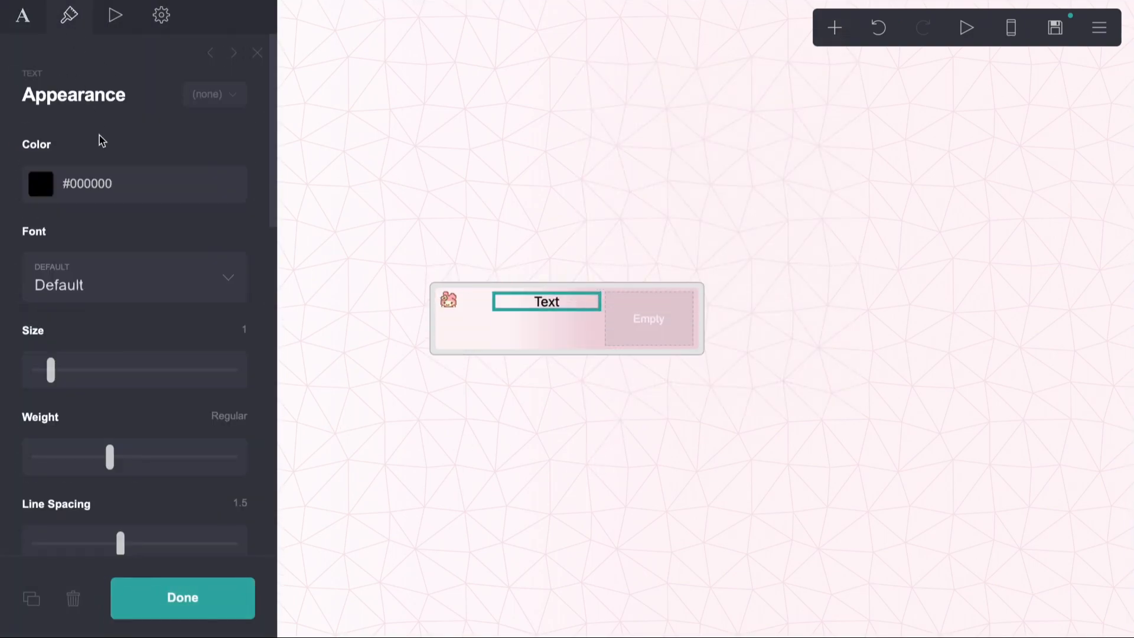
{"action": "left_click", "coordinate": [89, 188]}
{"action": "left_click_drag", "start_coordinate": [86, 251], "coordinate": [20, 77]}
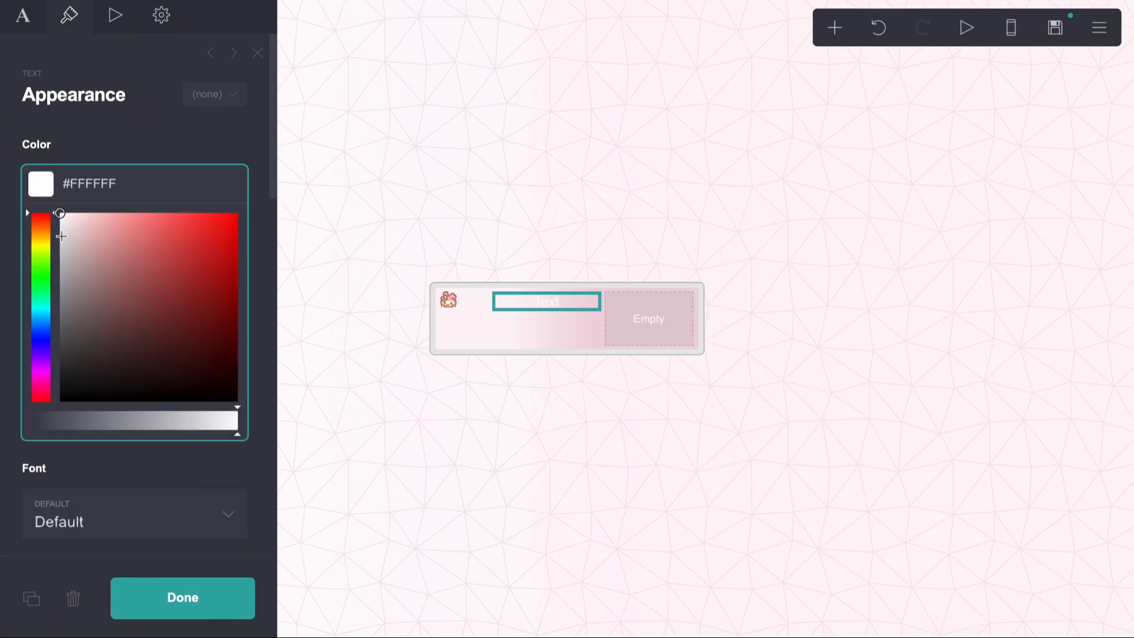
{"action": "mouse_move", "coordinate": [61, 237]}
{"action": "left_mouse_down"}
{"action": "mouse_move", "coordinate": [54, 298]}
{"action": "mouse_move", "coordinate": [41, 303]}
{"action": "left_mouse_up"}
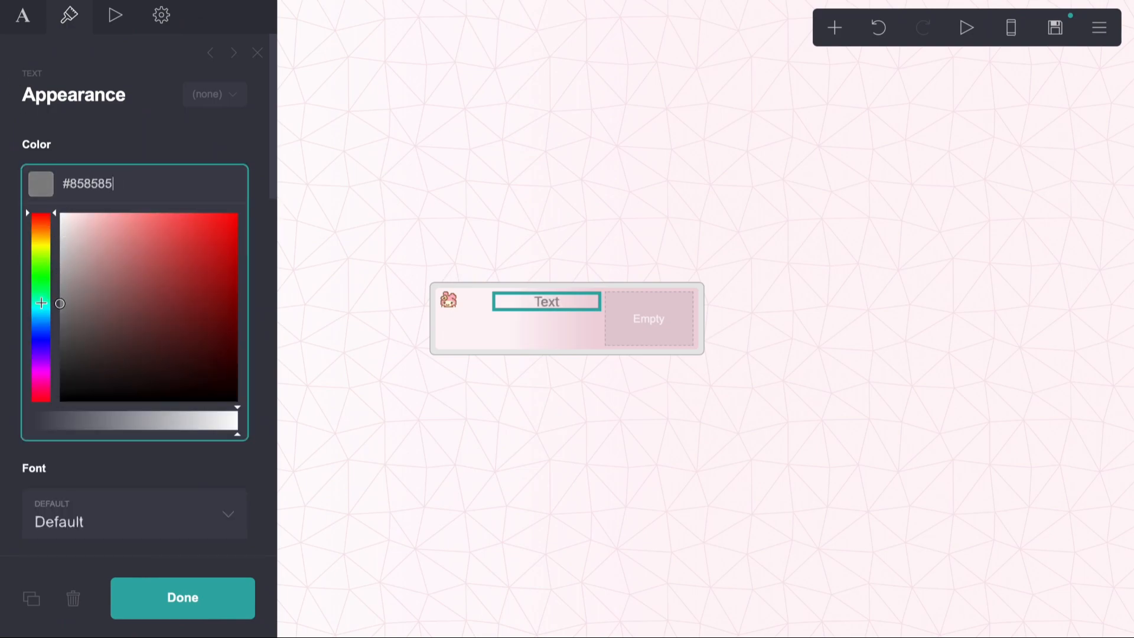
{"action": "left_click", "coordinate": [83, 173]}
- Set the text's font to JetBrains Mono and its color to white #FFFFFF
{"action": "left_click", "coordinate": [91, 260]}
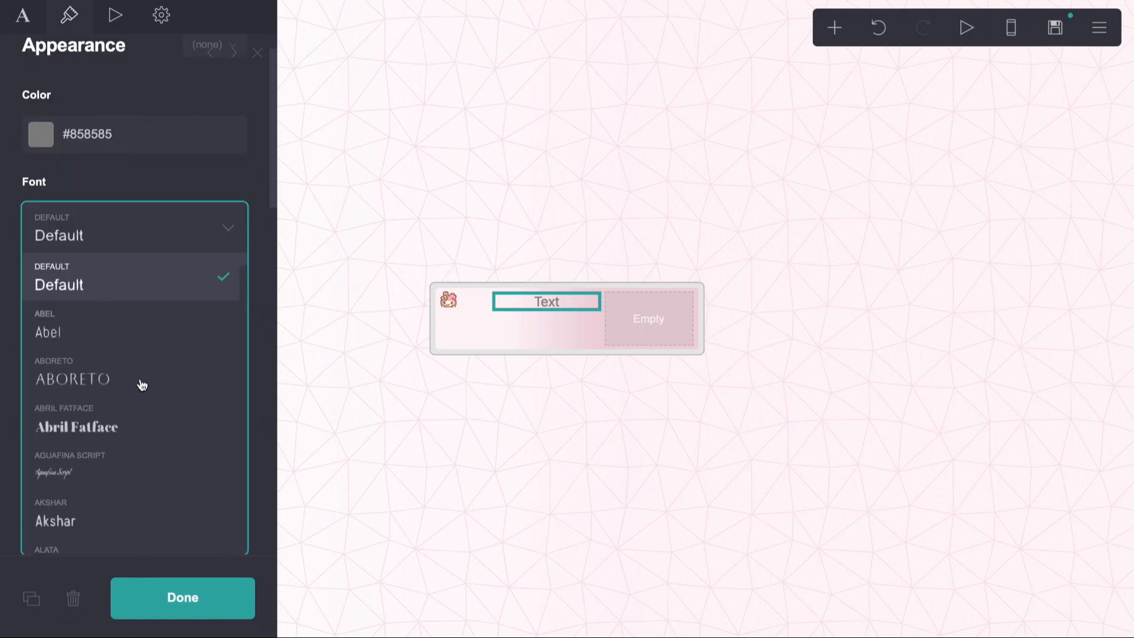
{"action": "scroll", "coordinate": [145, 396], "scroll_direction": "down", "scroll_amount": 10}
{"action": "scroll", "coordinate": [149, 405], "scroll_direction": "down", "scroll_amount": 2}
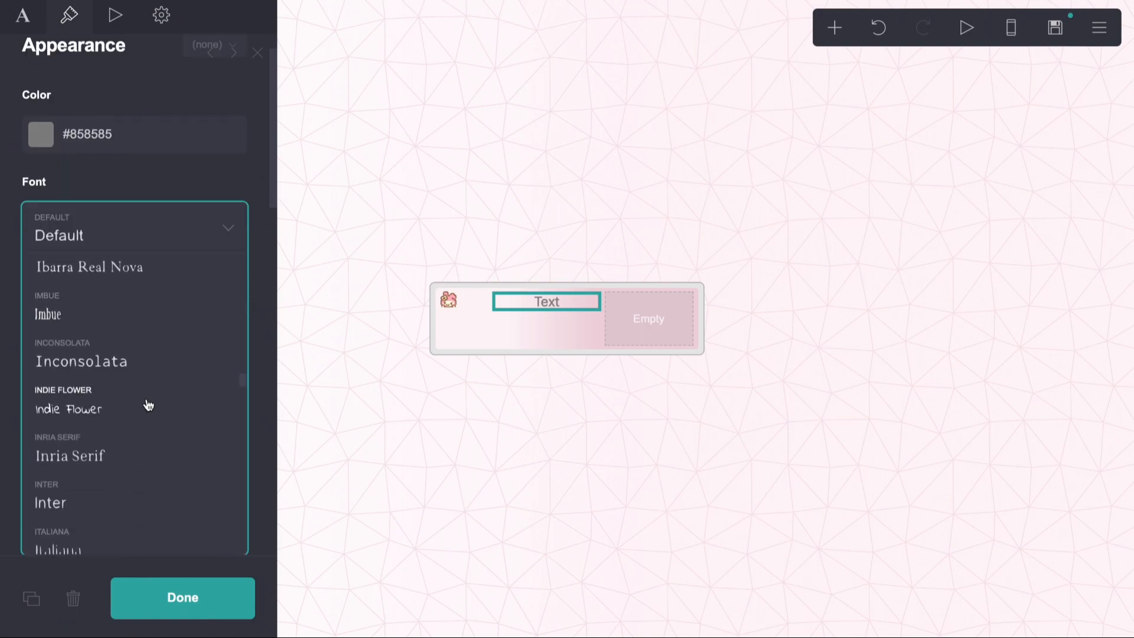
{"action": "scroll", "coordinate": [148, 405], "scroll_direction": "down", "scroll_amount": 5}
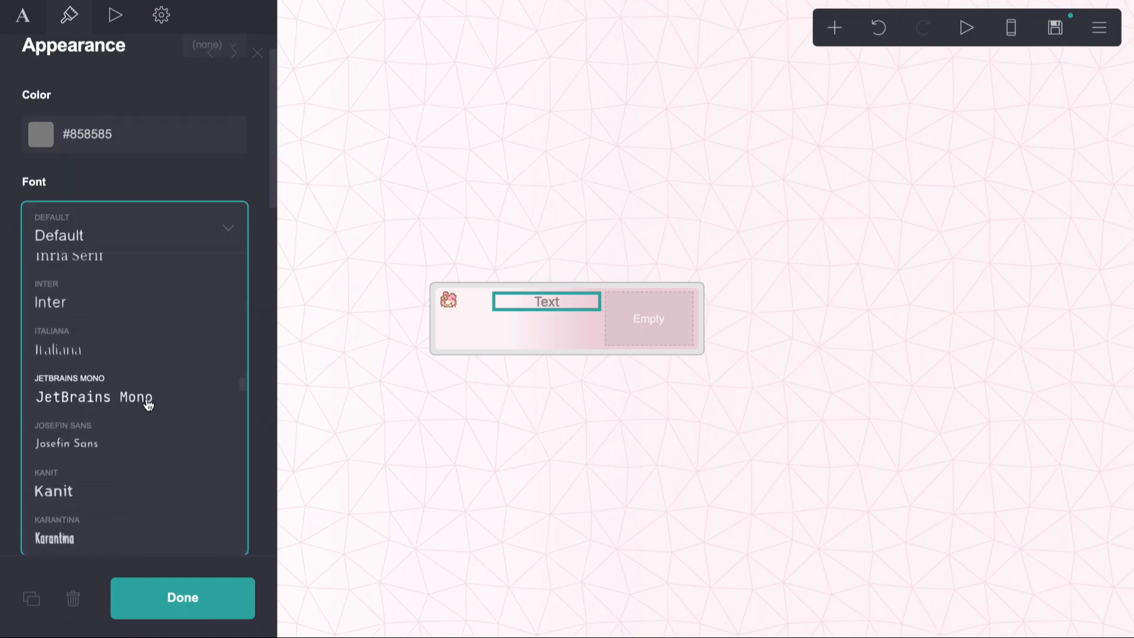
{"action": "left_click", "coordinate": [148, 404]}
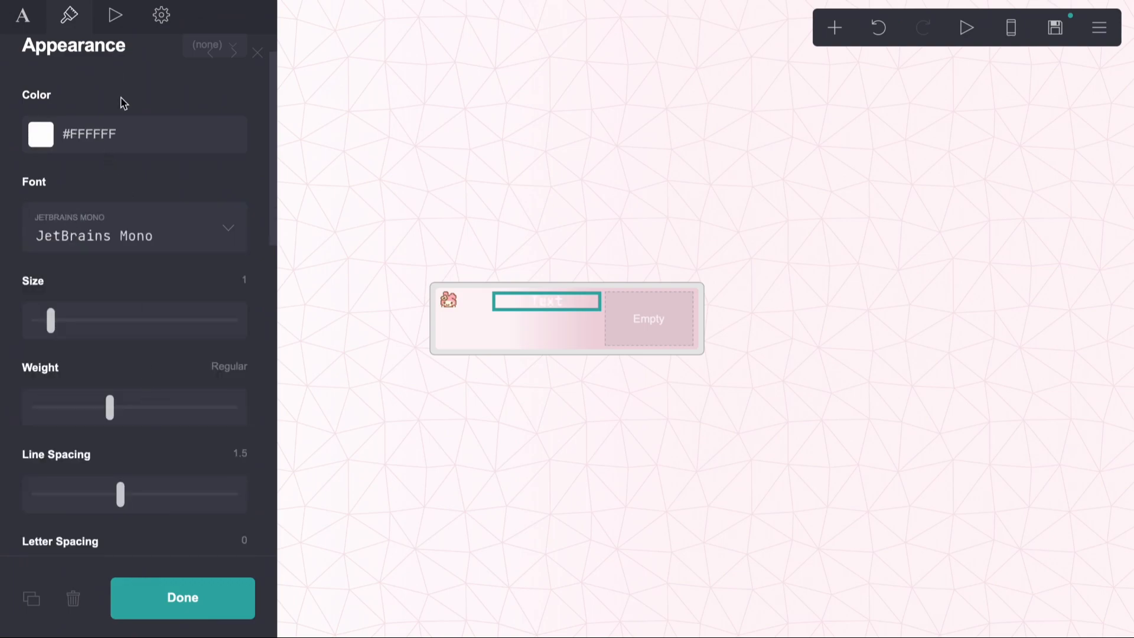
- Move the second stop of the container's background gradient to 22%
{"action": "left_click", "coordinate": [625, 308]}
{"action": "scroll", "coordinate": [163, 349], "scroll_direction": "down", "scroll_amount": 7}
{"action": "left_click", "coordinate": [71, 16]}
{"action": "scroll", "coordinate": [123, 307], "scroll_direction": "down", "scroll_amount": 6}
{"action": "scroll", "coordinate": [122, 304], "scroll_direction": "down", "scroll_amount": 9}
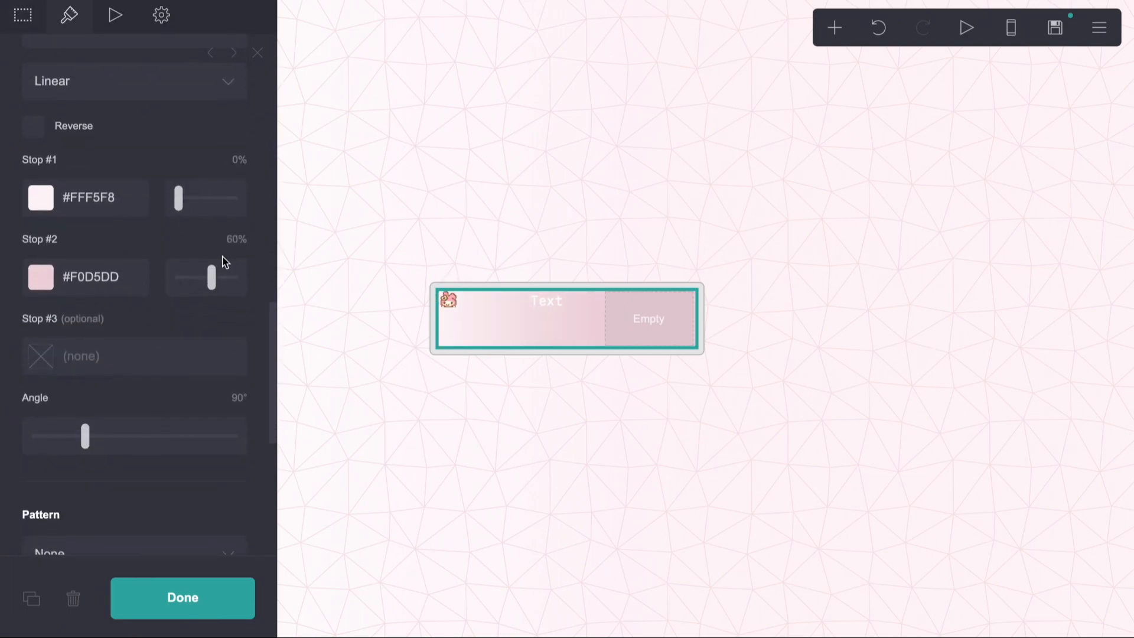
{"action": "left_click_drag", "start_coordinate": [211, 277], "coordinate": [192, 281]}
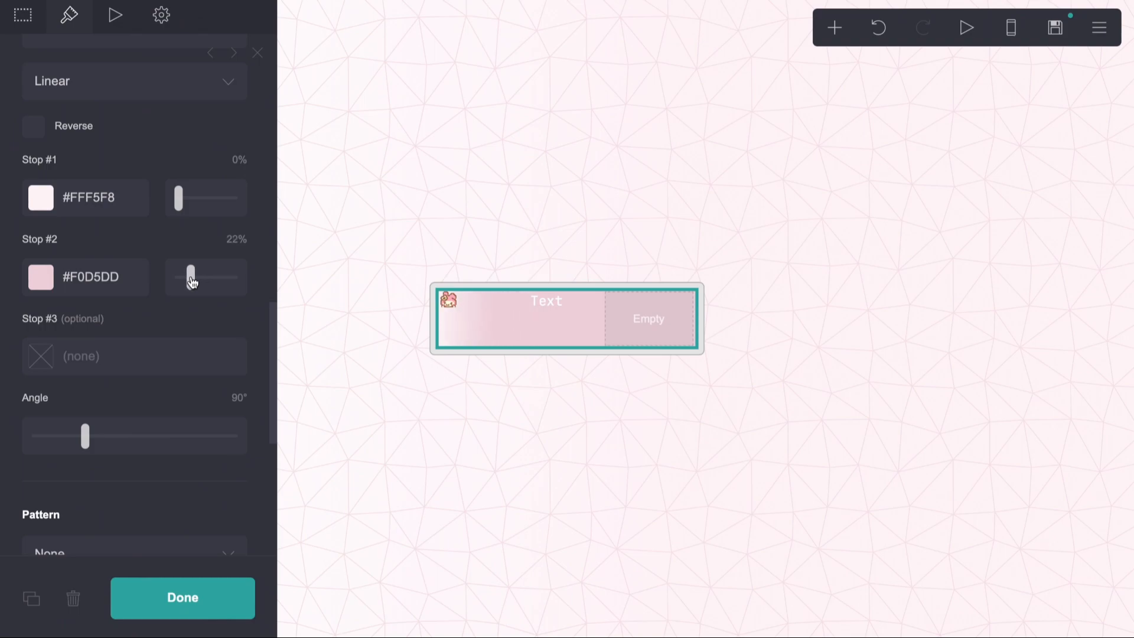
- Replace the placeholder text in the middle column with "yucrds.exe"
{"action": "left_click", "coordinate": [535, 304]}
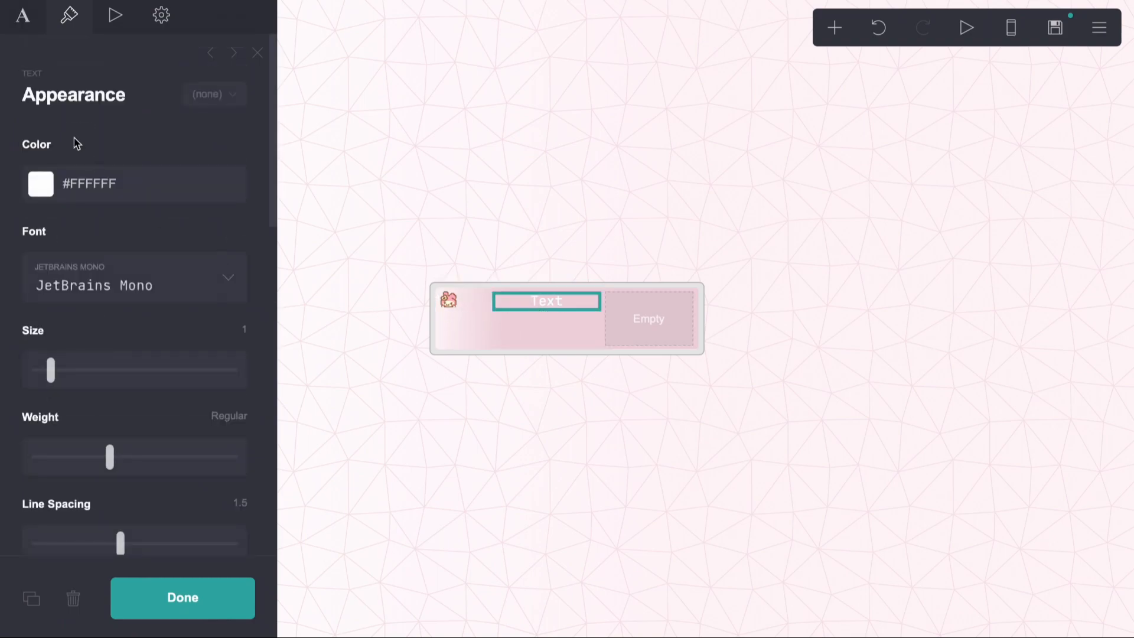
{"action": "left_click", "coordinate": [22, 21]}
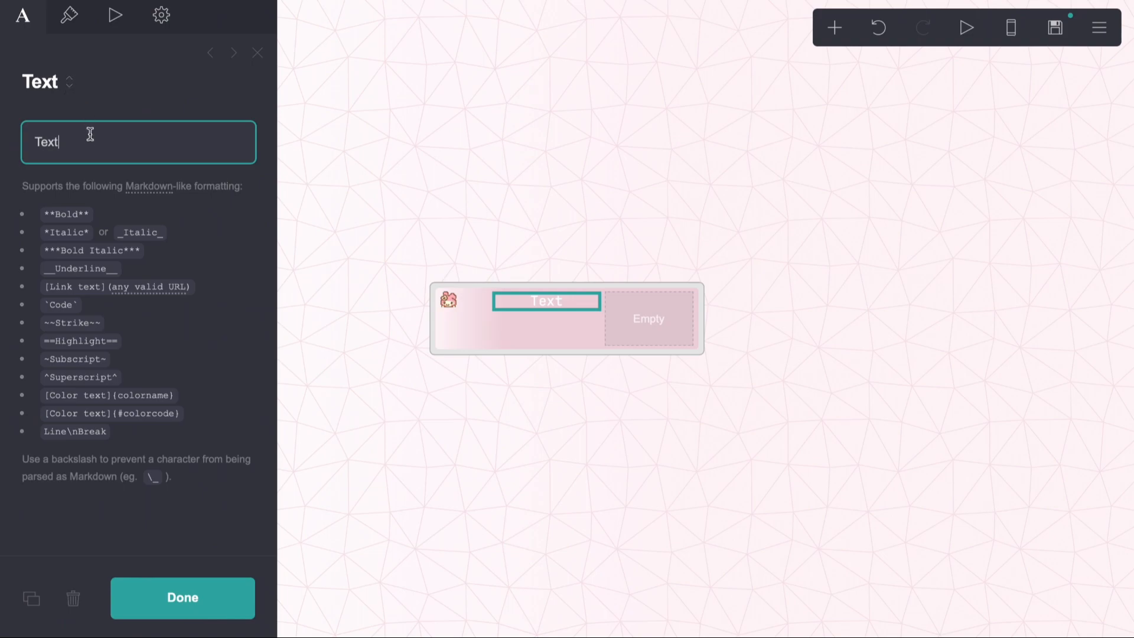
{"action": "left_click_drag", "start_coordinate": [77, 141], "coordinate": [33, 141]}
{"action": "type", "text": "yucrds.exe"}
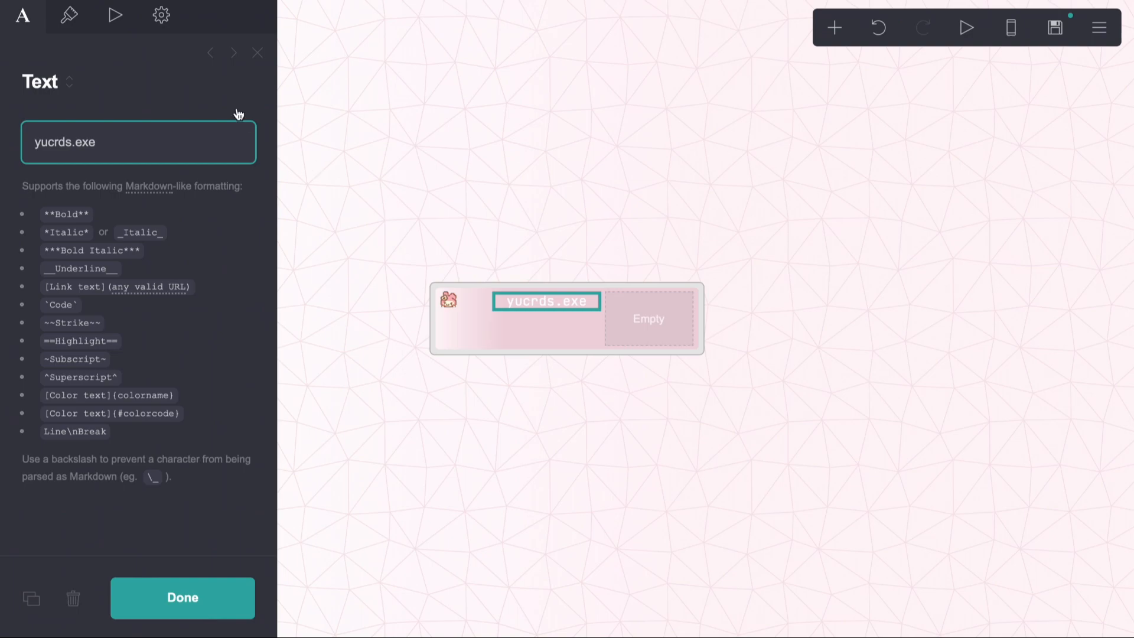
- Set the size of the "yucrds.exe" text to 0.875 and close its settings
{"action": "left_click", "coordinate": [71, 22]}
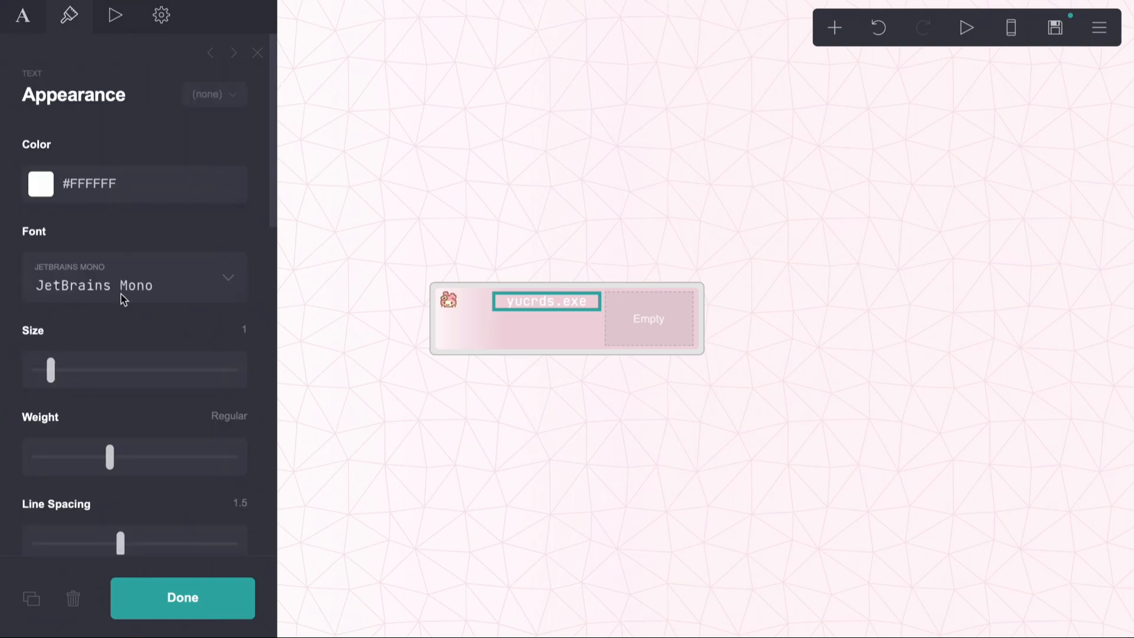
{"action": "left_click_drag", "start_coordinate": [46, 372], "coordinate": [46, 371]}
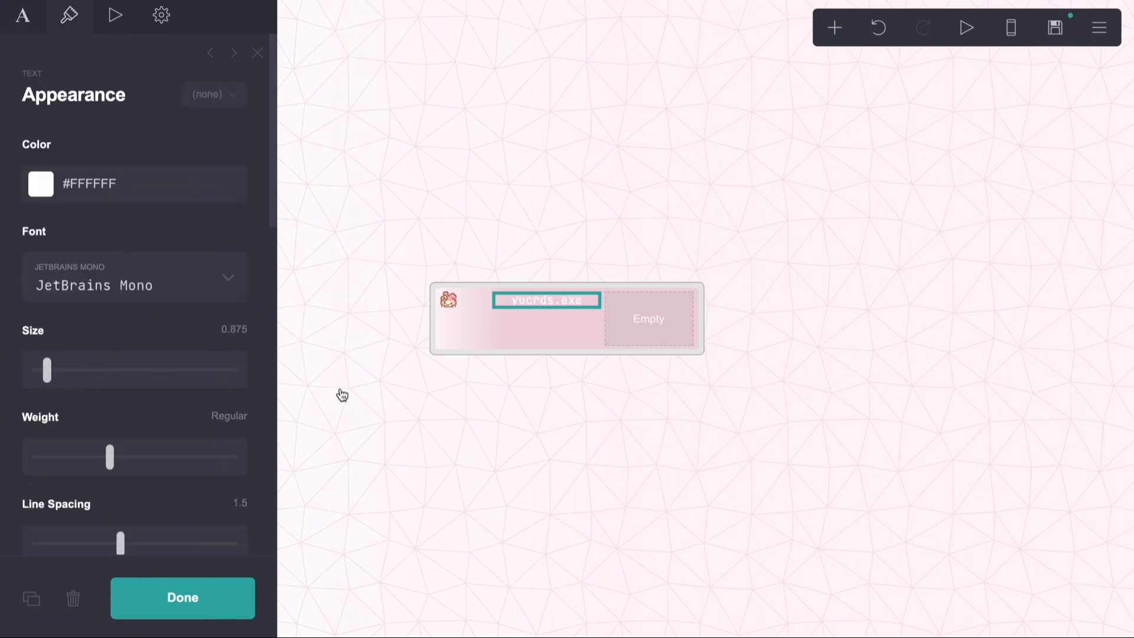
{"action": "left_click", "coordinate": [505, 412]}
{"action": "left_click", "coordinate": [505, 412]}
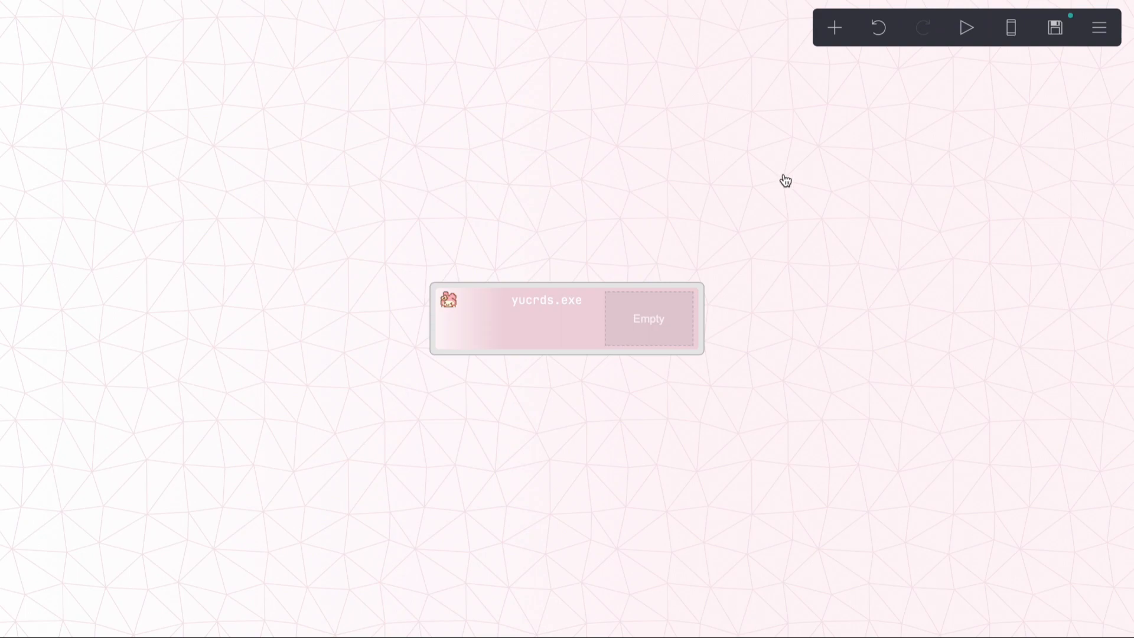
- Add an icons element to the empty third column of the title bar and set its style to Solid
{"action": "left_click", "coordinate": [834, 27]}
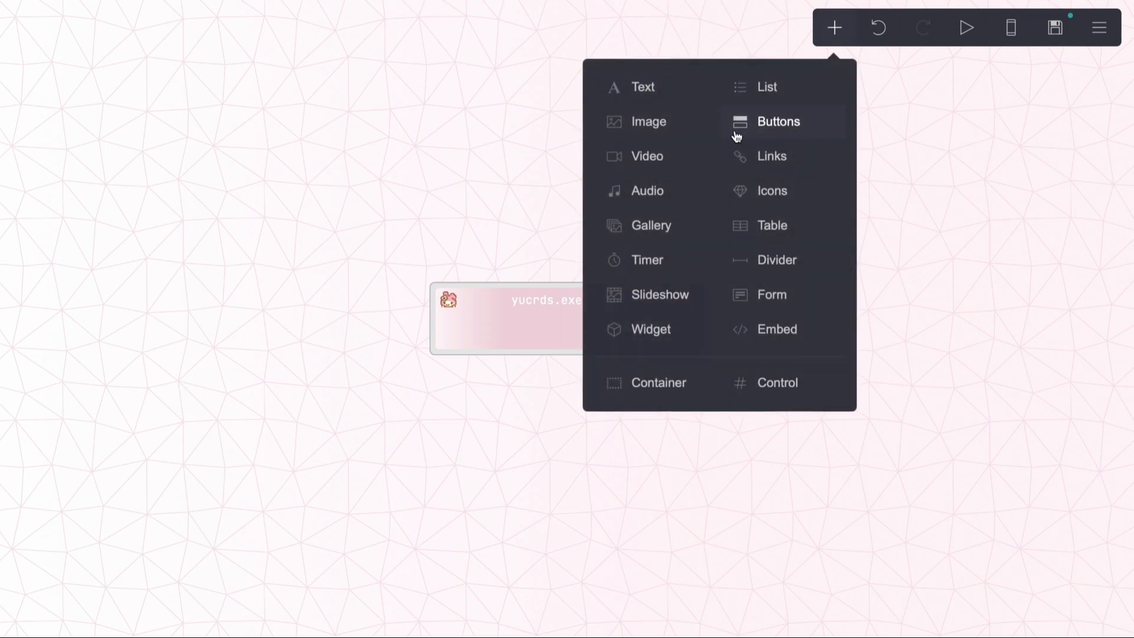
{"action": "left_click", "coordinate": [738, 189]}
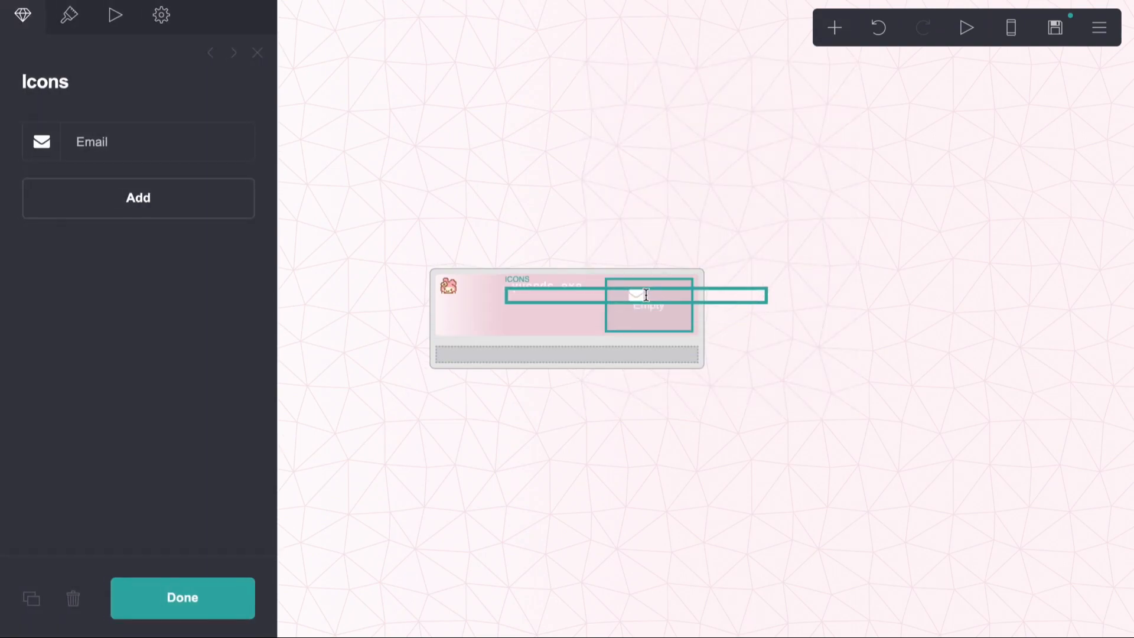
{"action": "left_click", "coordinate": [68, 21]}
{"action": "left_click", "coordinate": [120, 200]}
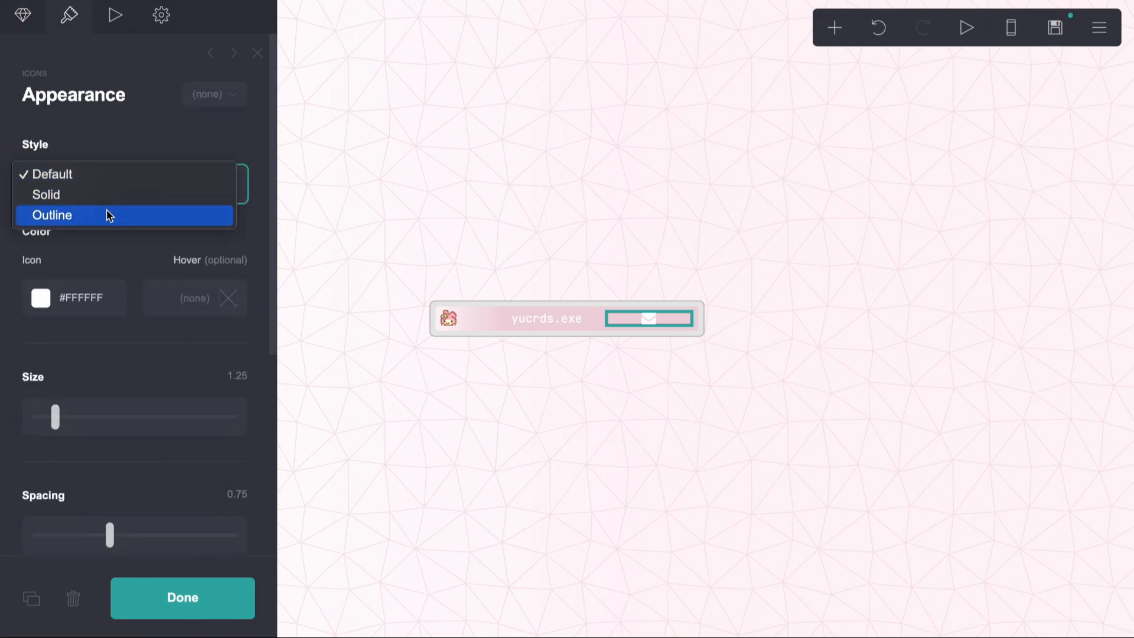
{"action": "left_click", "coordinate": [107, 201]}
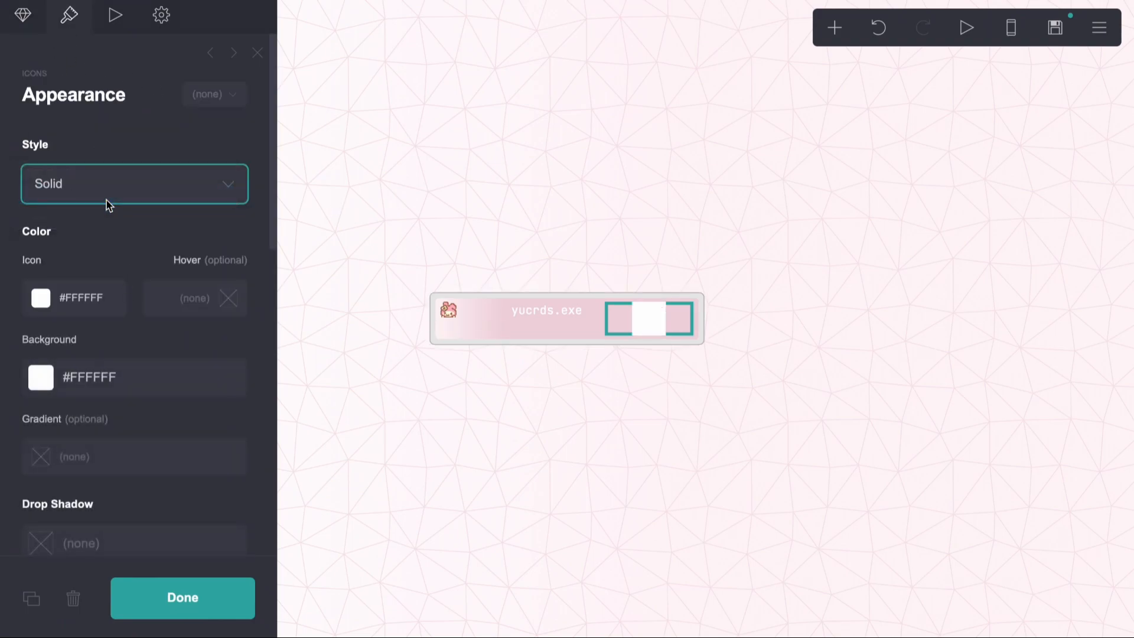
- Set the icon color to gray #787878 and its background color to light gray #E0E0E0
{"action": "scroll", "coordinate": [82, 307], "scroll_direction": "down", "scroll_amount": 1}
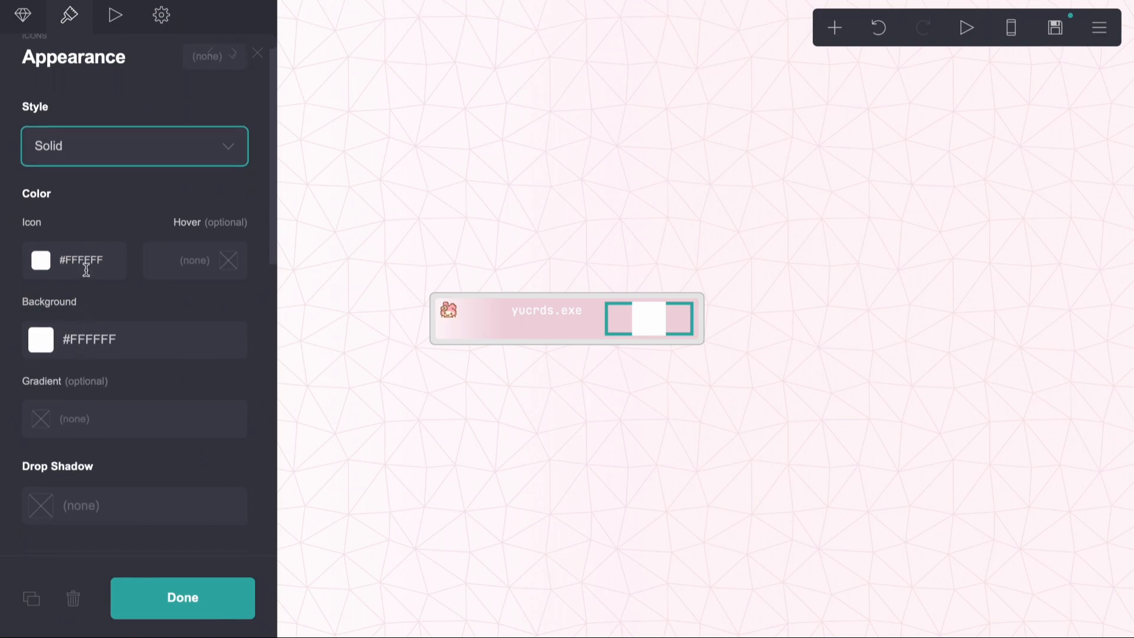
{"action": "left_click", "coordinate": [88, 261]}
{"action": "left_click_drag", "start_coordinate": [84, 386], "coordinate": [38, 391]}
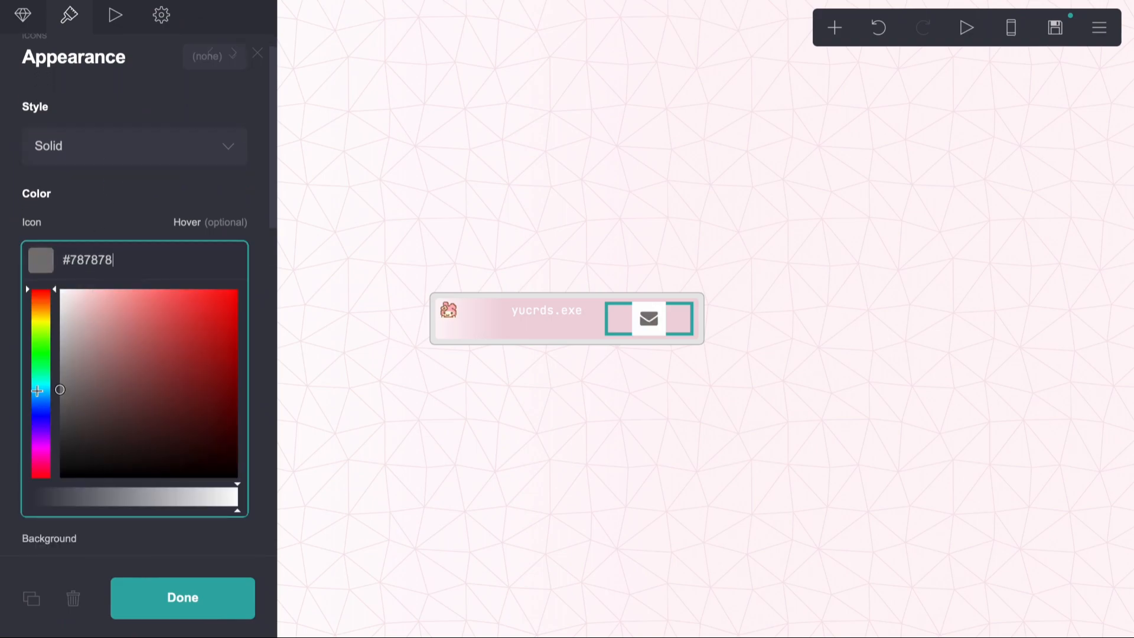
{"action": "left_click", "coordinate": [124, 231]}
{"action": "left_click", "coordinate": [114, 329]}
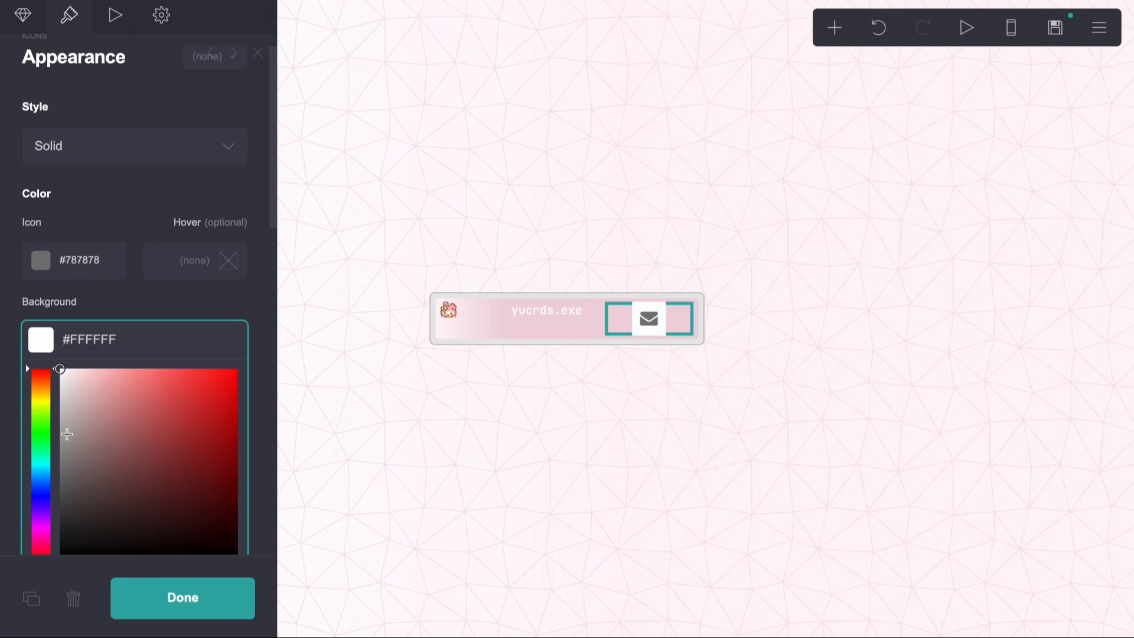
{"action": "left_click_drag", "start_coordinate": [68, 402], "coordinate": [39, 392]}
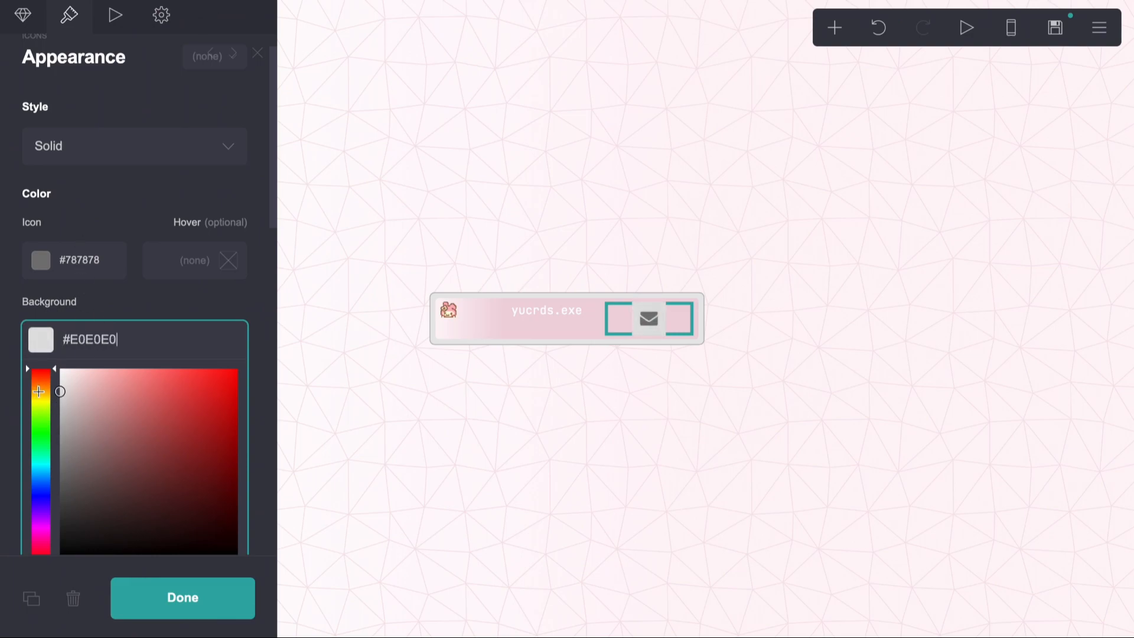
- Give the icon a drop shadow in the same gray as the icon, #787878
{"action": "double_click", "coordinate": [88, 259]}
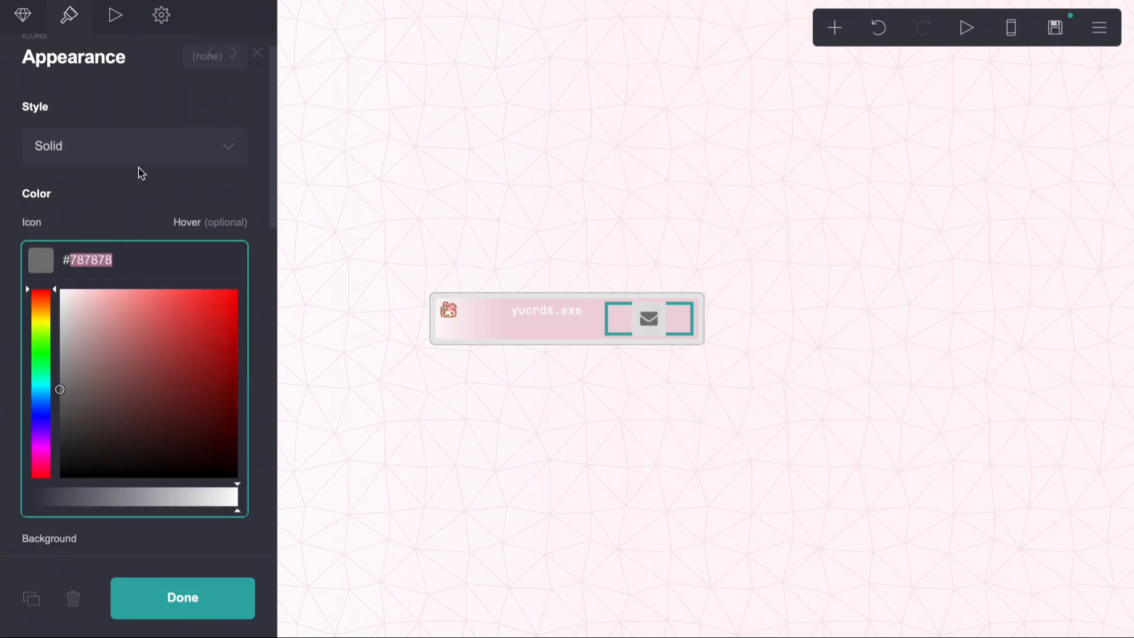
{"action": "left_click", "coordinate": [135, 202]}
{"action": "scroll", "coordinate": [136, 203], "scroll_direction": "down", "scroll_amount": 6}
{"action": "scroll", "coordinate": [135, 203], "scroll_direction": "up", "scroll_amount": 3}
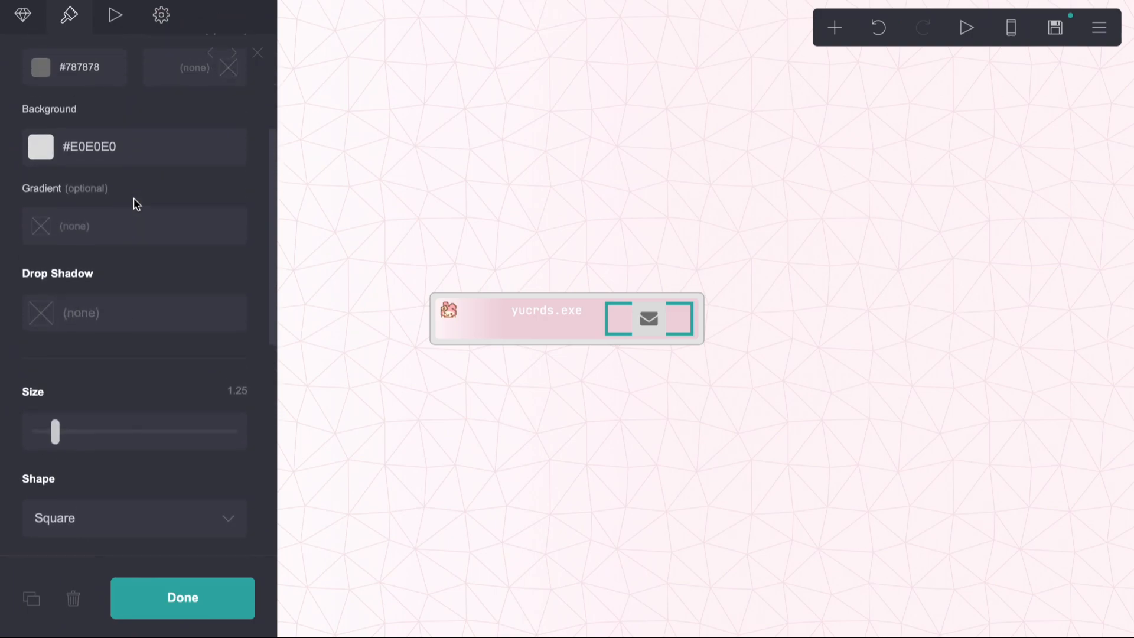
{"action": "scroll", "coordinate": [134, 203], "scroll_direction": "down", "scroll_amount": 3}
{"action": "scroll", "coordinate": [141, 295], "scroll_direction": "up", "scroll_amount": 4}
{"action": "left_click", "coordinate": [130, 352]}
{"action": "type", "text": "#787878"}
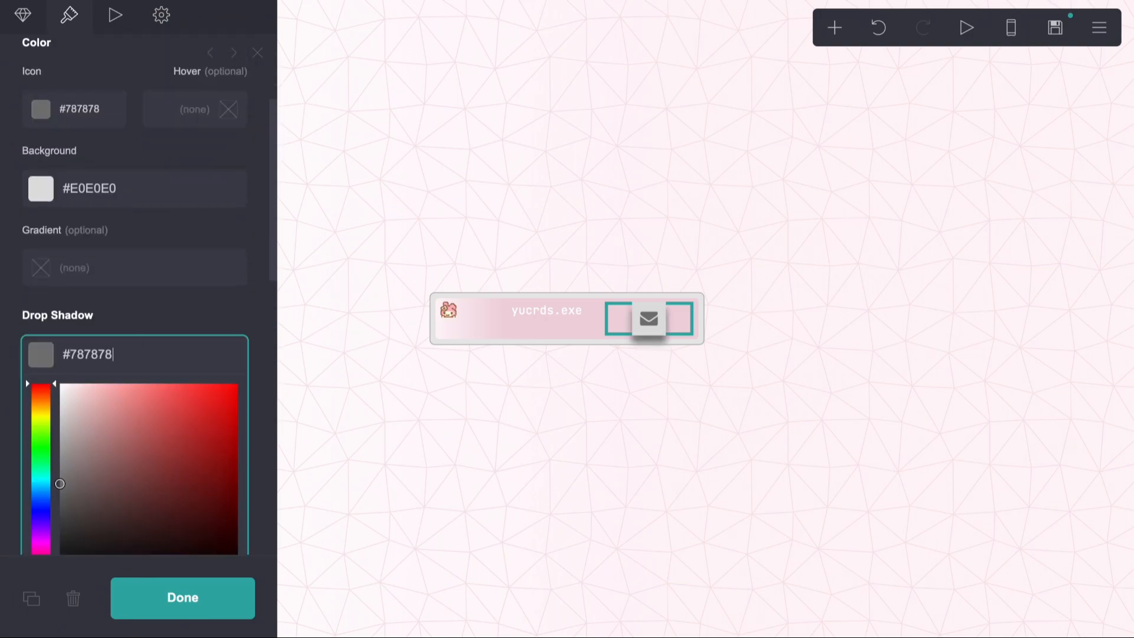
{"action": "left_click", "coordinate": [143, 315]}
- Turn the icon's drop shadow into a thin outline with blur 0, distance 0, size 0.125 and angle 0°
{"action": "scroll", "coordinate": [118, 409], "scroll_direction": "down", "scroll_amount": 2}
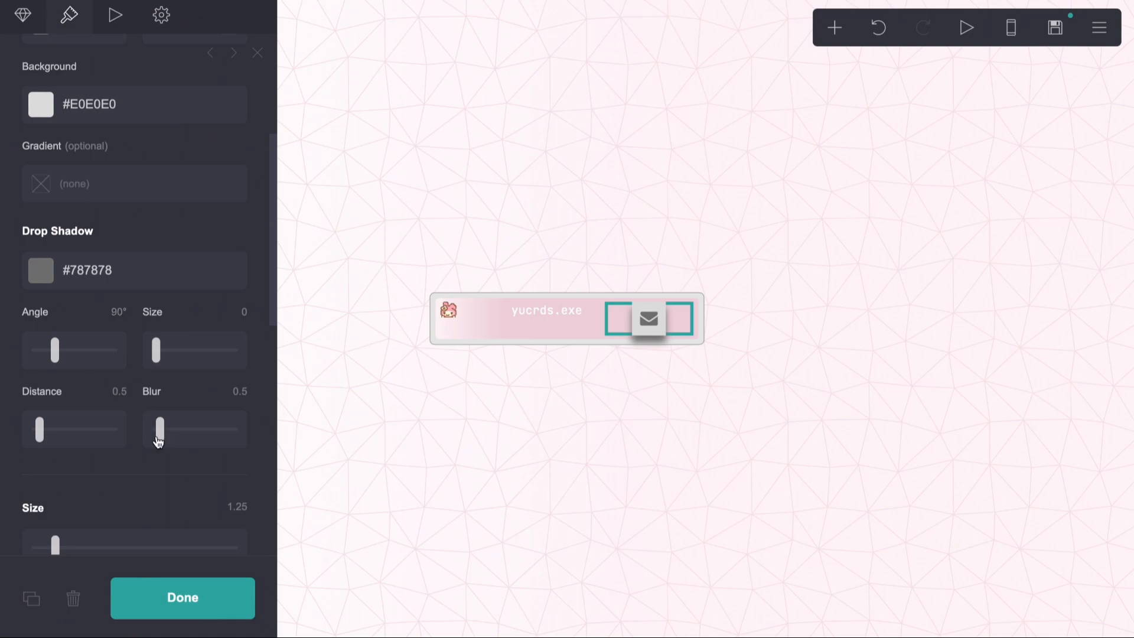
{"action": "left_click_drag", "start_coordinate": [158, 438], "coordinate": [112, 439]}
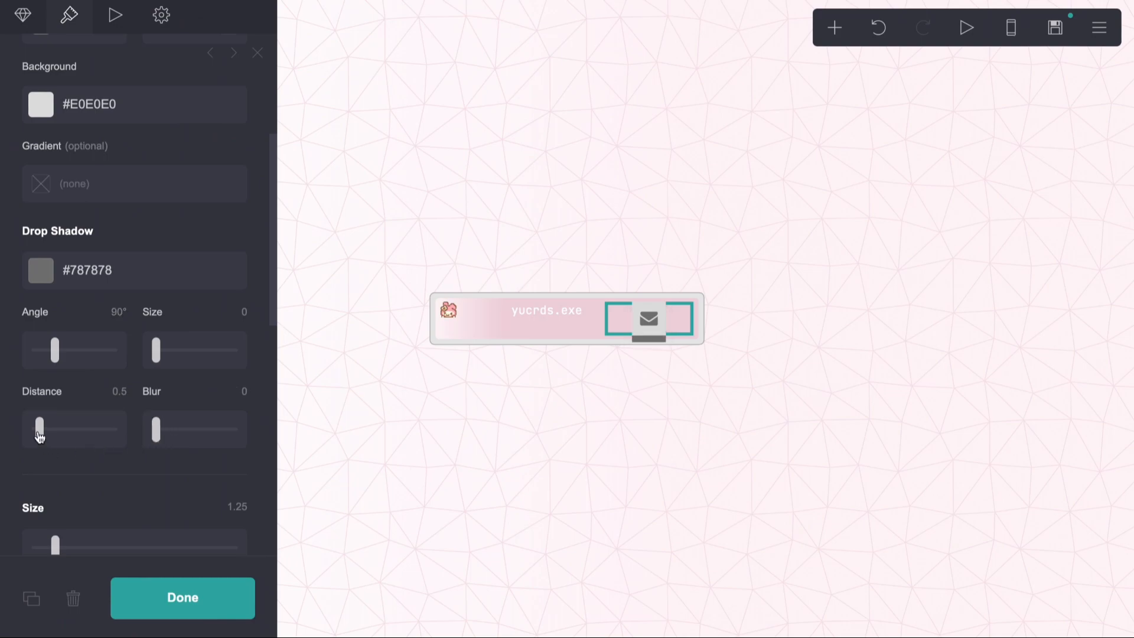
{"action": "left_click_drag", "start_coordinate": [39, 435], "coordinate": [33, 436]}
{"action": "left_click_drag", "start_coordinate": [157, 358], "coordinate": [159, 357]}
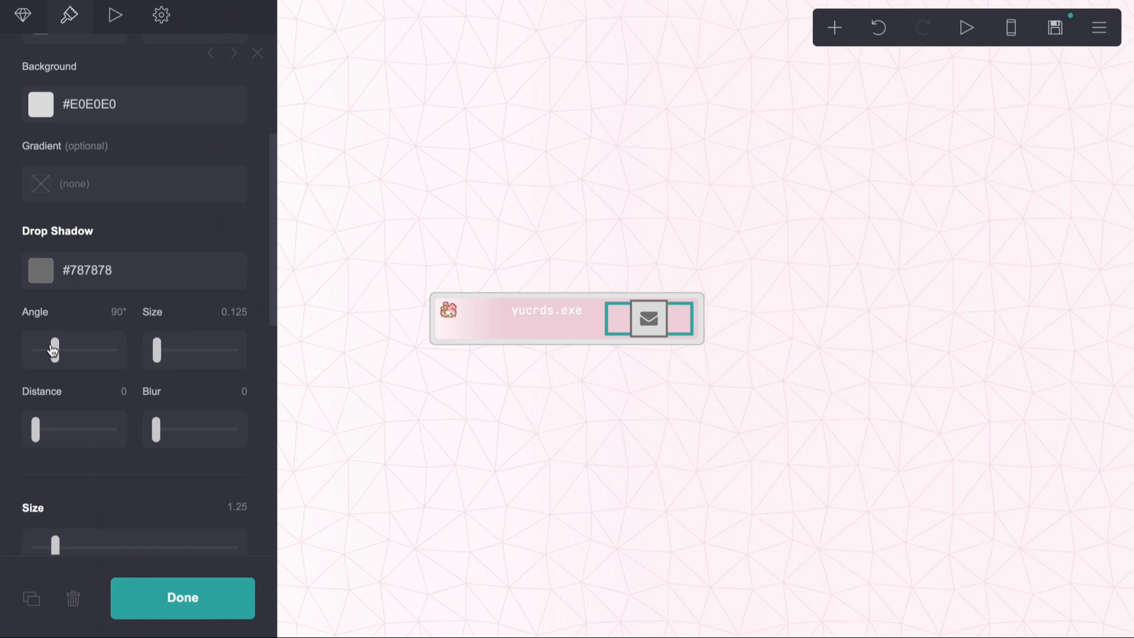
{"action": "left_click_drag", "start_coordinate": [54, 351], "coordinate": [11, 350]}
{"action": "scroll", "coordinate": [81, 157], "scroll_direction": "up", "scroll_amount": 3}
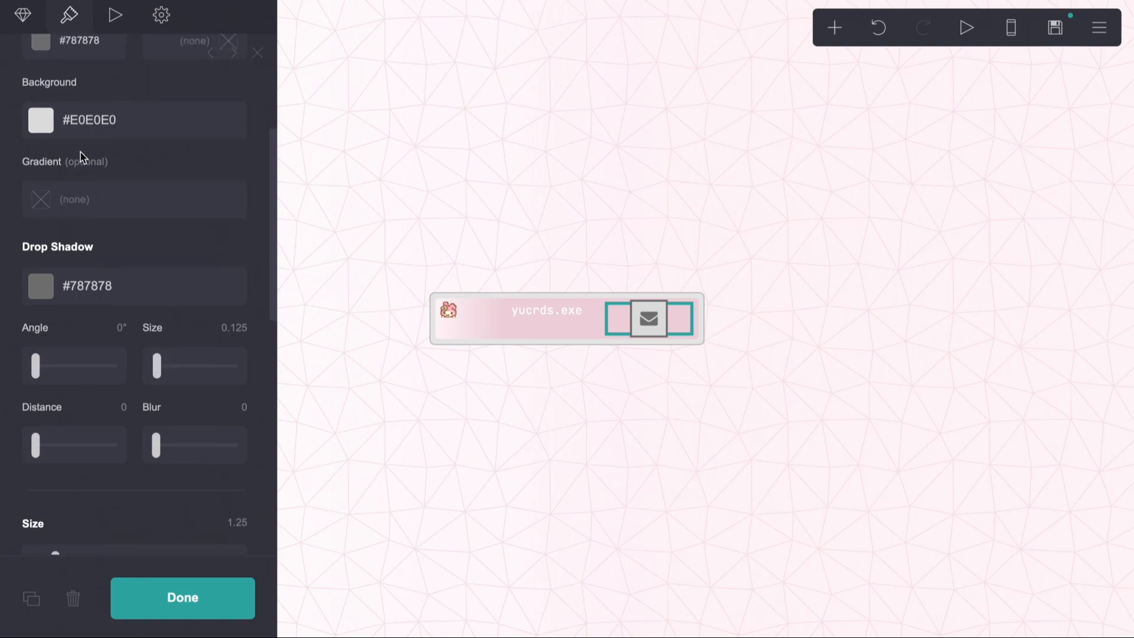
- Reduce the icon's size to 0.75
{"action": "scroll", "coordinate": [79, 158], "scroll_direction": "down", "scroll_amount": 4}
{"action": "scroll", "coordinate": [80, 155], "scroll_direction": "down", "scroll_amount": 2}
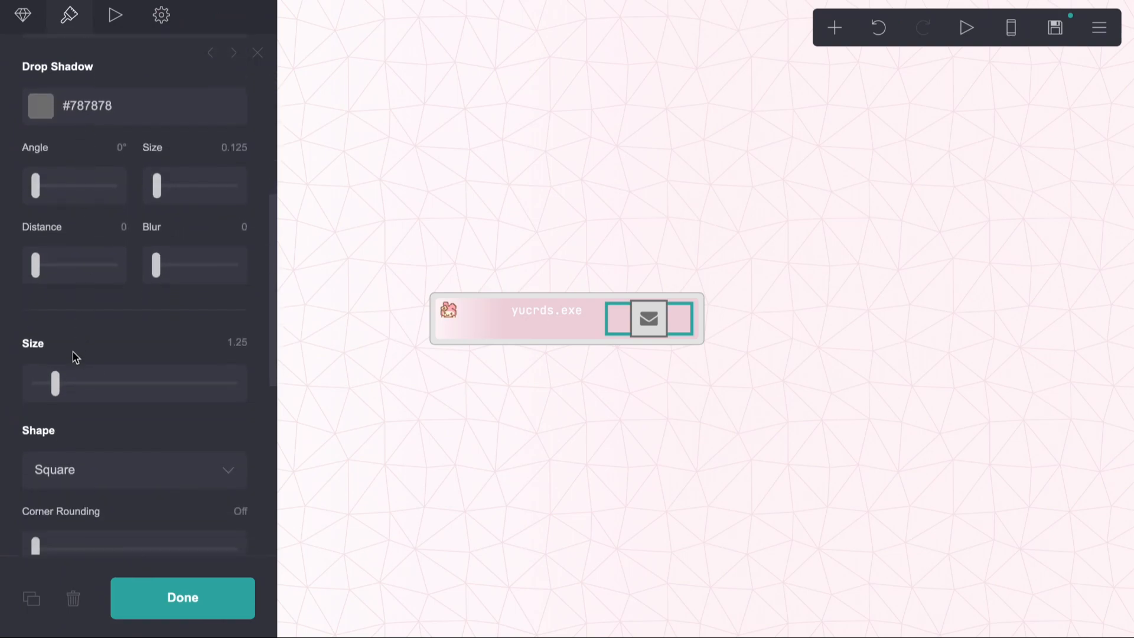
{"action": "left_click_drag", "start_coordinate": [55, 393], "coordinate": [45, 394]}
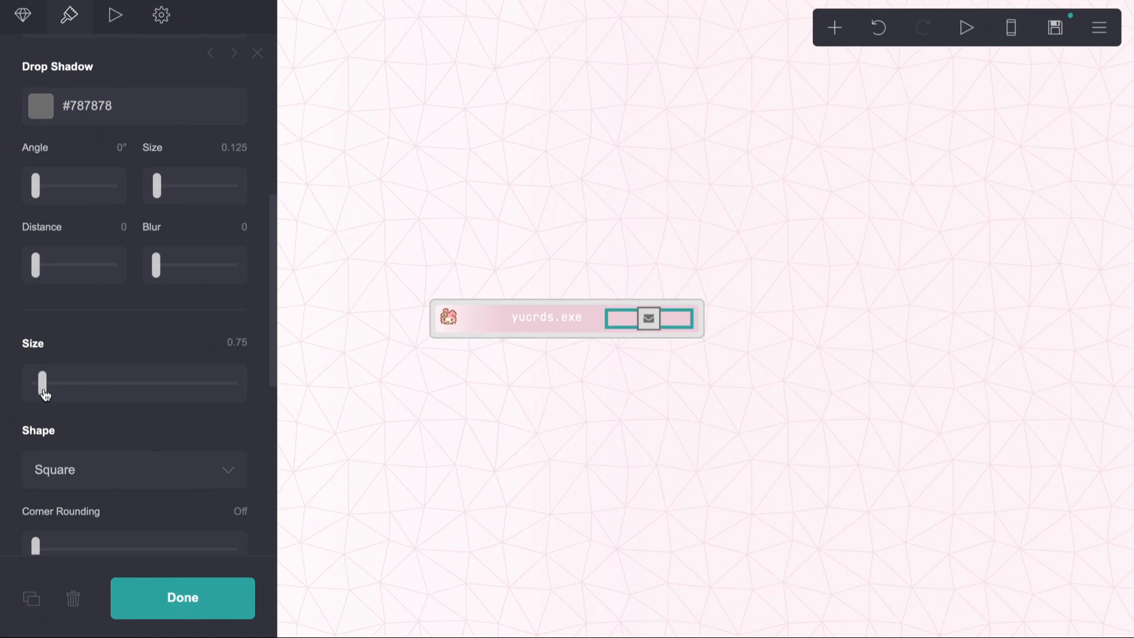
- Change the type of the email icon to Home
{"action": "scroll", "coordinate": [93, 286], "scroll_direction": "up", "scroll_amount": 6}
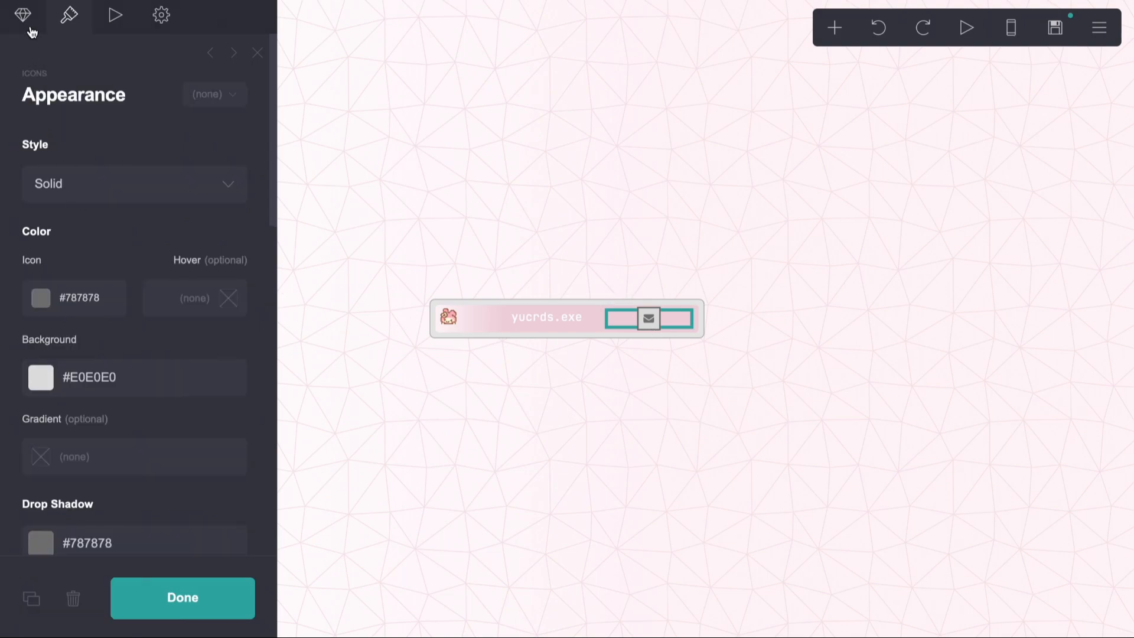
{"action": "left_click", "coordinate": [31, 27]}
{"action": "left_click", "coordinate": [69, 156]}
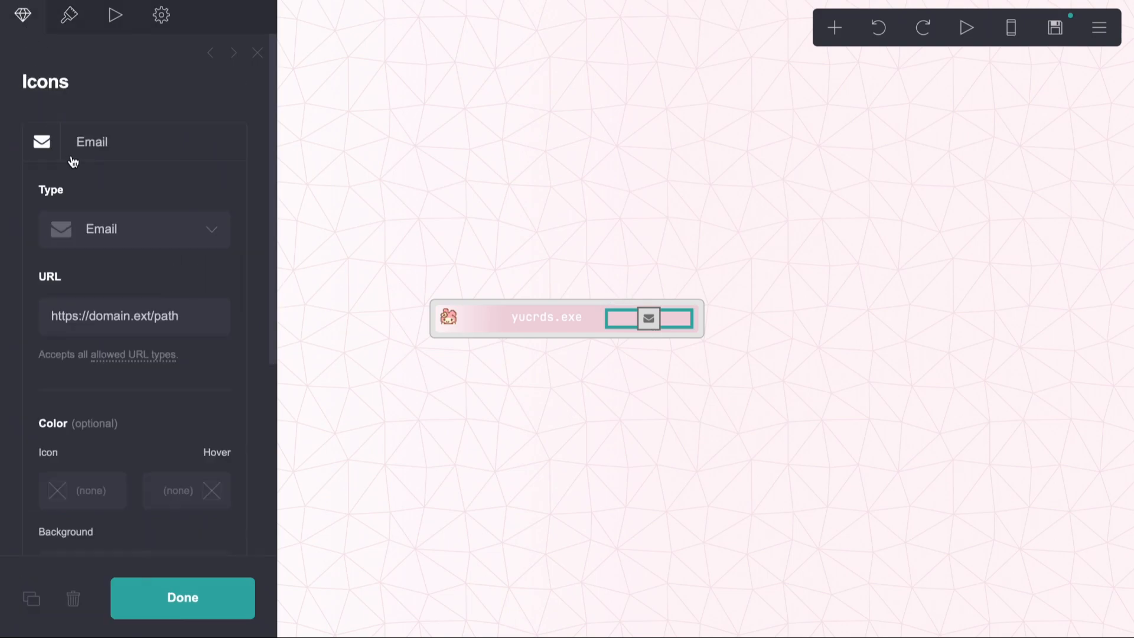
{"action": "left_click", "coordinate": [144, 234]}
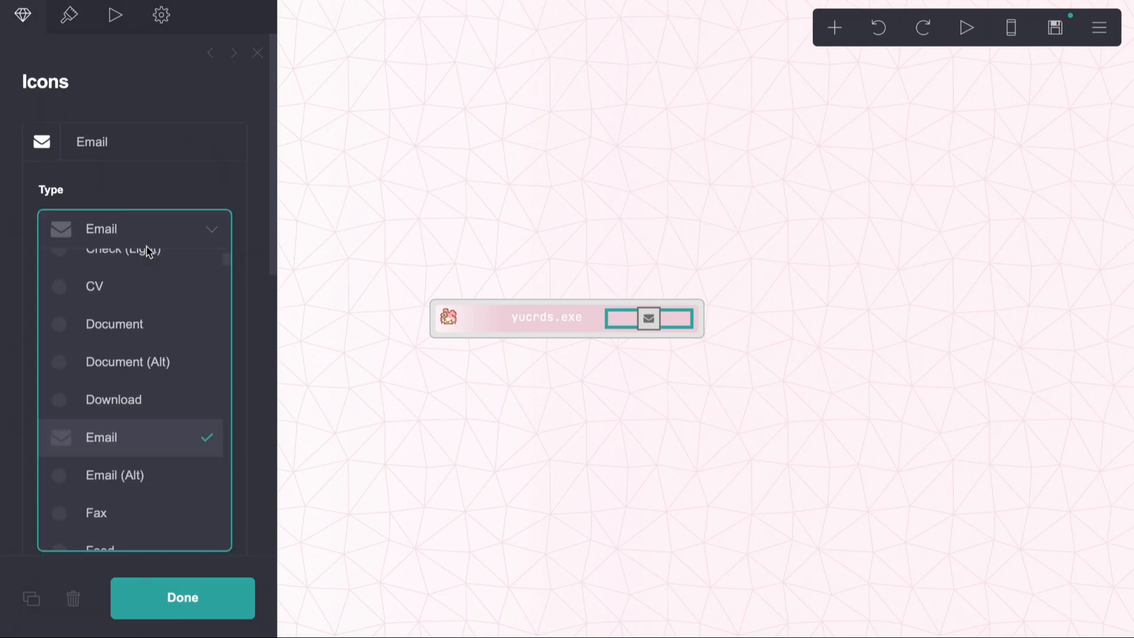
{"action": "type", "text": "home"}
{"action": "key", "text": "Return"}
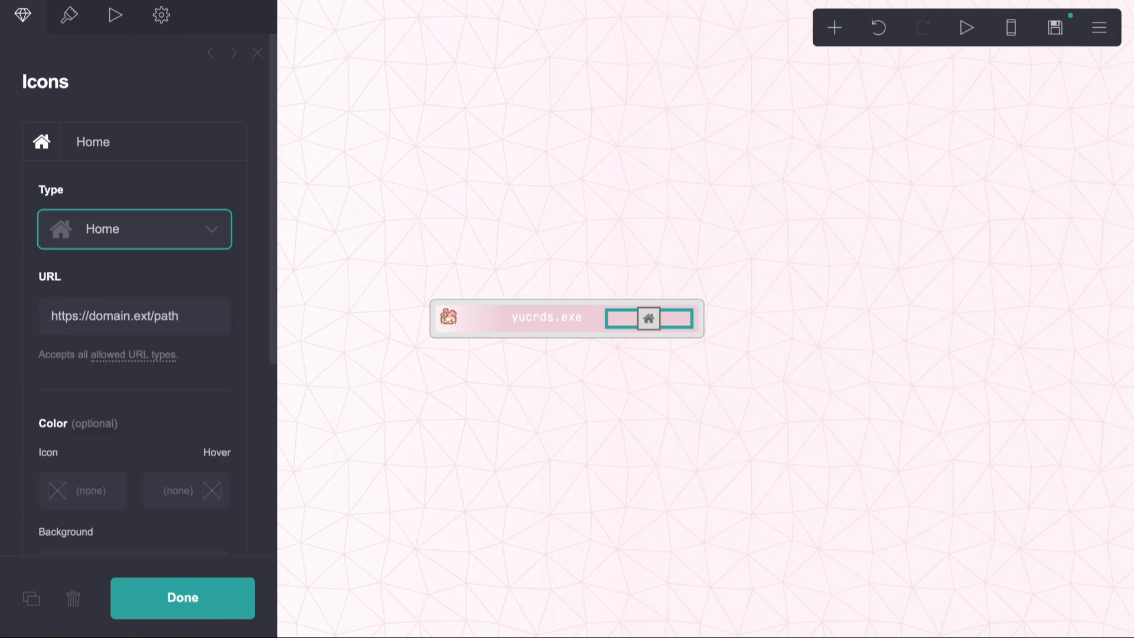
- Change the shape of the icon's background to Circle
{"action": "left_click", "coordinate": [69, 19]}
{"action": "scroll", "coordinate": [93, 266], "scroll_direction": "down", "scroll_amount": 10}
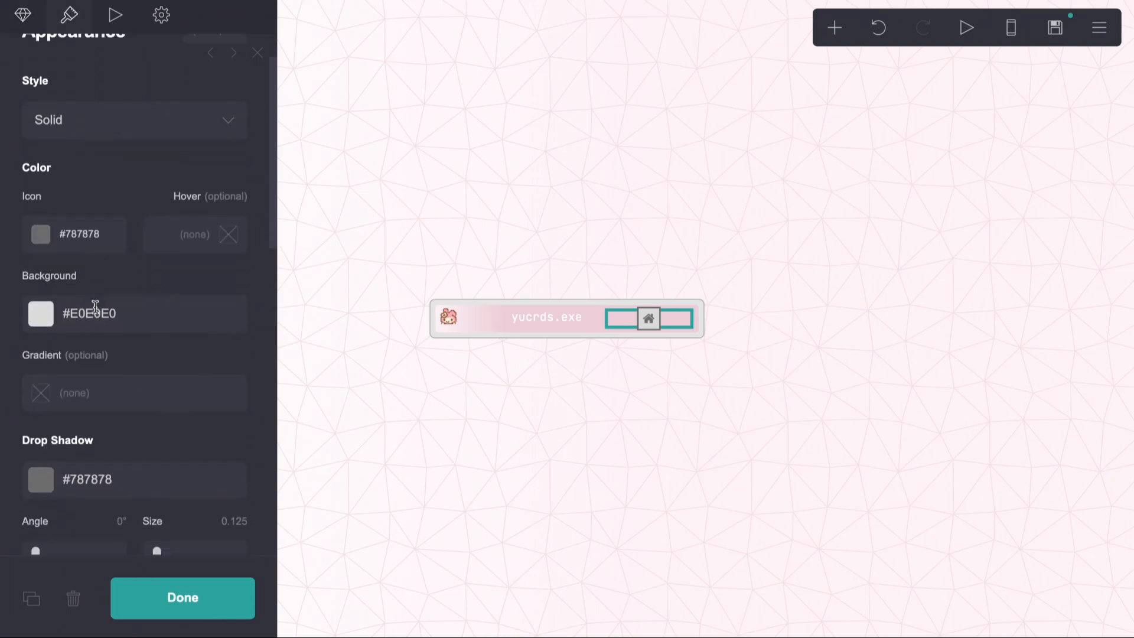
{"action": "left_click", "coordinate": [95, 291]}
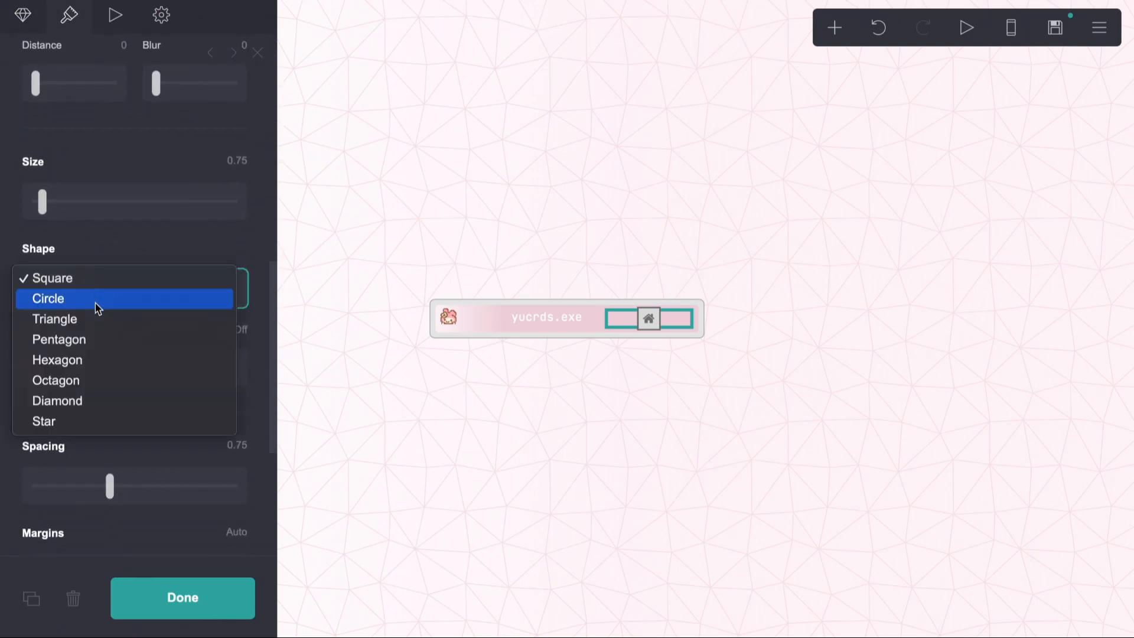
{"action": "left_click", "coordinate": [94, 303]}
- Make the round home icon slightly smaller so the title bar becomes slimmer, and leave its settings
{"action": "scroll", "coordinate": [95, 303], "scroll_direction": "down", "scroll_amount": 2}
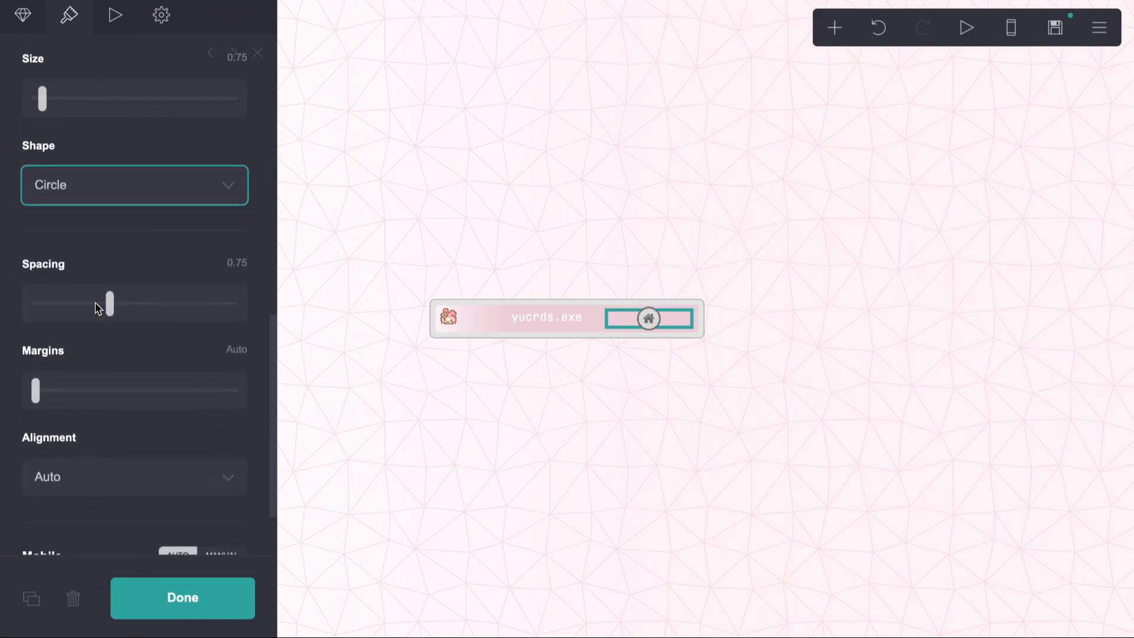
{"action": "scroll", "coordinate": [95, 303], "scroll_direction": "up", "scroll_amount": 5}
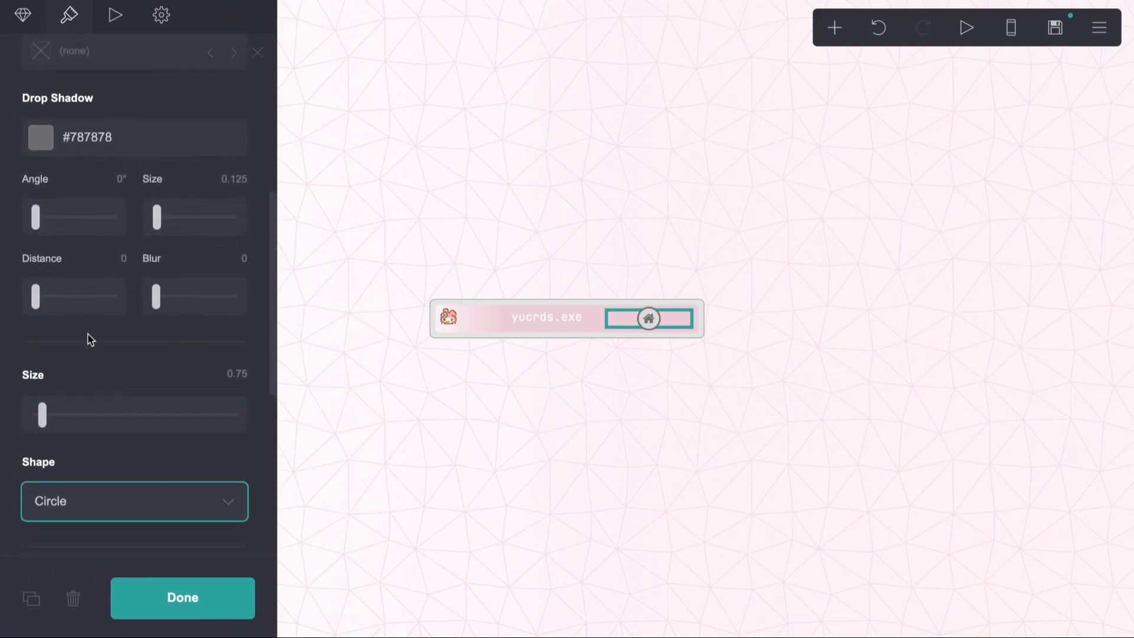
{"action": "scroll", "coordinate": [87, 338], "scroll_direction": "up", "scroll_amount": 5}
{"action": "scroll", "coordinate": [87, 339], "scroll_direction": "down", "scroll_amount": 5}
{"action": "scroll", "coordinate": [90, 339], "scroll_direction": "down", "scroll_amount": 1}
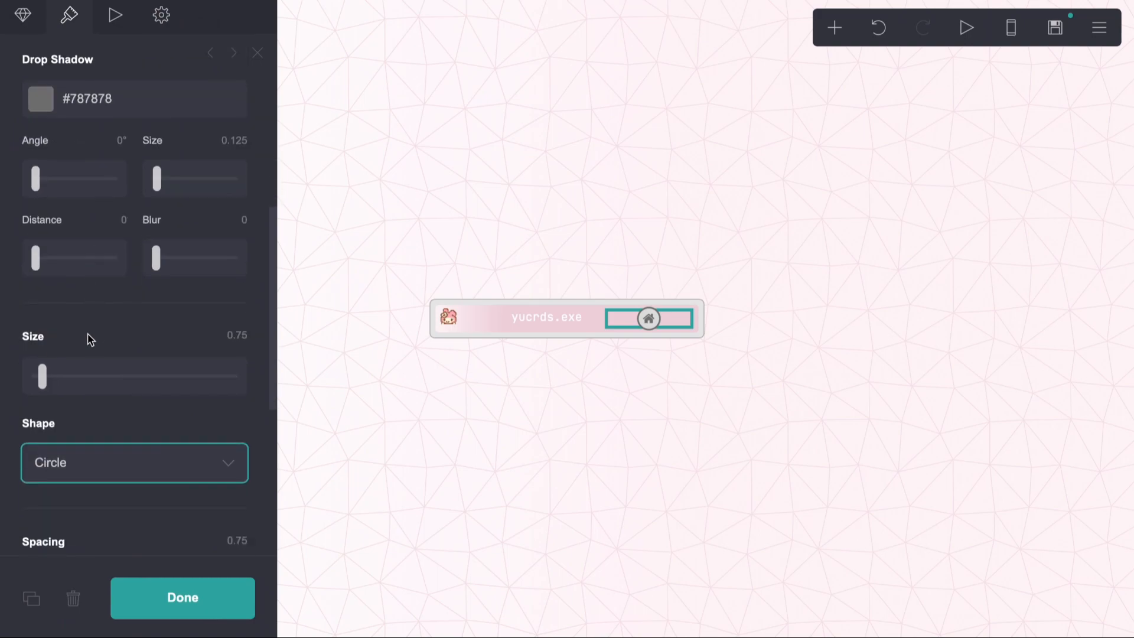
{"action": "scroll", "coordinate": [90, 339], "scroll_direction": "down", "scroll_amount": 2}
{"action": "scroll", "coordinate": [90, 338], "scroll_direction": "up", "scroll_amount": 6}
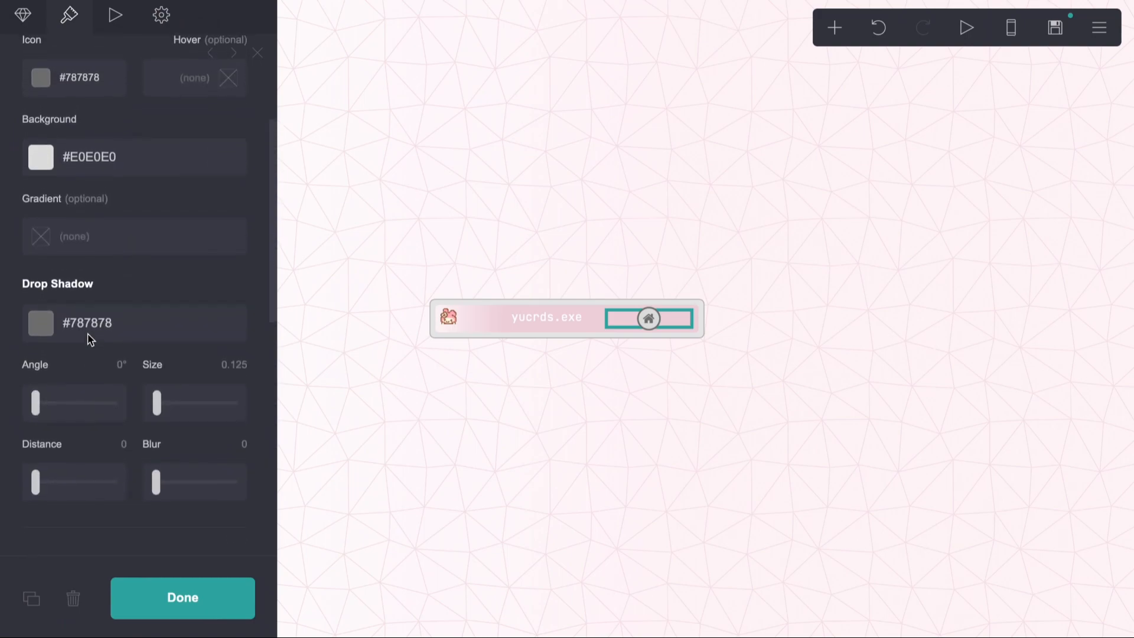
{"action": "scroll", "coordinate": [90, 339], "scroll_direction": "down", "scroll_amount": 3}
{"action": "scroll", "coordinate": [90, 339], "scroll_direction": "down", "scroll_amount": 4}
{"action": "scroll", "coordinate": [89, 339], "scroll_direction": "up", "scroll_amount": 7}
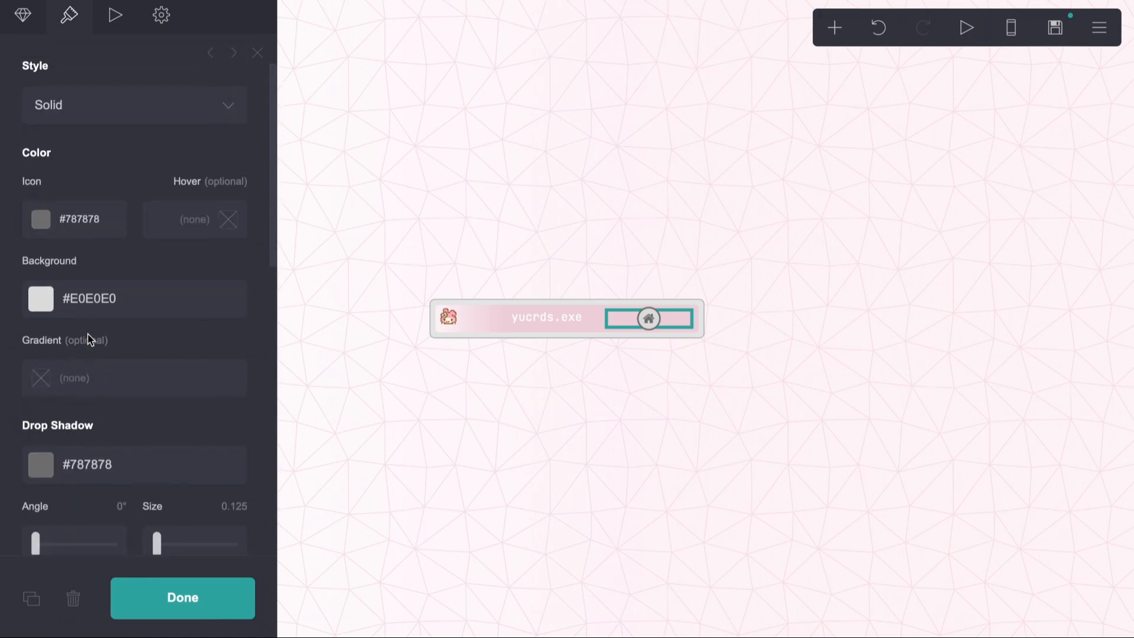
{"action": "scroll", "coordinate": [90, 339], "scroll_direction": "down", "scroll_amount": 10}
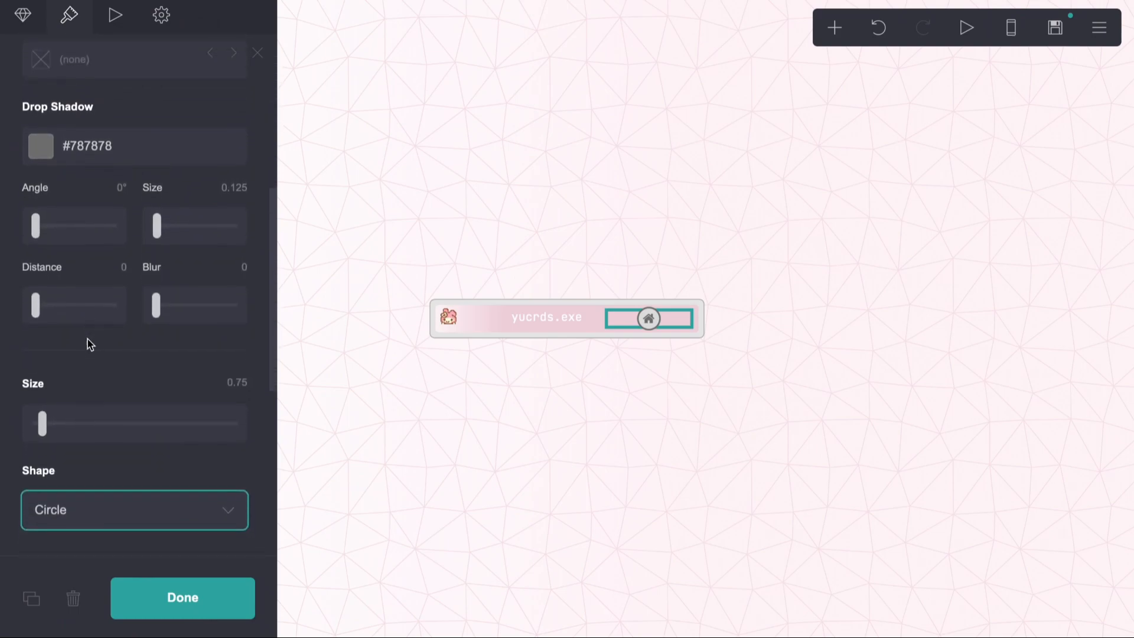
{"action": "left_click_drag", "start_coordinate": [41, 437], "coordinate": [40, 430]}
{"action": "left_click", "coordinate": [486, 400]}
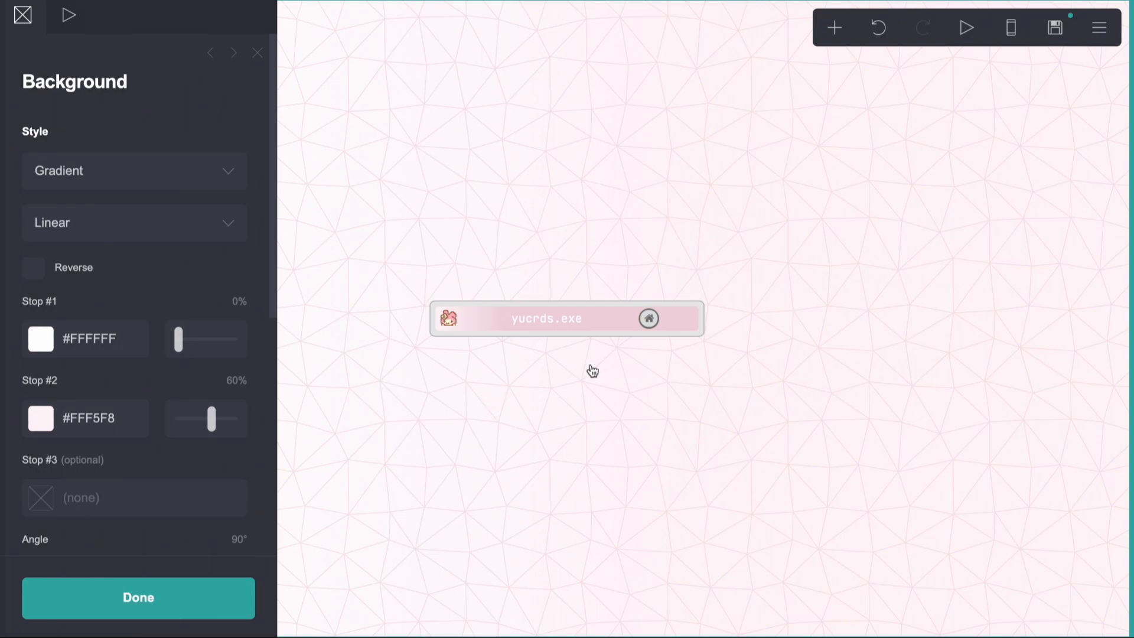
- Replace the Home icon's placeholder URL with "#home" and collapse its entry
{"action": "left_click", "coordinate": [648, 320]}
{"action": "left_click", "coordinate": [11, 15]}
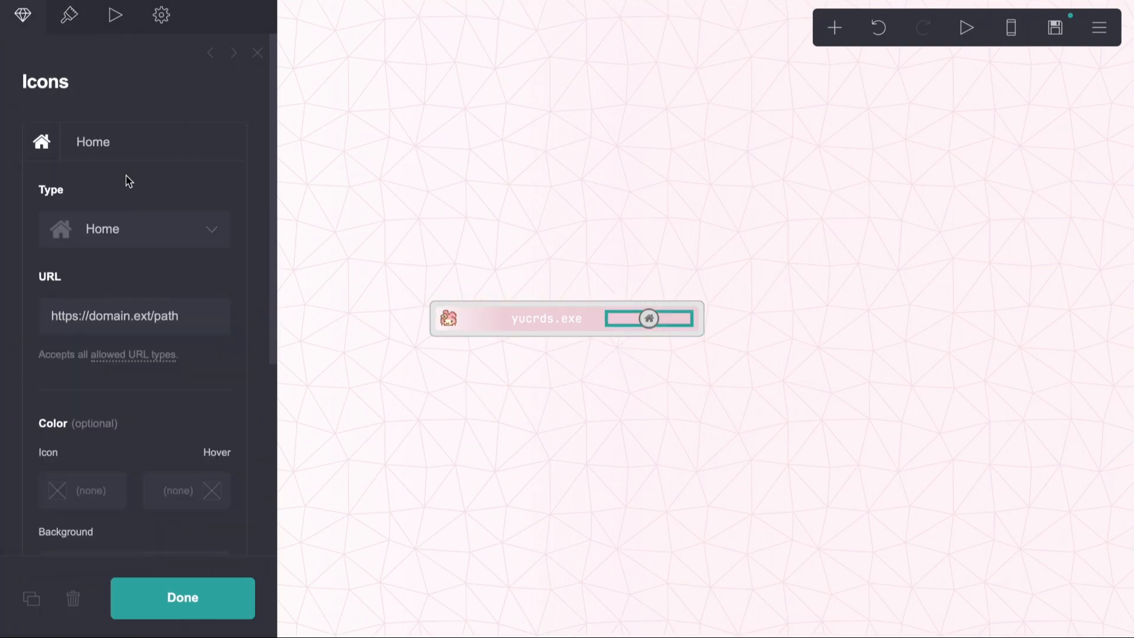
{"action": "left_click_drag", "start_coordinate": [190, 318], "coordinate": [49, 318]}
{"action": "key", "text": "BackSpace"}
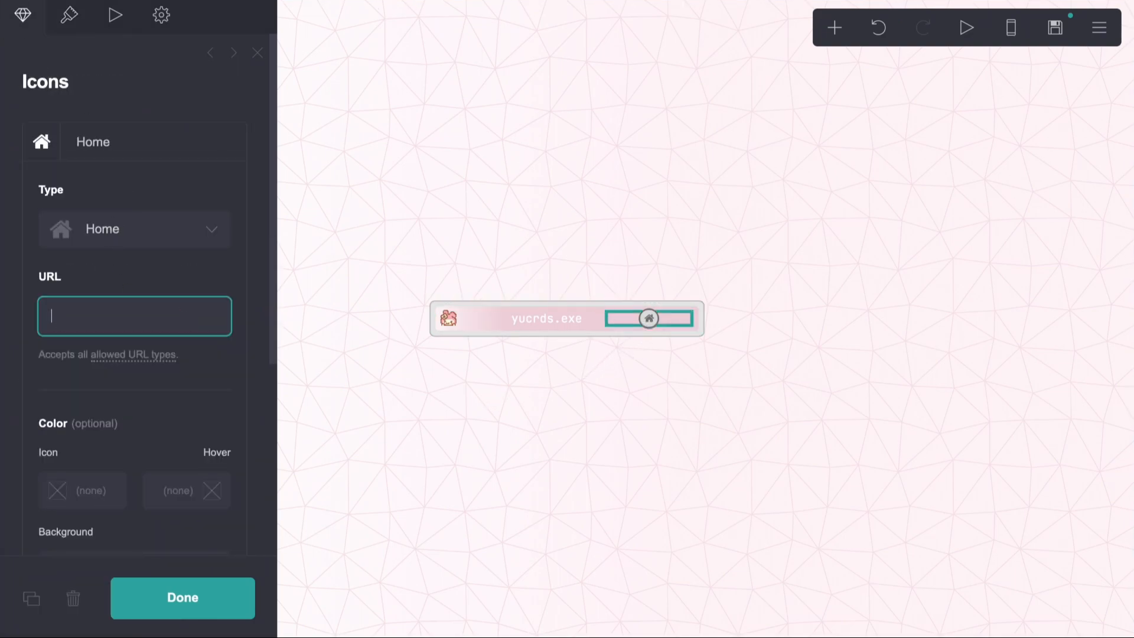
{"action": "type", "text": "#home"}
{"action": "key", "text": "Return"}
{"action": "left_click", "coordinate": [86, 131]}
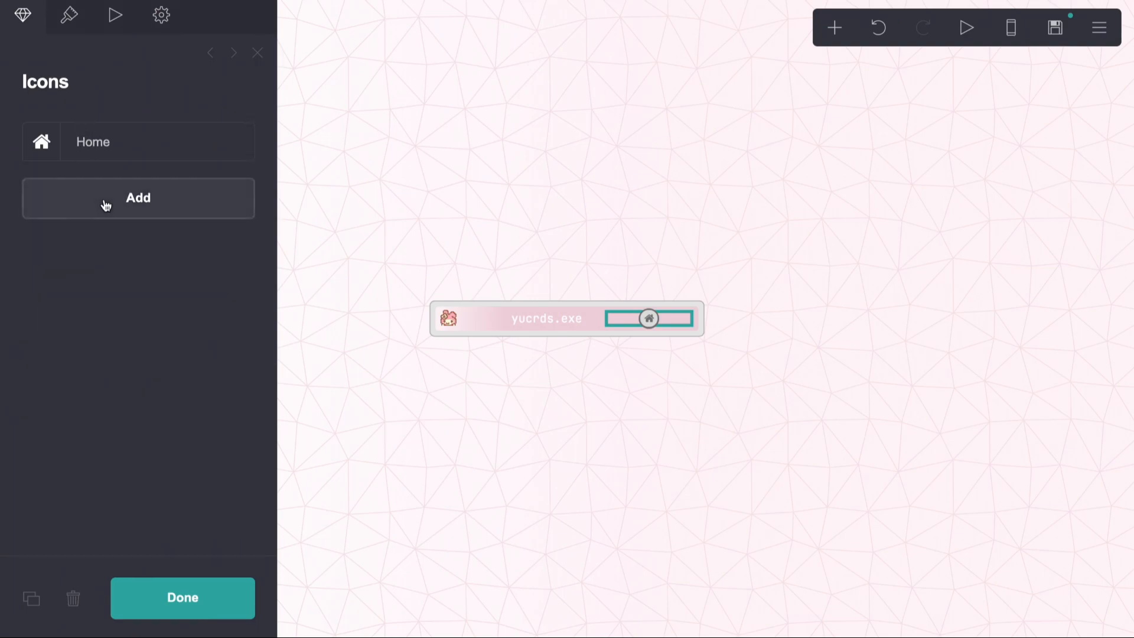
- Add a second icon beside the Home icon, set its type to Xbox and collapse its entry
{"action": "left_click", "coordinate": [106, 196]}
{"action": "left_click", "coordinate": [106, 198]}
{"action": "left_click", "coordinate": [106, 198]}
{"action": "left_click", "coordinate": [110, 267]}
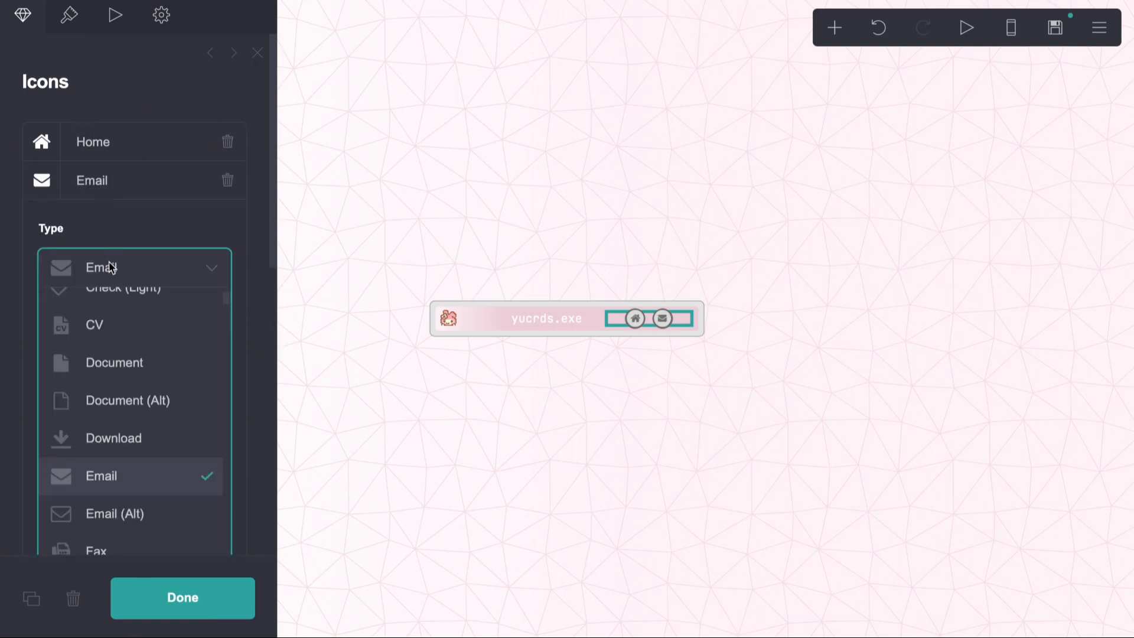
{"action": "key", "text": "x"}
{"action": "key", "text": "x"}
{"action": "left_click", "coordinate": [102, 144]}
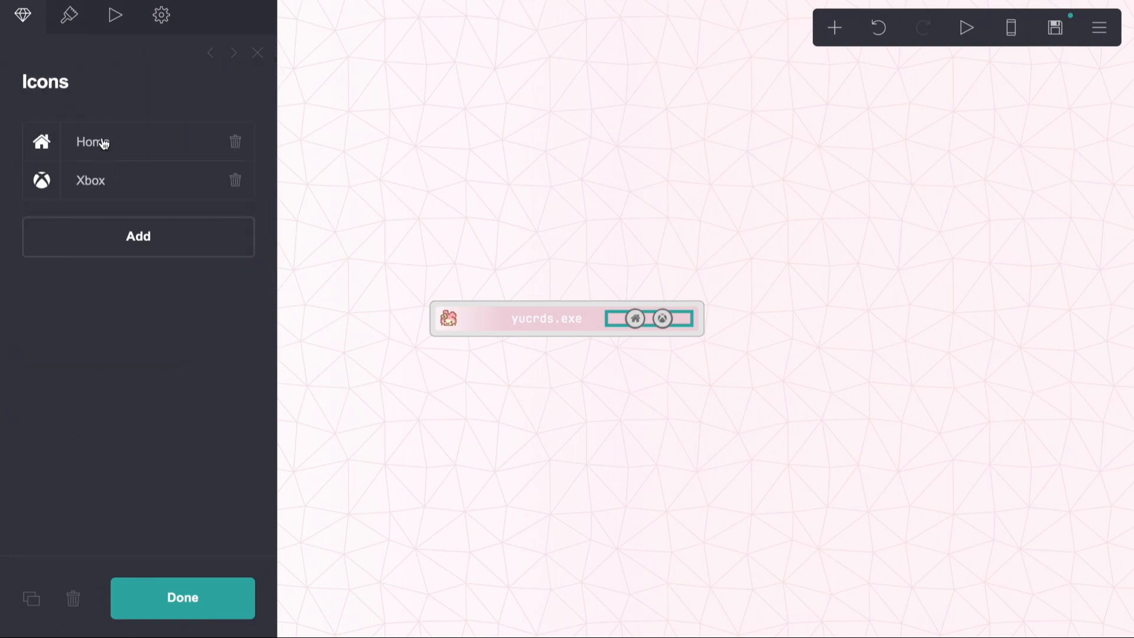
- Change the second title bar icon's type from Xbox to Cancel and leave the icon settings
{"action": "left_click", "coordinate": [114, 190]}
{"action": "left_click", "coordinate": [117, 263]}
{"action": "key", "text": "c"}
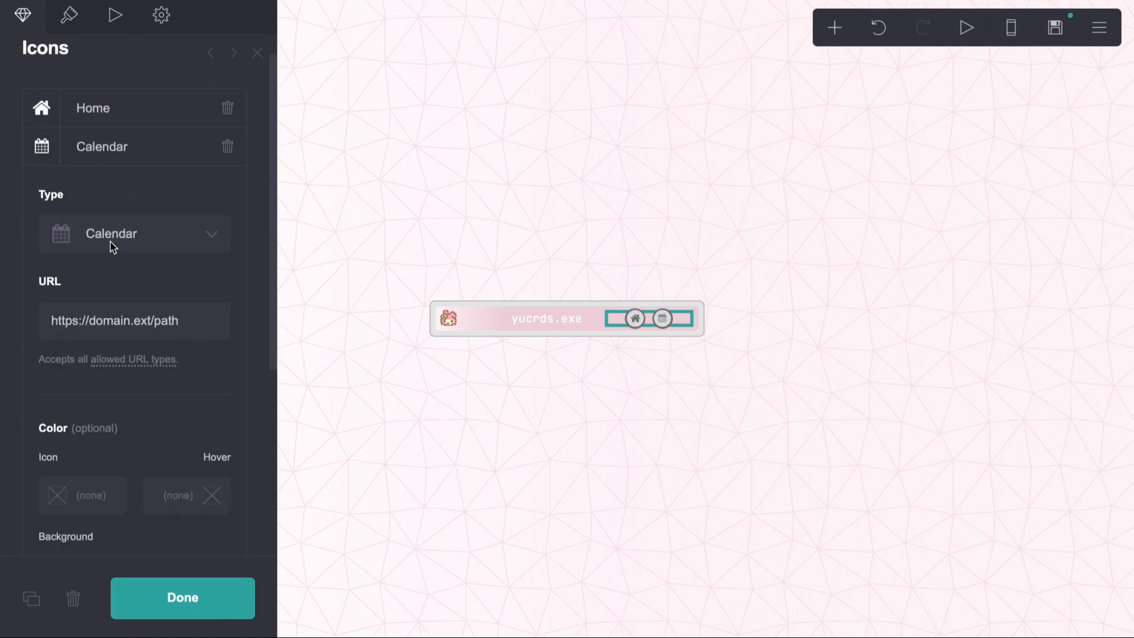
{"action": "left_click", "coordinate": [111, 245]}
{"action": "left_click", "coordinate": [127, 495]}
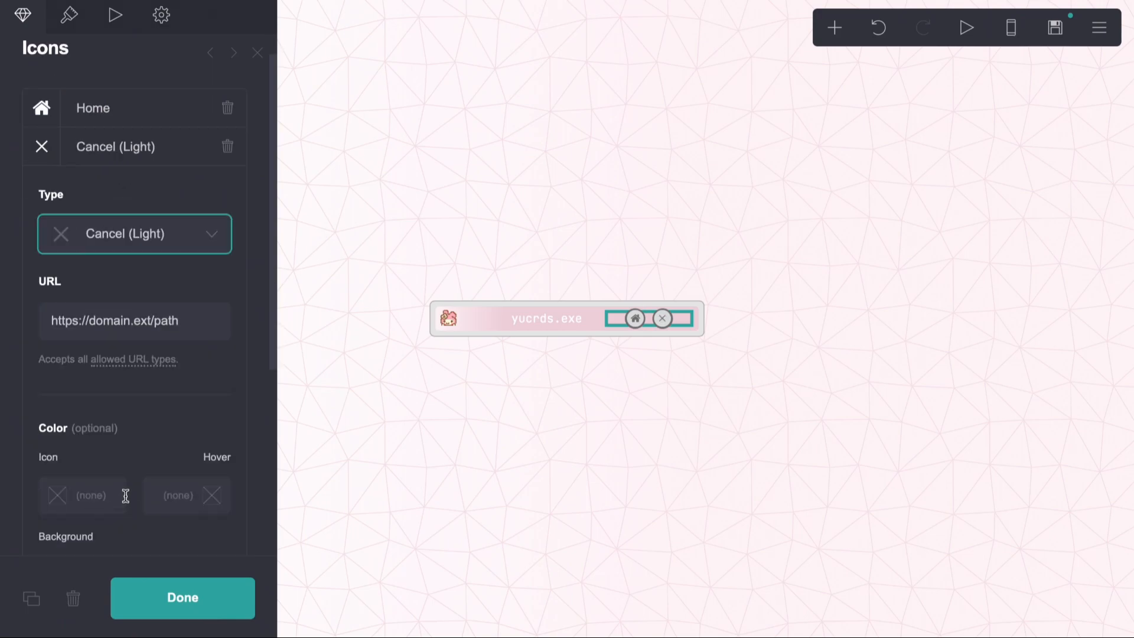
{"action": "left_click", "coordinate": [111, 238]}
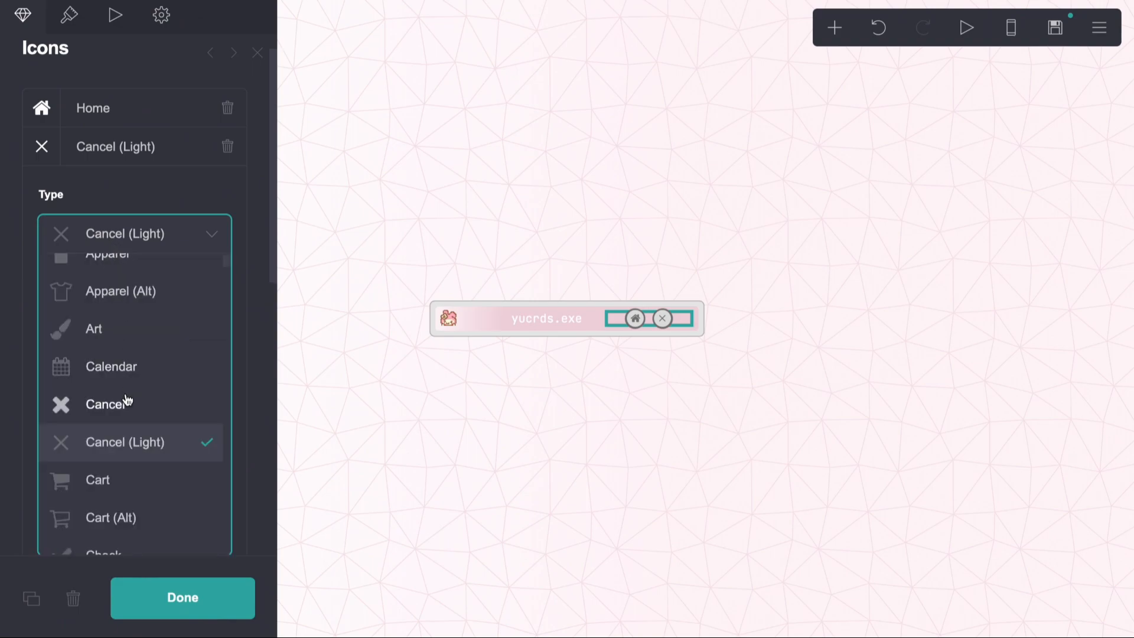
{"action": "left_click", "coordinate": [129, 401]}
{"action": "left_click", "coordinate": [483, 427]}
{"action": "left_click", "coordinate": [483, 426]}
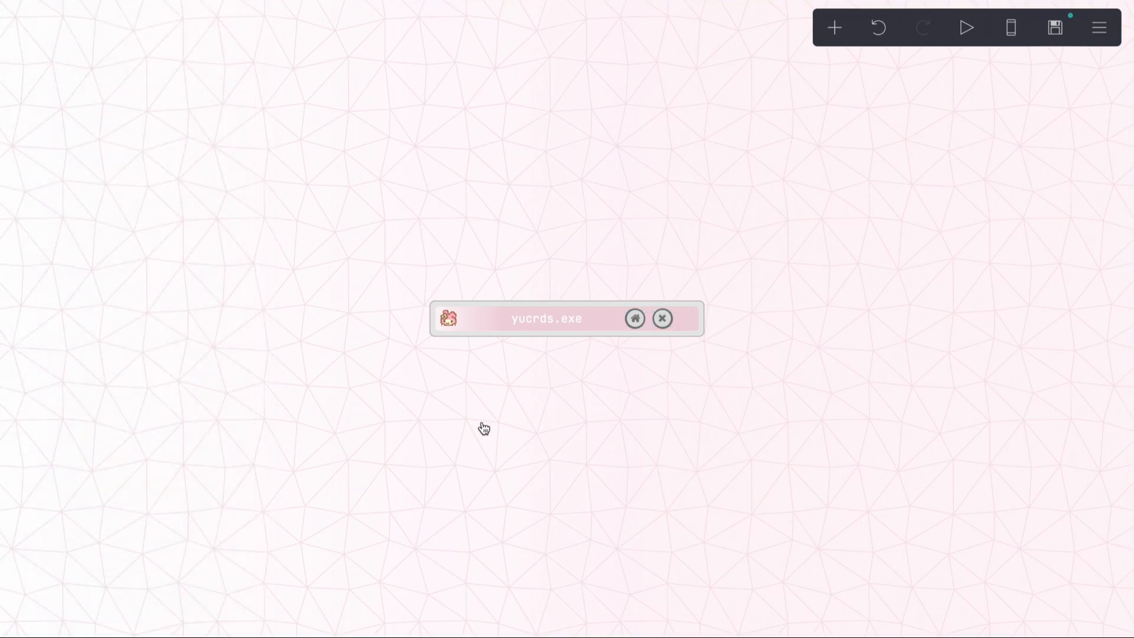
- Set the color of the yucrds.exe title text to #787878
{"action": "left_click", "coordinate": [554, 321]}
{"action": "scroll", "coordinate": [134, 410], "scroll_direction": "down", "scroll_amount": 1}
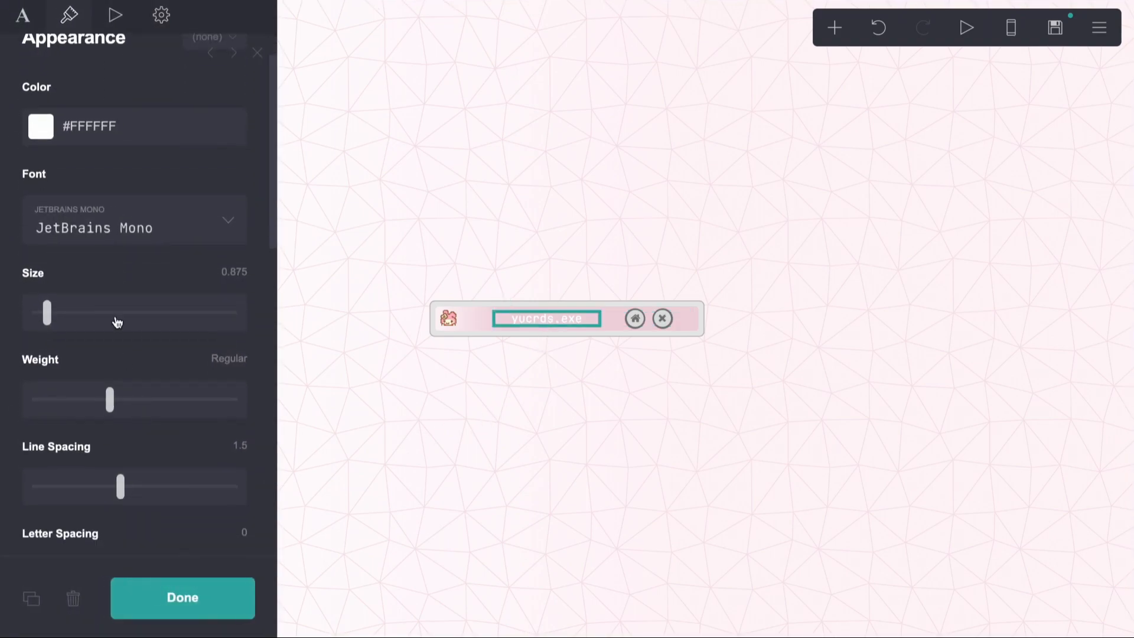
{"action": "left_click", "coordinate": [112, 125]}
{"action": "left_click", "coordinate": [59, 262]}
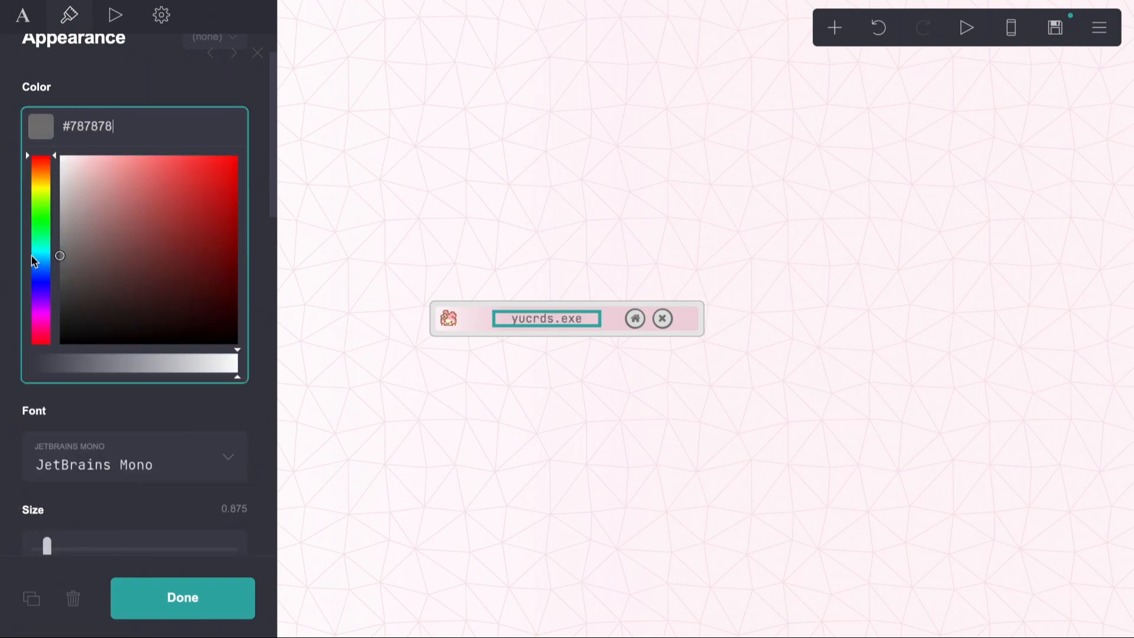
{"action": "left_click", "coordinate": [110, 97]}
- Increase the weight of the yucrds.exe title text to make it bolder, and leave its settings
{"action": "scroll", "coordinate": [109, 325], "scroll_direction": "down", "scroll_amount": 3}
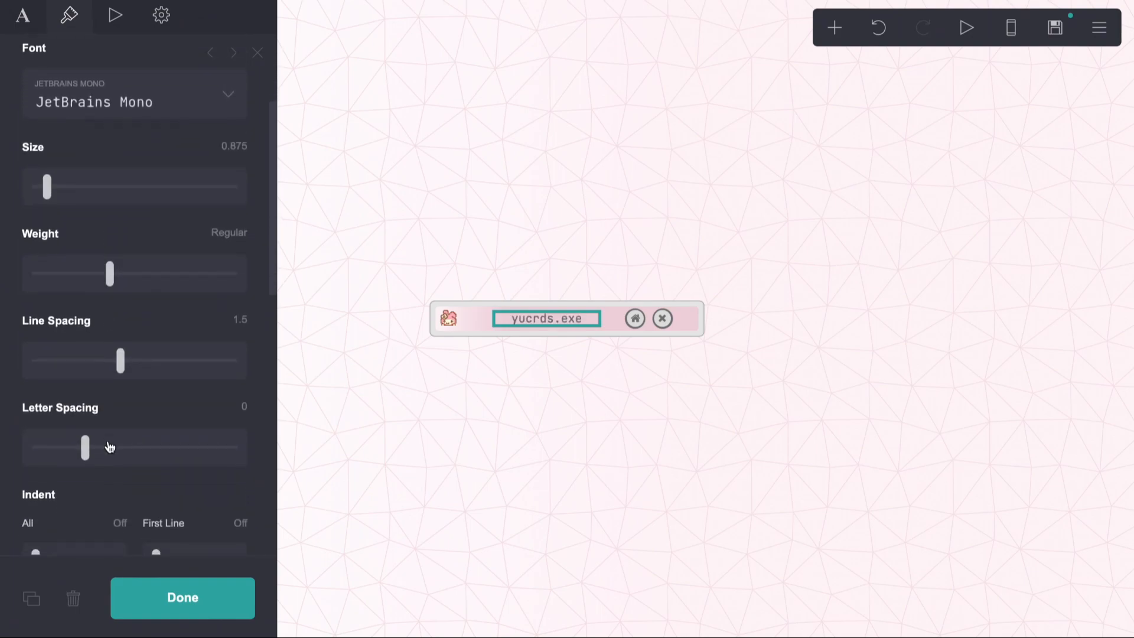
{"action": "scroll", "coordinate": [111, 446], "scroll_direction": "up", "scroll_amount": 2}
{"action": "scroll", "coordinate": [111, 444], "scroll_direction": "down", "scroll_amount": 2}
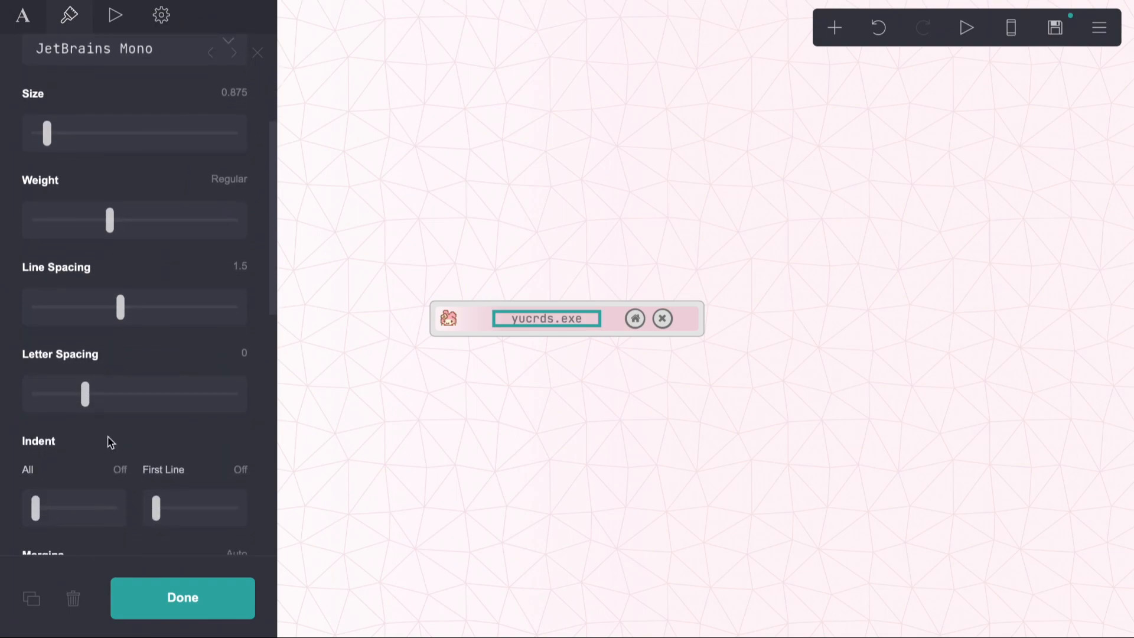
{"action": "left_click_drag", "start_coordinate": [118, 227], "coordinate": [157, 229]}
{"action": "left_click", "coordinate": [407, 468]}
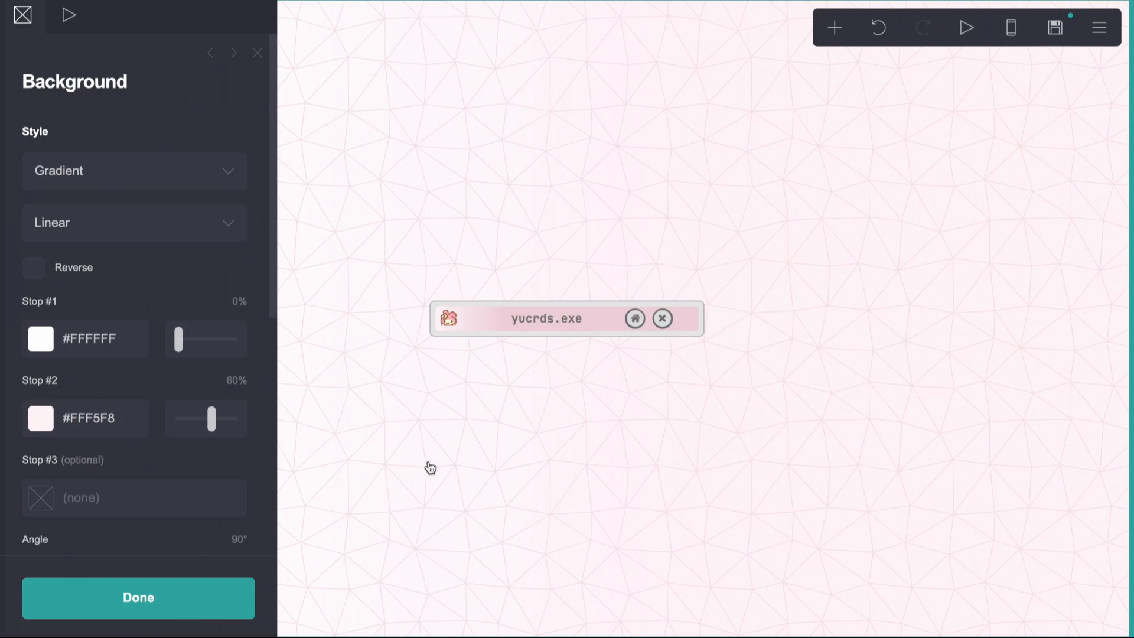
{"action": "left_click", "coordinate": [496, 305]}
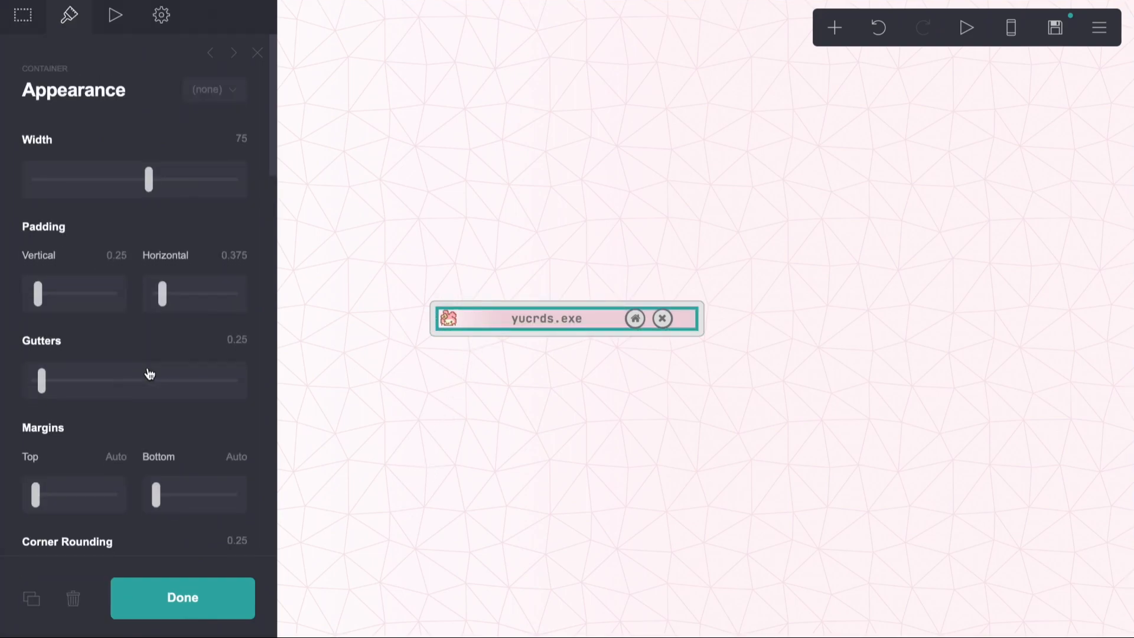
{"action": "scroll", "coordinate": [152, 367], "scroll_direction": "down", "scroll_amount": 6}
{"action": "left_click", "coordinate": [603, 464]}
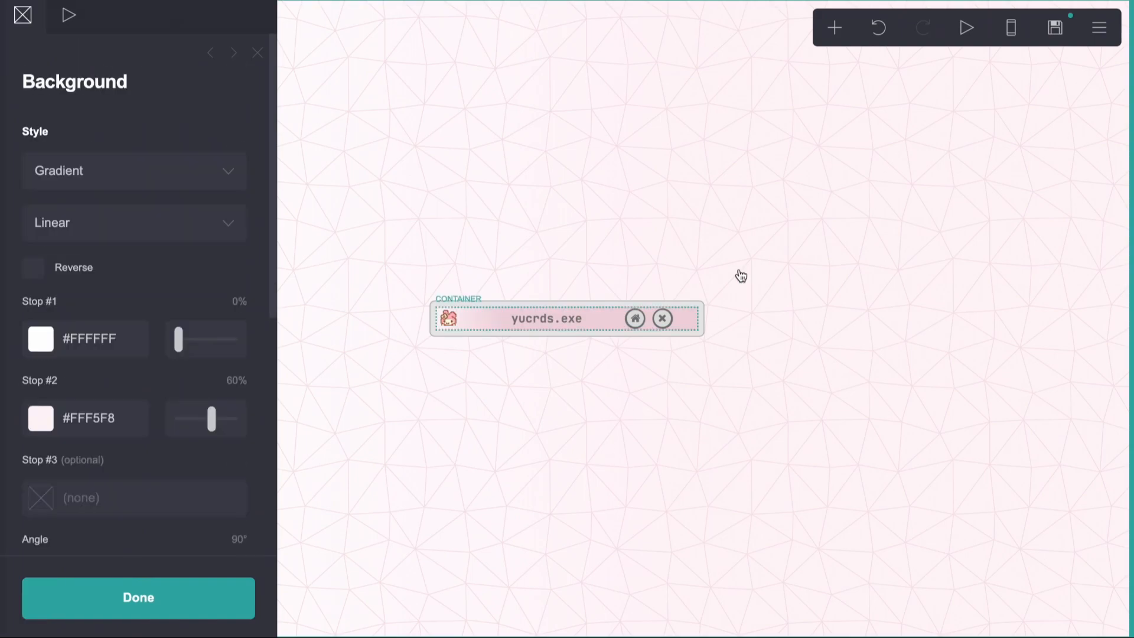
- Replace the Cancel icon's placeholder URL with "#home"
{"action": "left_click", "coordinate": [662, 320]}
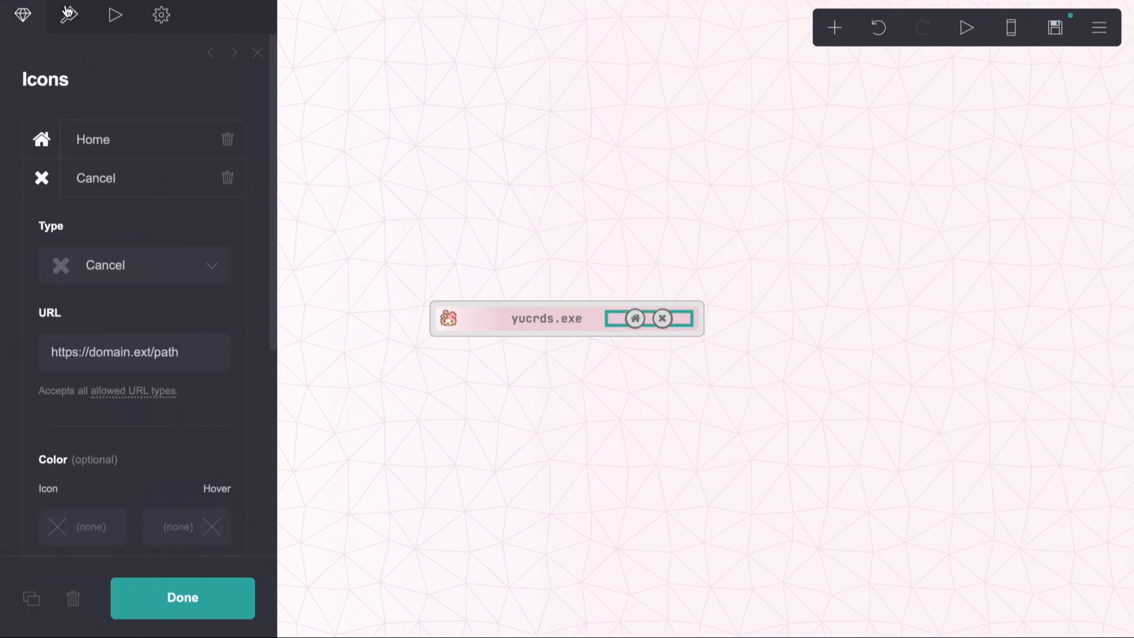
{"action": "left_click_drag", "start_coordinate": [205, 352], "coordinate": [50, 352]}
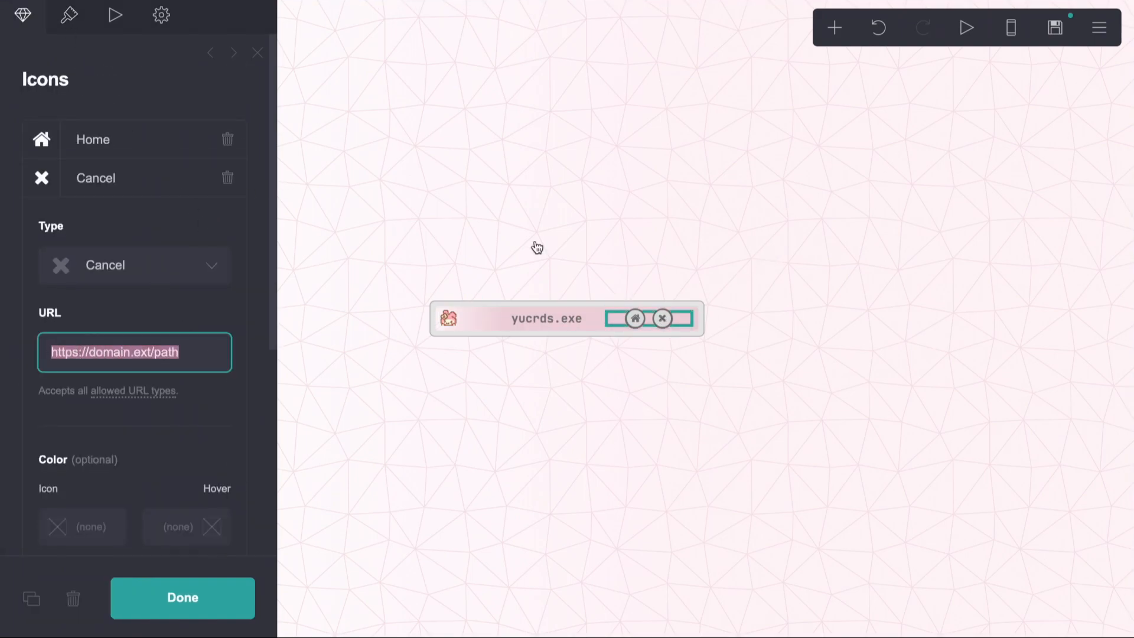
{"action": "type", "text": "#home"}
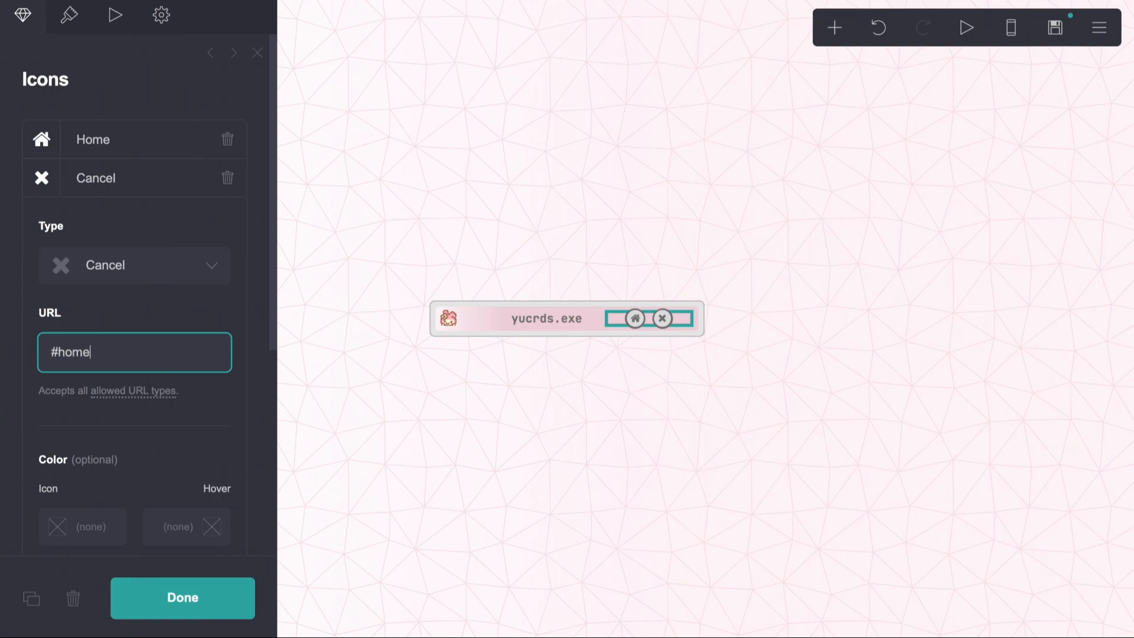
{"action": "key", "text": "Return"}
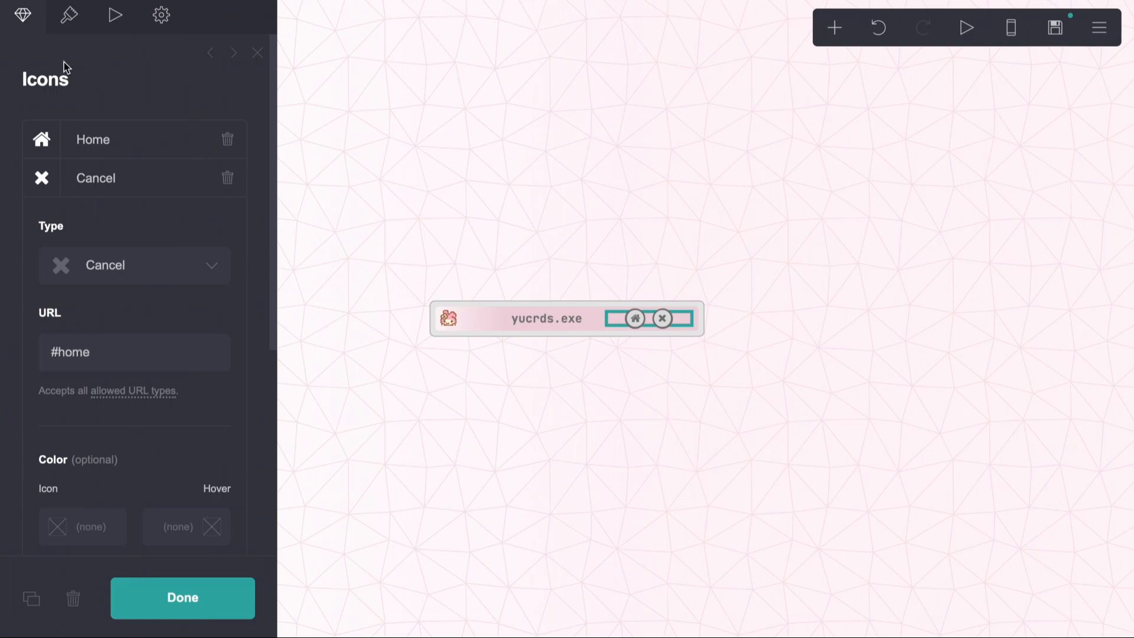
- Reduce the spacing between the two title bar icons to 0.625
{"action": "scroll", "coordinate": [106, 286], "scroll_direction": "down", "scroll_amount": 5}
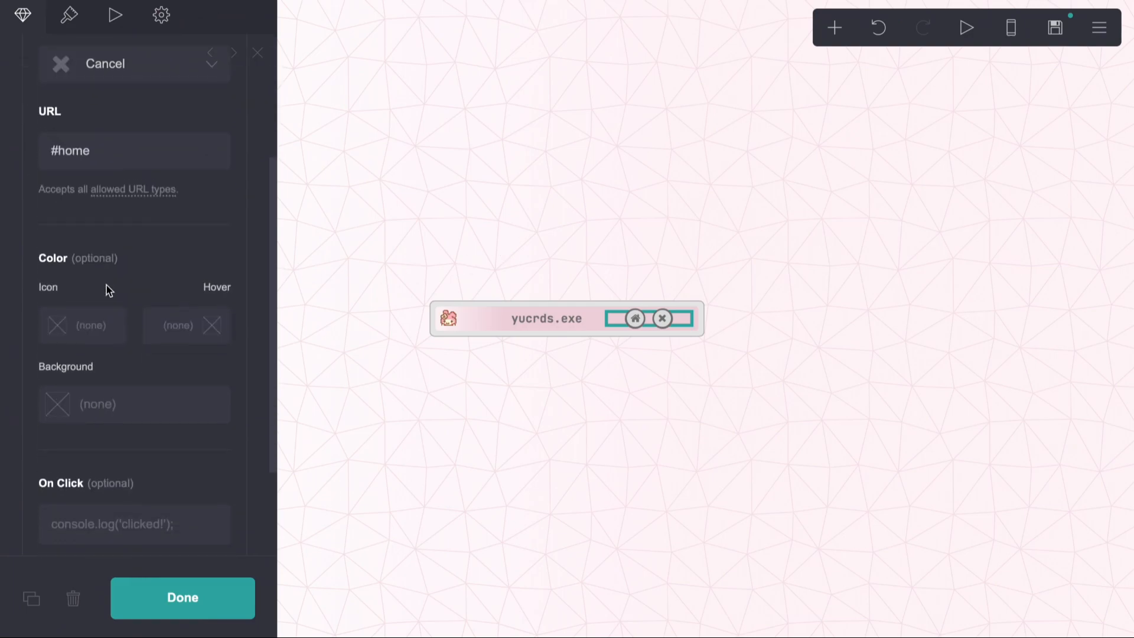
{"action": "left_click", "coordinate": [72, 31]}
{"action": "scroll", "coordinate": [137, 294], "scroll_direction": "down", "scroll_amount": 2}
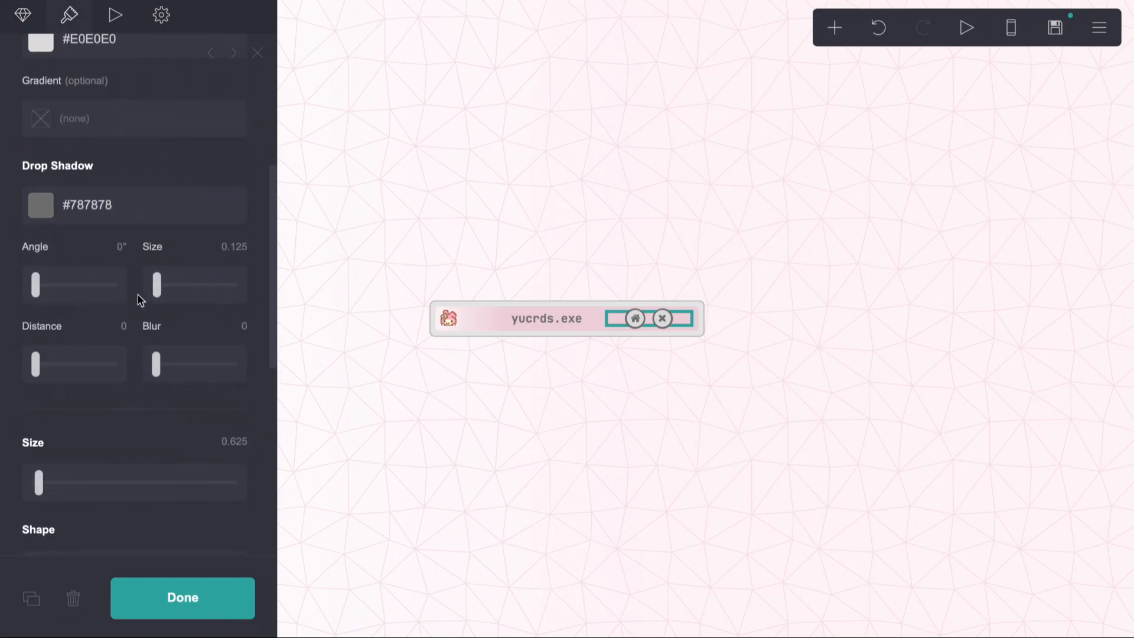
{"action": "scroll", "coordinate": [138, 296], "scroll_direction": "down", "scroll_amount": 2}
{"action": "scroll", "coordinate": [137, 295], "scroll_direction": "down", "scroll_amount": 1}
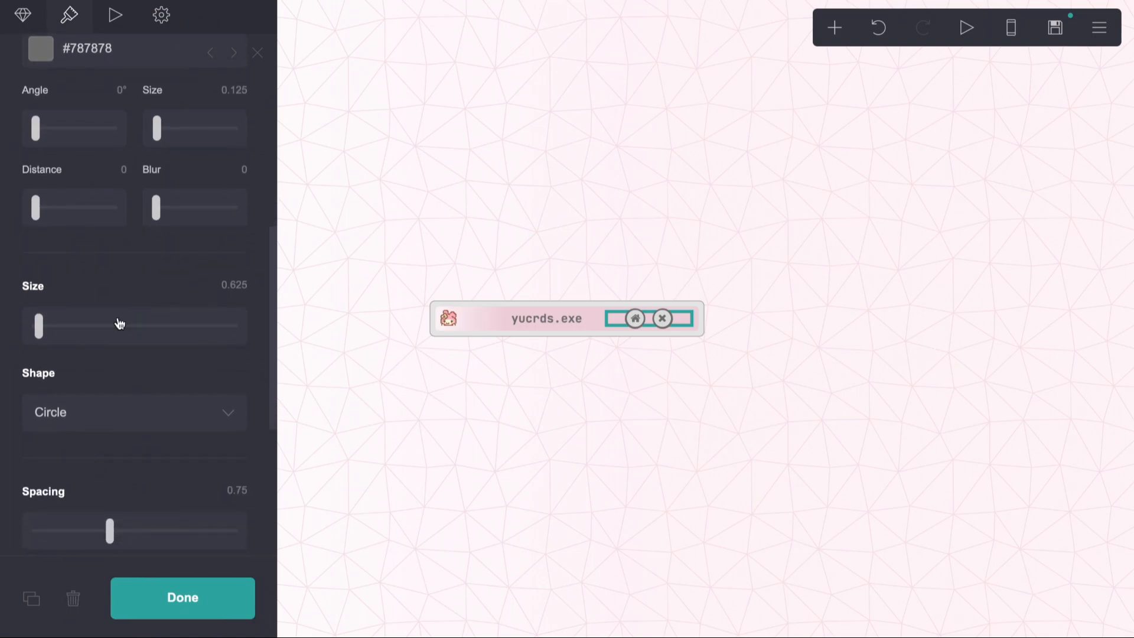
{"action": "scroll", "coordinate": [117, 333], "scroll_direction": "down", "scroll_amount": 3}
{"action": "left_click_drag", "start_coordinate": [97, 349], "coordinate": [96, 351]}
{"action": "scroll", "coordinate": [98, 353], "scroll_direction": "down", "scroll_amount": 2}
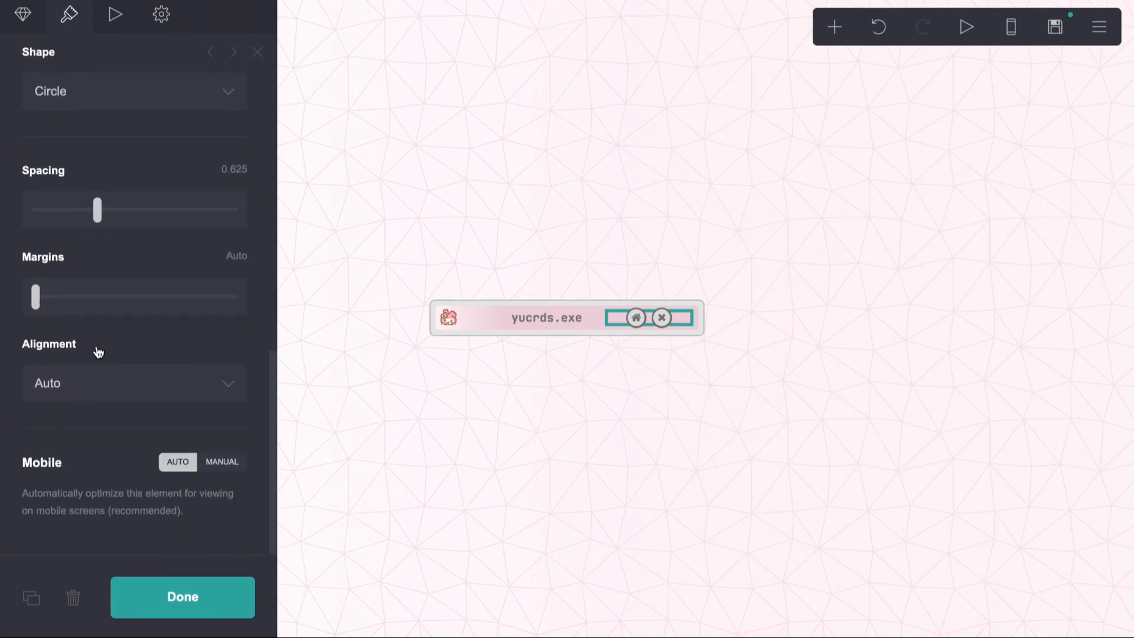
- Align the icons to the right end of the title bar and leave their settings
{"action": "left_click", "coordinate": [90, 390]}
{"action": "left_click", "coordinate": [81, 439]}
{"action": "left_click", "coordinate": [339, 446]}
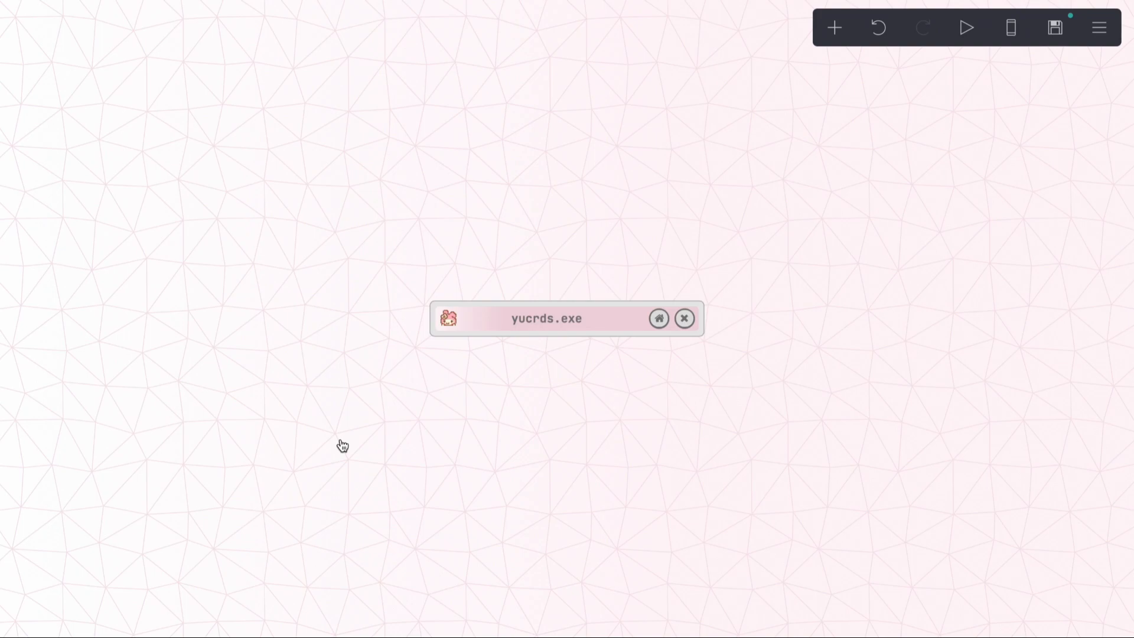
- Add an empty container below the title bar and reduce the page's content spacing to 0.5
{"action": "left_click", "coordinate": [834, 28]}
{"action": "left_click", "coordinate": [653, 386]}
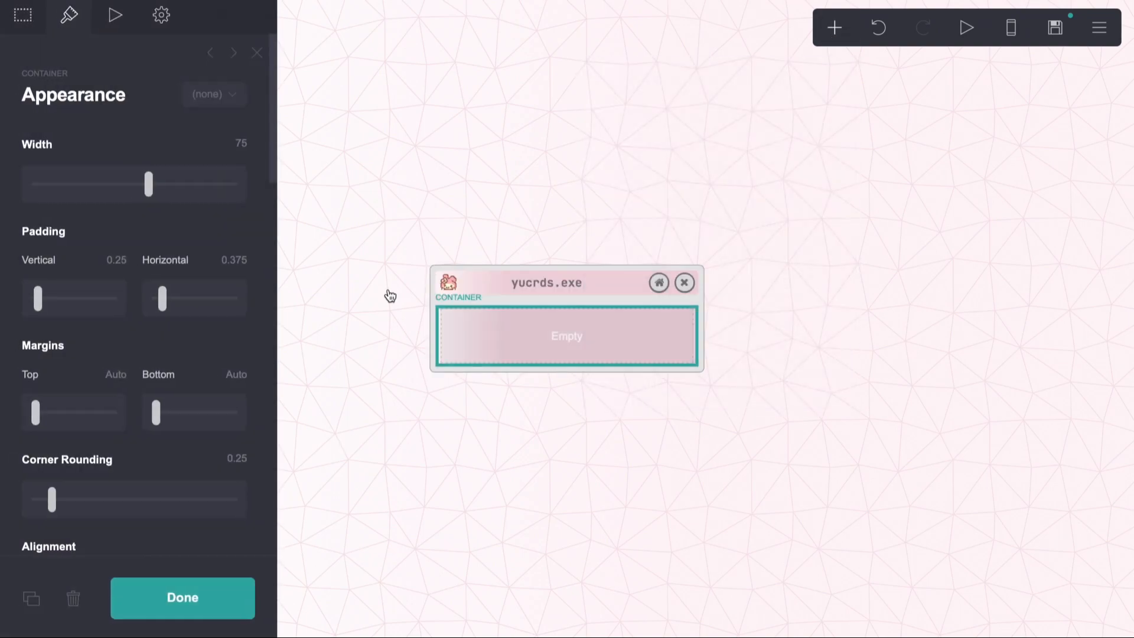
{"action": "left_click", "coordinate": [1115, 33]}
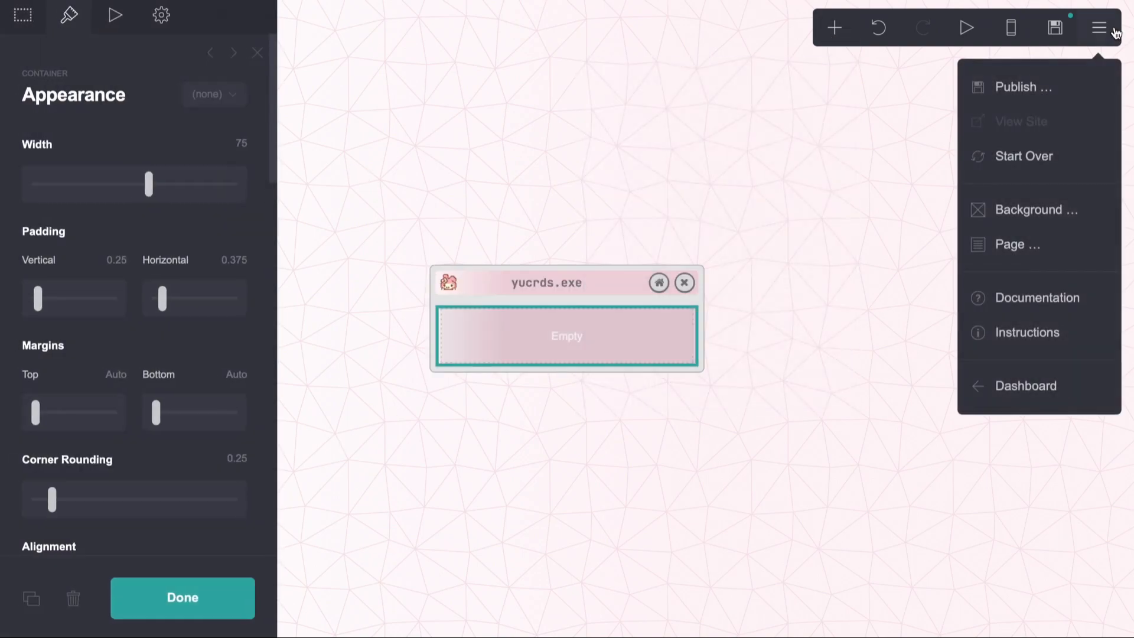
{"action": "left_click", "coordinate": [1015, 250]}
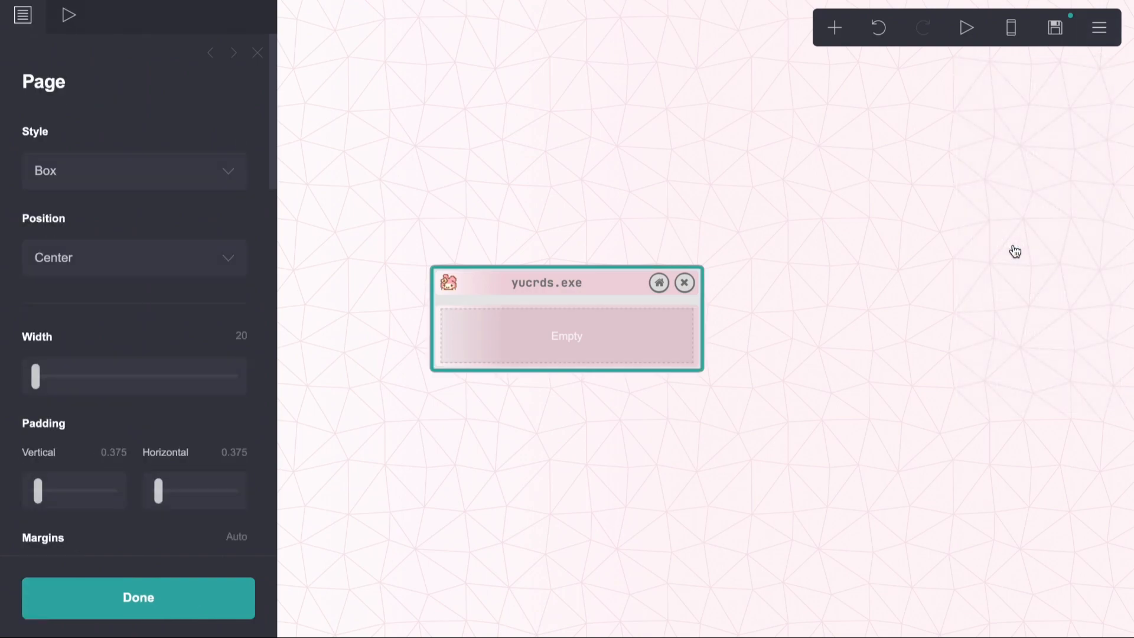
{"action": "scroll", "coordinate": [157, 340], "scroll_direction": "down", "scroll_amount": 3}
{"action": "scroll", "coordinate": [156, 337], "scroll_direction": "down", "scroll_amount": 6}
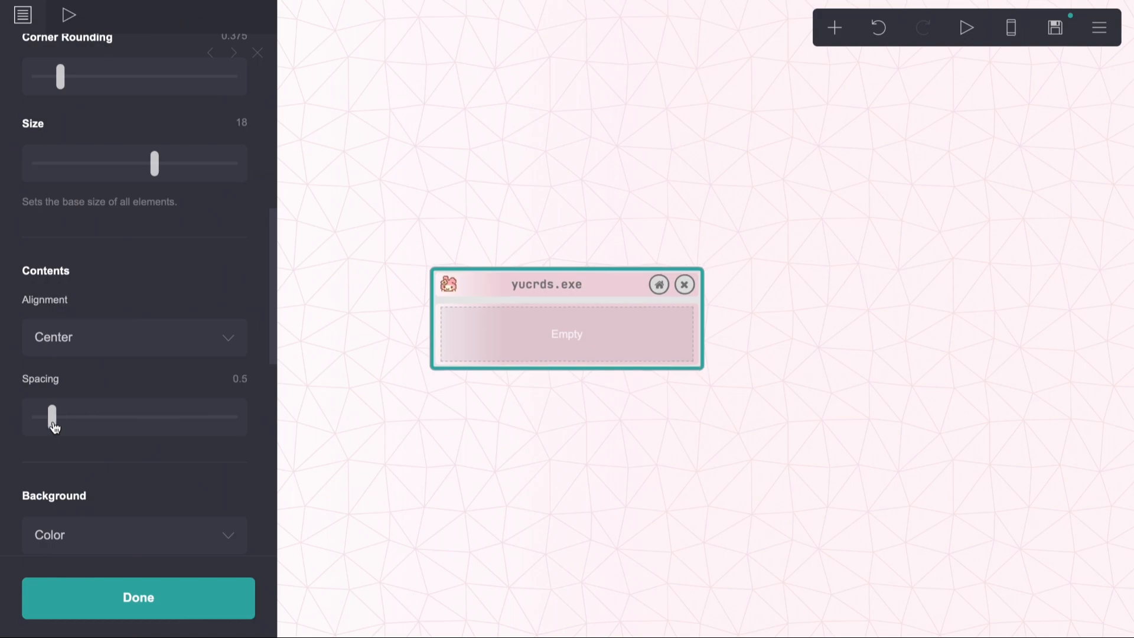
- Increase the new container's width so it spans the full width of the gray box
{"action": "left_click", "coordinate": [529, 354]}
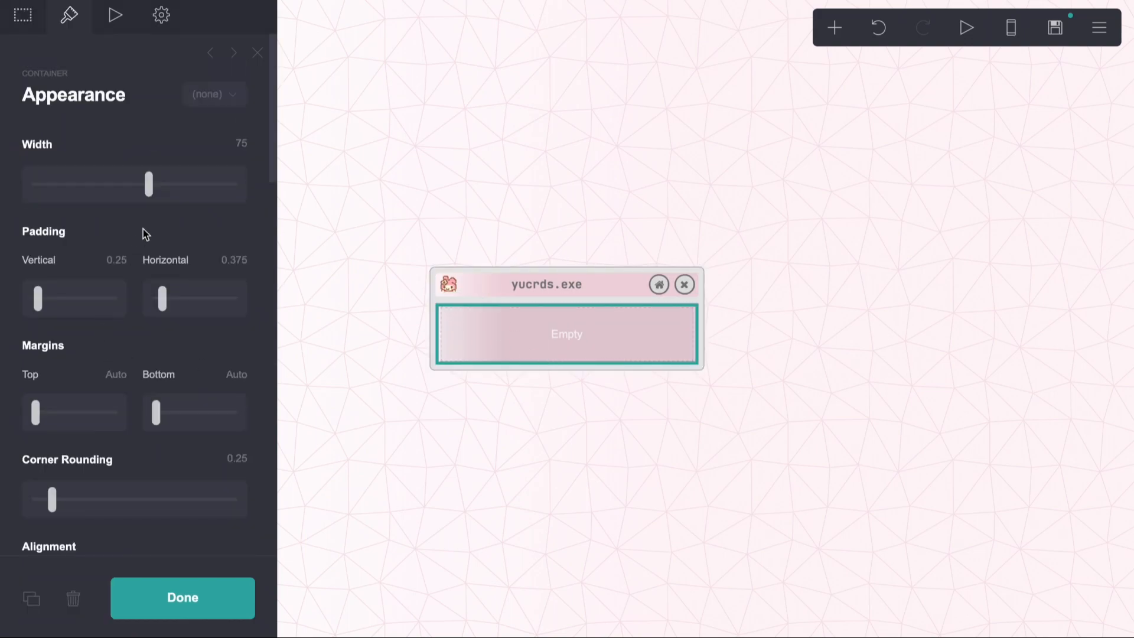
{"action": "left_click", "coordinate": [401, 205]}
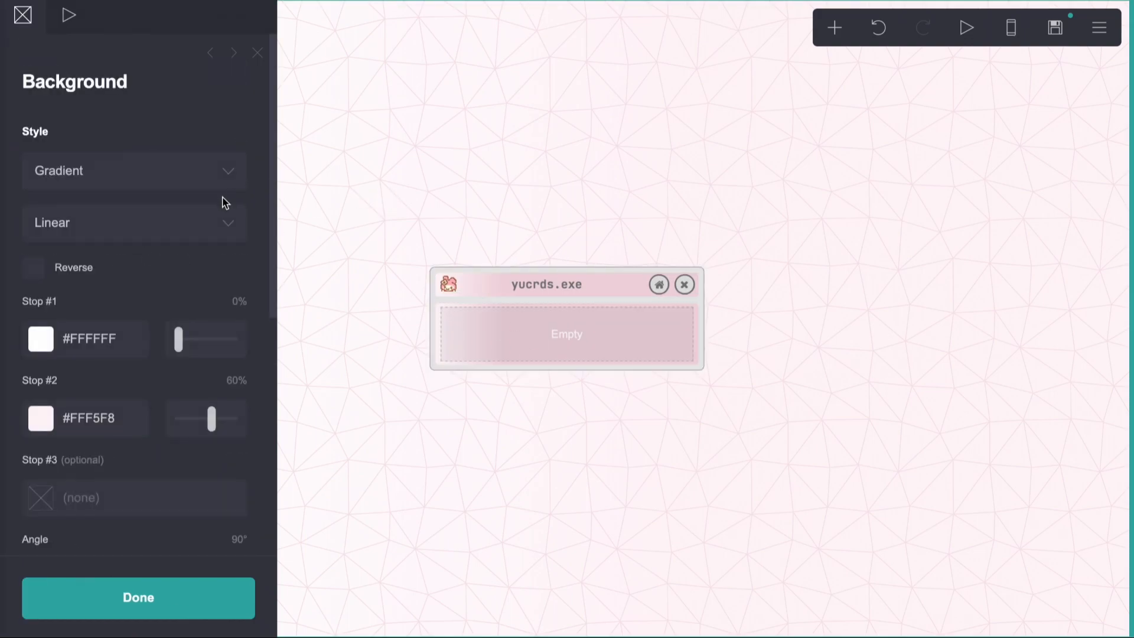
{"action": "left_click", "coordinate": [465, 305]}
{"action": "left_click_drag", "start_coordinate": [150, 185], "coordinate": [227, 191]}
- Set the new container's background to Image and upload the recent screenshot taken at 10.49.23 AM
{"action": "scroll", "coordinate": [134, 296], "scroll_direction": "down", "scroll_amount": 9}
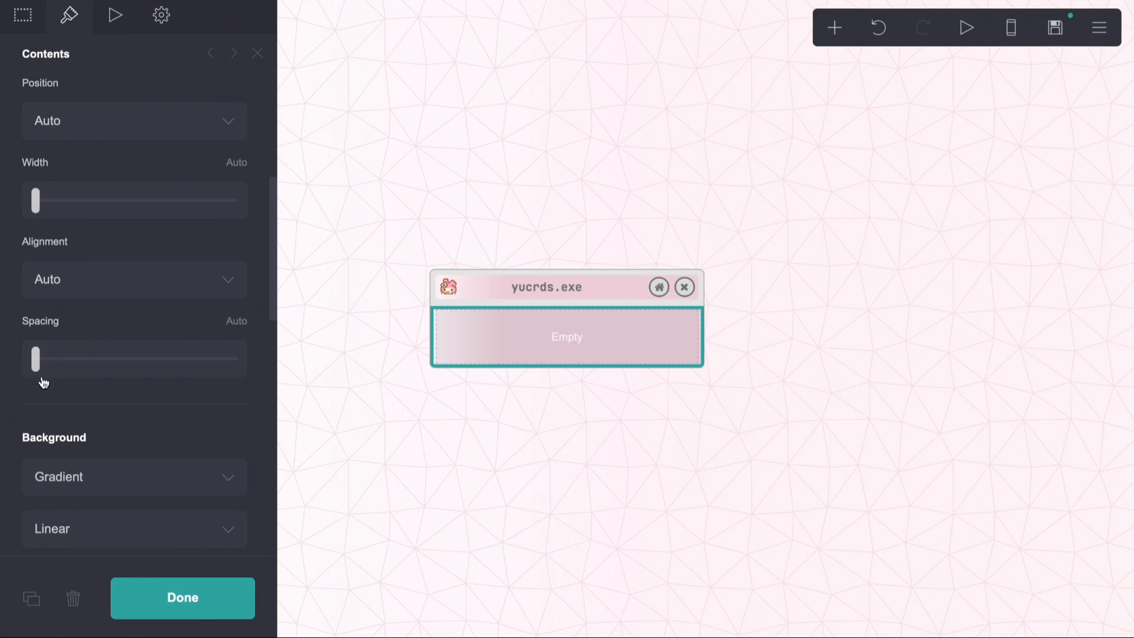
{"action": "scroll", "coordinate": [41, 381], "scroll_direction": "down", "scroll_amount": 5}
{"action": "left_click", "coordinate": [119, 216]}
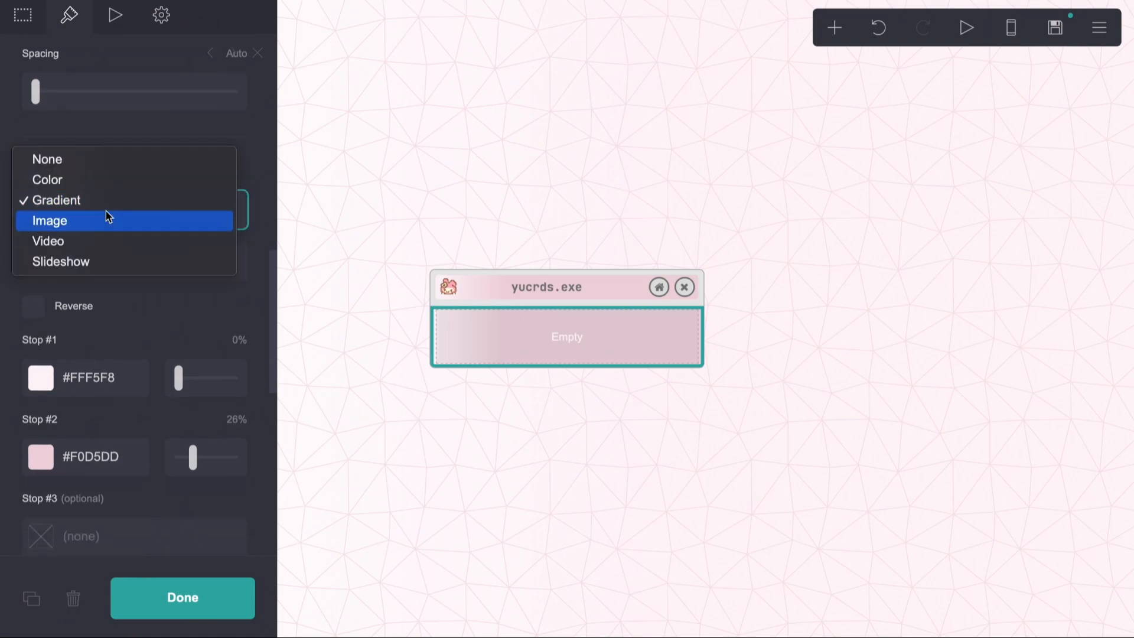
{"action": "left_click", "coordinate": [94, 220]}
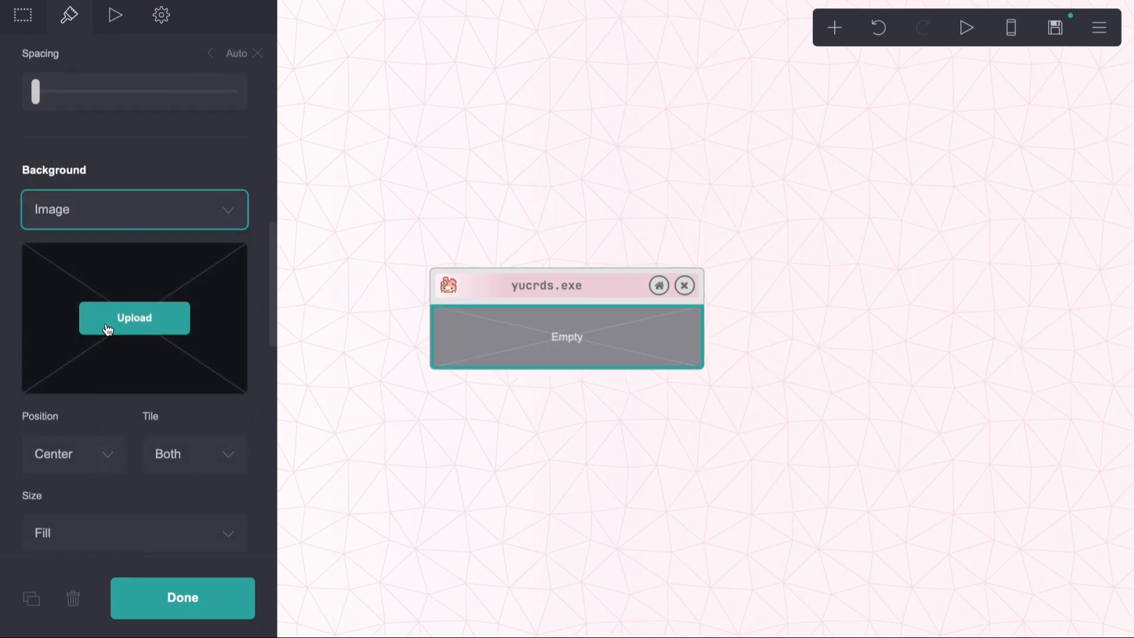
{"action": "left_click", "coordinate": [108, 329]}
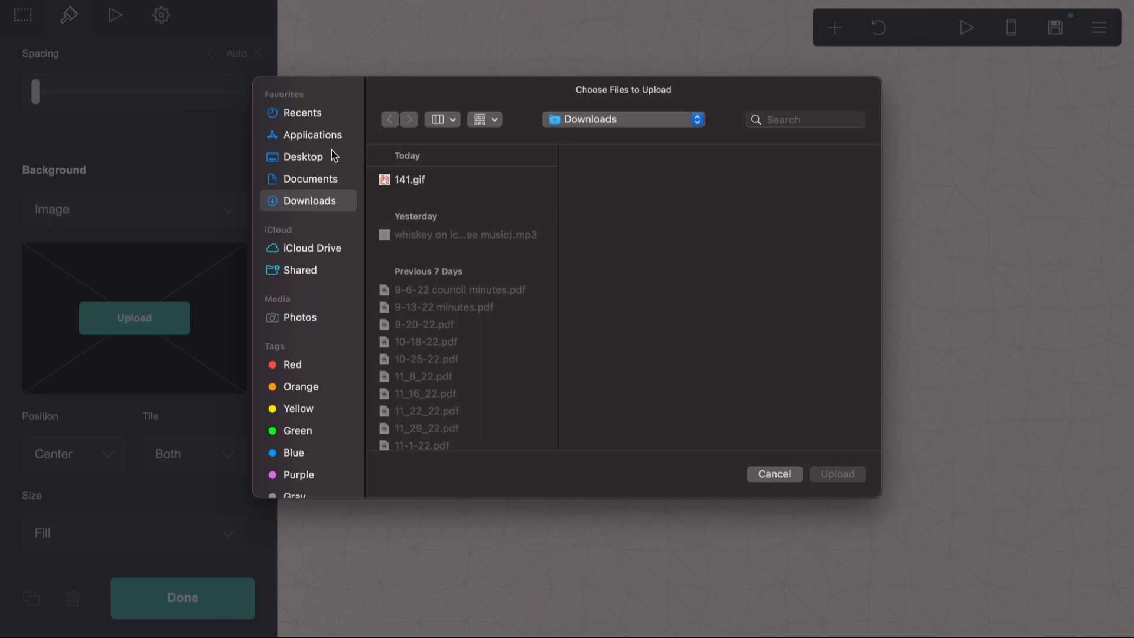
{"action": "left_click", "coordinate": [314, 112]}
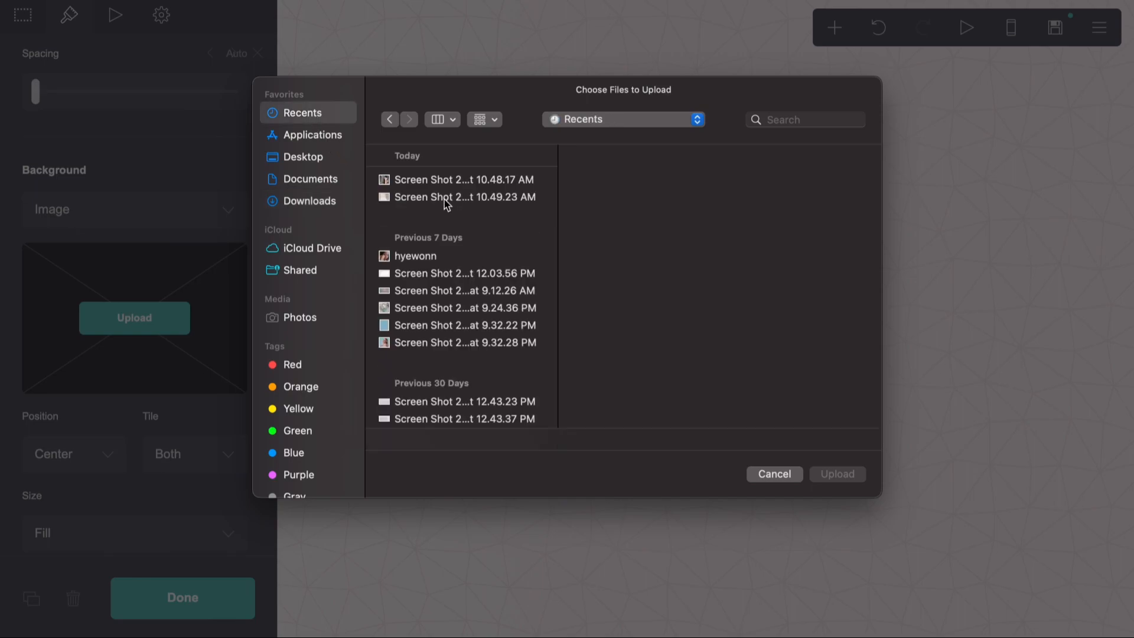
{"action": "left_click", "coordinate": [447, 198]}
{"action": "left_click", "coordinate": [836, 475]}
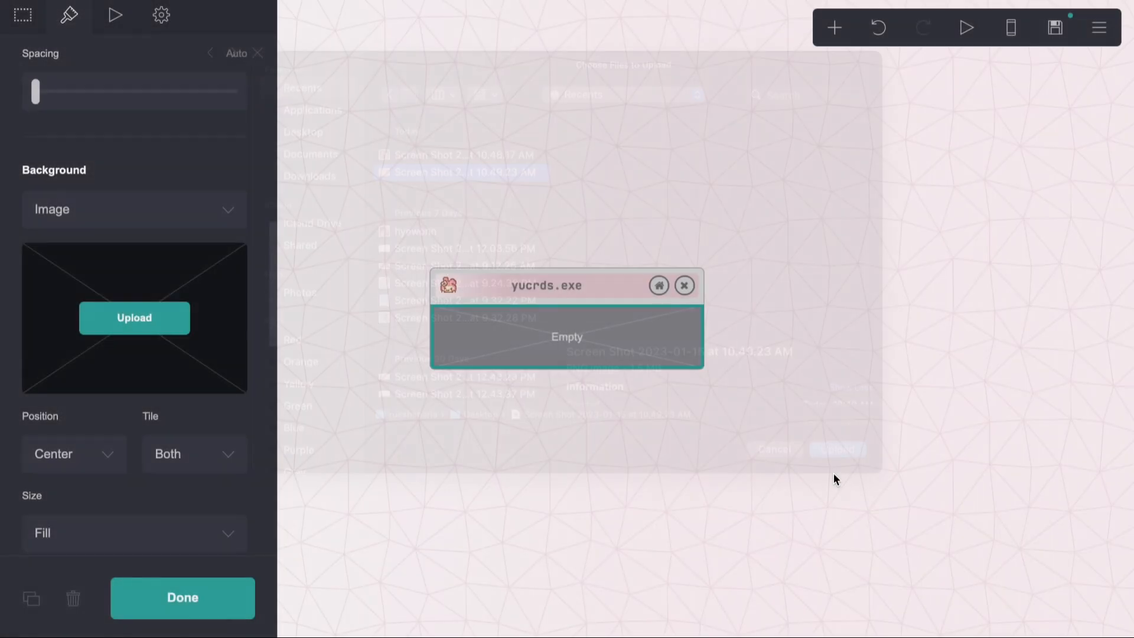
- Extend the wallpaper image's crop to its right and bottom edges, accept it and leave the container's settings
{"action": "left_click_drag", "start_coordinate": [640, 336], "coordinate": [1068, 352]}
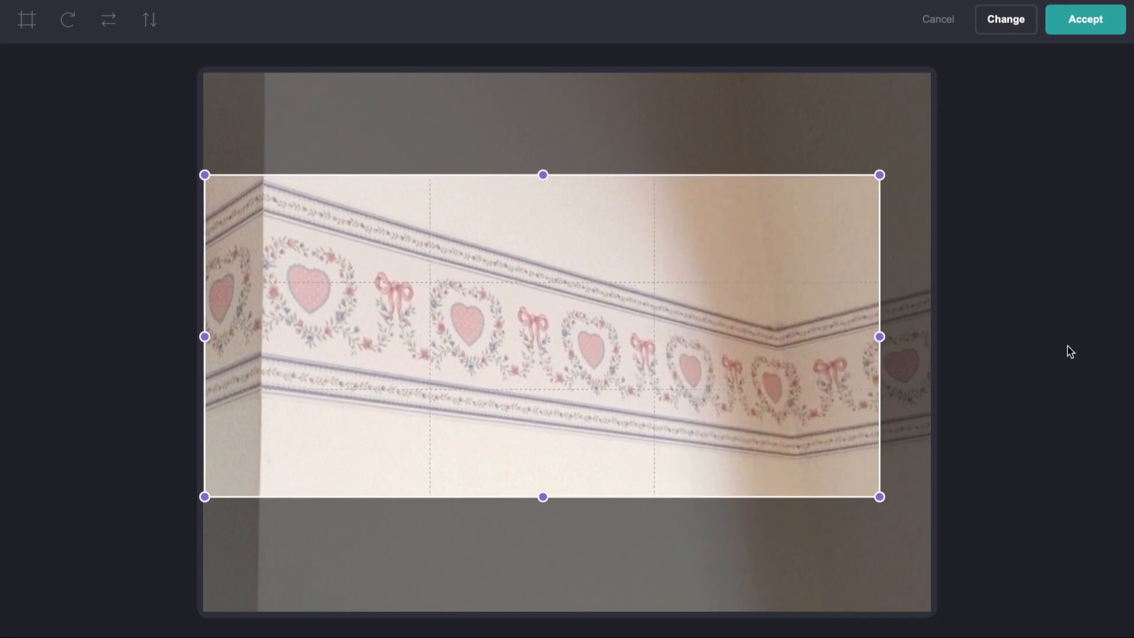
{"action": "left_click_drag", "start_coordinate": [568, 497], "coordinate": [598, 620]}
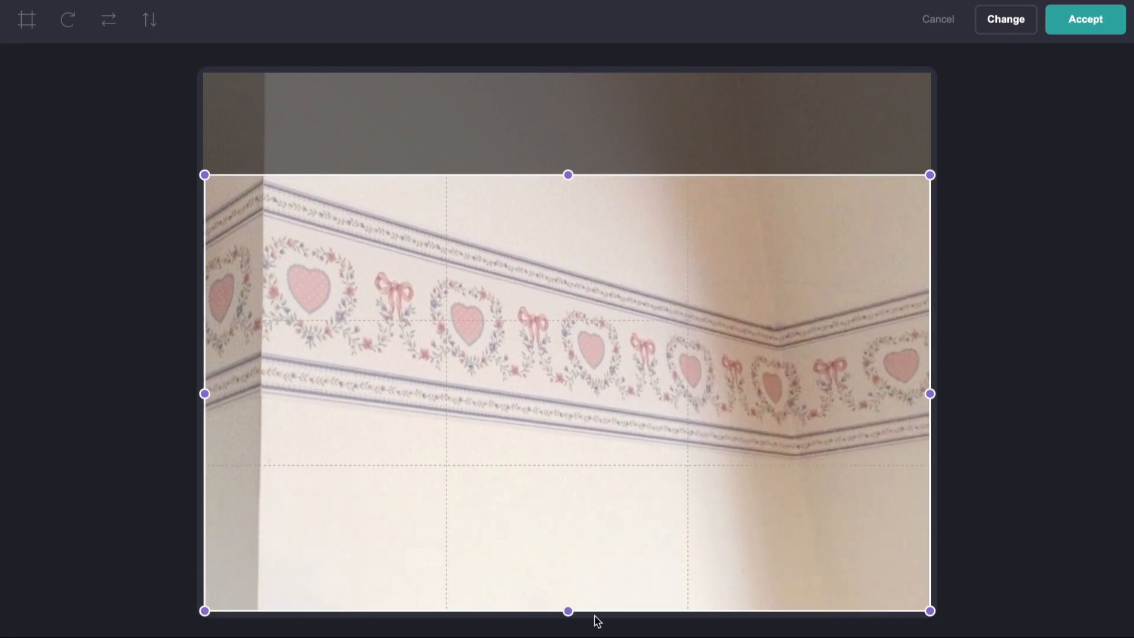
{"action": "left_click", "coordinate": [1079, 33]}
{"action": "left_click", "coordinate": [856, 172]}
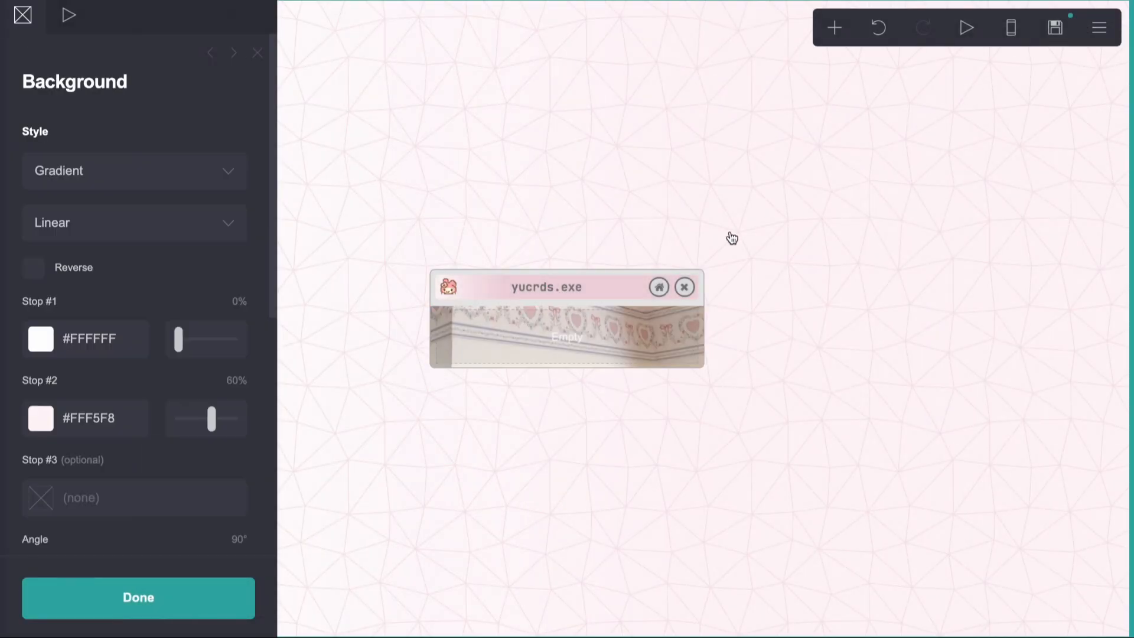
- Give the image-backed container below the title bar a gradient overlay
{"action": "left_click", "coordinate": [646, 331]}
{"action": "scroll", "coordinate": [177, 268], "scroll_direction": "down", "scroll_amount": 8}
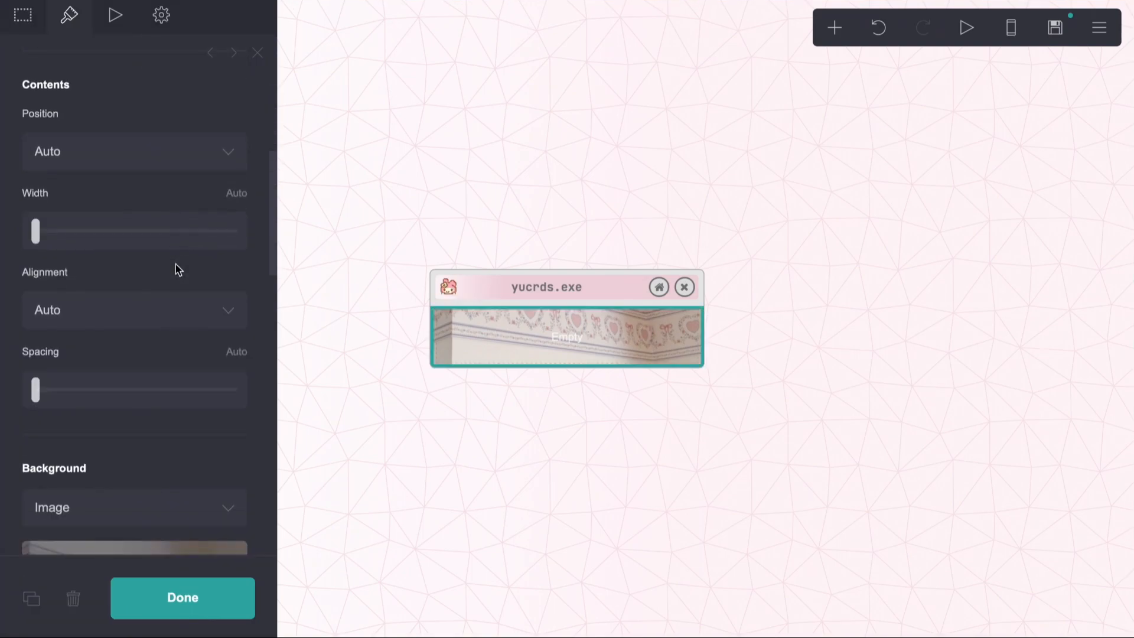
{"action": "scroll", "coordinate": [175, 267], "scroll_direction": "down", "scroll_amount": 5}
{"action": "left_click", "coordinate": [158, 151]}
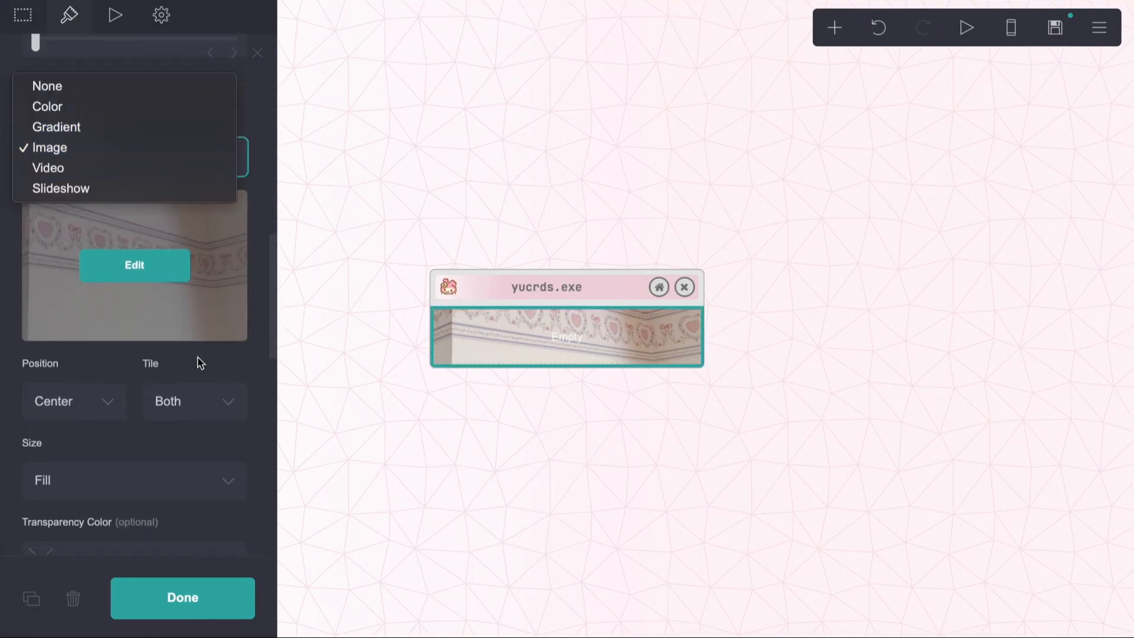
{"action": "scroll", "coordinate": [118, 435], "scroll_direction": "down", "scroll_amount": 6}
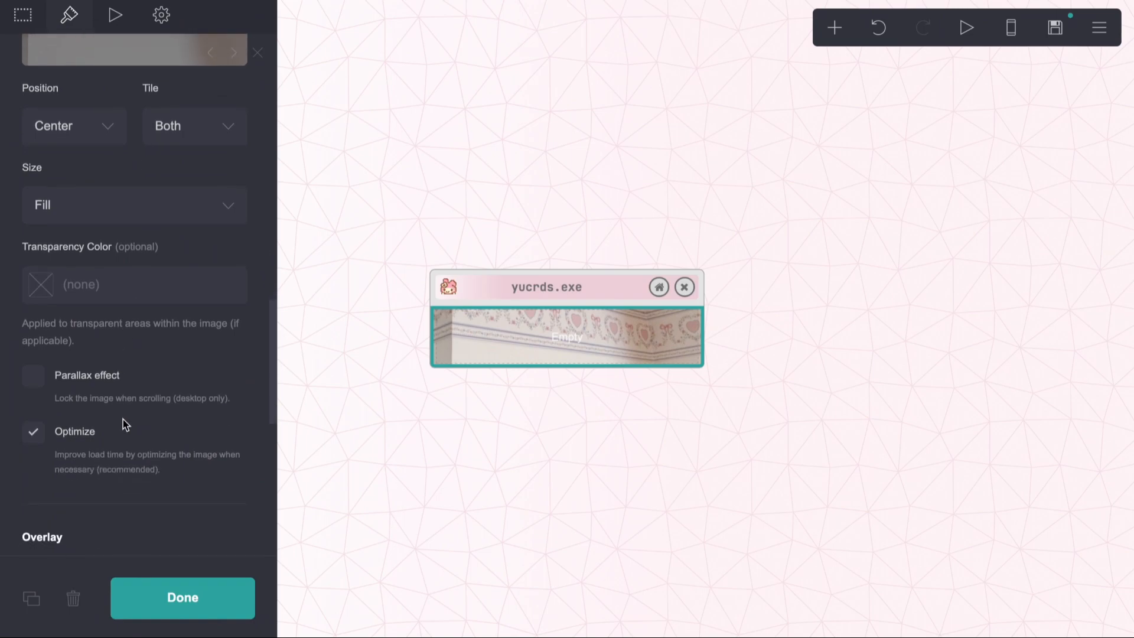
{"action": "scroll", "coordinate": [123, 419], "scroll_direction": "down", "scroll_amount": 3}
{"action": "left_click", "coordinate": [115, 395]}
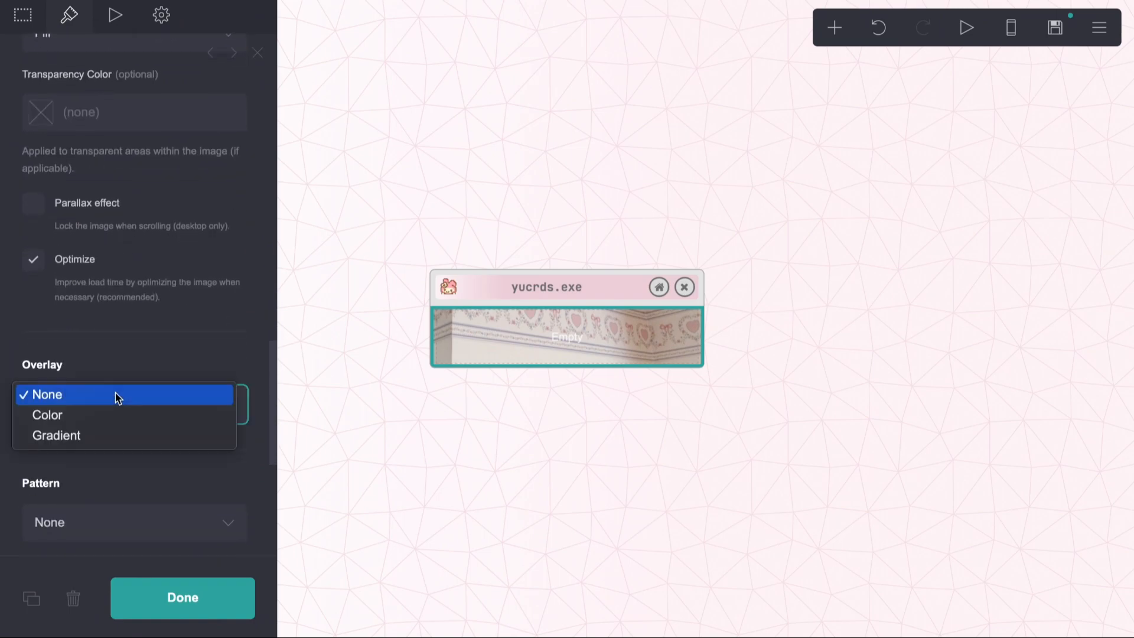
{"action": "left_click", "coordinate": [107, 438]}
- Set the overlay gradient's first stop to the fully transparent white #FFFFFF00 and its angle to 153°
{"action": "scroll", "coordinate": [93, 449], "scroll_direction": "down", "scroll_amount": 1}
{"action": "left_click", "coordinate": [95, 429]}
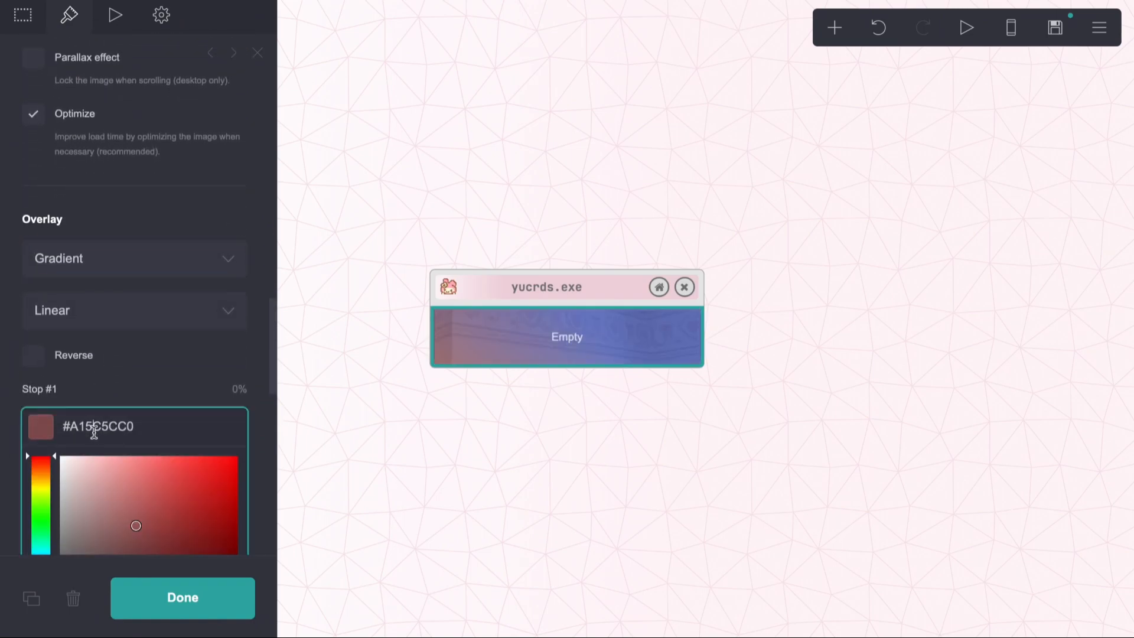
{"action": "scroll", "coordinate": [94, 432], "scroll_direction": "down", "scroll_amount": 2}
{"action": "left_click_drag", "start_coordinate": [96, 402], "coordinate": [3, 381]}
{"action": "scroll", "coordinate": [71, 363], "scroll_direction": "down", "scroll_amount": 3}
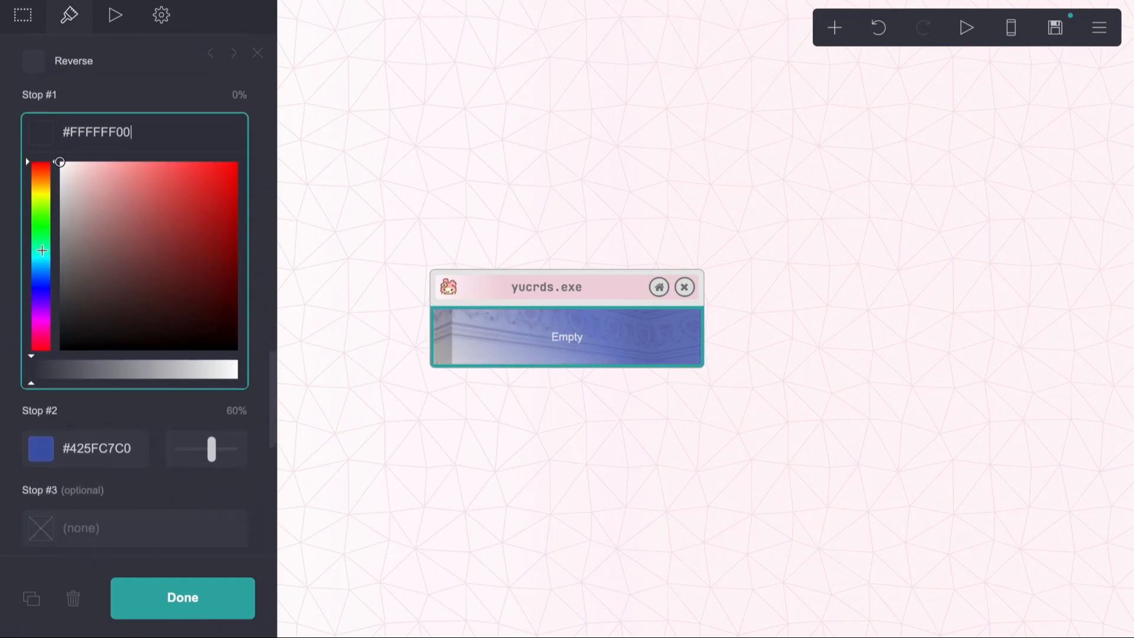
{"action": "left_click", "coordinate": [100, 107]}
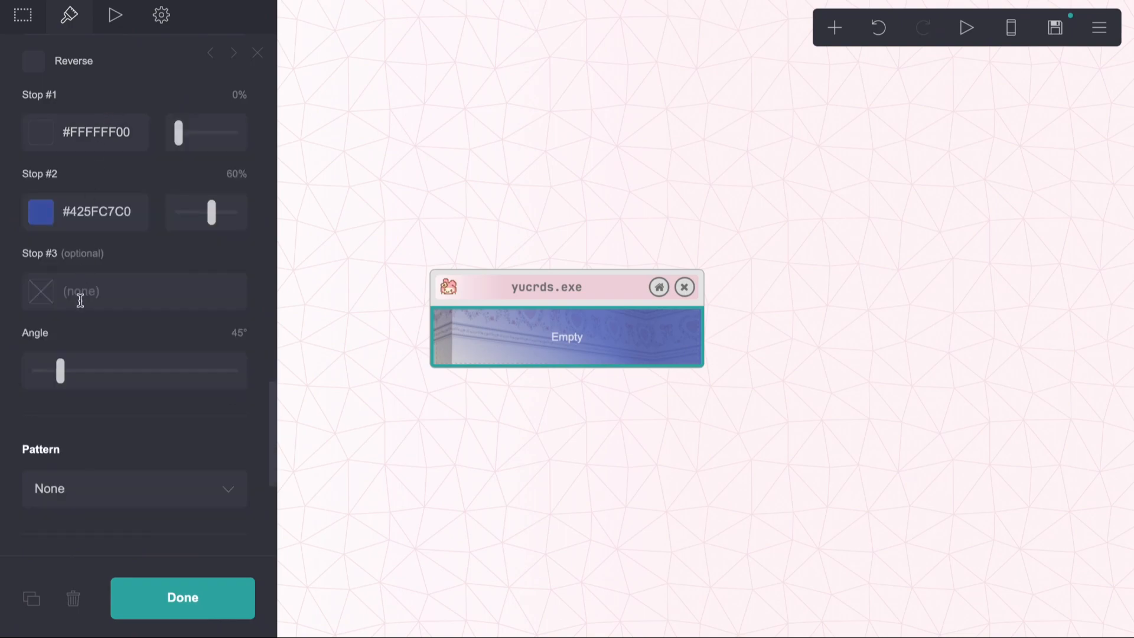
{"action": "left_click_drag", "start_coordinate": [62, 384], "coordinate": [122, 386]}
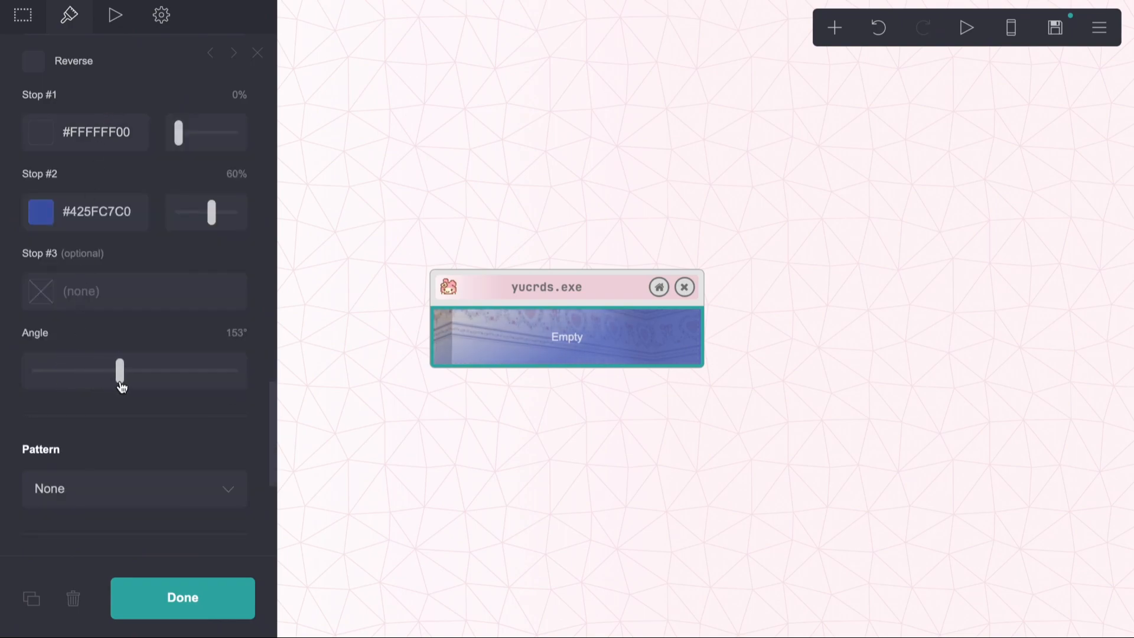
- Copy the gray background color code #E8E8E8 from the page's settings
{"action": "left_click", "coordinate": [1099, 28]}
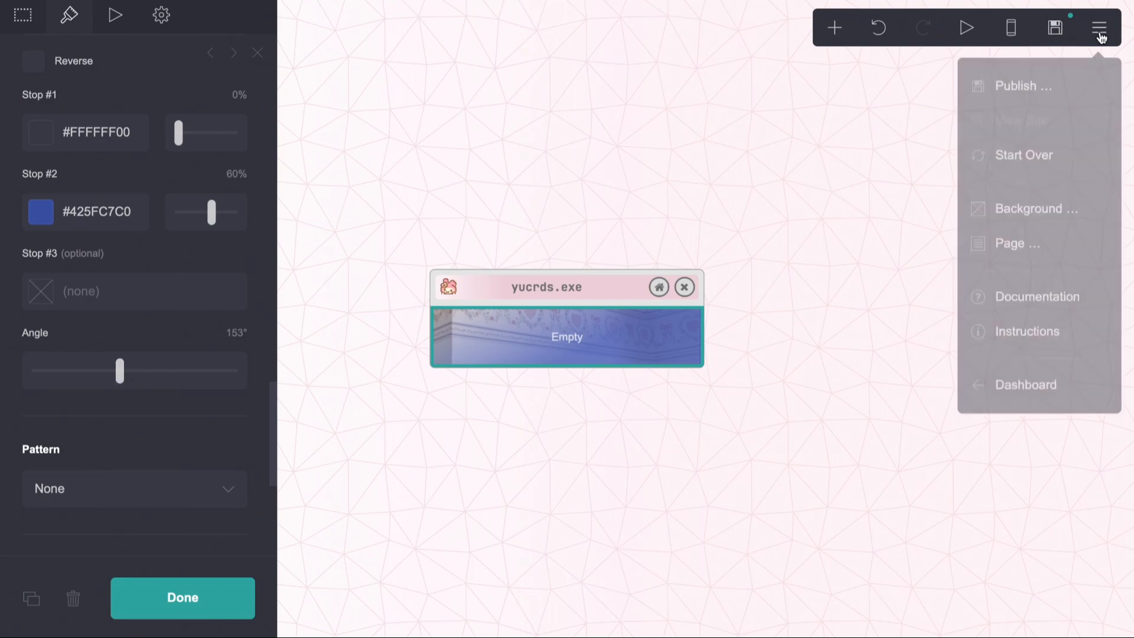
{"action": "left_click", "coordinate": [1020, 253]}
{"action": "scroll", "coordinate": [243, 381], "scroll_direction": "down", "scroll_amount": 5}
{"action": "scroll", "coordinate": [243, 381], "scroll_direction": "down", "scroll_amount": 5}
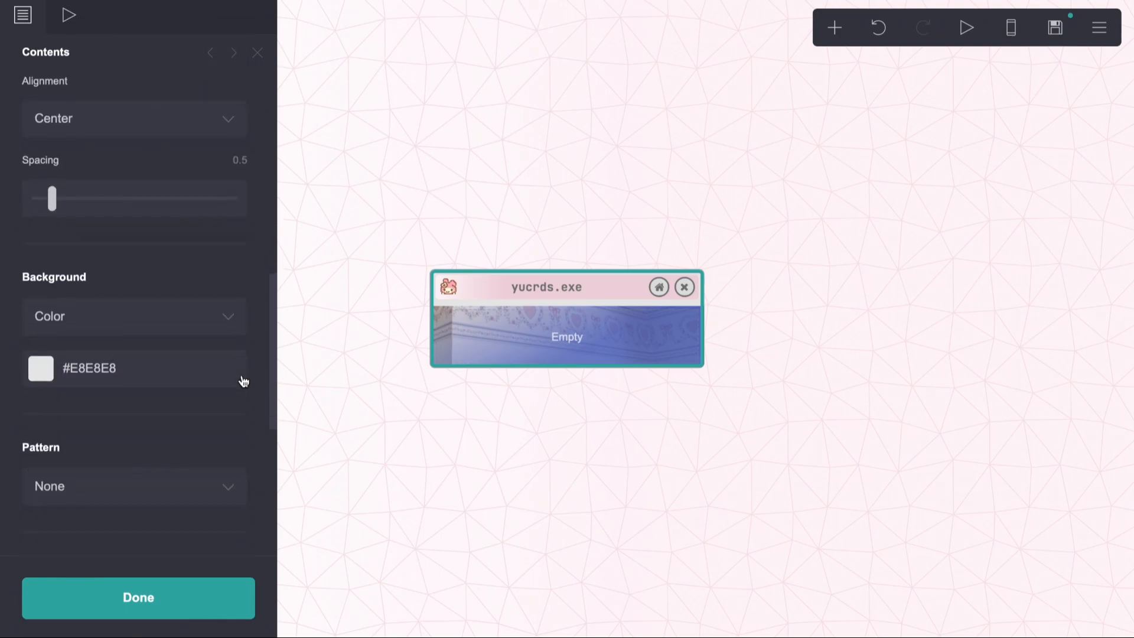
{"action": "left_click", "coordinate": [134, 246]}
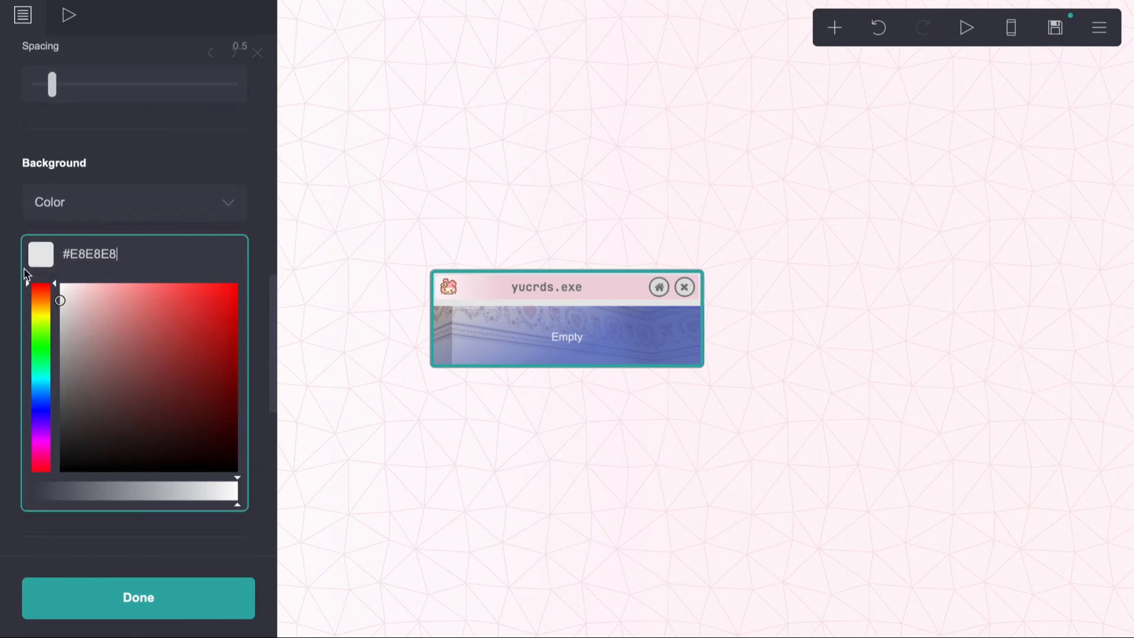
{"action": "key", "text": "ctrl+a"}
{"action": "key", "text": "ctrl+c"}
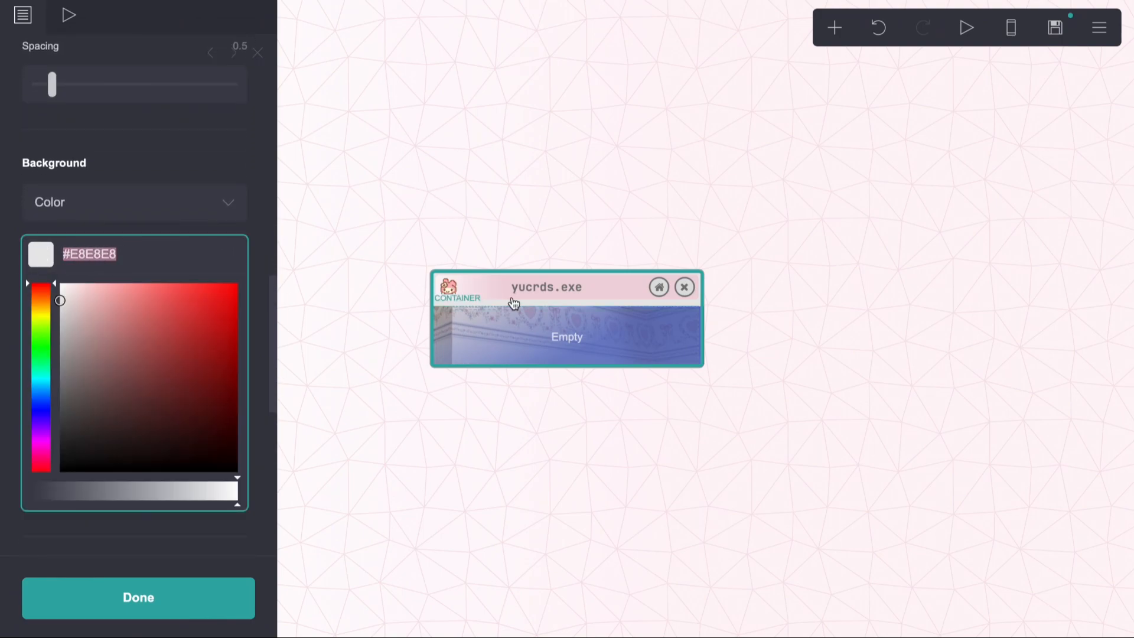
- Paste the copied gray #E8E8E8 as the second stop color of the container's overlay gradient
{"action": "left_click", "coordinate": [524, 349]}
{"action": "scroll", "coordinate": [128, 291], "scroll_direction": "down", "scroll_amount": 15}
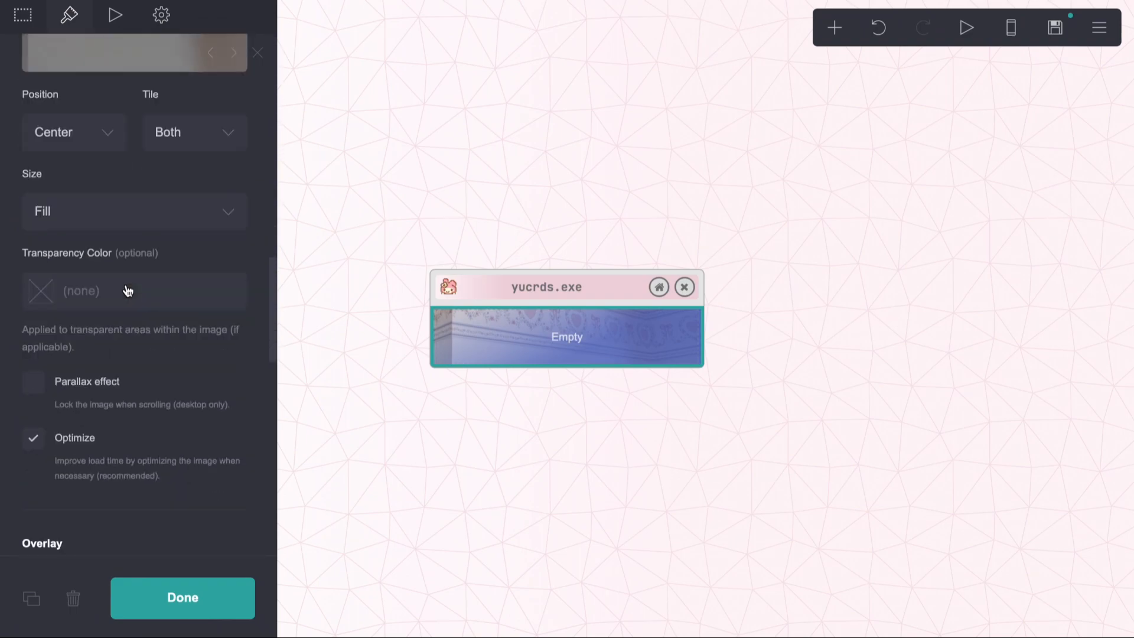
{"action": "scroll", "coordinate": [145, 336], "scroll_direction": "down", "scroll_amount": 4}
{"action": "left_click", "coordinate": [108, 410]}
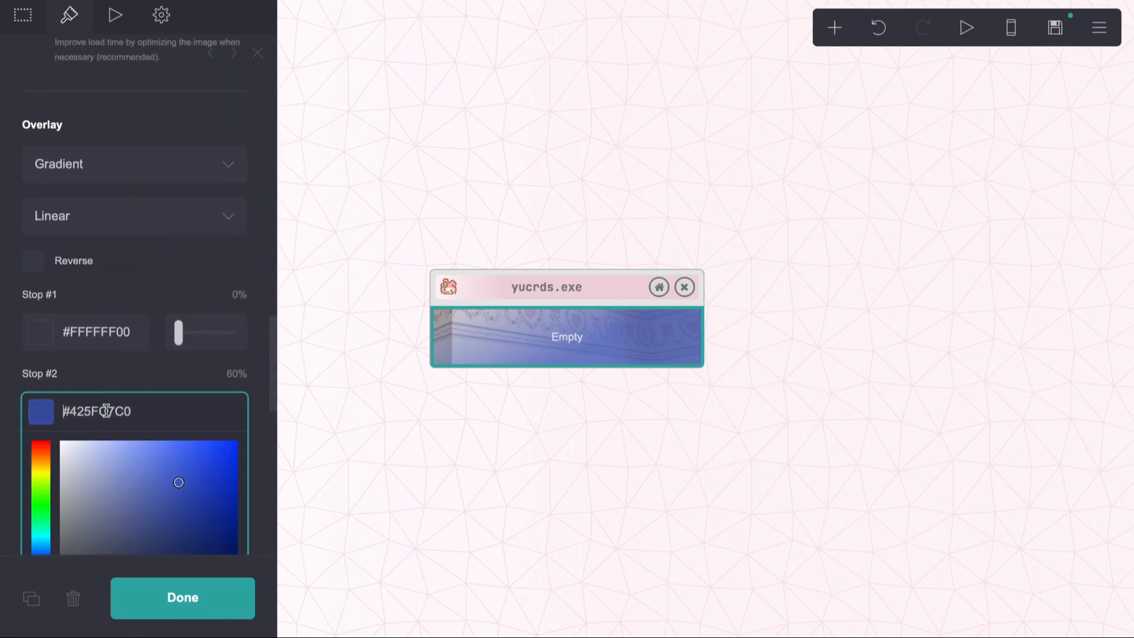
{"action": "double_click", "coordinate": [106, 411]}
{"action": "key", "text": "ctrl+v"}
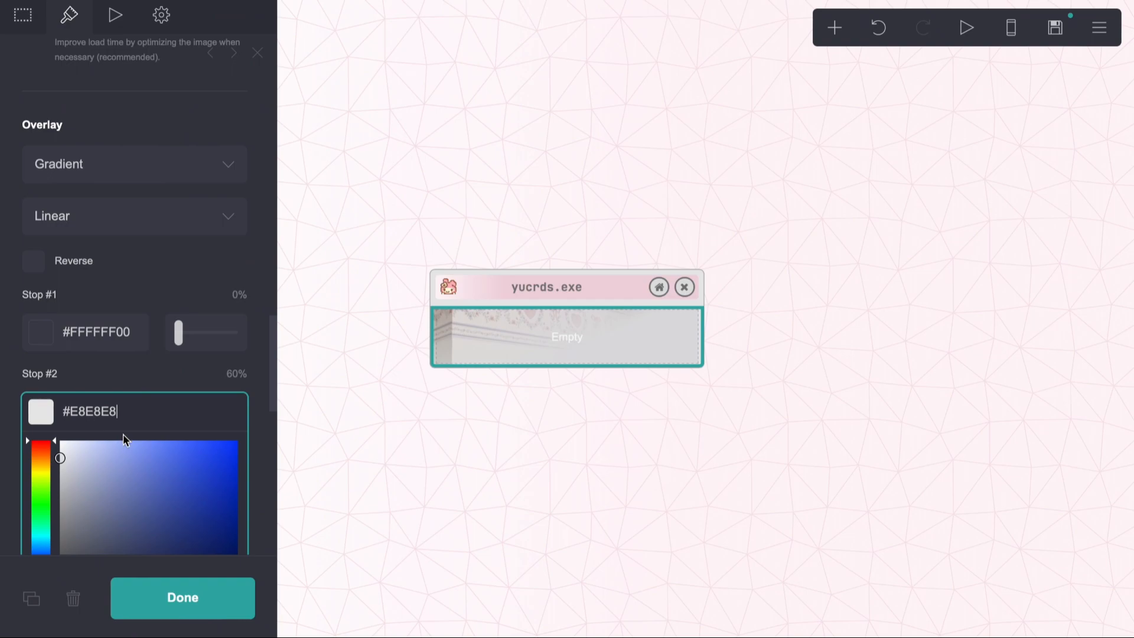
- Move the overlay gradient's second stop to 0% and its first stop to 29%
{"action": "left_click", "coordinate": [129, 381]}
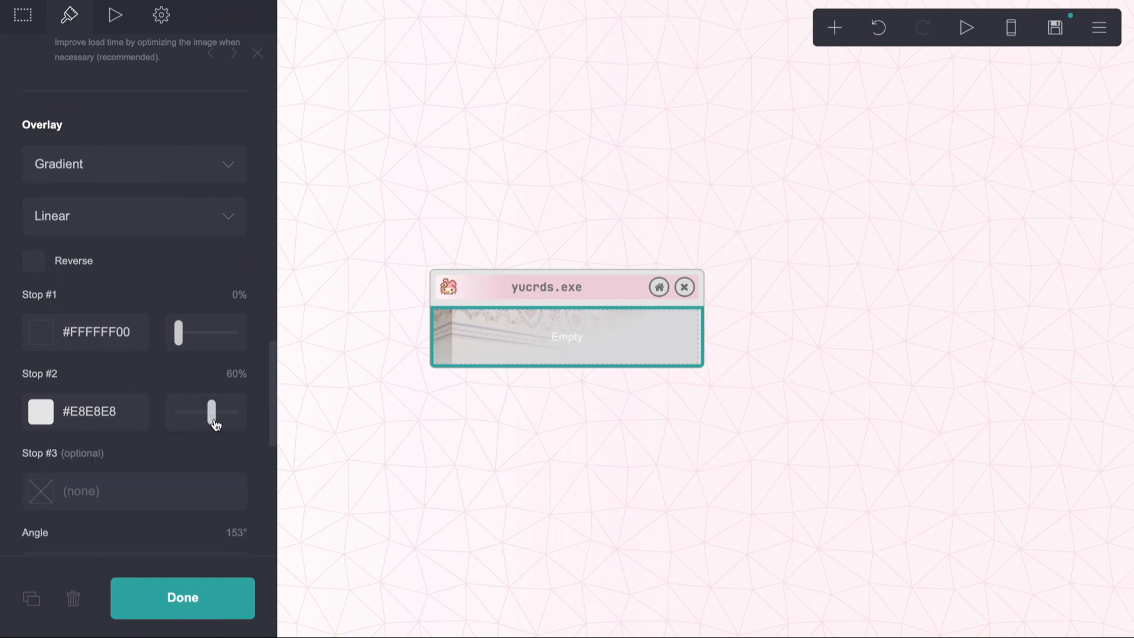
{"action": "left_click_drag", "start_coordinate": [214, 420], "coordinate": [141, 418]}
{"action": "left_click_drag", "start_coordinate": [185, 335], "coordinate": [196, 335]}
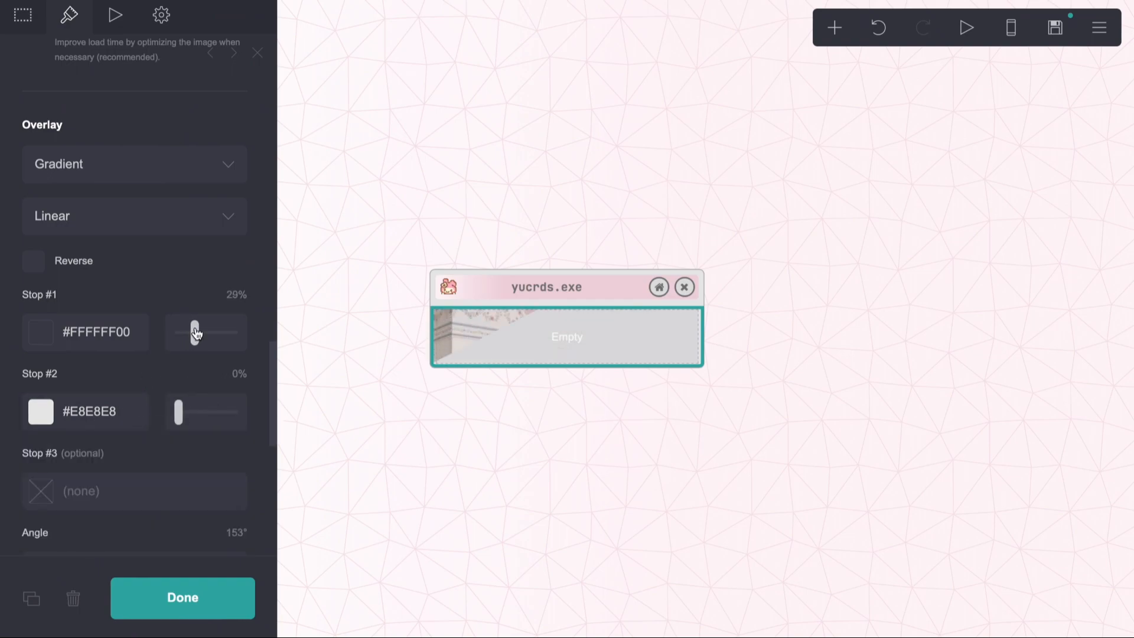
- Set the overlay gradient's angle to 180° and move its first stop to 75%
{"action": "key", "text": "BackSpace"}
{"action": "key", "text": "BackSpace"}
{"action": "type", "text": "80"}
{"action": "key", "text": "Return"}
{"action": "scroll", "coordinate": [154, 483], "scroll_direction": "down", "scroll_amount": 2}
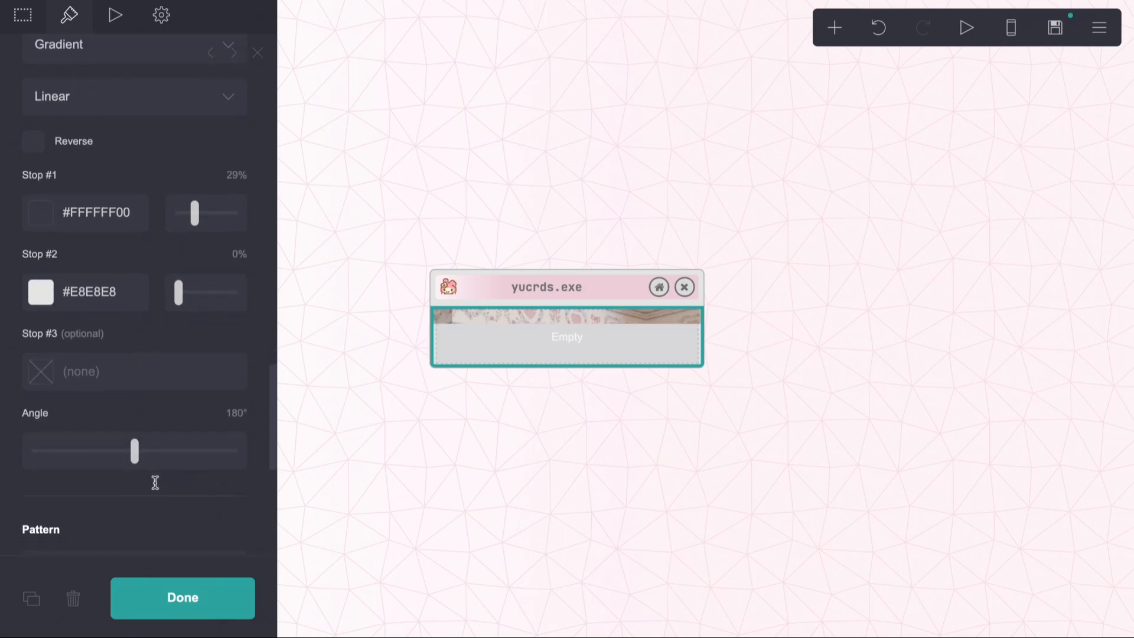
{"action": "left_click_drag", "start_coordinate": [195, 213], "coordinate": [222, 224]}
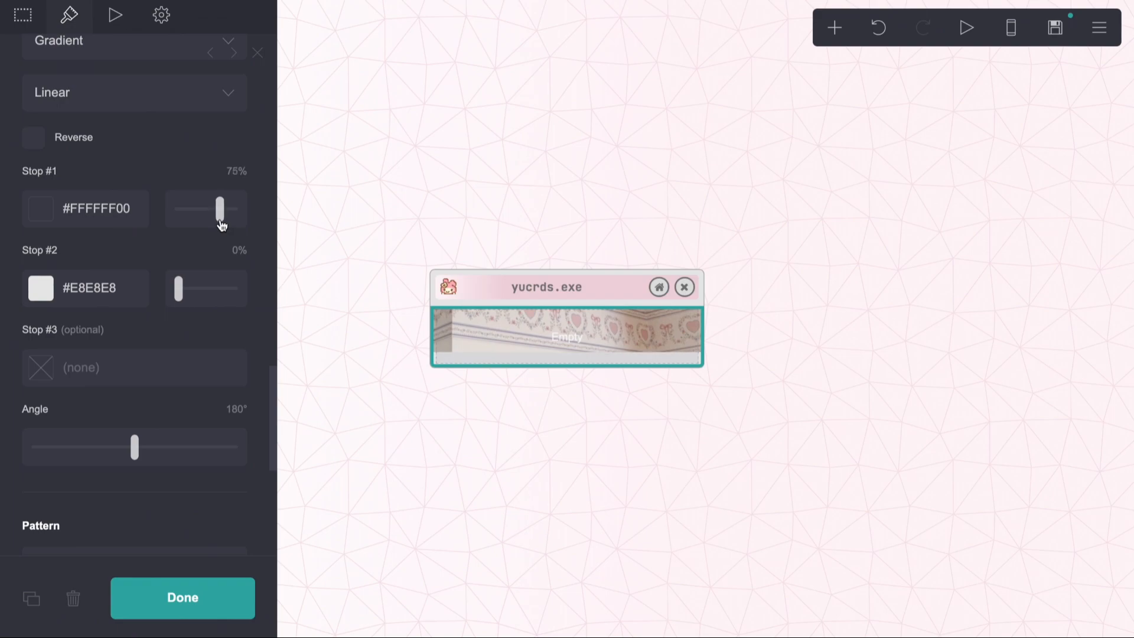
{"action": "left_click", "coordinate": [623, 455]}
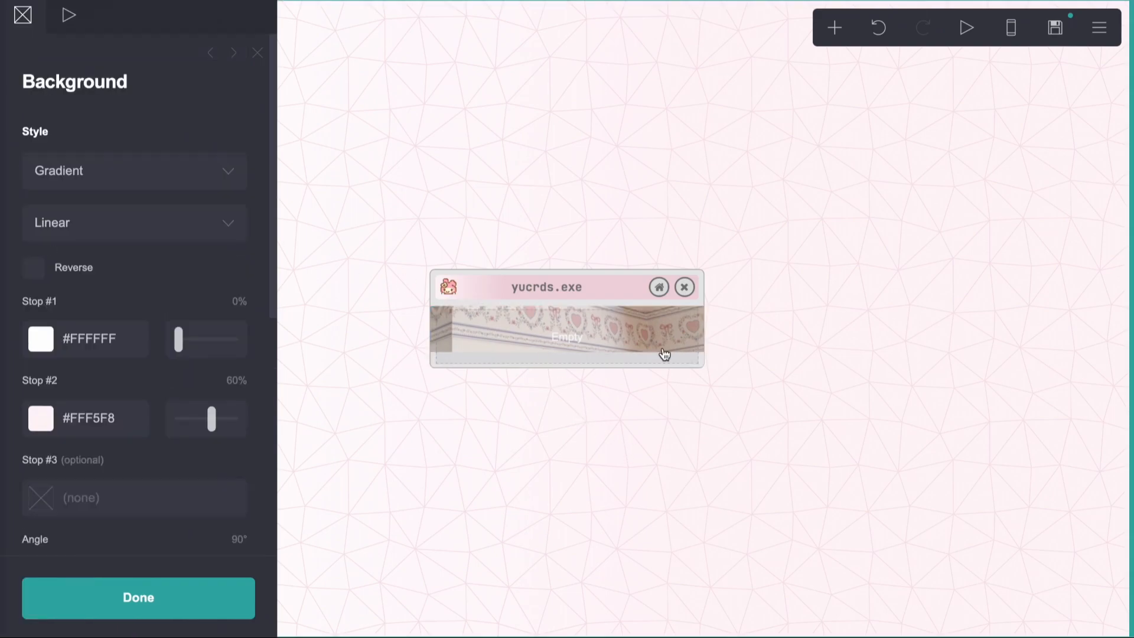
- Add an image element inside the wallpaper container and set its width to 15
{"action": "left_click", "coordinate": [835, 28]}
{"action": "left_click", "coordinate": [620, 119]}
{"action": "left_click_drag", "start_coordinate": [590, 362], "coordinate": [556, 225]}
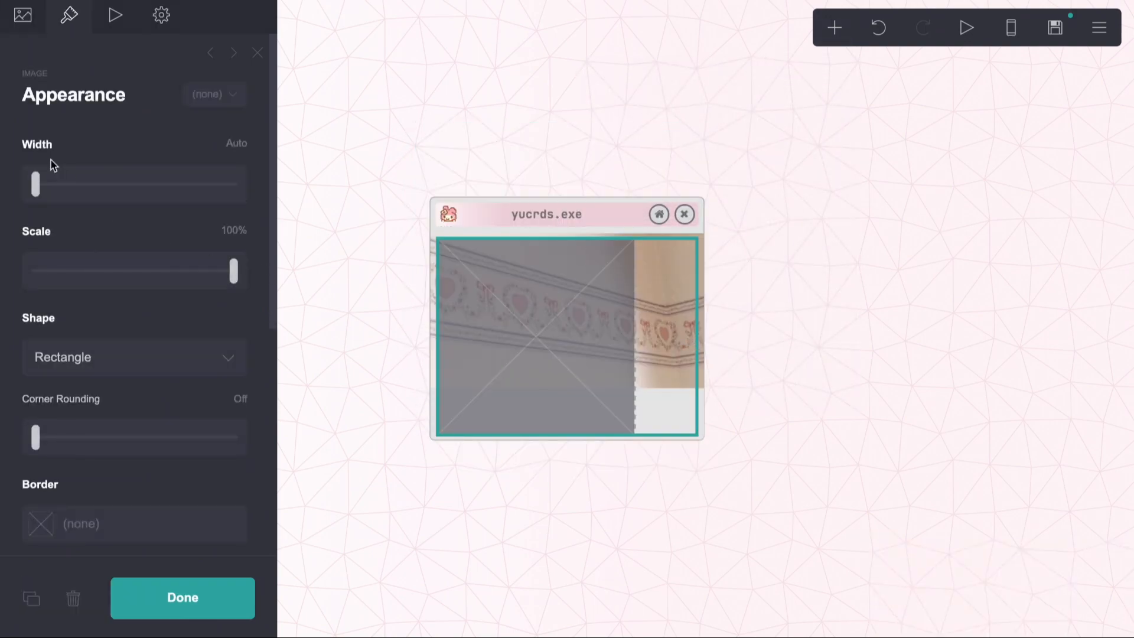
{"action": "left_click", "coordinate": [236, 144]}
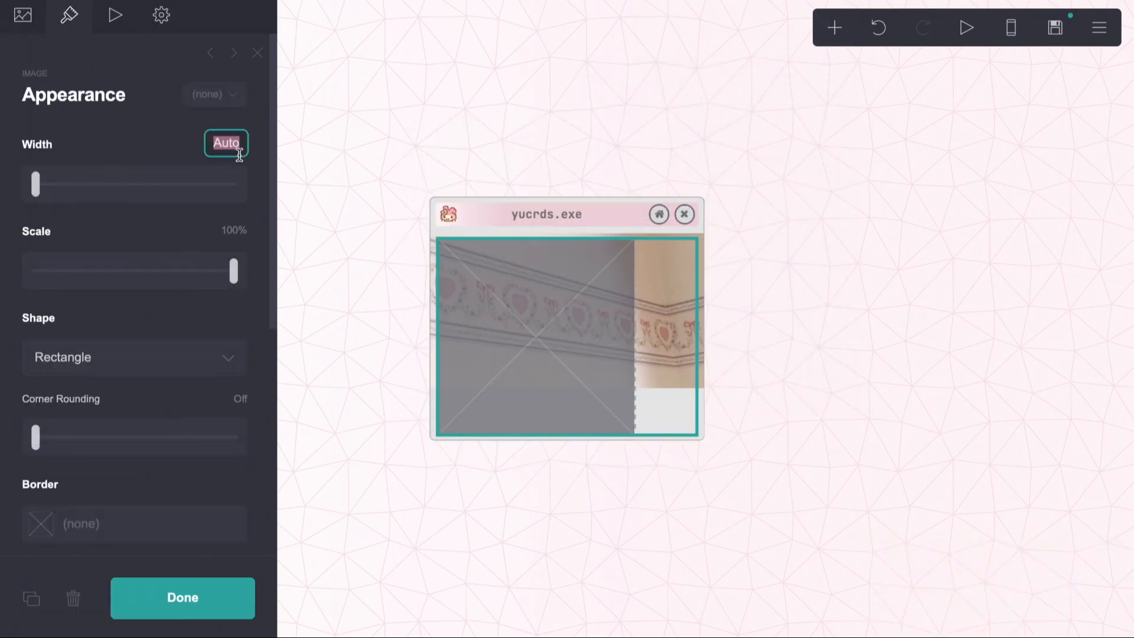
{"action": "type", "text": "15"}
{"action": "key", "text": "Return"}
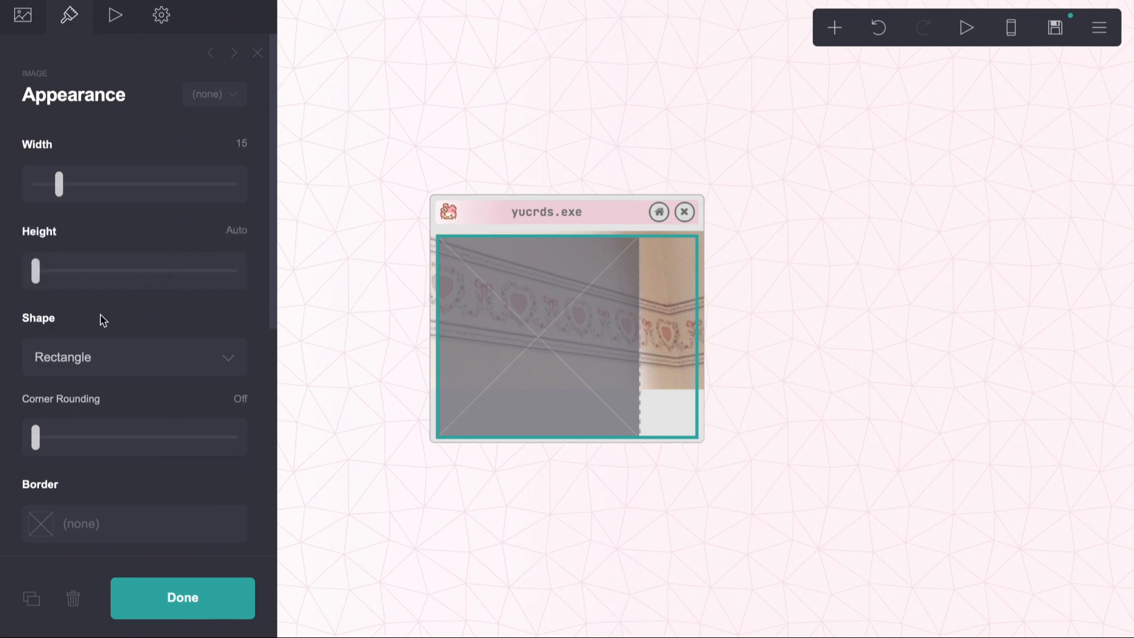
- Change the new image element's shape to Circle
{"action": "scroll", "coordinate": [100, 322], "scroll_direction": "down", "scroll_amount": 5}
{"action": "left_click", "coordinate": [113, 122]}
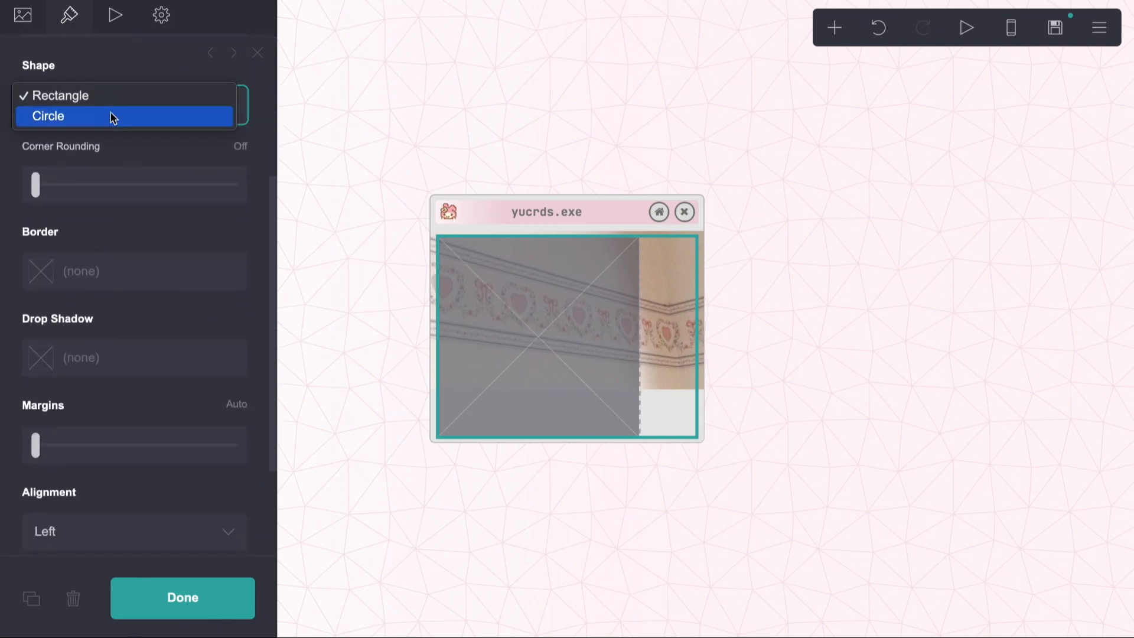
{"action": "left_click", "coordinate": [113, 118]}
- Open the alignment choices of the circular image element
{"action": "scroll", "coordinate": [158, 359], "scroll_direction": "down", "scroll_amount": 3}
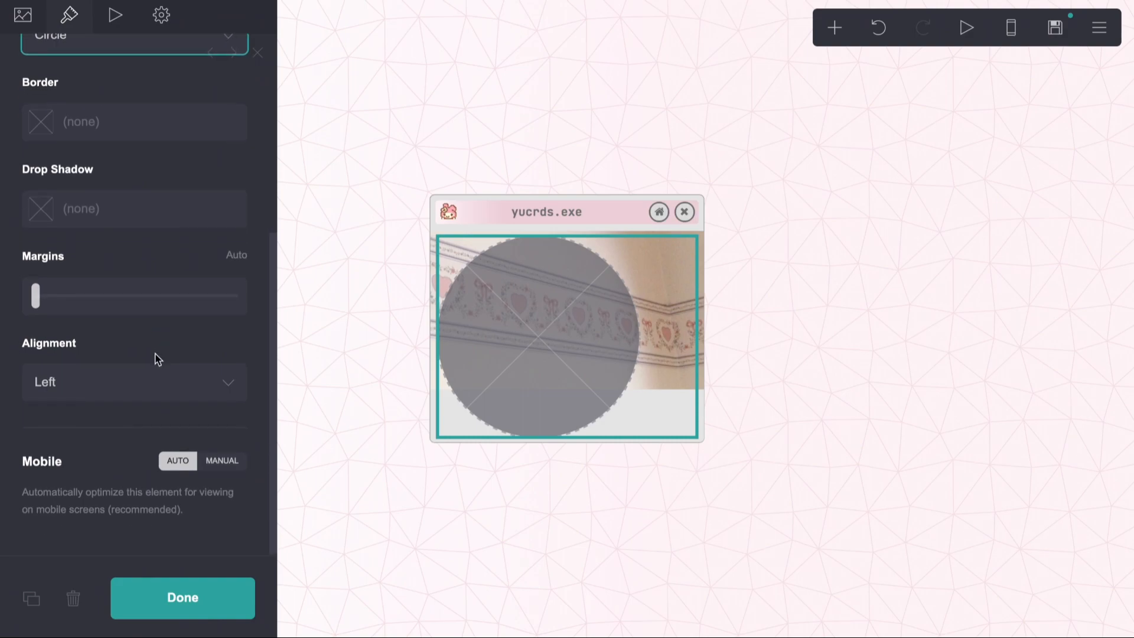
{"action": "scroll", "coordinate": [157, 359], "scroll_direction": "up", "scroll_amount": 1}
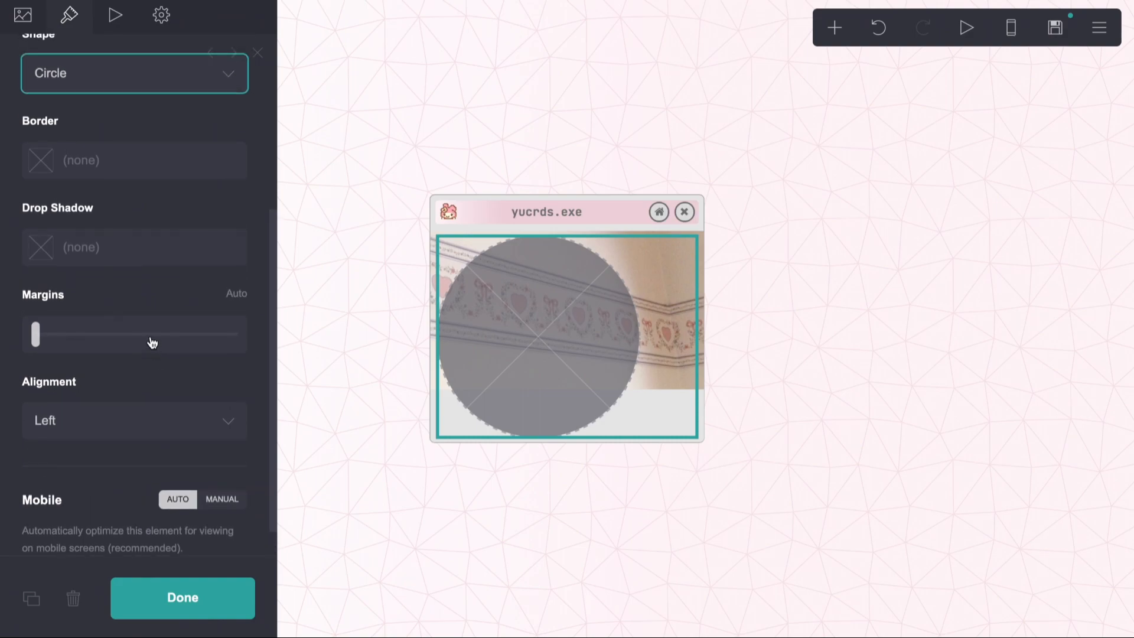
{"action": "left_click", "coordinate": [150, 413]}
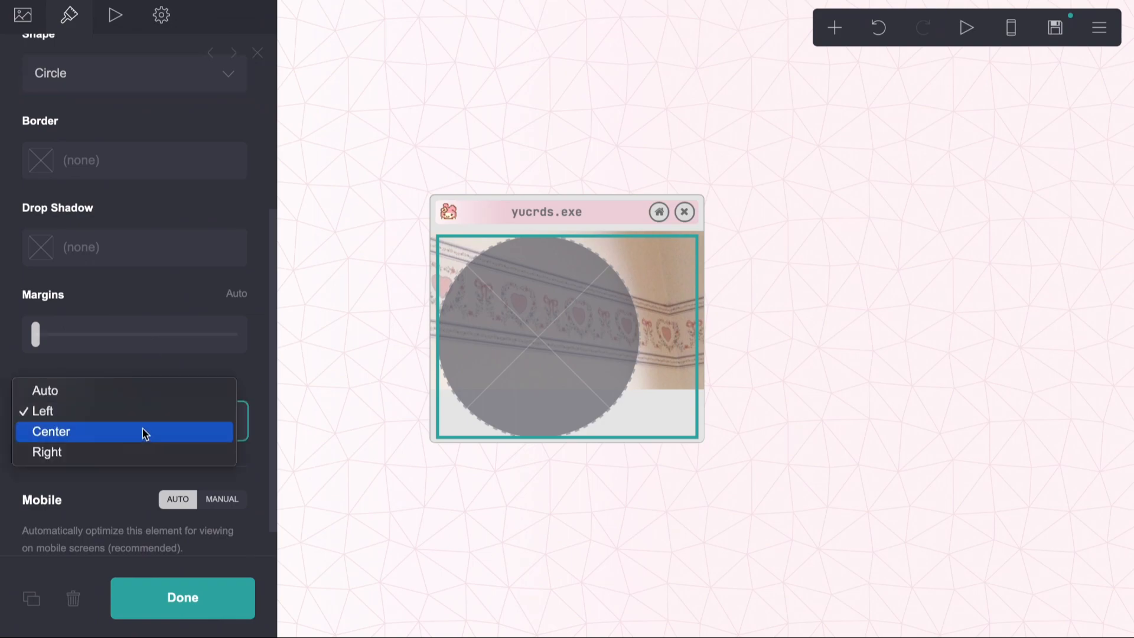
- Try center alignment on the circular image and restore its alignment to Left
{"action": "left_click", "coordinate": [143, 431]}
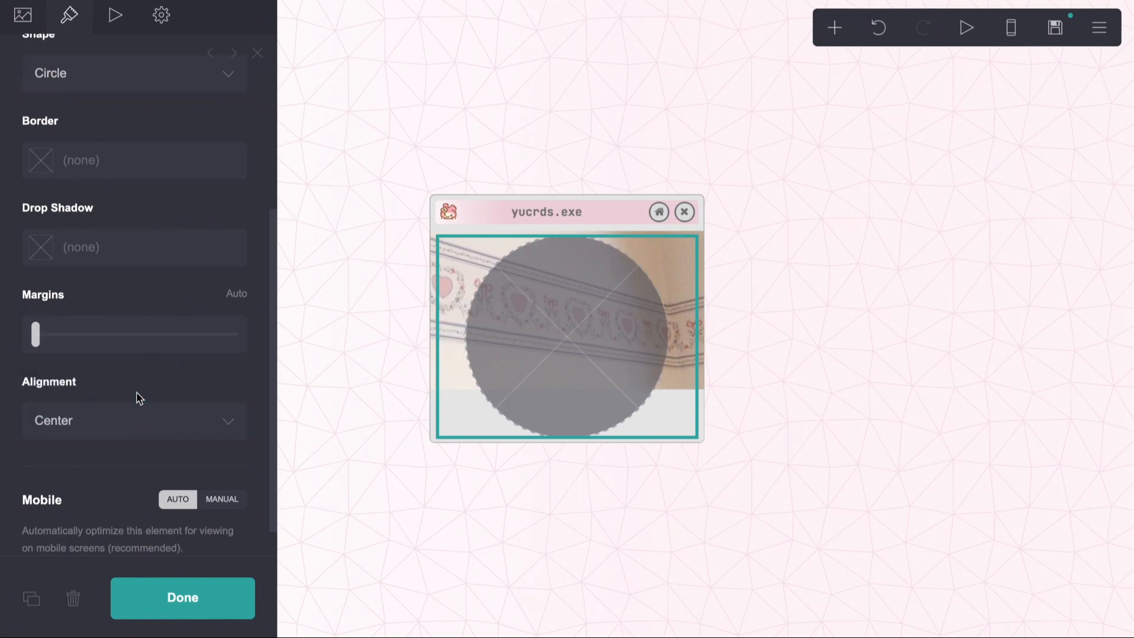
{"action": "left_click", "coordinate": [131, 405]}
{"action": "left_click", "coordinate": [126, 392]}
- Set the contents position of the container holding the circular image to Bottom
{"action": "left_click", "coordinate": [450, 228]}
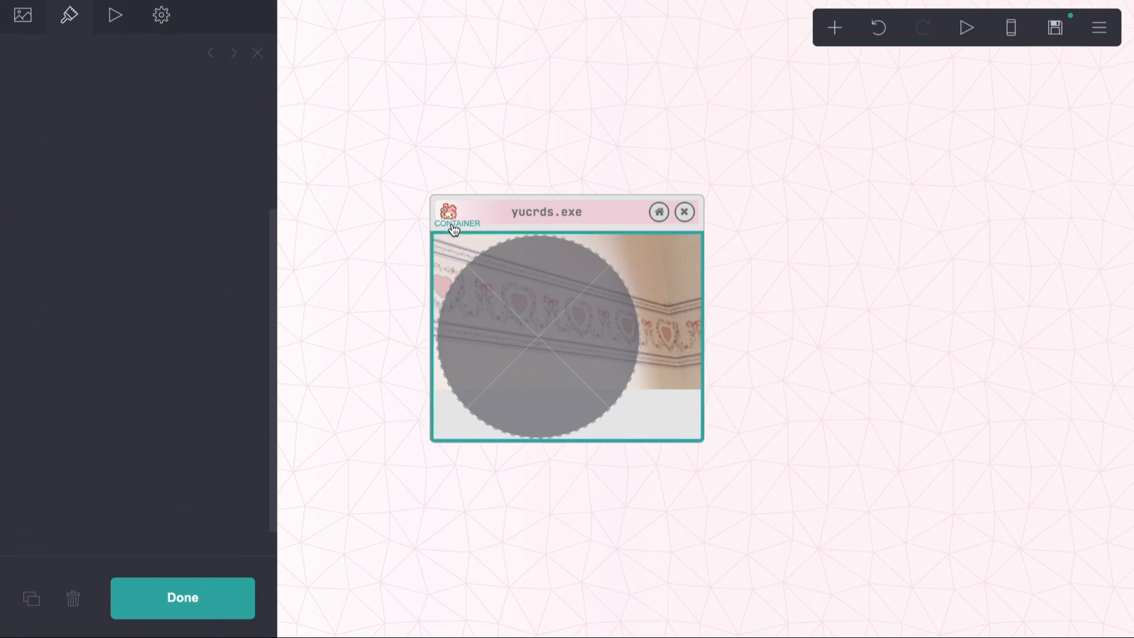
{"action": "scroll", "coordinate": [113, 229], "scroll_direction": "down", "scroll_amount": 15}
{"action": "scroll", "coordinate": [113, 229], "scroll_direction": "up", "scroll_amount": 7}
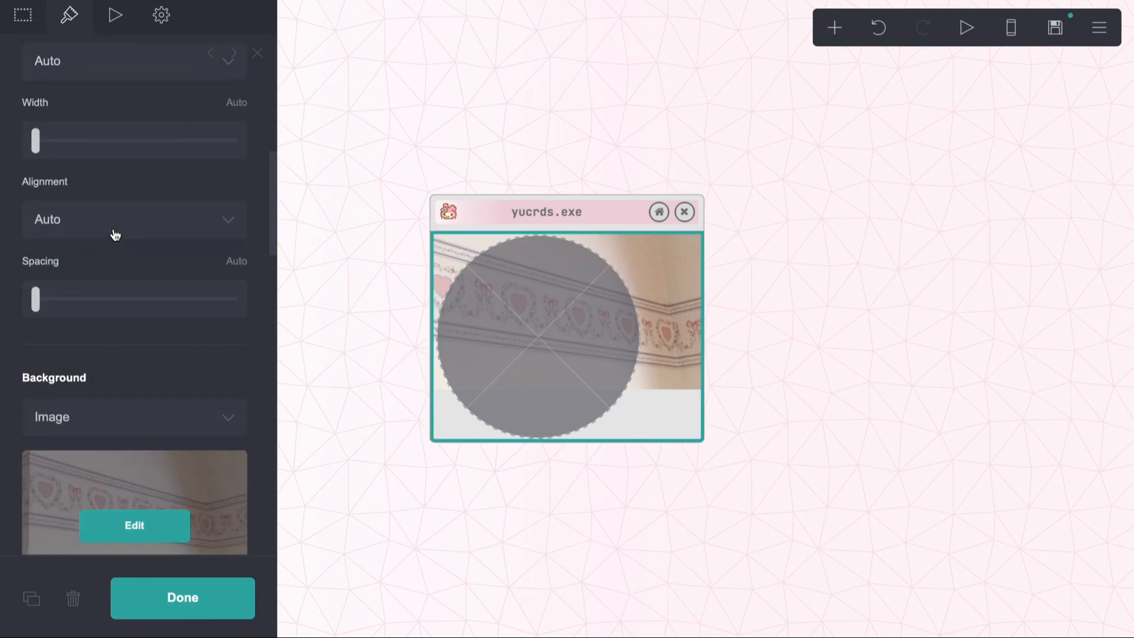
{"action": "left_click", "coordinate": [104, 171]}
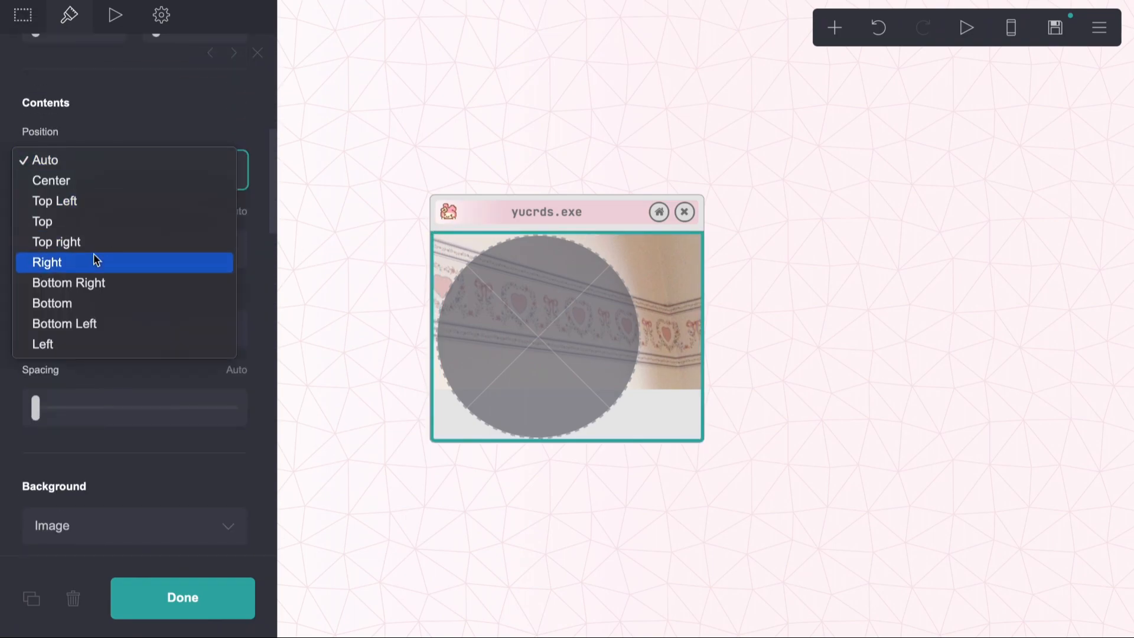
{"action": "left_click", "coordinate": [94, 303]}
- Shrink the circular image to a width of 3.625
{"action": "left_click", "coordinate": [496, 312]}
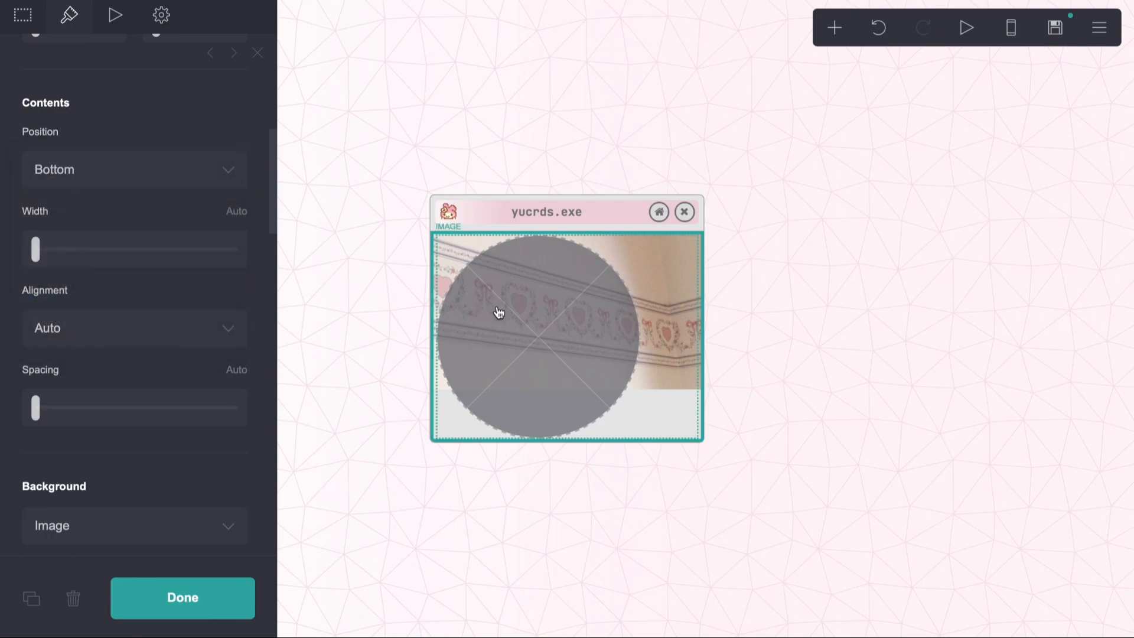
{"action": "left_click_drag", "start_coordinate": [60, 191], "coordinate": [42, 197]}
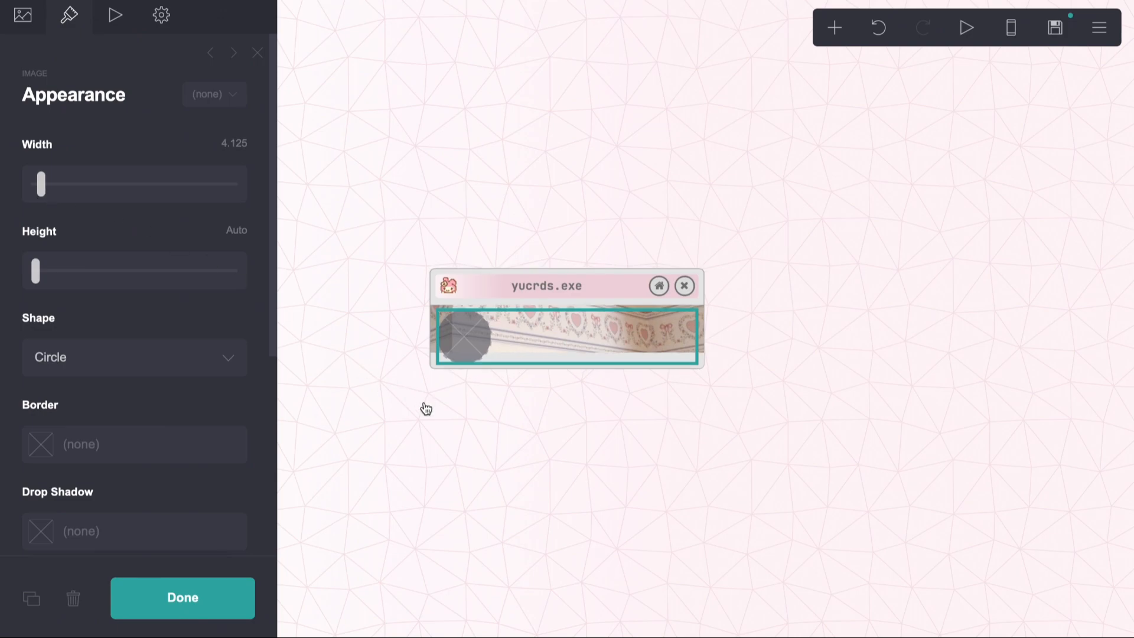
{"action": "left_click_drag", "start_coordinate": [42, 189], "coordinate": [42, 189]}
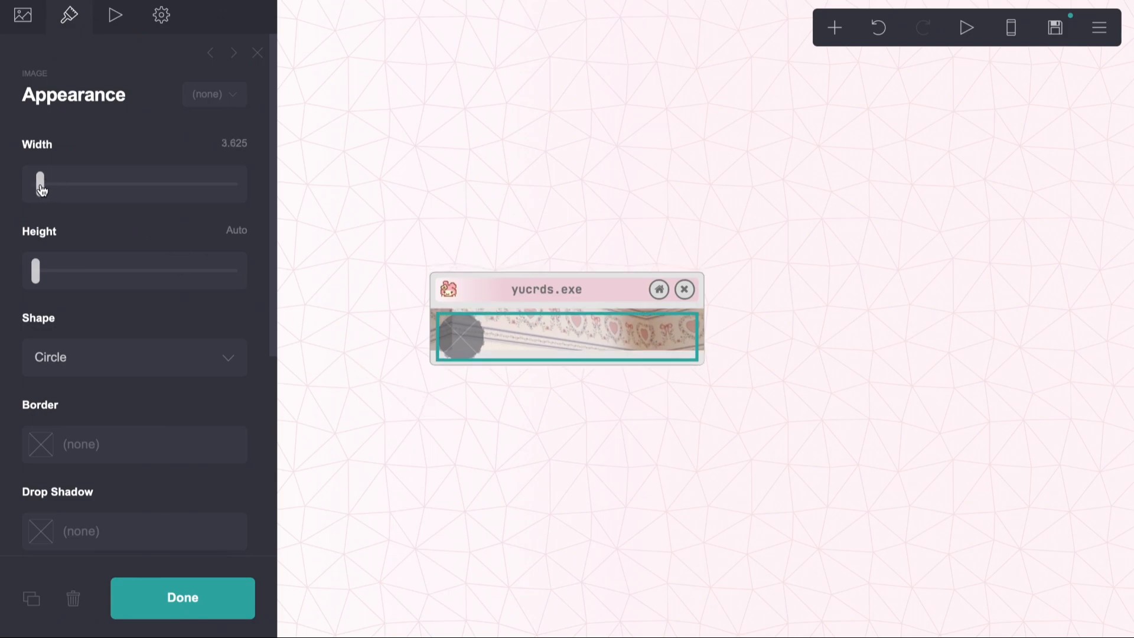
- Upload the recent 10.48.17 AM screenshot file as the circular image's picture
{"action": "left_click", "coordinate": [23, 14]}
{"action": "left_click", "coordinate": [115, 193]}
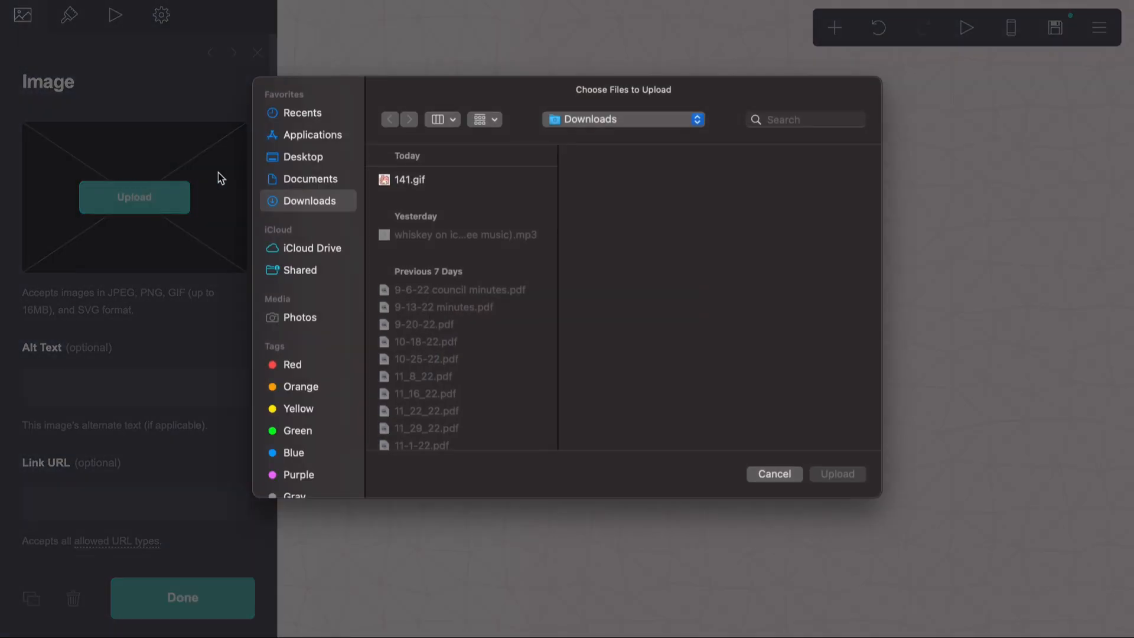
{"action": "left_click", "coordinate": [301, 112]}
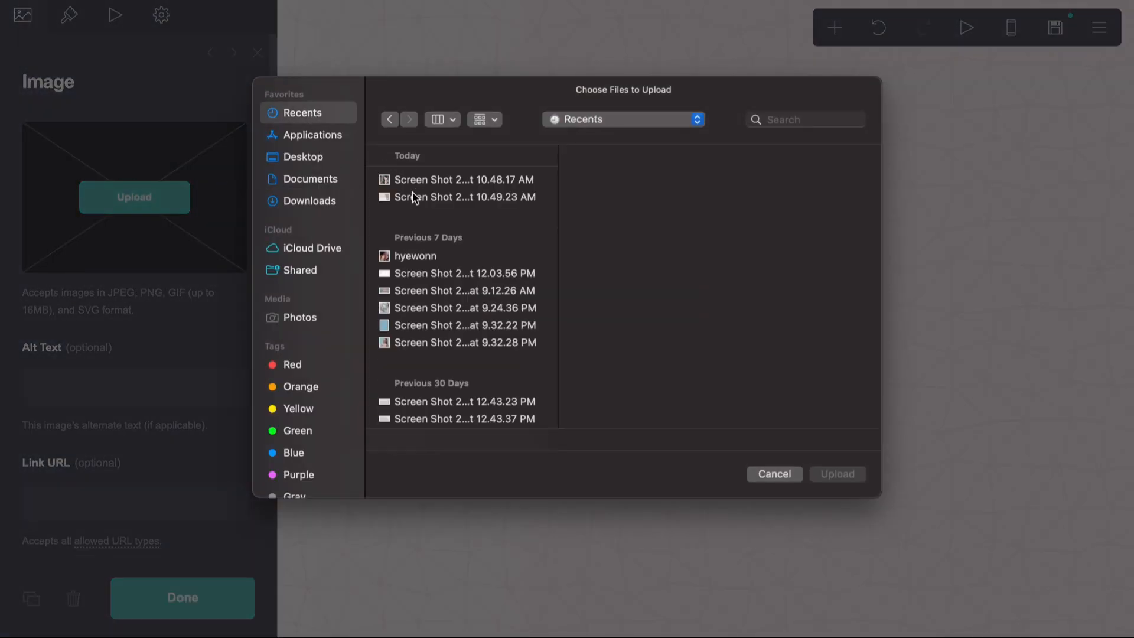
{"action": "left_click", "coordinate": [417, 180]}
{"action": "left_click", "coordinate": [834, 483]}
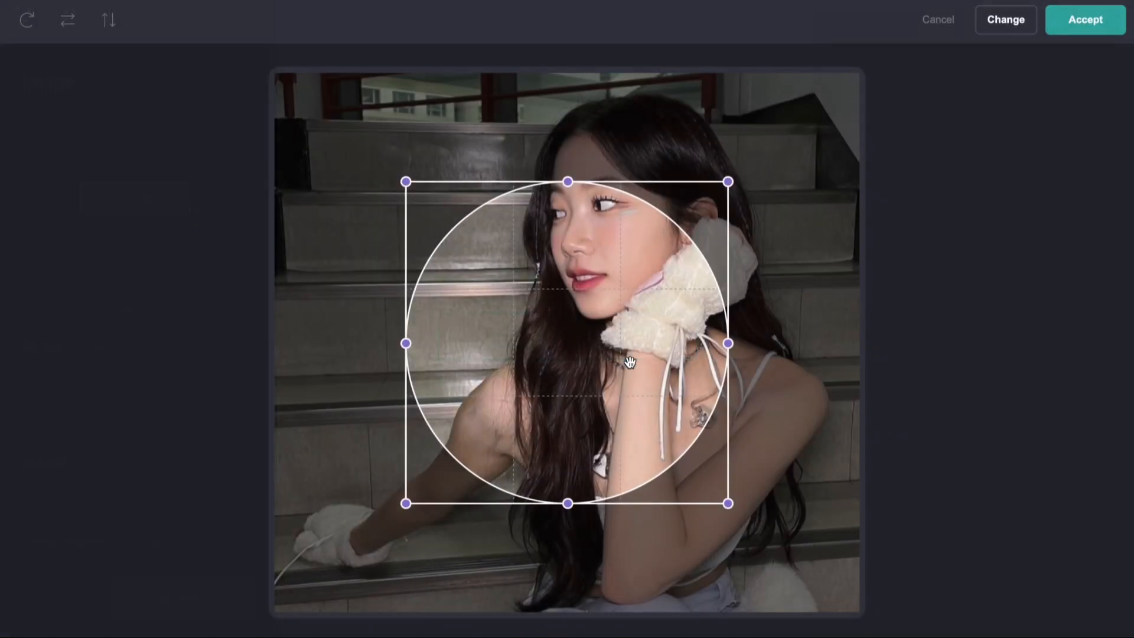
- Move and enlarge the circular crop to frame the woman's head and raised hand, and accept the crop
{"action": "left_click_drag", "start_coordinate": [620, 358], "coordinate": [686, 253]}
{"action": "left_click_drag", "start_coordinate": [468, 412], "coordinate": [425, 443]}
{"action": "left_click_drag", "start_coordinate": [639, 332], "coordinate": [636, 358]}
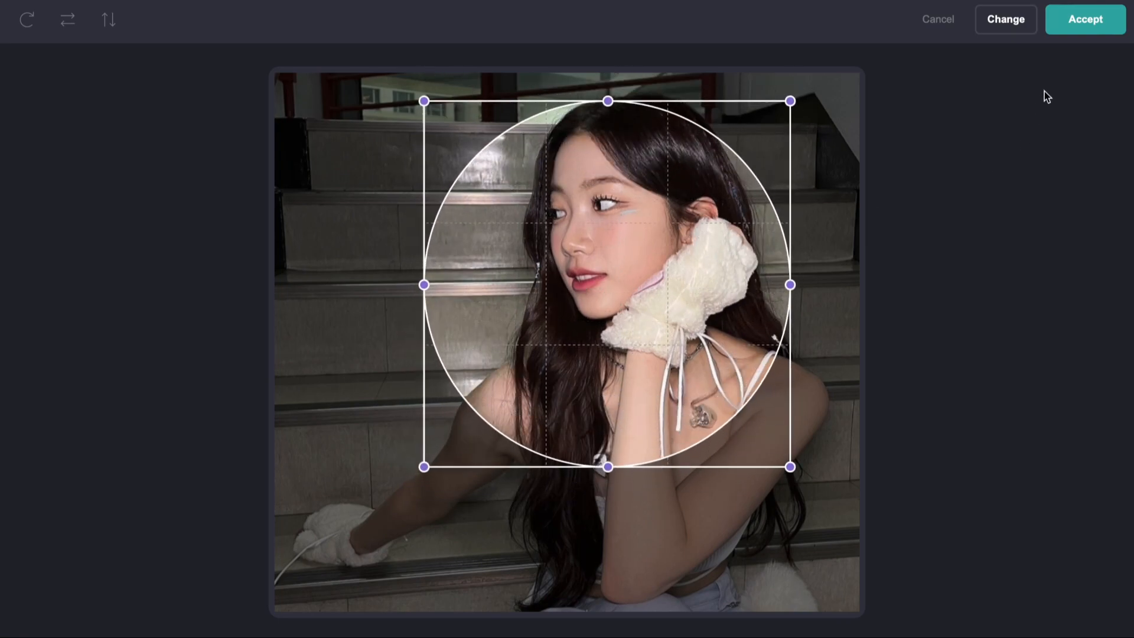
{"action": "left_click", "coordinate": [1087, 30]}
{"action": "left_click", "coordinate": [815, 395]}
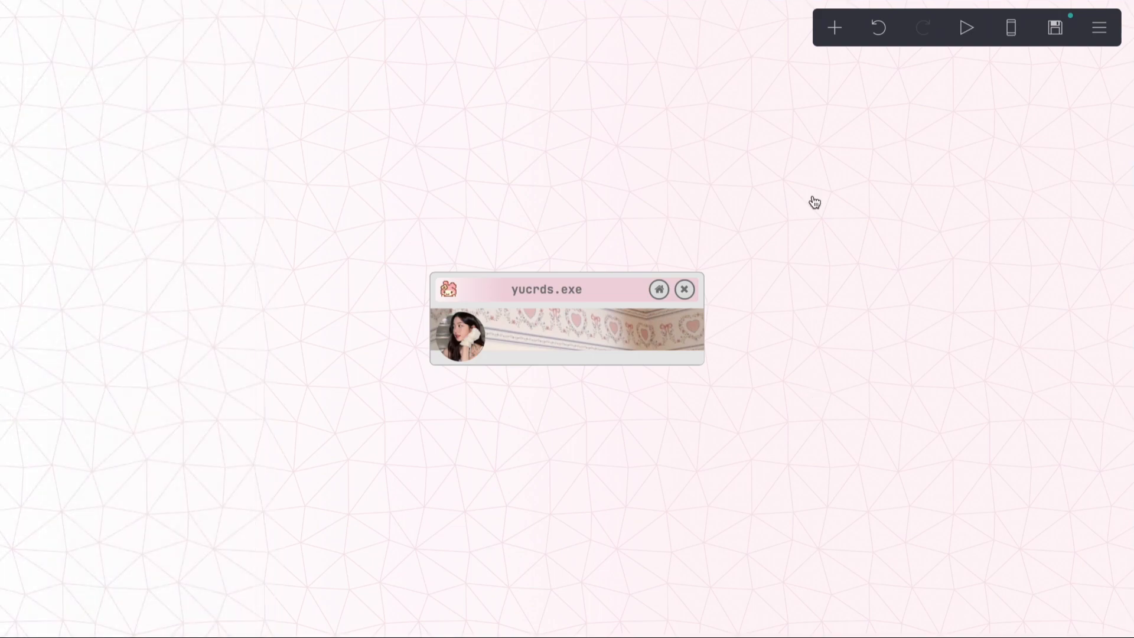
- Add a text element and place it beneath the circular image inside the lower container
{"action": "left_click", "coordinate": [834, 28]}
{"action": "left_click", "coordinate": [637, 87]}
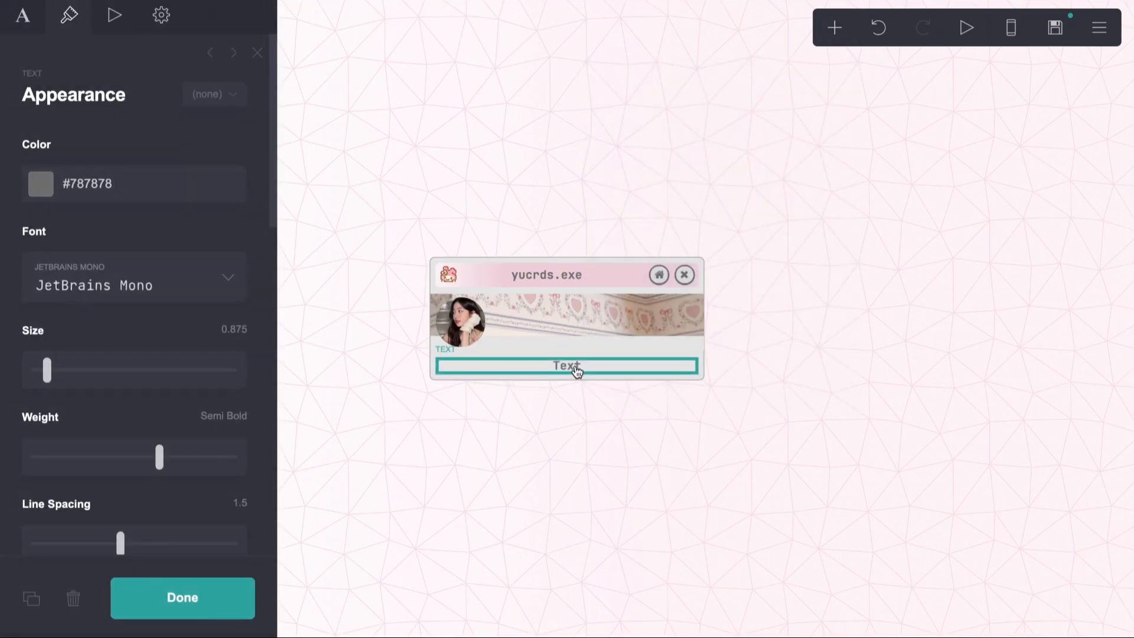
{"action": "left_click_drag", "start_coordinate": [577, 370], "coordinate": [465, 341]}
- Style the new text with the Default font, Thin weight and size 0.75
{"action": "left_click", "coordinate": [151, 184]}
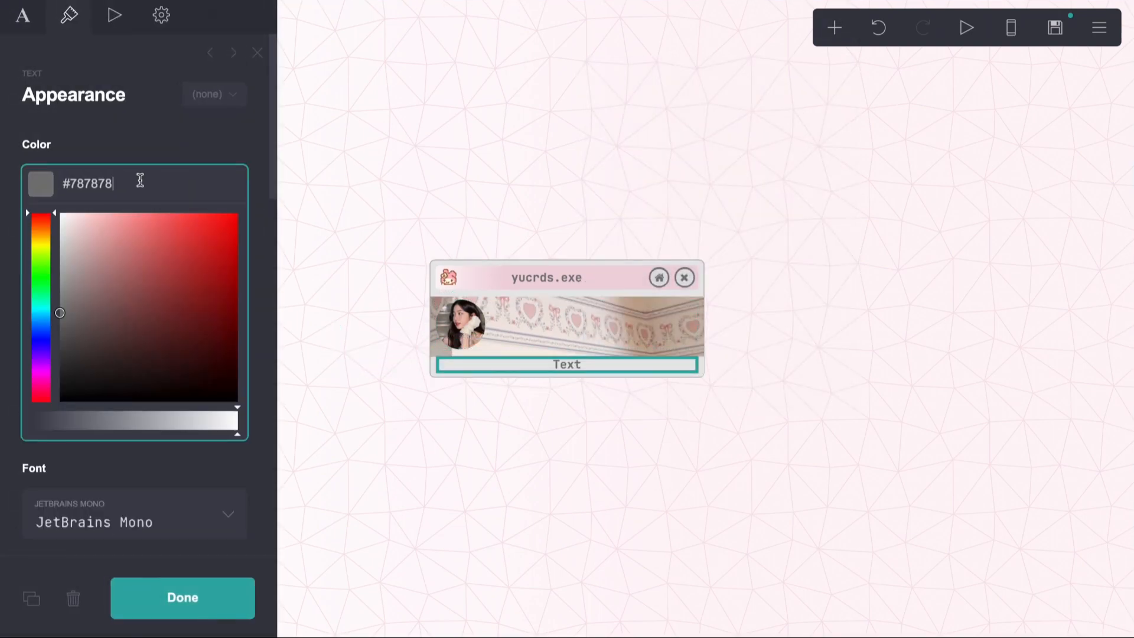
{"action": "left_click", "coordinate": [130, 150]}
{"action": "left_click", "coordinate": [128, 292]}
{"action": "left_click", "coordinate": [128, 291]}
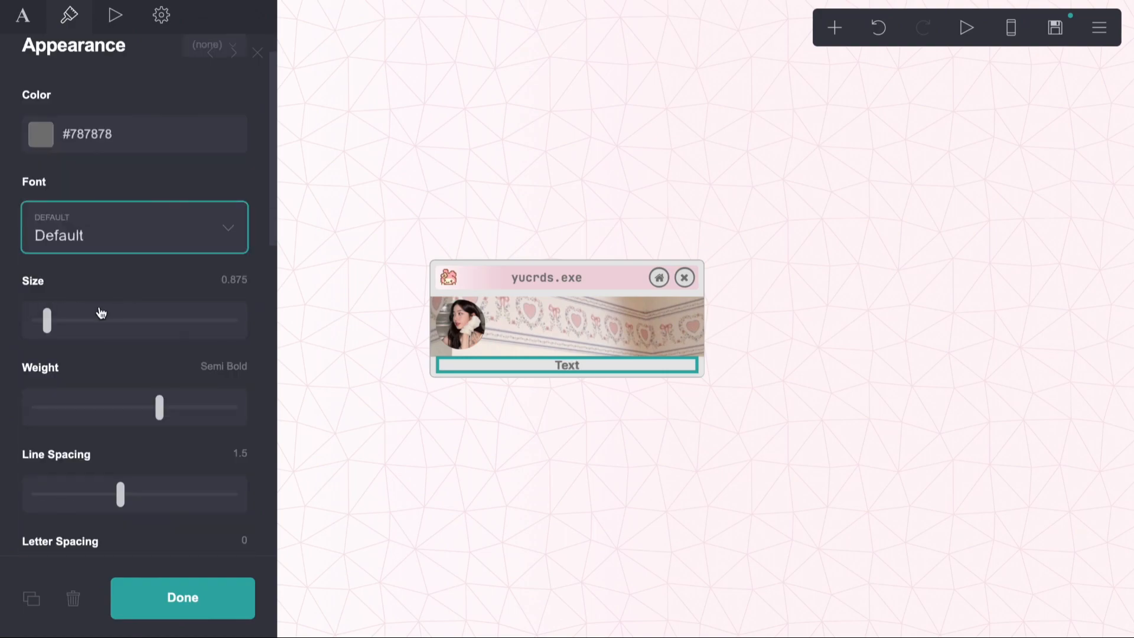
{"action": "left_click_drag", "start_coordinate": [154, 417], "coordinate": [3, 410]}
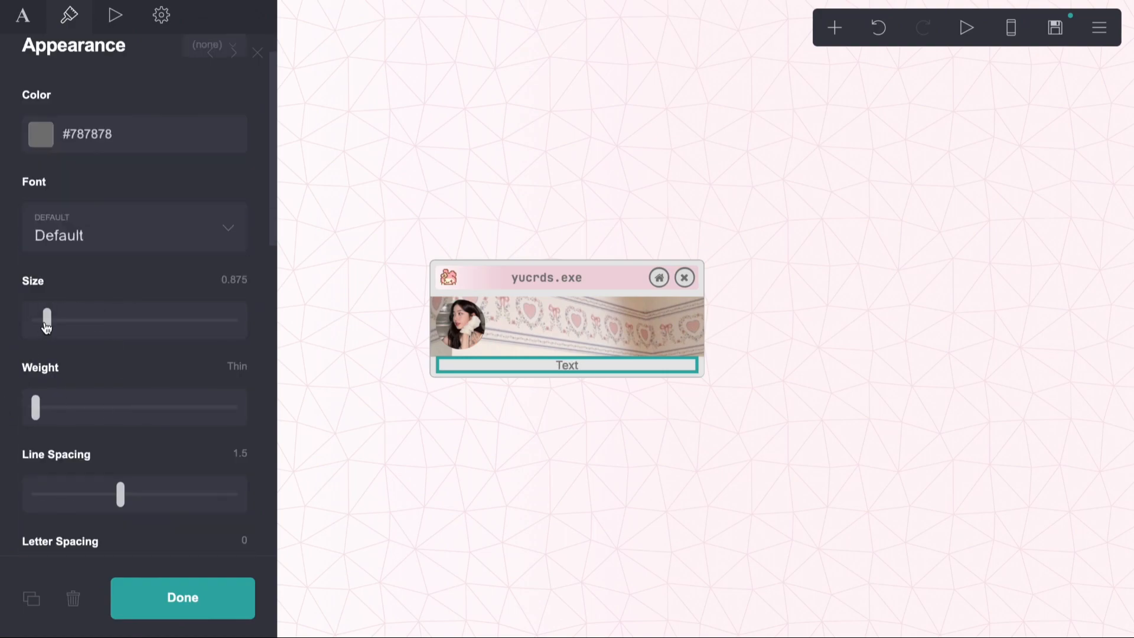
{"action": "left_click_drag", "start_coordinate": [46, 326], "coordinate": [43, 326]}
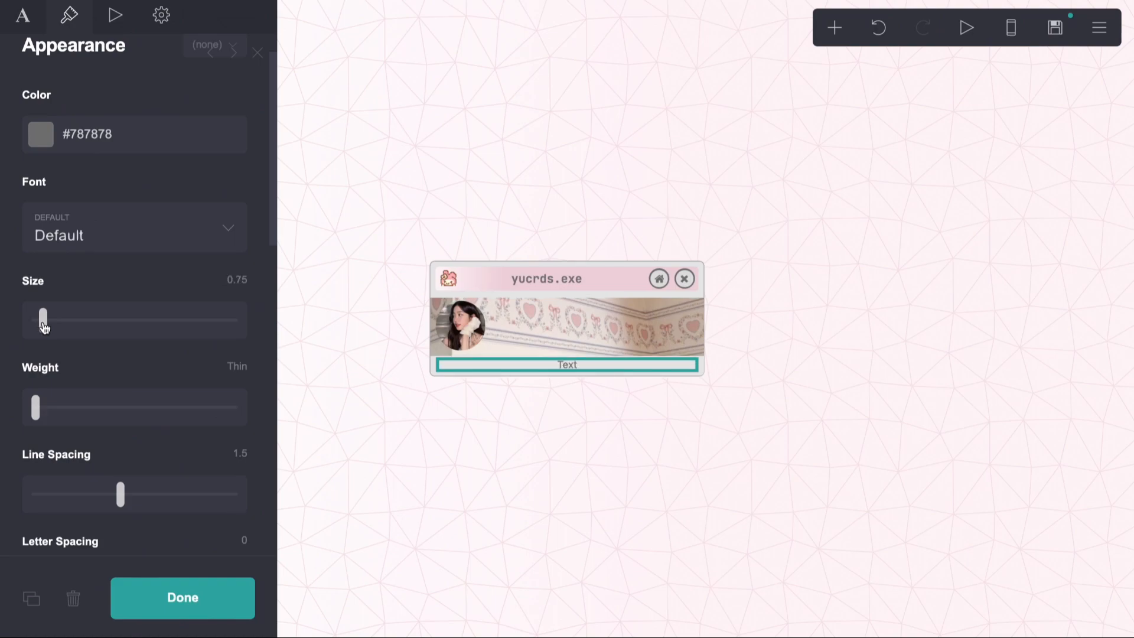
- Set the contents spacing of the container holding the image and text to 0
{"action": "scroll", "coordinate": [65, 343], "scroll_direction": "down", "scroll_amount": 5}
{"action": "left_click", "coordinate": [493, 321]}
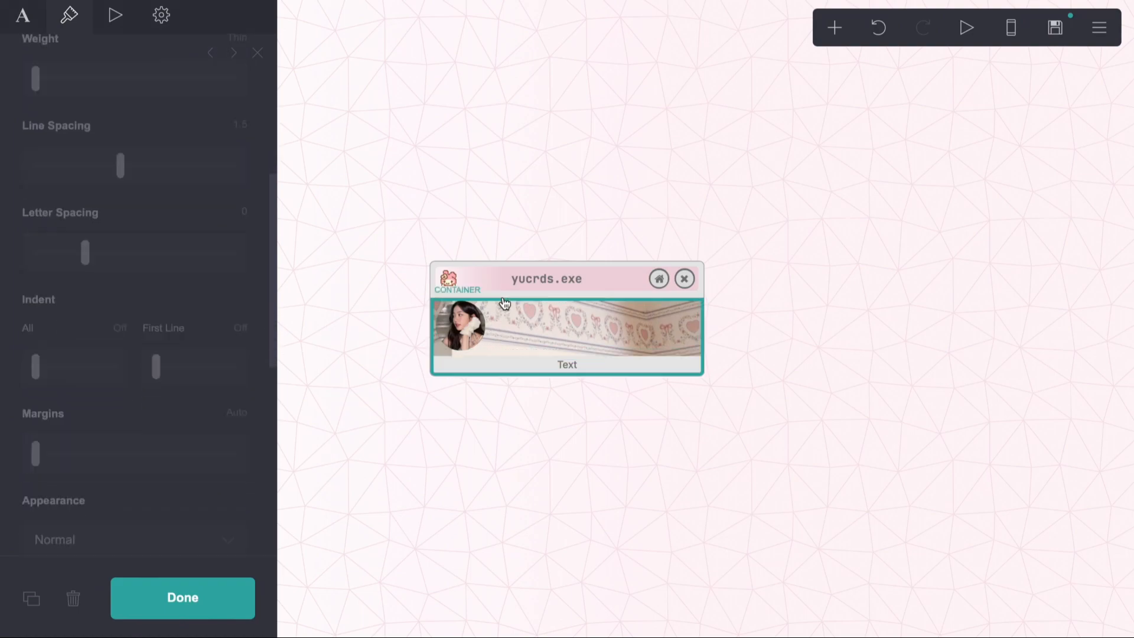
{"action": "scroll", "coordinate": [149, 326], "scroll_direction": "down", "scroll_amount": 7}
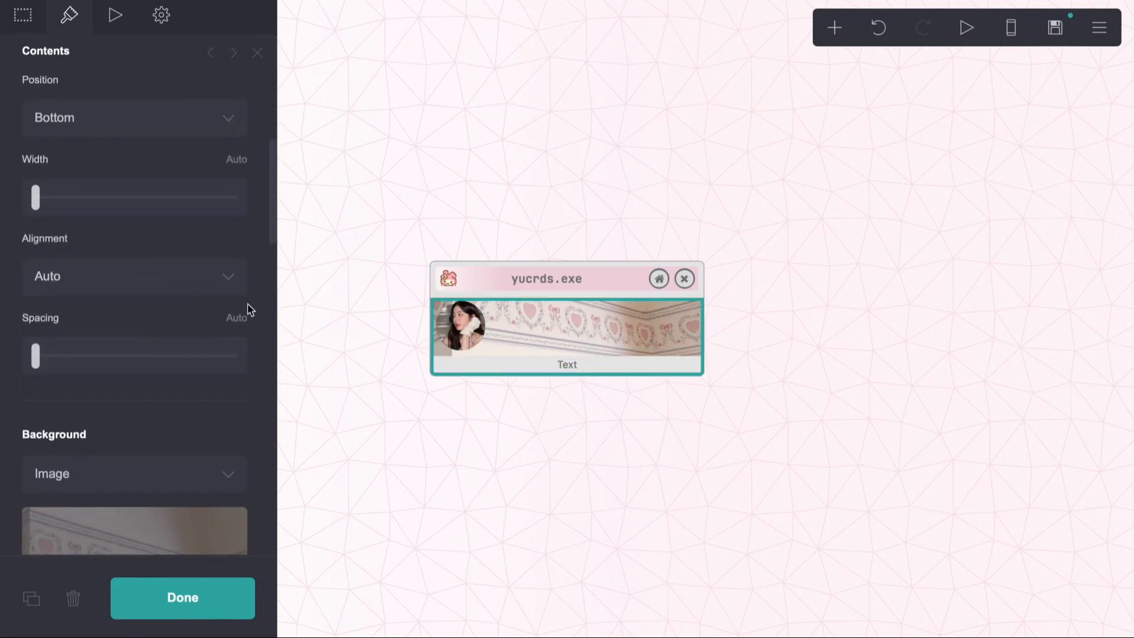
{"action": "key", "text": "BackSpace"}
{"action": "key", "text": "BackSpace"}
{"action": "key", "text": "BackSpace"}
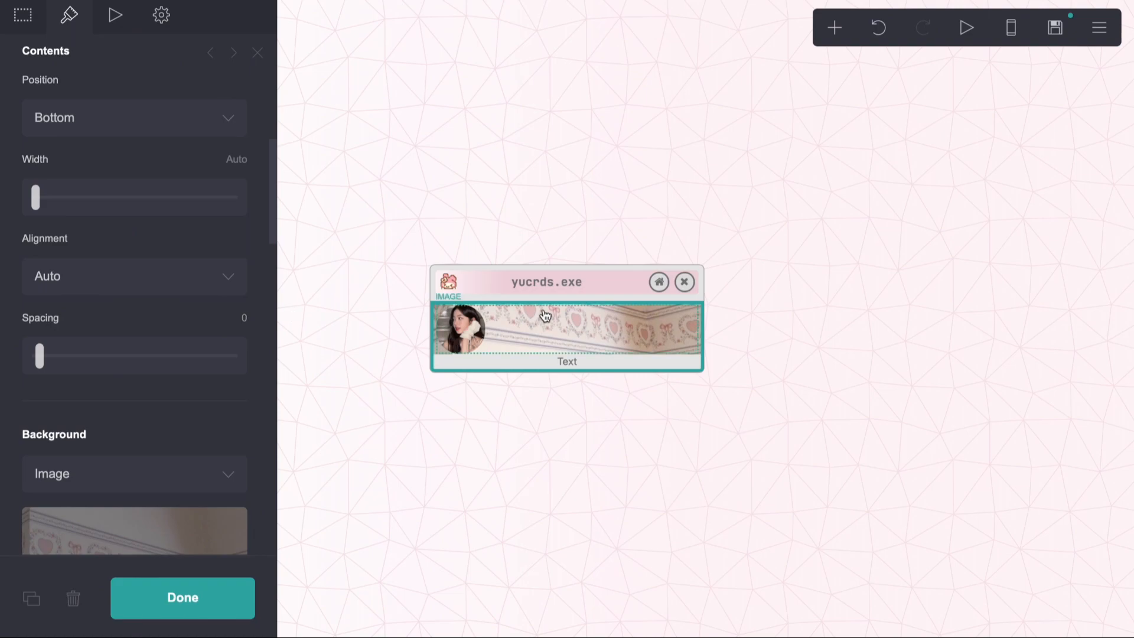
- Set the alignment of the text below the circular image to Left
{"action": "left_click", "coordinate": [578, 366]}
{"action": "scroll", "coordinate": [118, 378], "scroll_direction": "down", "scroll_amount": 2}
{"action": "scroll", "coordinate": [146, 413], "scroll_direction": "down", "scroll_amount": 10}
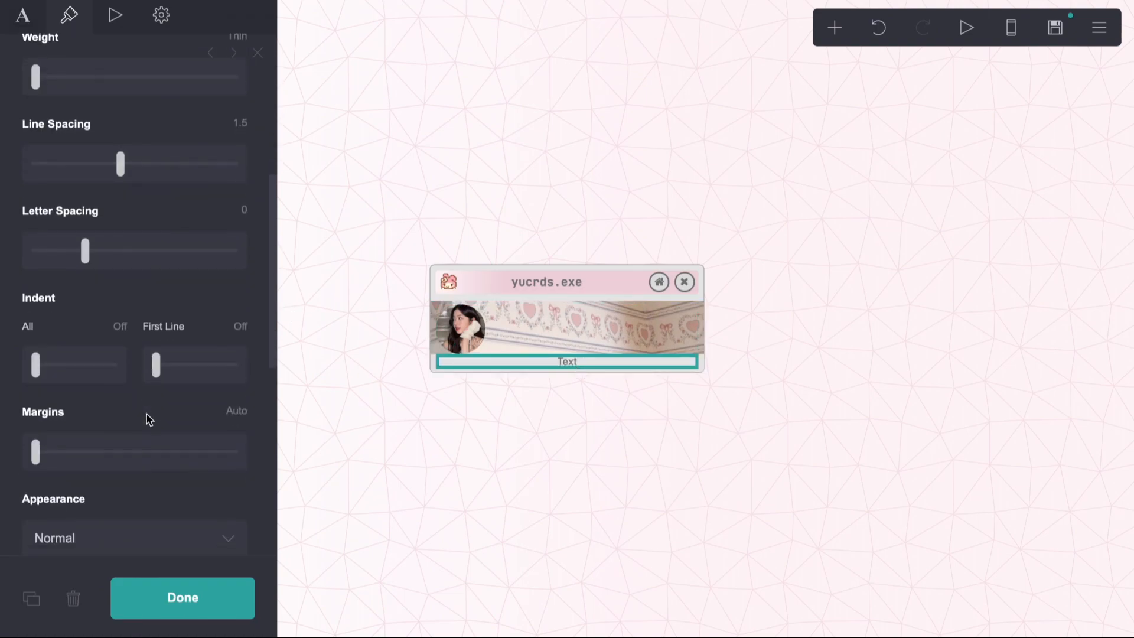
{"action": "left_click", "coordinate": [126, 324]}
{"action": "left_click", "coordinate": [112, 344]}
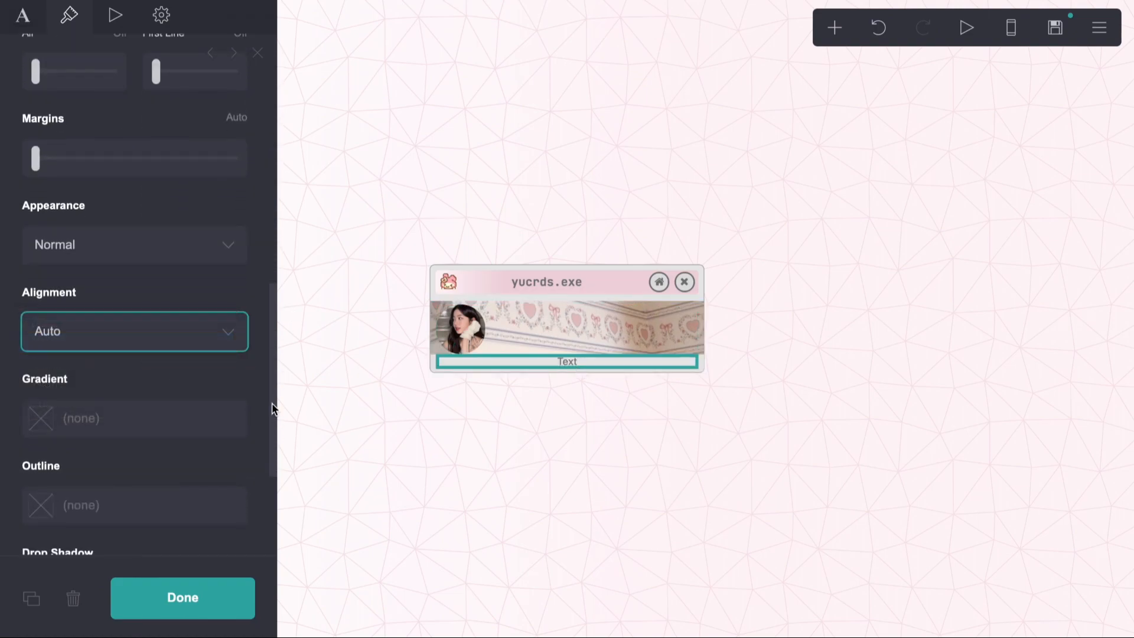
- Replace the placeholder text with "© yizdoll"
{"action": "left_click", "coordinate": [25, 29]}
{"action": "left_click_drag", "start_coordinate": [111, 142], "coordinate": [33, 142]}
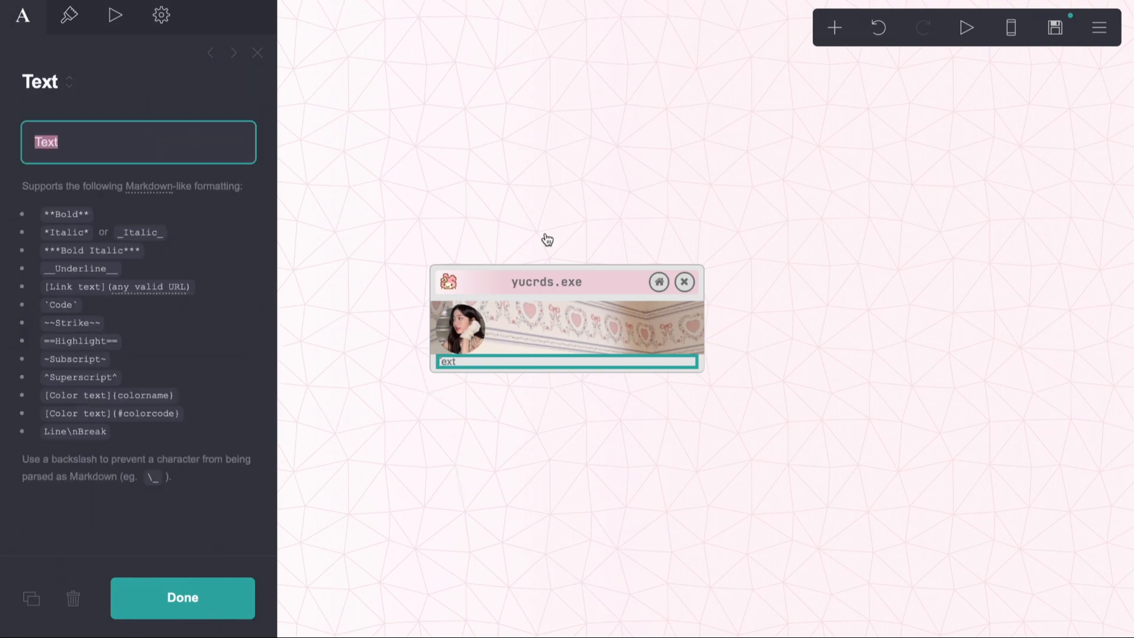
{"action": "type", "text": "© yizdo"}
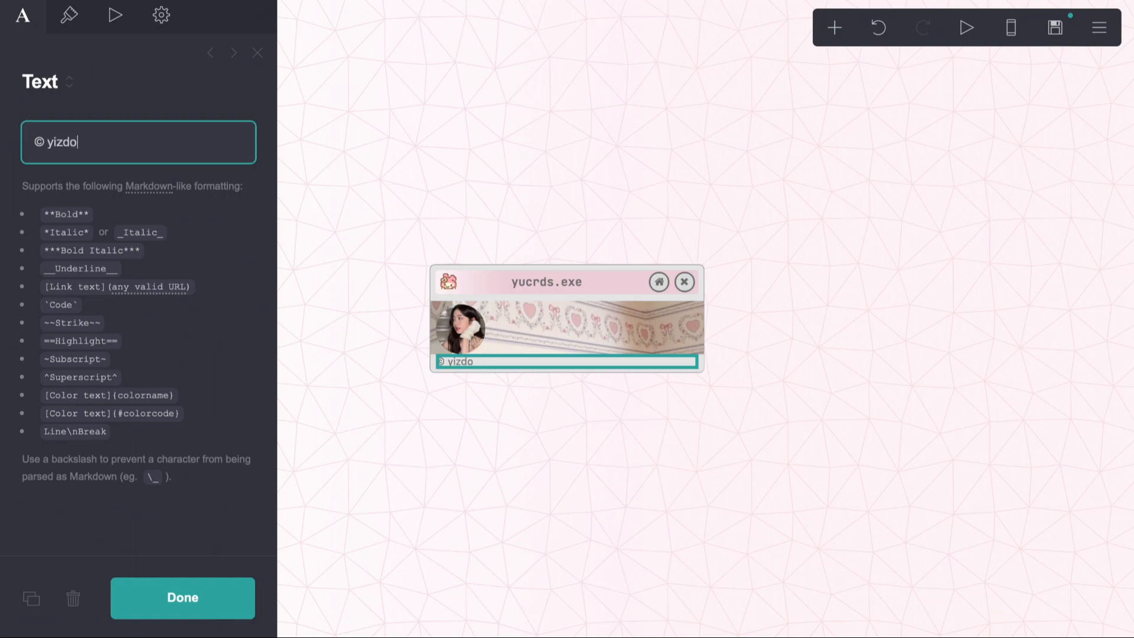
{"action": "type", "text": "ll"}
- Change the type of the container holding the image and credit text to Columns
{"action": "left_click", "coordinate": [570, 300]}
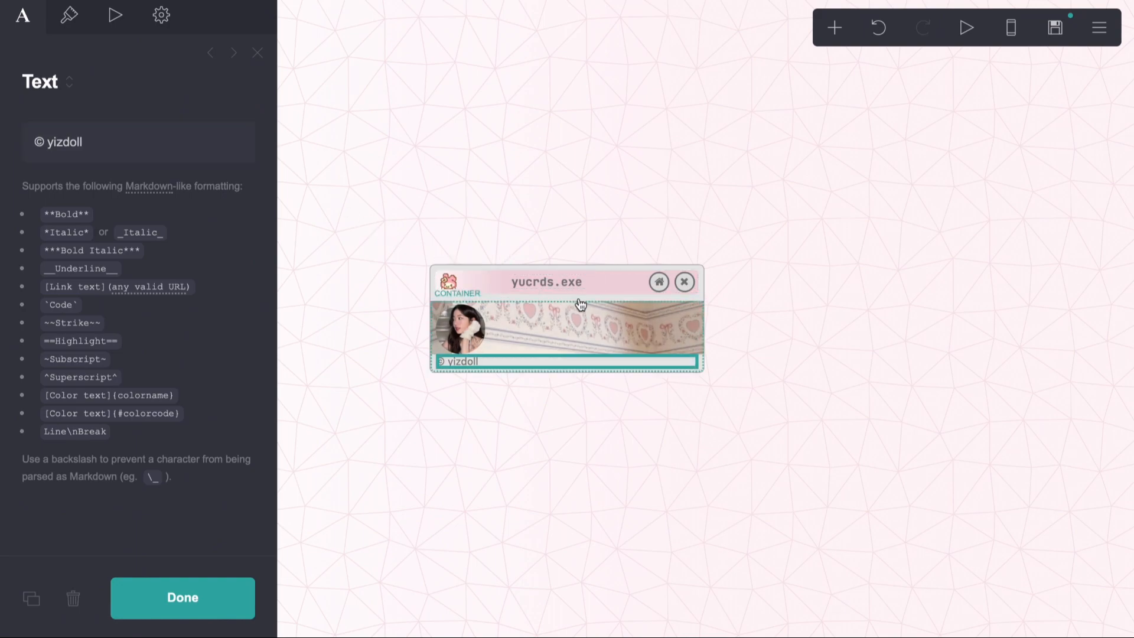
{"action": "left_click", "coordinate": [22, 14]}
{"action": "left_click", "coordinate": [83, 158]}
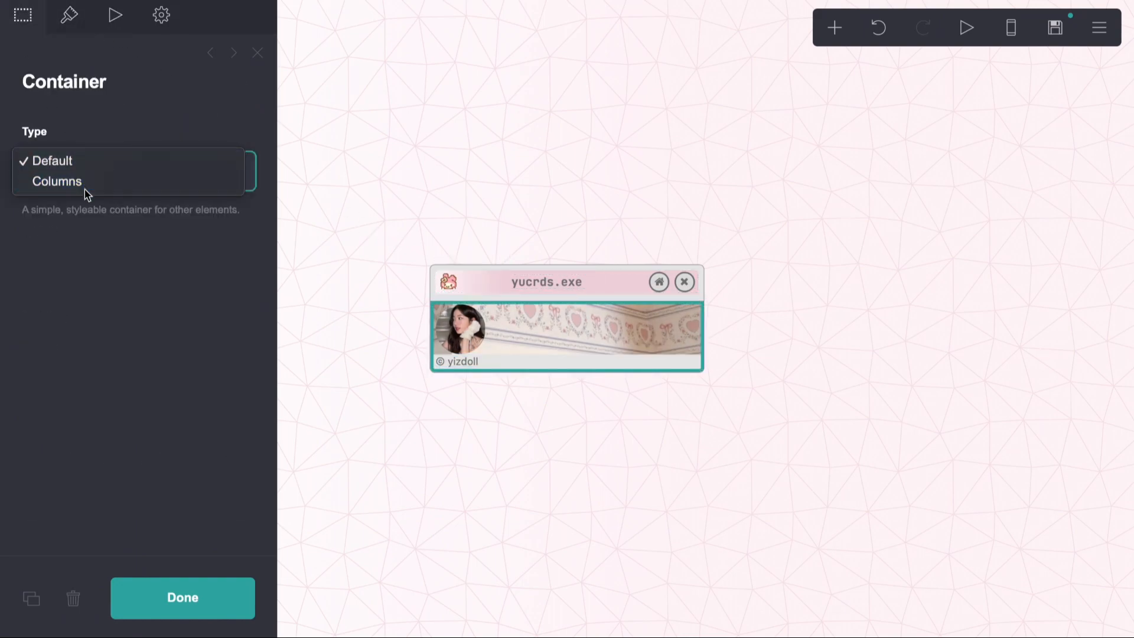
{"action": "left_click", "coordinate": [84, 189]}
- Switch the image container's mobile settings to Manual and change its mobile layout from Stack
{"action": "left_click", "coordinate": [70, 16]}
{"action": "scroll", "coordinate": [145, 324], "scroll_direction": "down", "scroll_amount": 10}
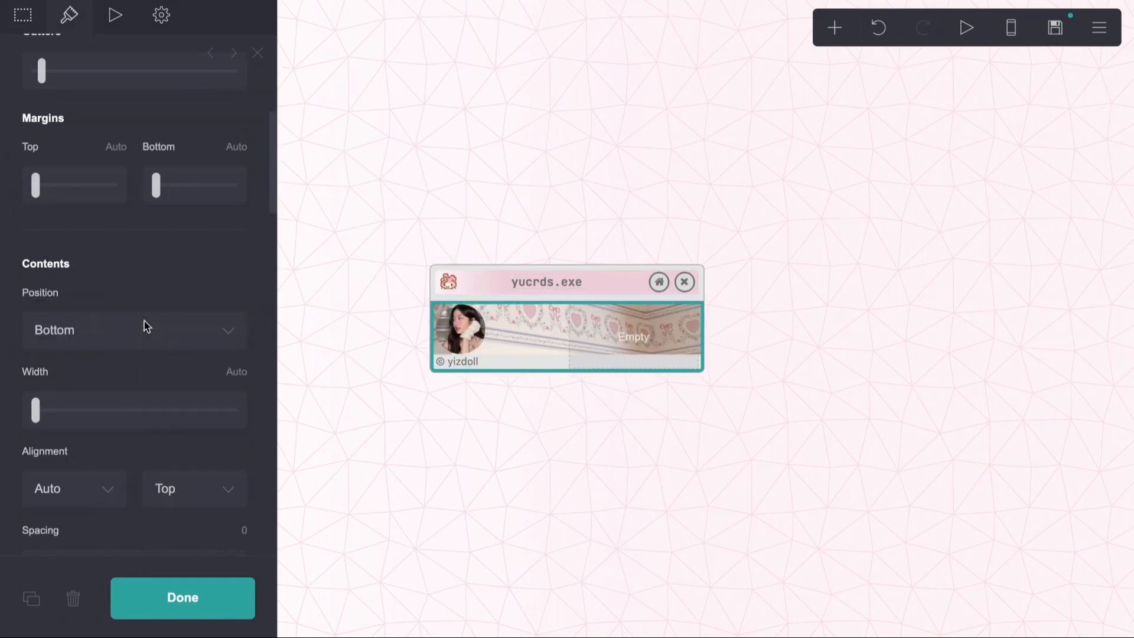
{"action": "left_click", "coordinate": [222, 443]}
{"action": "scroll", "coordinate": [151, 308], "scroll_direction": "down", "scroll_amount": 5}
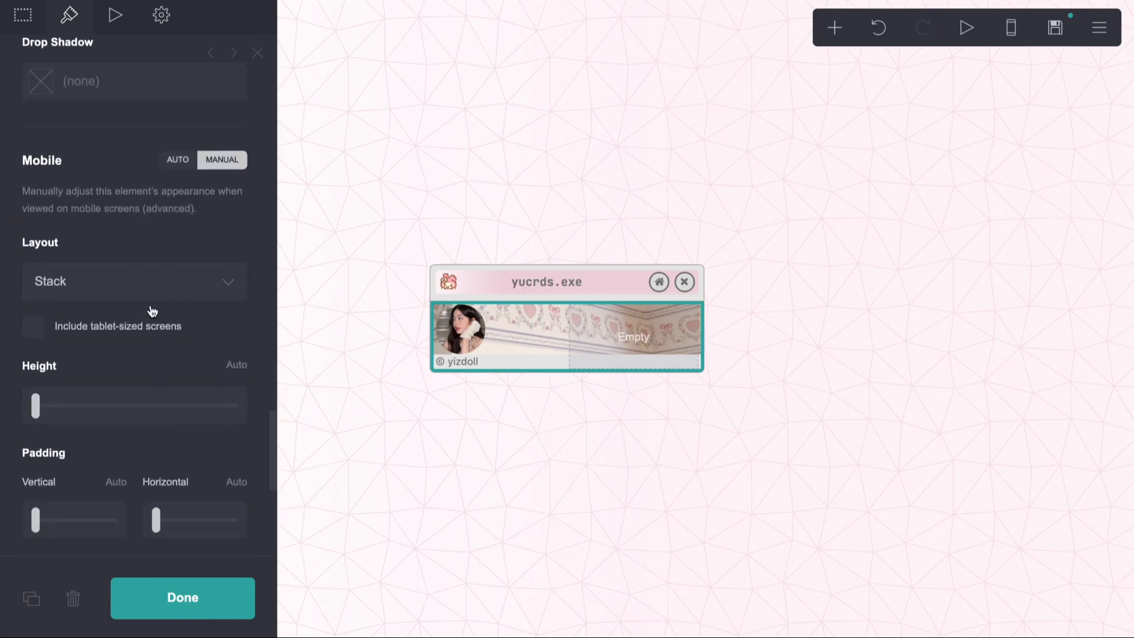
{"action": "left_click", "coordinate": [140, 257]}
- Switch the yucrds.exe title bar container's mobile settings to Manual and change its mobile layout from Stack
{"action": "left_click", "coordinate": [521, 263]}
{"action": "left_click", "coordinate": [523, 276]}
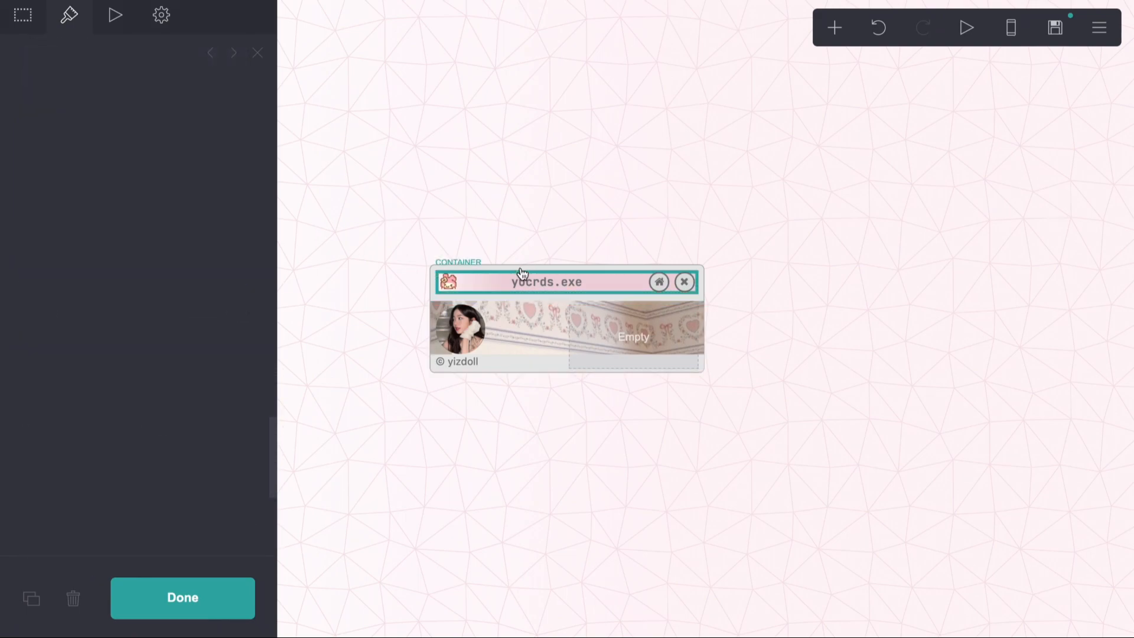
{"action": "scroll", "coordinate": [153, 373], "scroll_direction": "down", "scroll_amount": 8}
{"action": "scroll", "coordinate": [153, 373], "scroll_direction": "down", "scroll_amount": 8}
{"action": "left_click", "coordinate": [221, 456]}
{"action": "scroll", "coordinate": [212, 459], "scroll_direction": "down", "scroll_amount": 5}
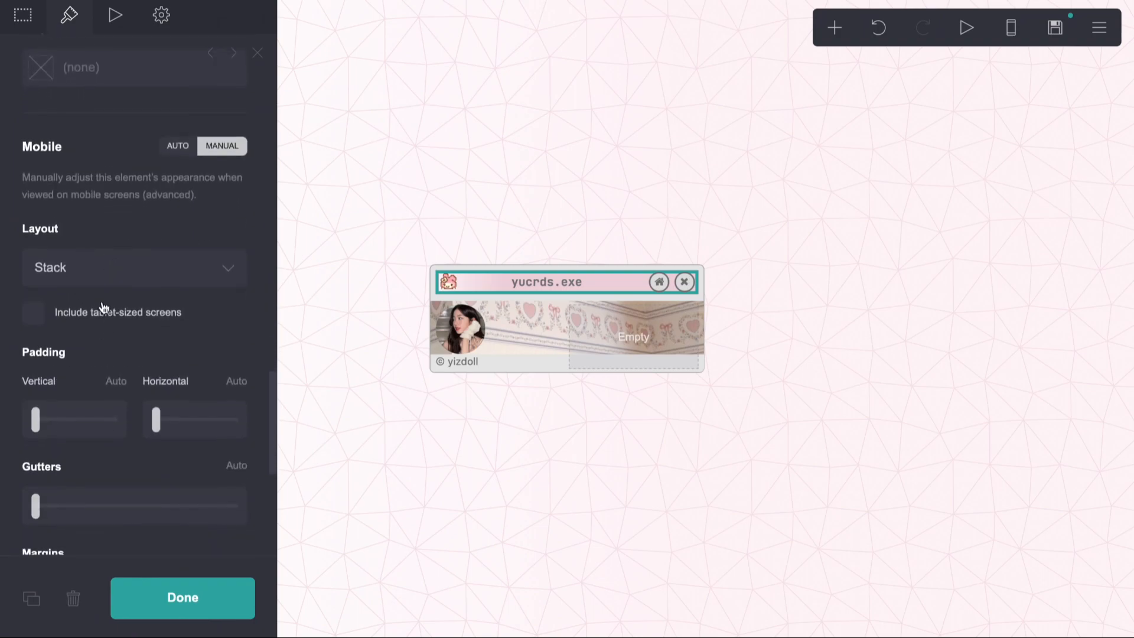
{"action": "left_click", "coordinate": [118, 266]}
{"action": "left_click", "coordinate": [101, 236]}
- Narrow the left column of the image container to 40% width, and reduce it further to 20%
{"action": "left_click", "coordinate": [468, 400]}
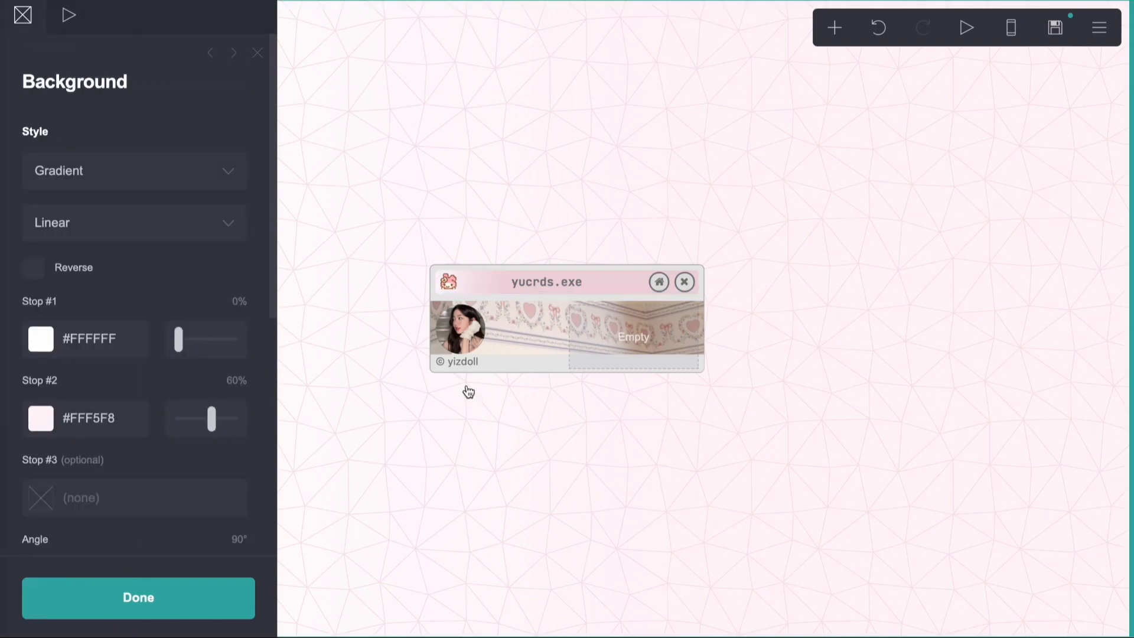
{"action": "left_click", "coordinate": [468, 366]}
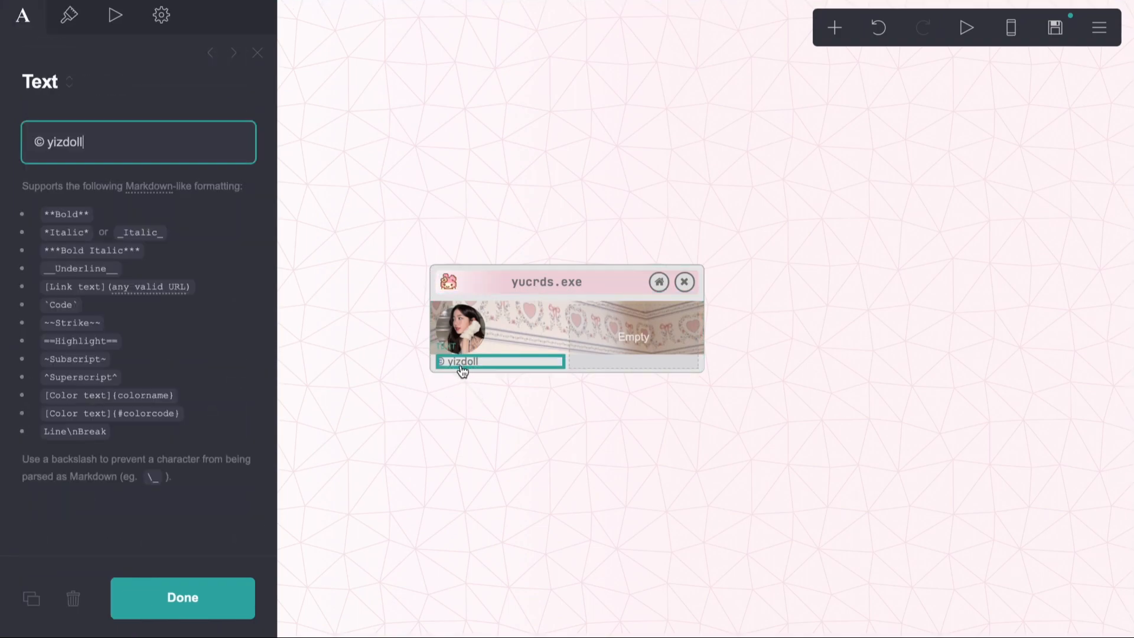
{"action": "left_click", "coordinate": [608, 340]}
{"action": "left_click", "coordinate": [28, 29]}
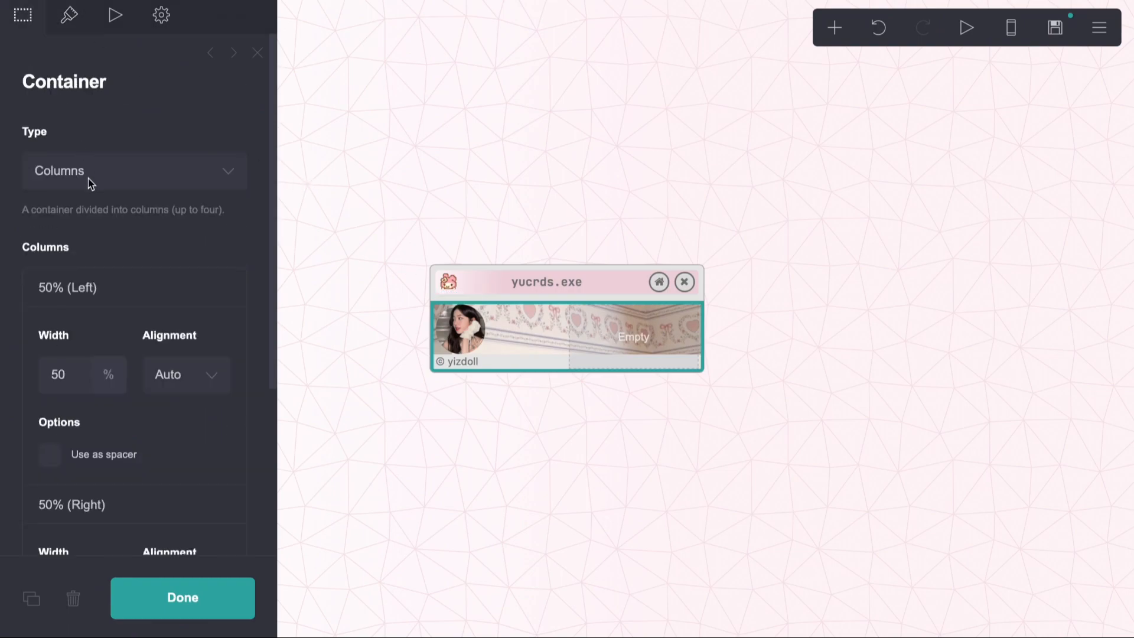
{"action": "left_click", "coordinate": [74, 376]}
{"action": "type", "text": "40"}
{"action": "key", "text": "Return"}
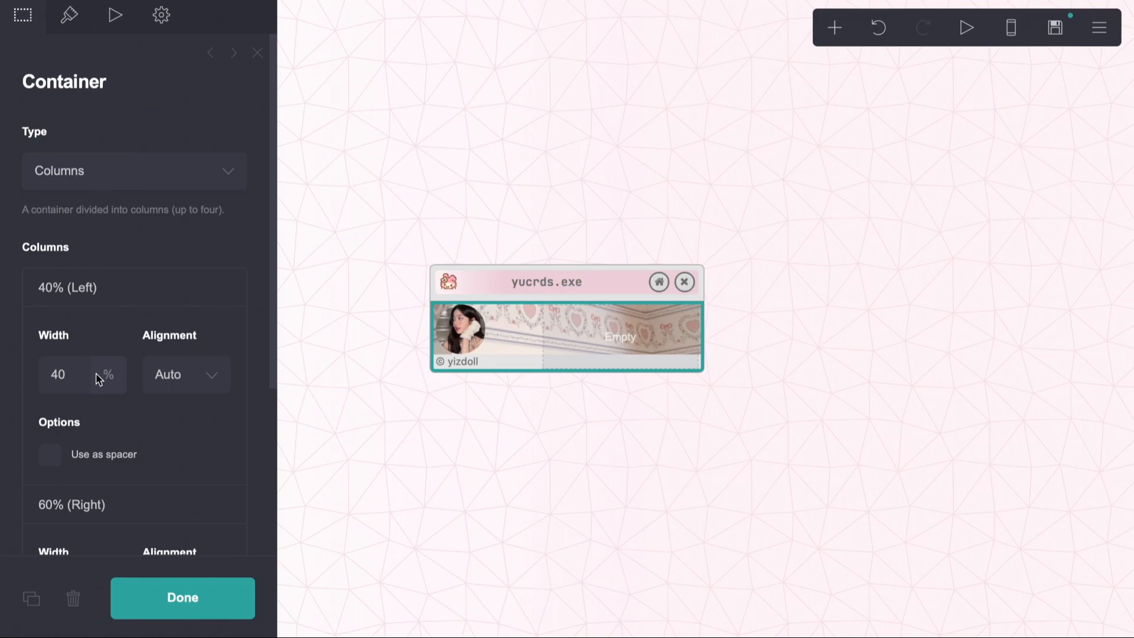
{"action": "left_click", "coordinate": [70, 381]}
{"action": "type", "text": "20"}
{"action": "key", "text": "Return"}
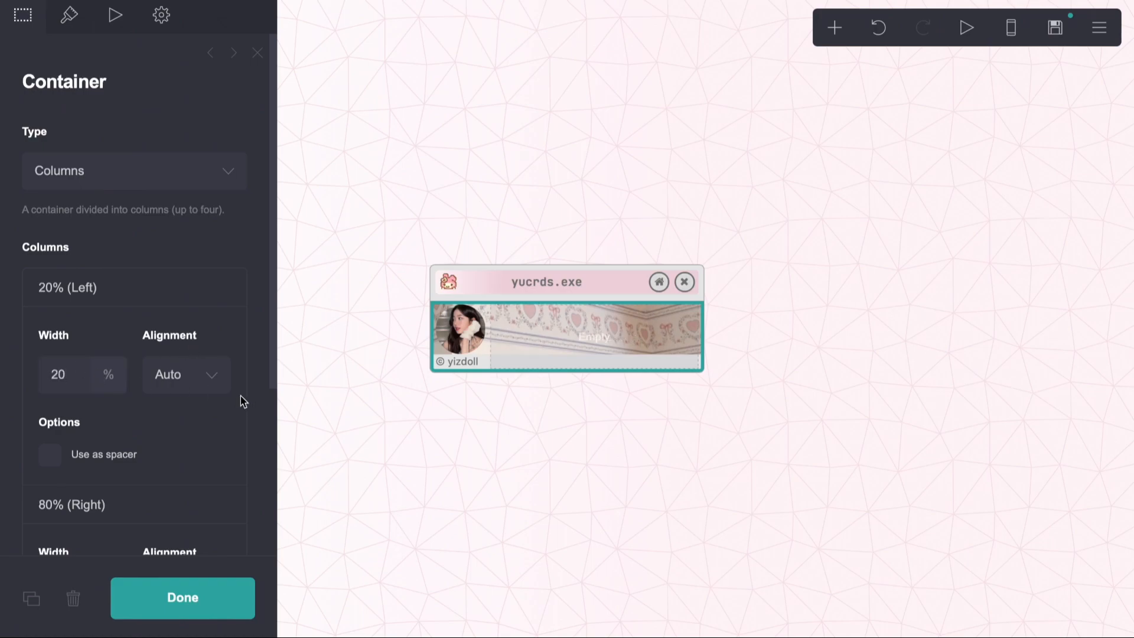
- Set the alignment of the credit text below the profile picture to Center
{"action": "left_click", "coordinate": [474, 362]}
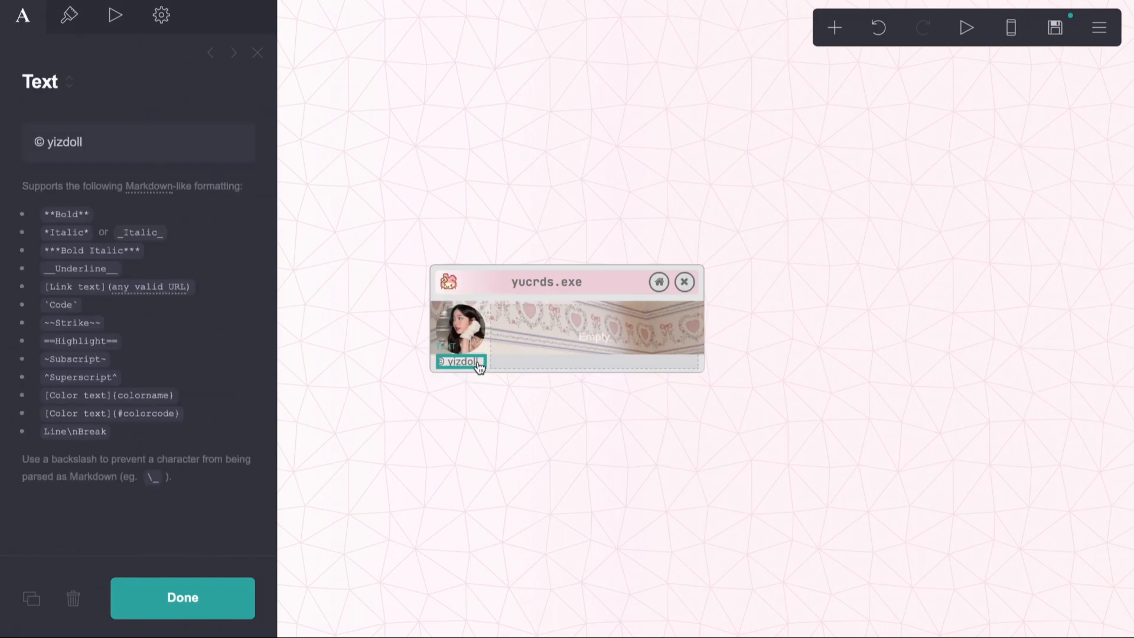
{"action": "left_click", "coordinate": [70, 23]}
{"action": "scroll", "coordinate": [115, 289], "scroll_direction": "down", "scroll_amount": 10}
{"action": "left_click", "coordinate": [115, 381]}
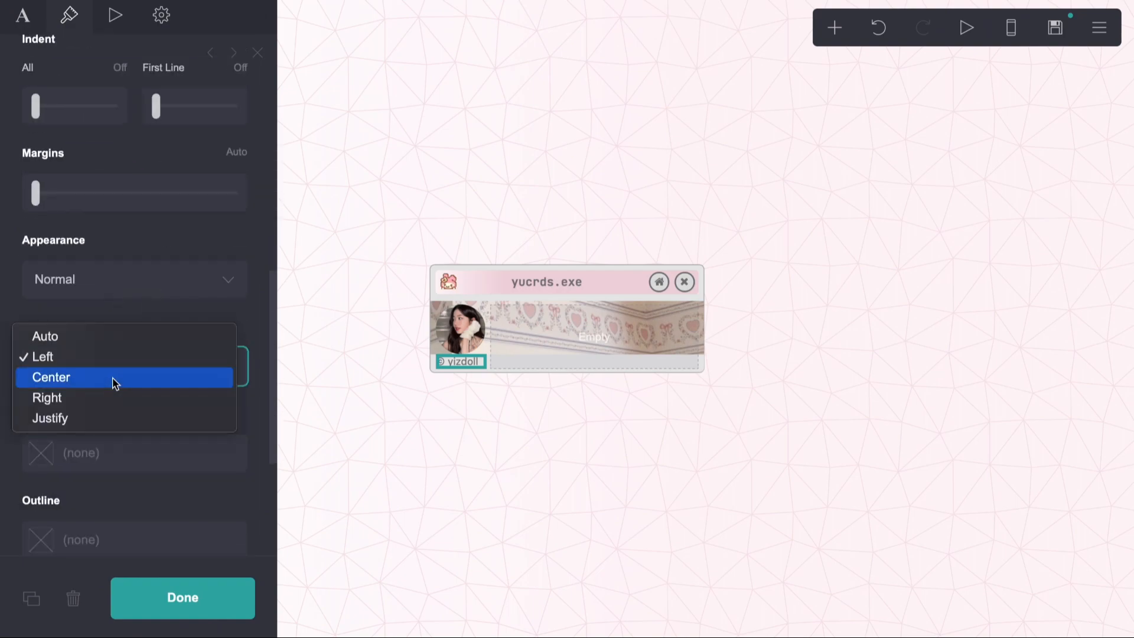
{"action": "left_click", "coordinate": [109, 379]}
{"action": "left_click", "coordinate": [376, 496]}
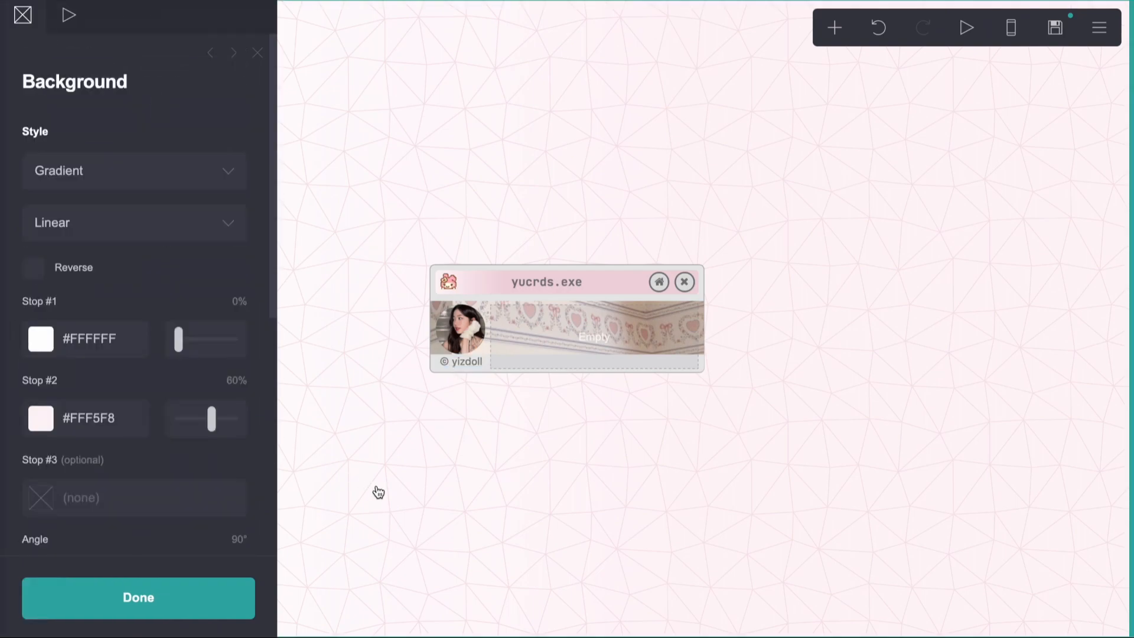
- Review the circular profile picture's appearance settings
{"action": "left_click", "coordinate": [469, 330]}
{"action": "left_click", "coordinate": [70, 28]}
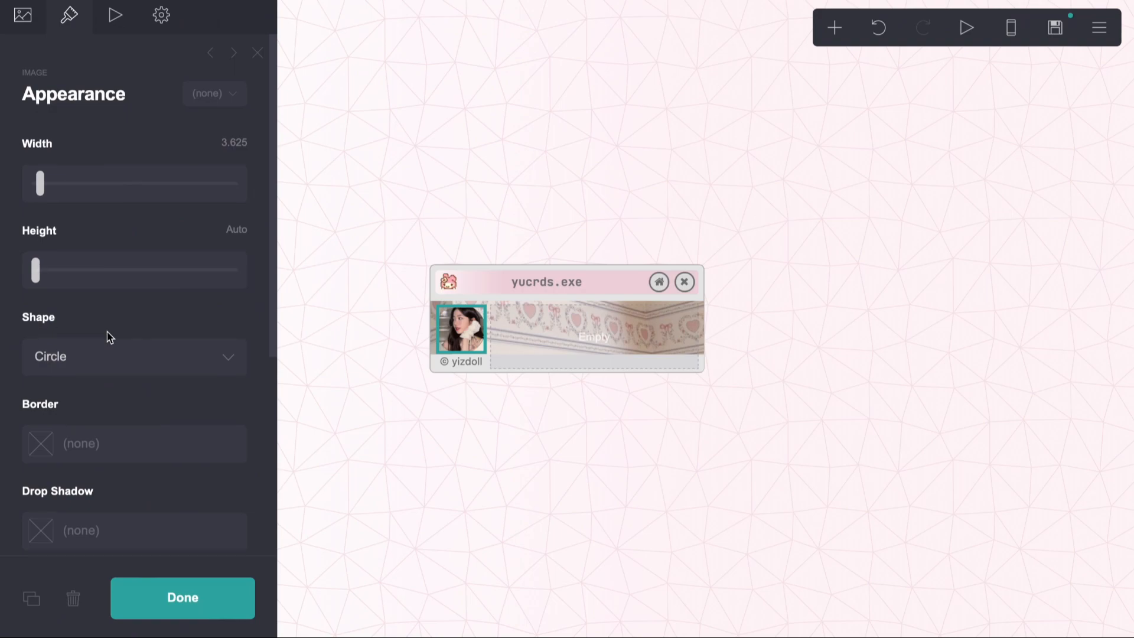
{"action": "scroll", "coordinate": [108, 335], "scroll_direction": "down", "scroll_amount": 3}
{"action": "left_click", "coordinate": [101, 310]}
{"action": "left_click_drag", "start_coordinate": [66, 422], "coordinate": [34, 433]}
{"action": "left_click", "coordinate": [566, 471]}
{"action": "left_click", "coordinate": [567, 471]}
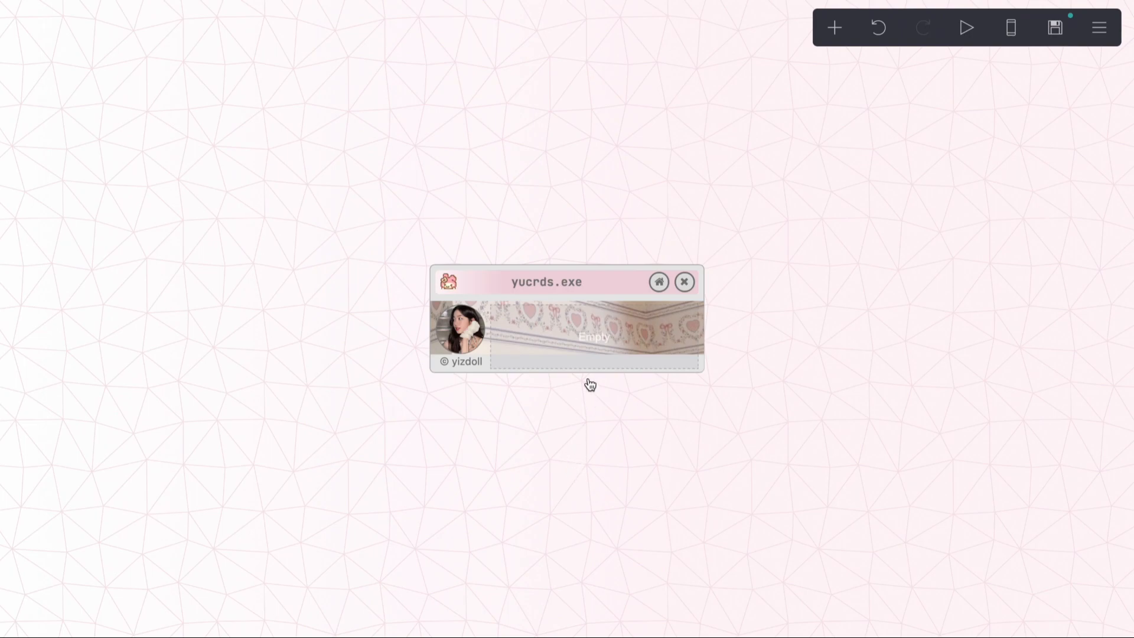
- Add a text element and move it into the empty right column of the image container
{"action": "left_click", "coordinate": [834, 27]}
{"action": "left_click", "coordinate": [655, 81]}
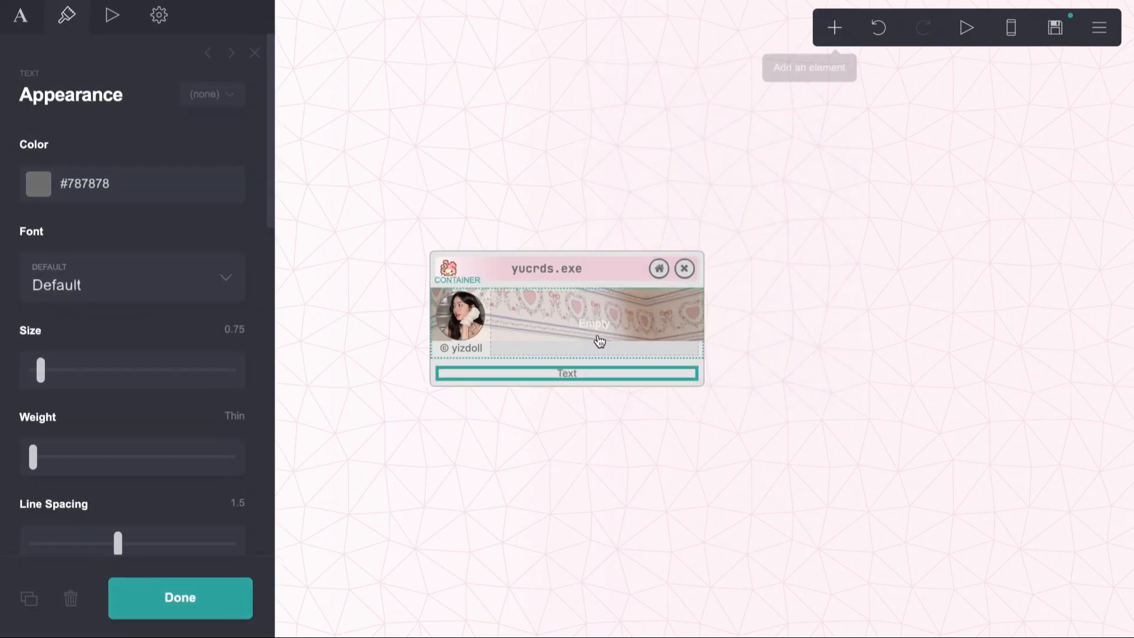
{"action": "left_click_drag", "start_coordinate": [570, 371], "coordinate": [591, 312]}
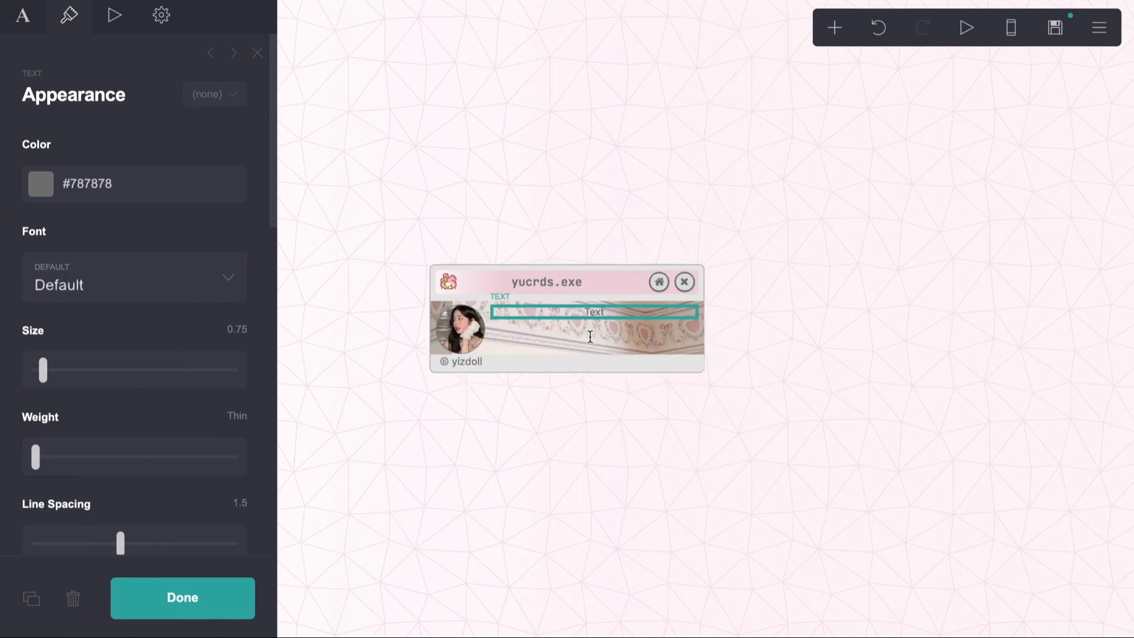
- Keep the image container's contents position at Bottom and set its vertical alignment to Bottom
{"action": "left_click", "coordinate": [476, 309]}
{"action": "left_click", "coordinate": [488, 303]}
{"action": "scroll", "coordinate": [75, 350], "scroll_direction": "down", "scroll_amount": 1}
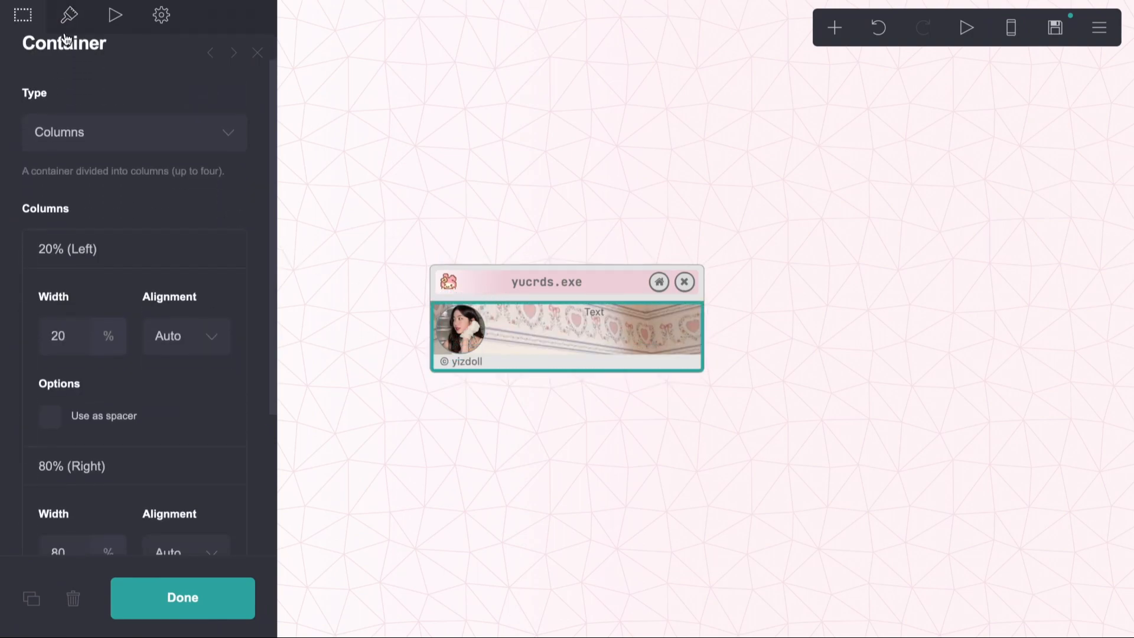
{"action": "left_click", "coordinate": [69, 15]}
{"action": "scroll", "coordinate": [80, 268], "scroll_direction": "down", "scroll_amount": 6}
{"action": "scroll", "coordinate": [81, 268], "scroll_direction": "down", "scroll_amount": 1}
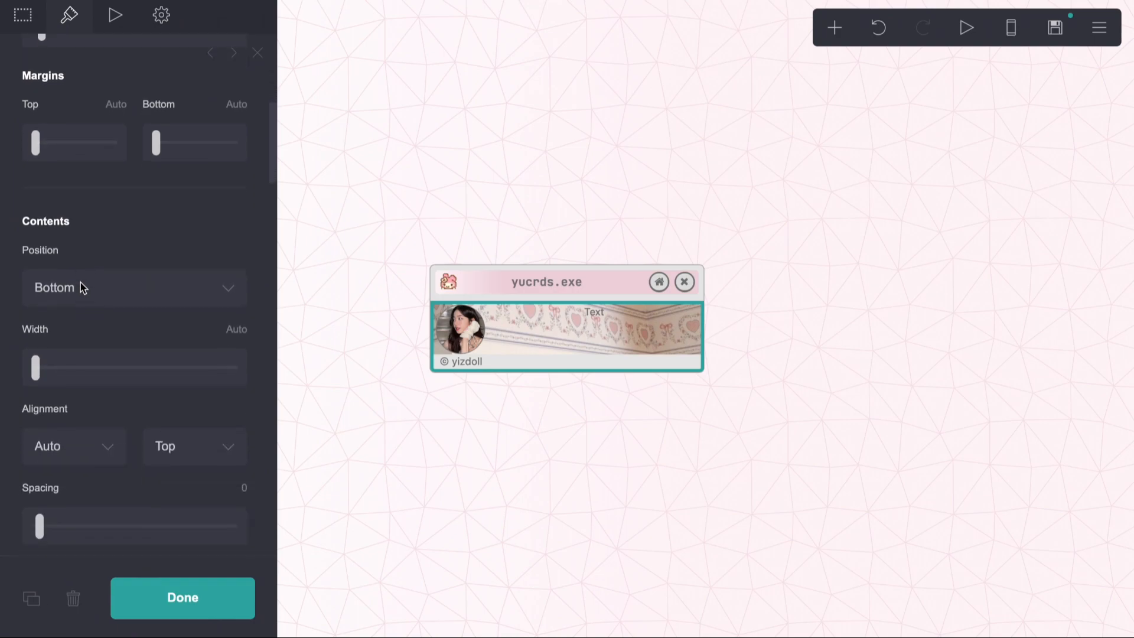
{"action": "left_click", "coordinate": [77, 289]}
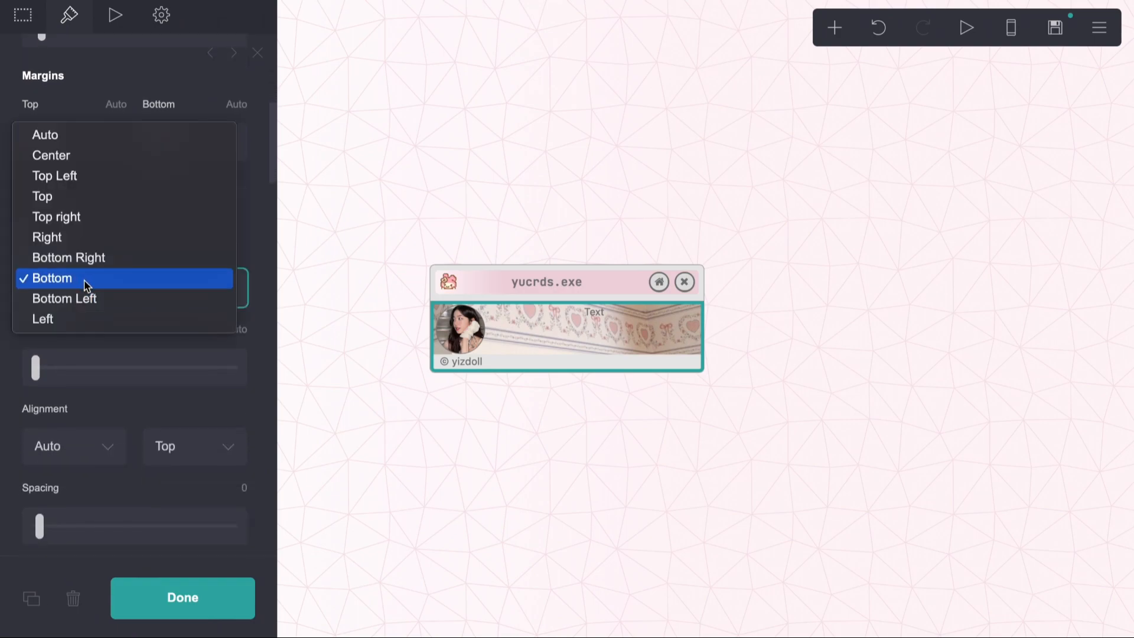
{"action": "left_click", "coordinate": [84, 279]}
{"action": "scroll", "coordinate": [97, 255], "scroll_direction": "down", "scroll_amount": 2}
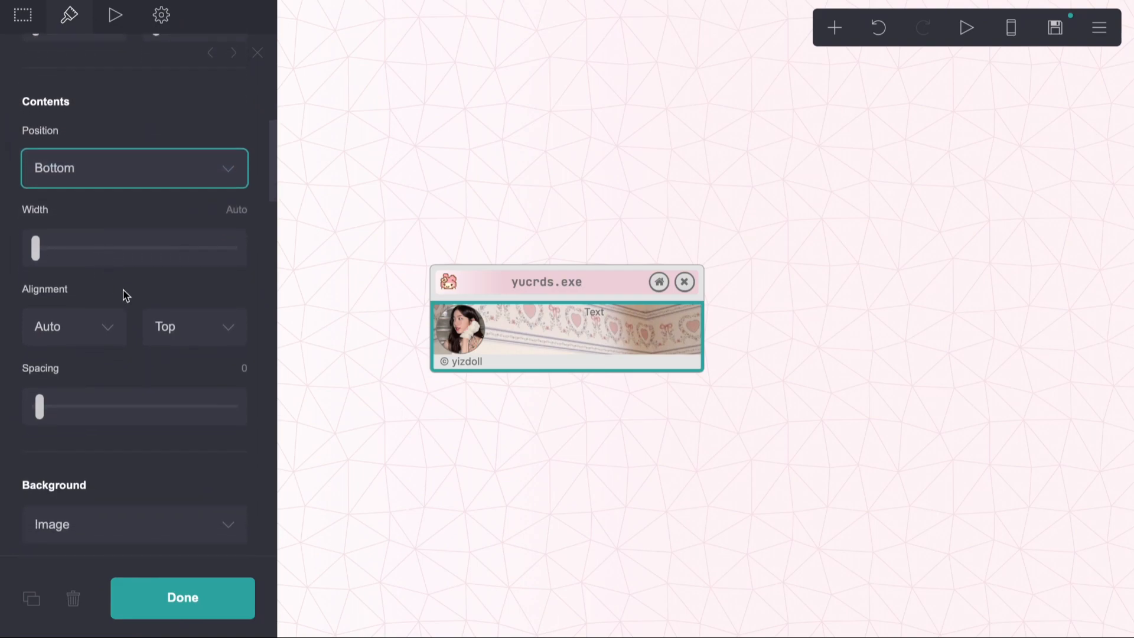
{"action": "left_click", "coordinate": [171, 326]}
{"action": "left_click", "coordinate": [179, 359]}
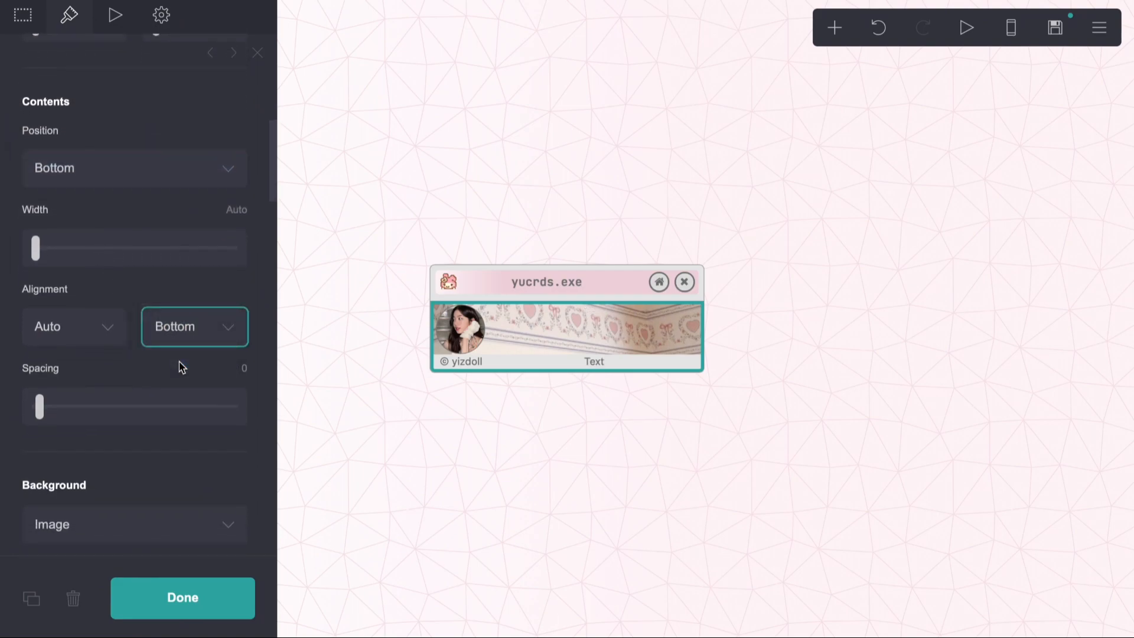
- Enlarge the right column's text to size 1.5 and set its color to #E8E8E8
{"action": "left_click", "coordinate": [628, 370]}
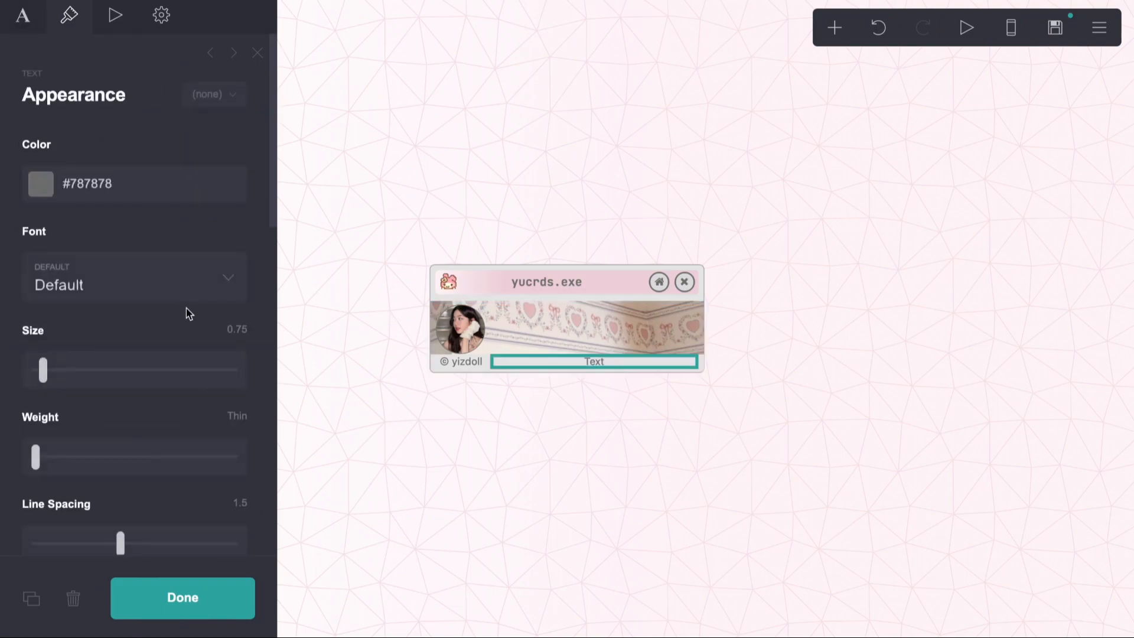
{"action": "mouse_move", "coordinate": [49, 378]}
{"action": "left_mouse_down"}
{"action": "mouse_move", "coordinate": [82, 378]}
{"action": "mouse_move", "coordinate": [66, 381]}
{"action": "left_mouse_up"}
{"action": "scroll", "coordinate": [69, 380], "scroll_direction": "down", "scroll_amount": 2}
{"action": "left_click", "coordinate": [91, 87]}
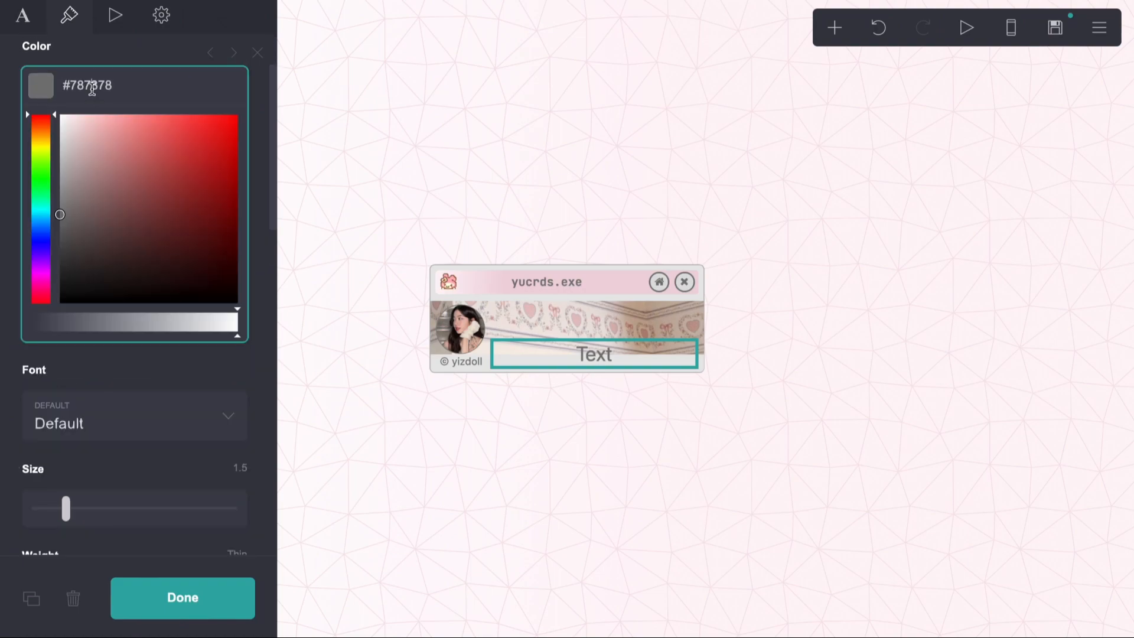
{"action": "double_click", "coordinate": [92, 87]}
{"action": "type", "text": "#E8E8E8"}
{"action": "left_click_drag", "start_coordinate": [125, 83], "coordinate": [38, 84]}
{"action": "type", "text": "#E8E8E8"}
{"action": "left_click", "coordinate": [88, 61]}
- Give the right column's text a #808080 outline with a width of 3
{"action": "scroll", "coordinate": [91, 266], "scroll_direction": "down", "scroll_amount": 2}
{"action": "scroll", "coordinate": [108, 398], "scroll_direction": "down", "scroll_amount": 8}
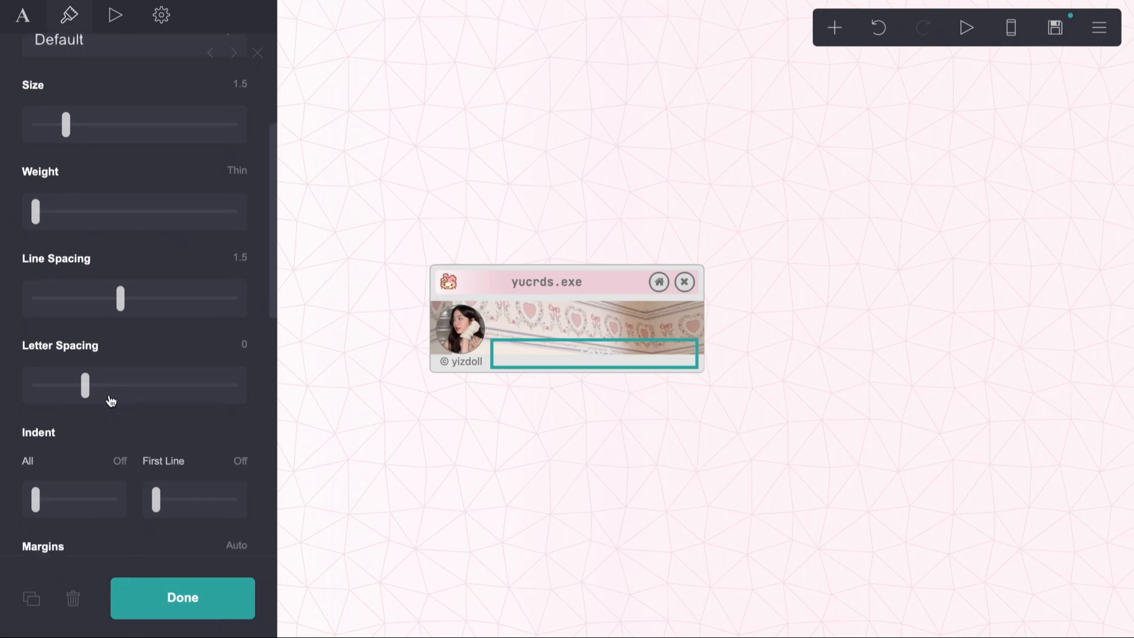
{"action": "left_click", "coordinate": [101, 412]}
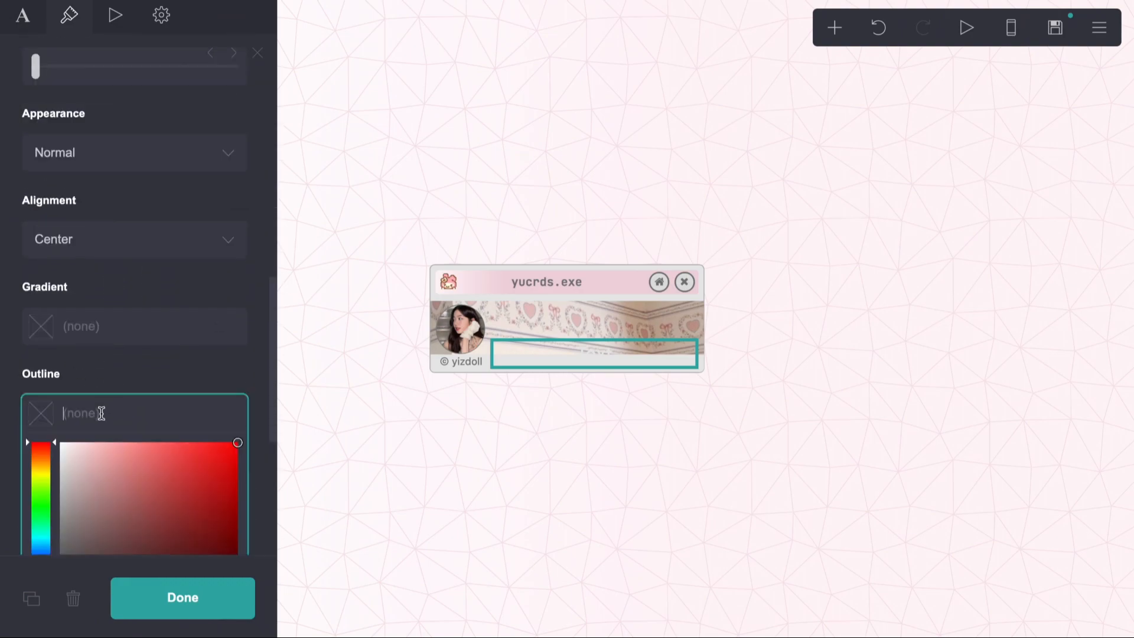
{"action": "type", "text": "#808080"}
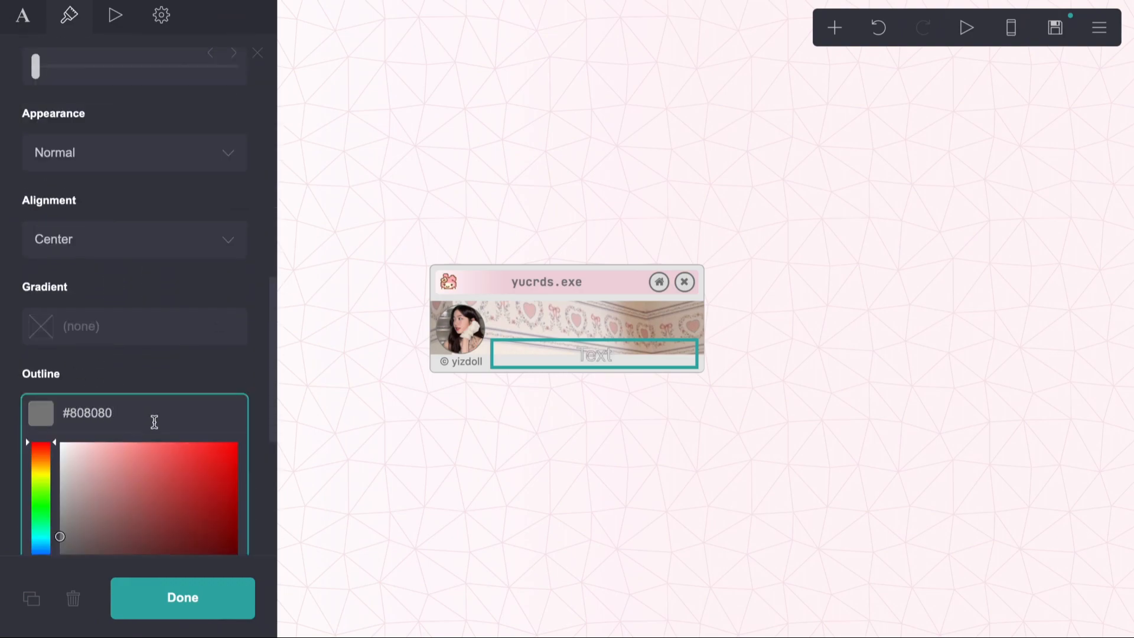
{"action": "scroll", "coordinate": [66, 459], "scroll_direction": "down", "scroll_amount": 3}
{"action": "left_click", "coordinate": [121, 208]}
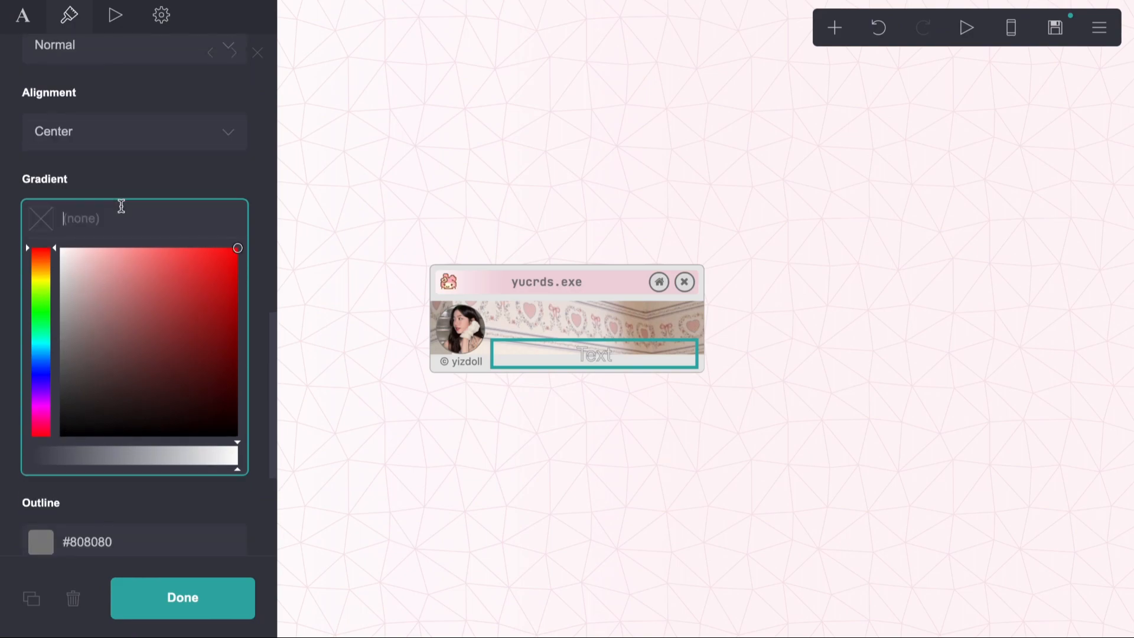
{"action": "left_click", "coordinate": [133, 183]}
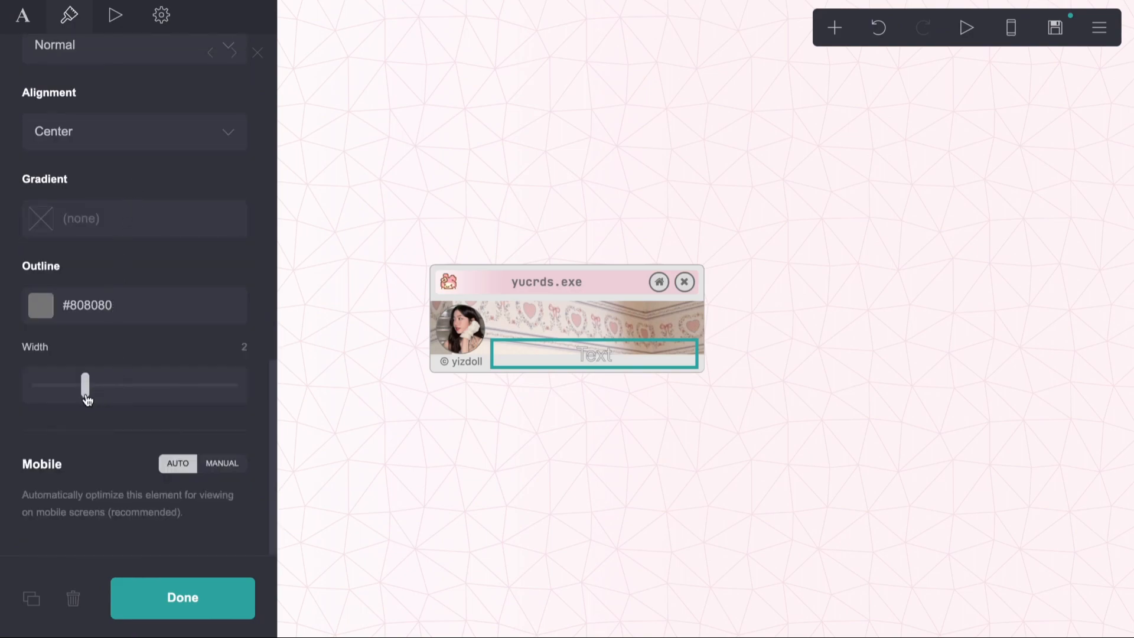
{"action": "left_click_drag", "start_coordinate": [105, 403], "coordinate": [117, 405]}
- Change the font of the right column's text to Dela Gothic One
{"action": "left_click", "coordinate": [27, 23]}
{"action": "left_click", "coordinate": [67, 18]}
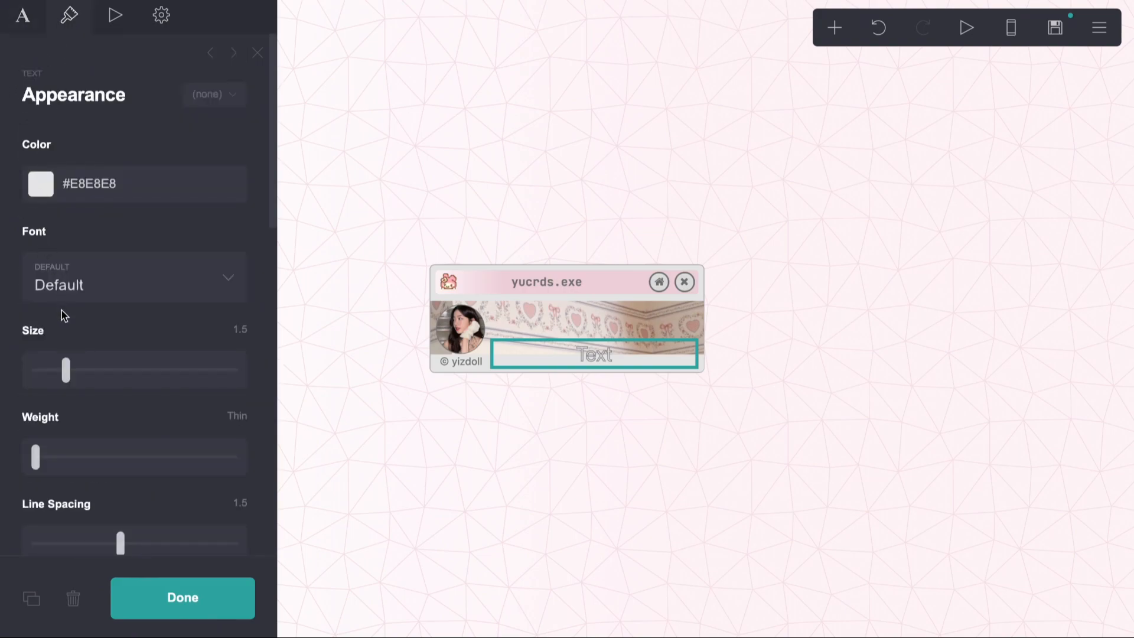
{"action": "scroll", "coordinate": [62, 295], "scroll_direction": "down", "scroll_amount": 1}
{"action": "left_click", "coordinate": [69, 248]}
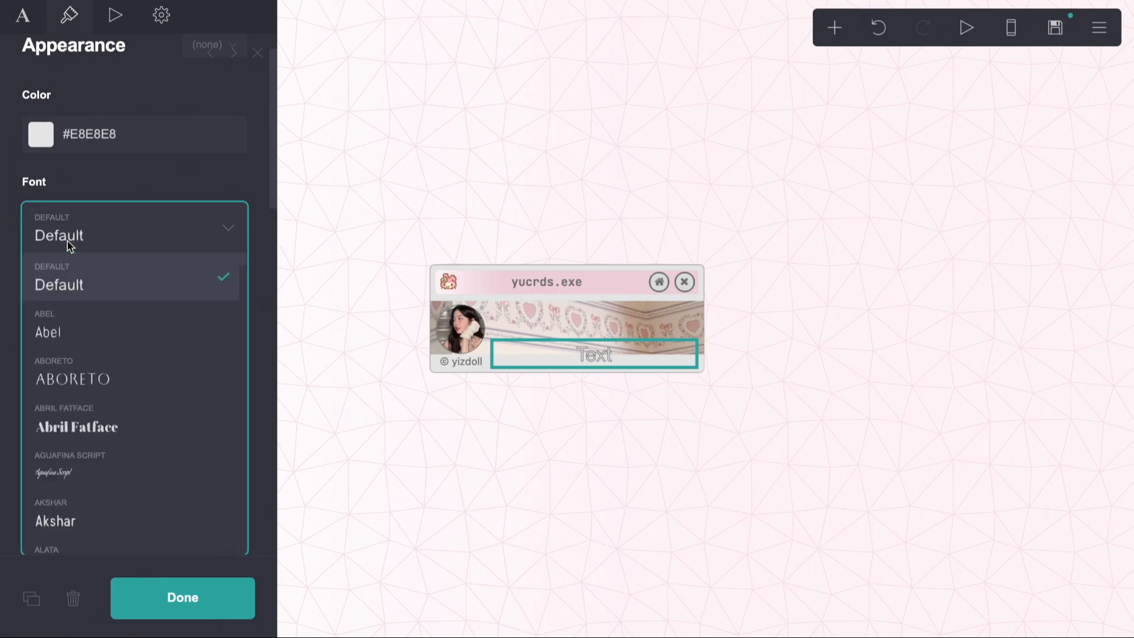
{"action": "scroll", "coordinate": [159, 470], "scroll_direction": "down", "scroll_amount": 10}
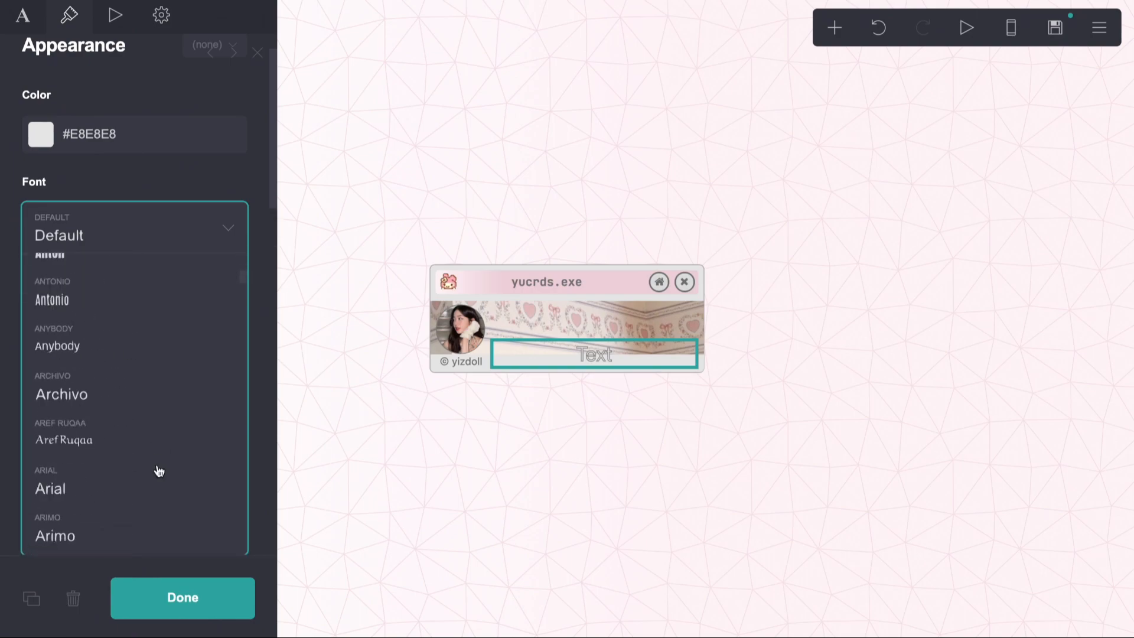
{"action": "scroll", "coordinate": [159, 470], "scroll_direction": "down", "scroll_amount": 10}
{"action": "scroll", "coordinate": [159, 471], "scroll_direction": "up", "scroll_amount": 3}
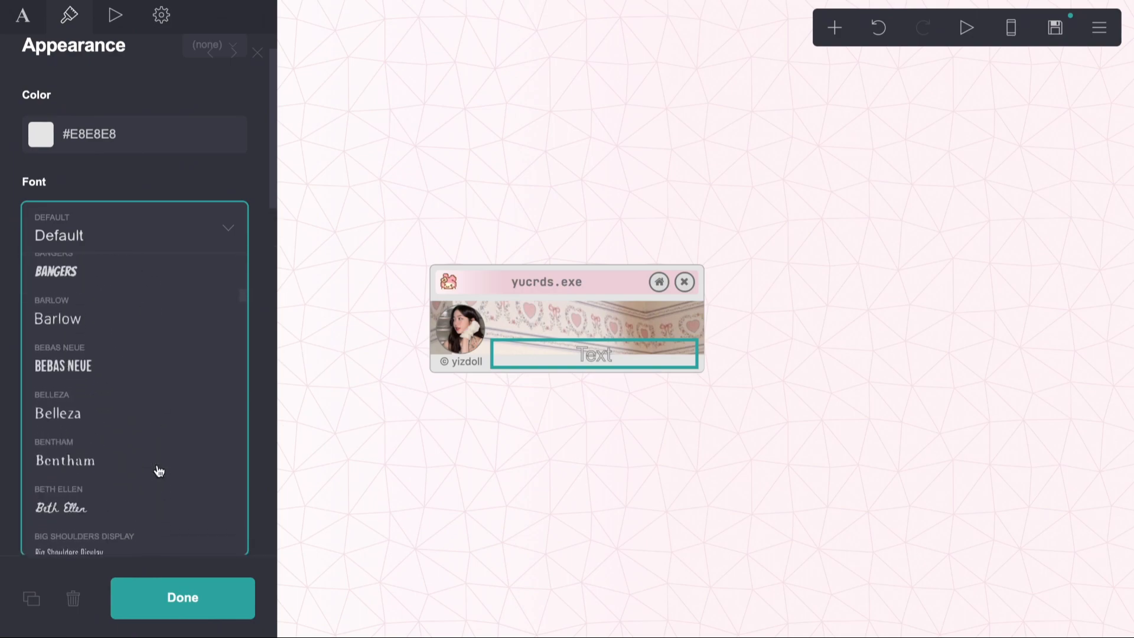
{"action": "scroll", "coordinate": [160, 470], "scroll_direction": "down", "scroll_amount": 10}
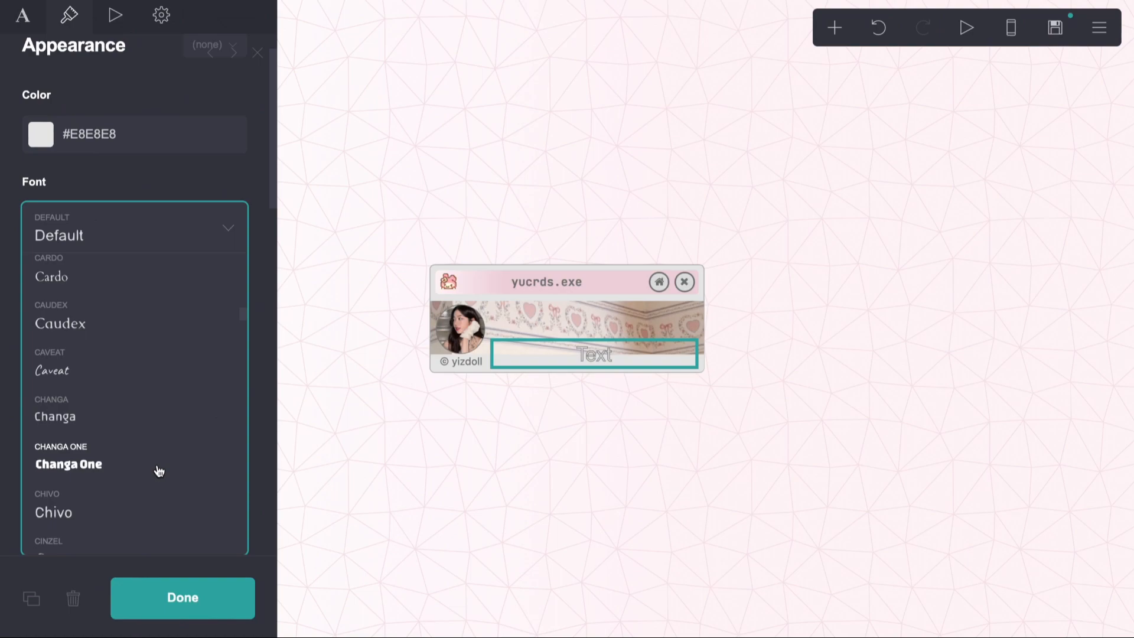
{"action": "scroll", "coordinate": [158, 470], "scroll_direction": "down", "scroll_amount": 12}
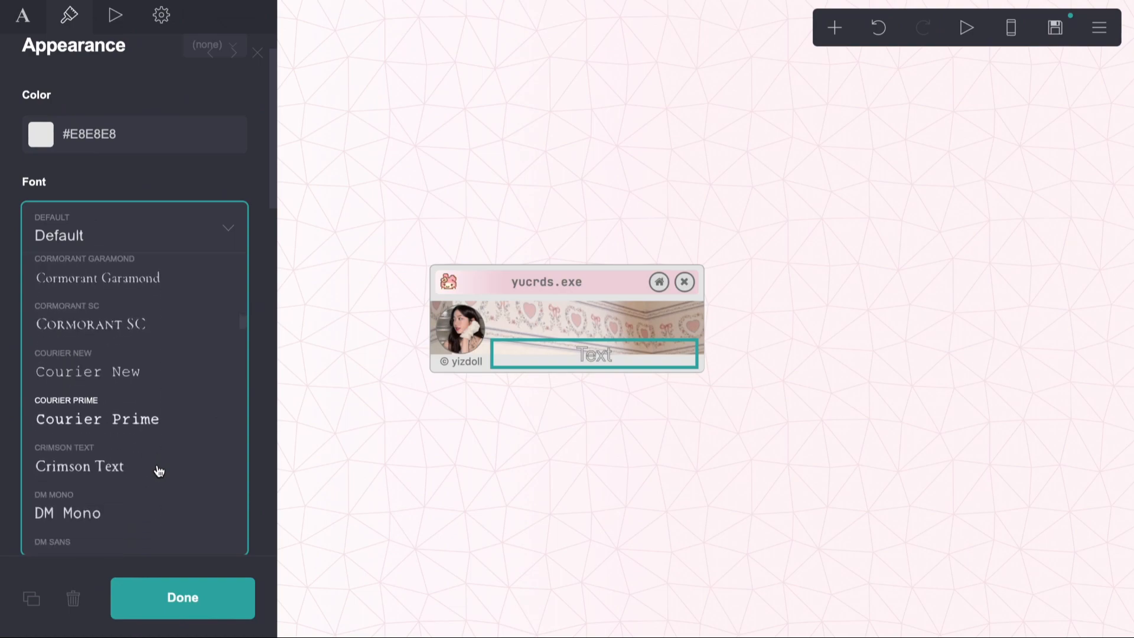
{"action": "left_click", "coordinate": [139, 300]}
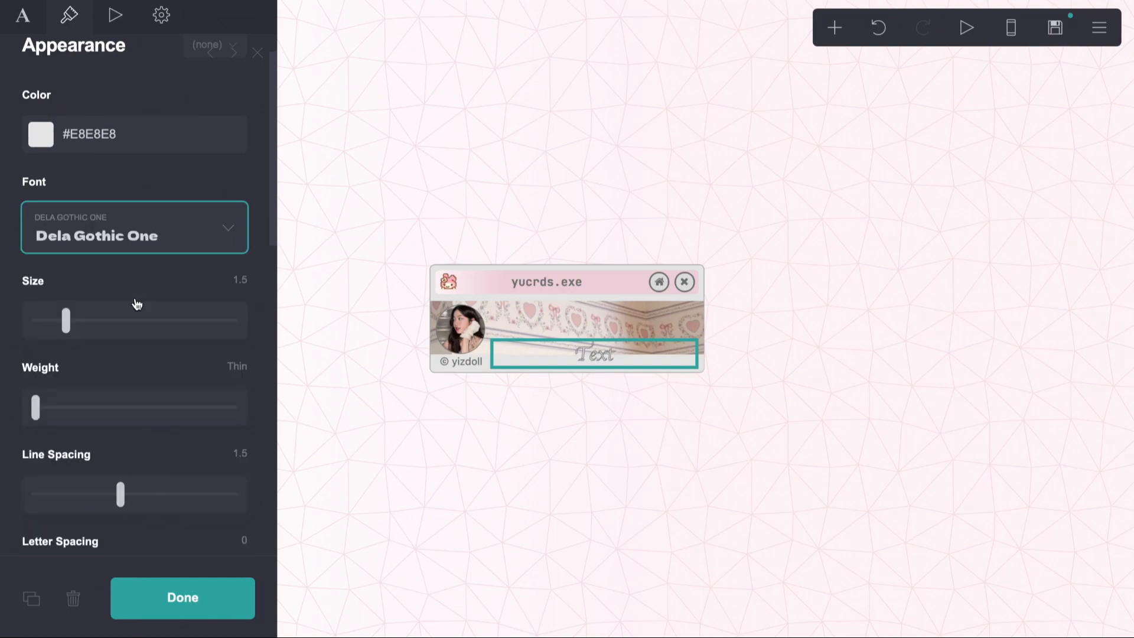
- Replace the placeholder text with "i. ii." and link "i." to #home using Markdown
{"action": "left_click", "coordinate": [45, 27]}
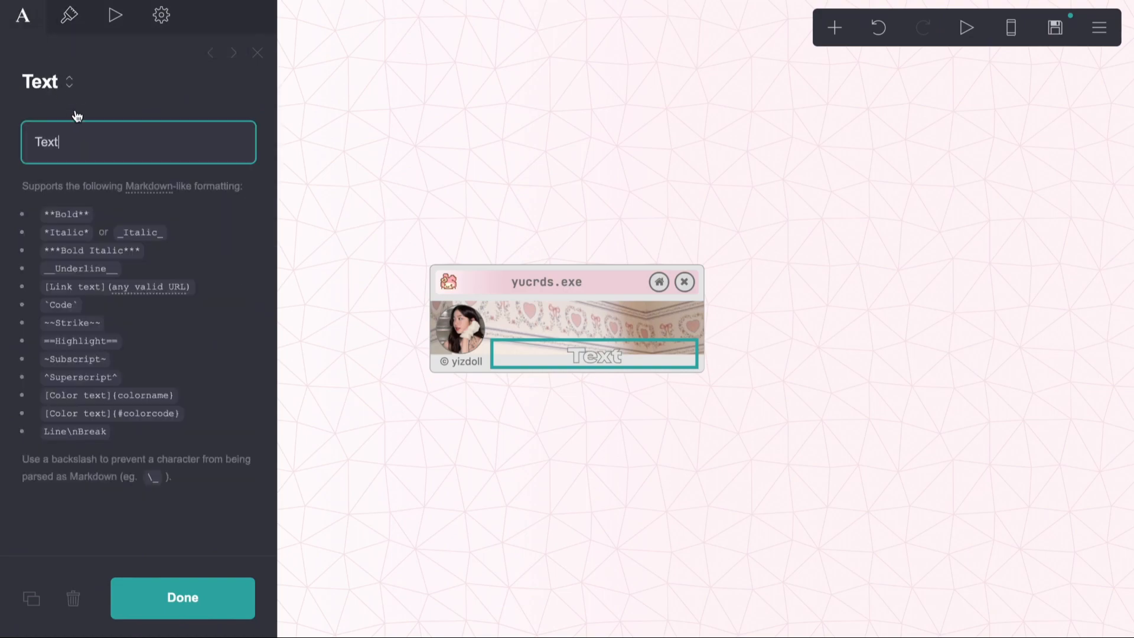
{"action": "double_click", "coordinate": [45, 142]}
{"action": "key", "text": "BackSpace"}
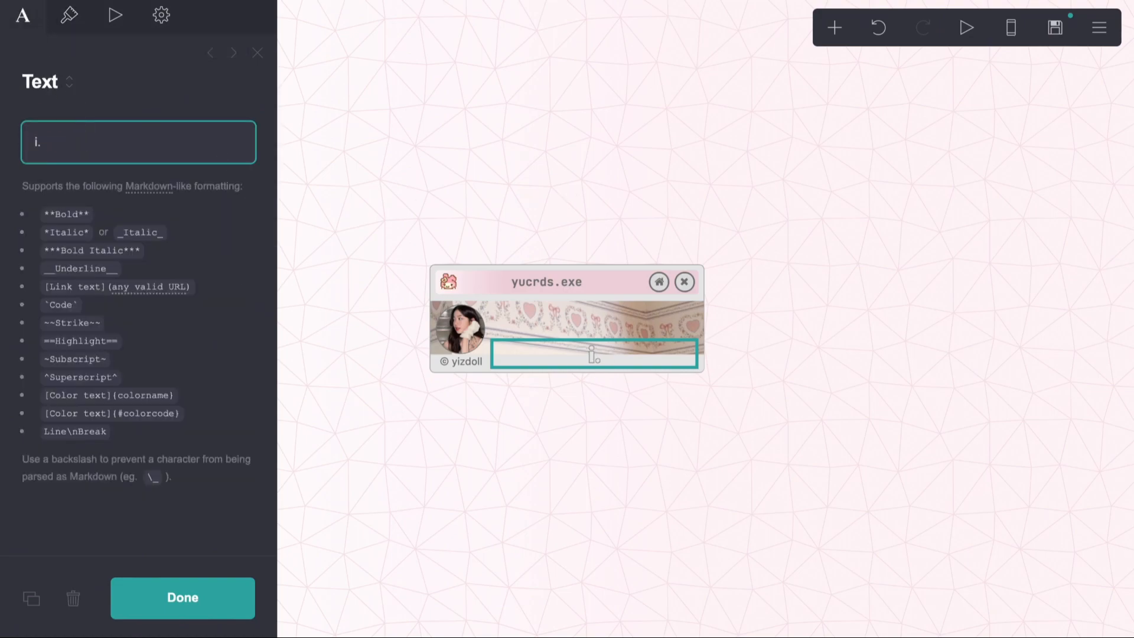
{"action": "type", "text": "i. ii."}
{"action": "left_click", "coordinate": [34, 141]}
{"action": "type", "text": "[i.](#home) ii."}
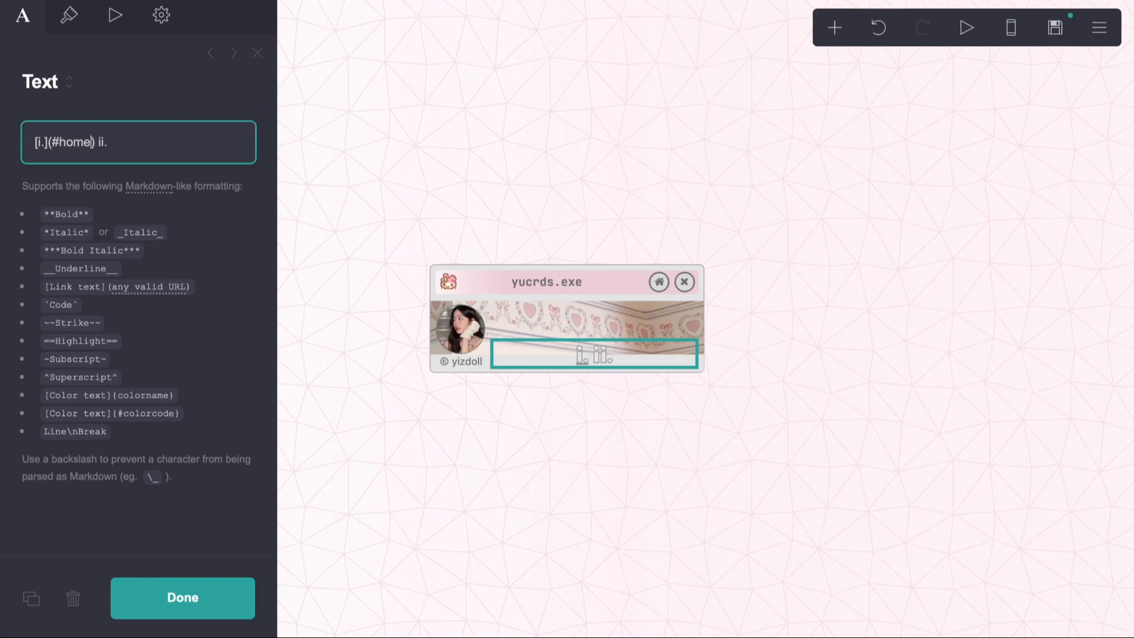
- Link "ii." to #two so the text reads [i.](#home) [ii.](#two)
{"action": "key", "text": "BackSpace"}
{"action": "key", "text": "BackSpace"}
{"action": "key", "text": "BackSpace"}
{"action": "type", "text": "[ii.](#"}
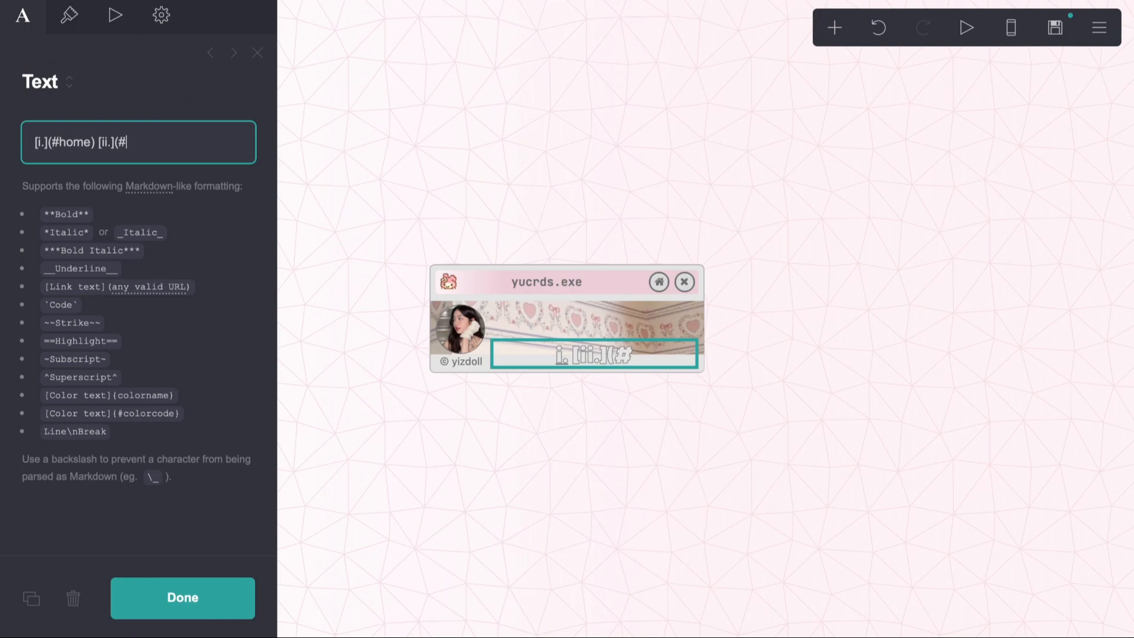
{"action": "type", "text": "two)"}
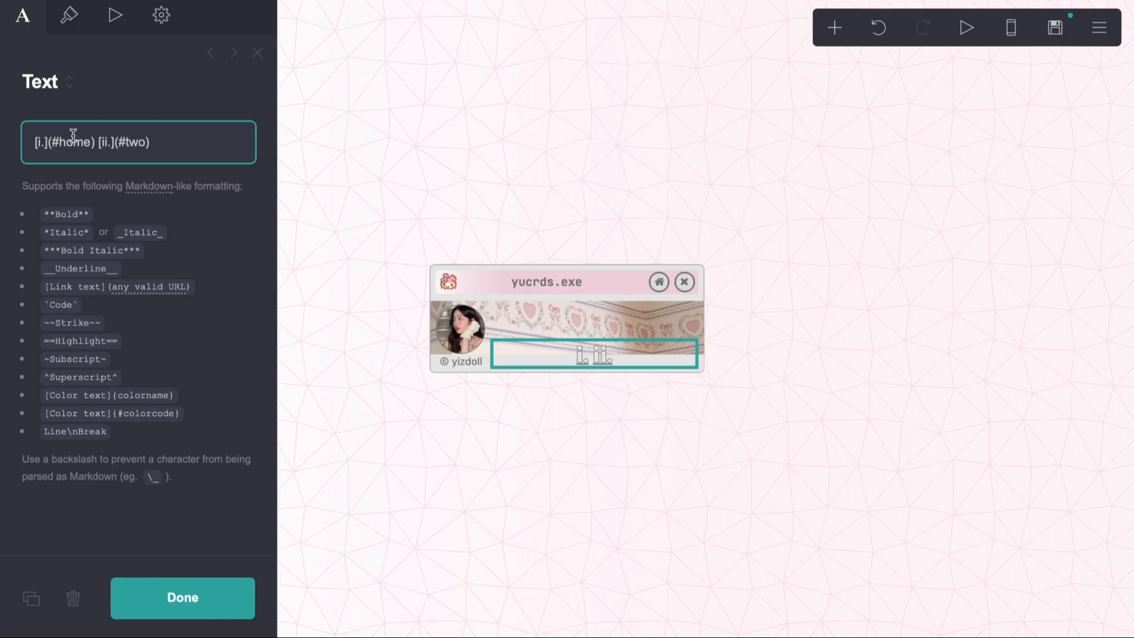
{"action": "left_click", "coordinate": [69, 15]}
{"action": "scroll", "coordinate": [126, 322], "scroll_direction": "down", "scroll_amount": 5}
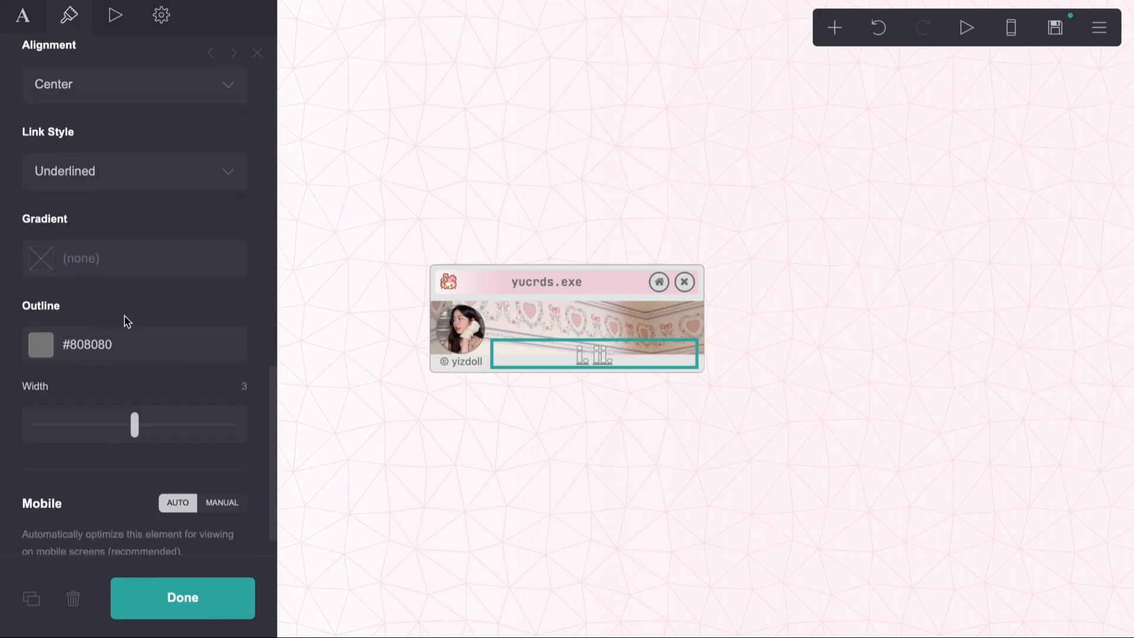
{"action": "scroll", "coordinate": [233, 428], "scroll_direction": "down", "scroll_amount": 1}
{"action": "left_click", "coordinate": [229, 463]}
{"action": "scroll", "coordinate": [224, 413], "scroll_direction": "down", "scroll_amount": 5}
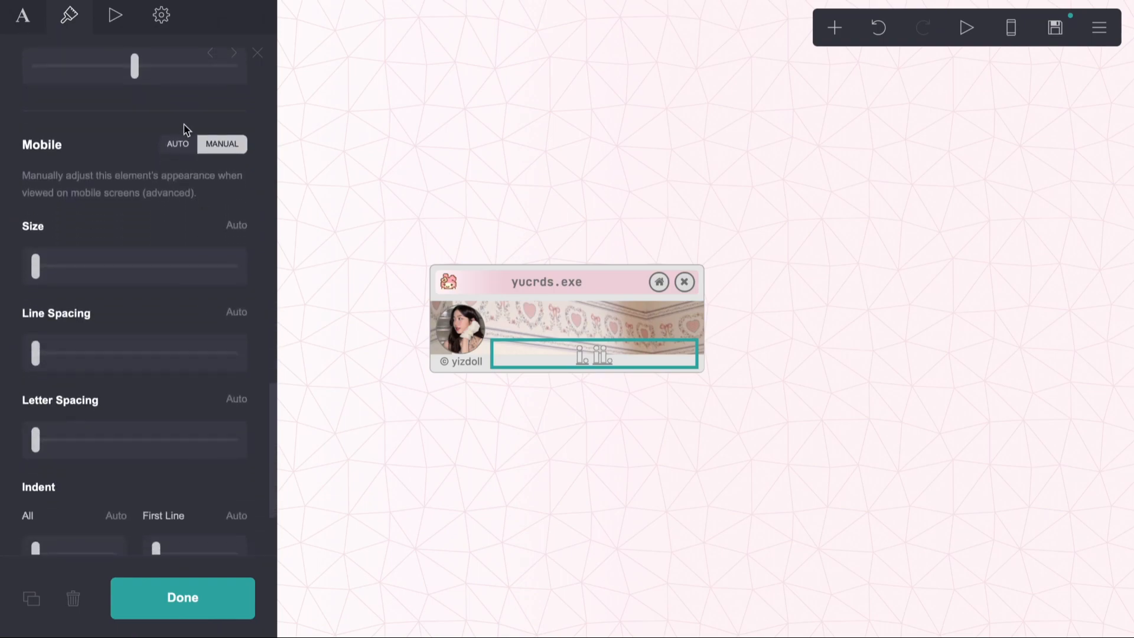
{"action": "left_click", "coordinate": [179, 142]}
- Change the link style of the "i. ii." text from Underlined to one without an underline
{"action": "scroll", "coordinate": [183, 276], "scroll_direction": "up", "scroll_amount": 2}
{"action": "left_click", "coordinate": [145, 227]}
{"action": "left_click", "coordinate": [143, 230]}
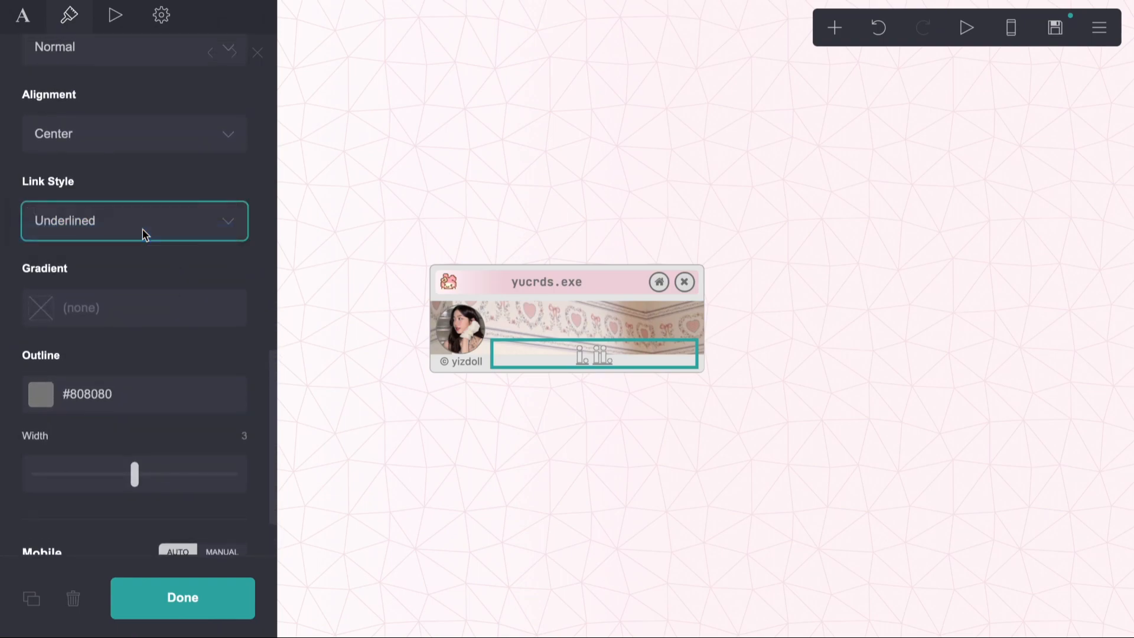
- Copy the "i. ii." text's color #E8E8E8 and apply it as the link hover color
{"action": "scroll", "coordinate": [140, 236], "scroll_direction": "up", "scroll_amount": 5}
{"action": "double_click", "coordinate": [91, 136]}
{"action": "key", "text": "ctrl+c"}
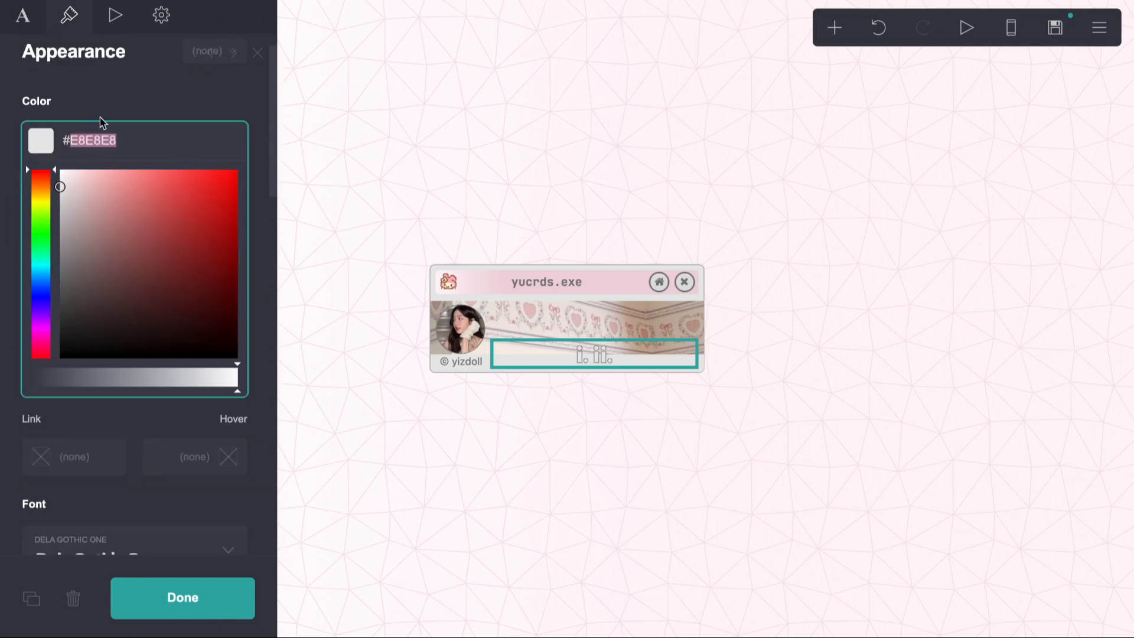
{"action": "left_click", "coordinate": [118, 96]}
{"action": "left_click", "coordinate": [176, 227]}
{"action": "type", "text": "#"}
{"action": "key", "text": "ctrl+v"}
{"action": "left_click", "coordinate": [530, 524]}
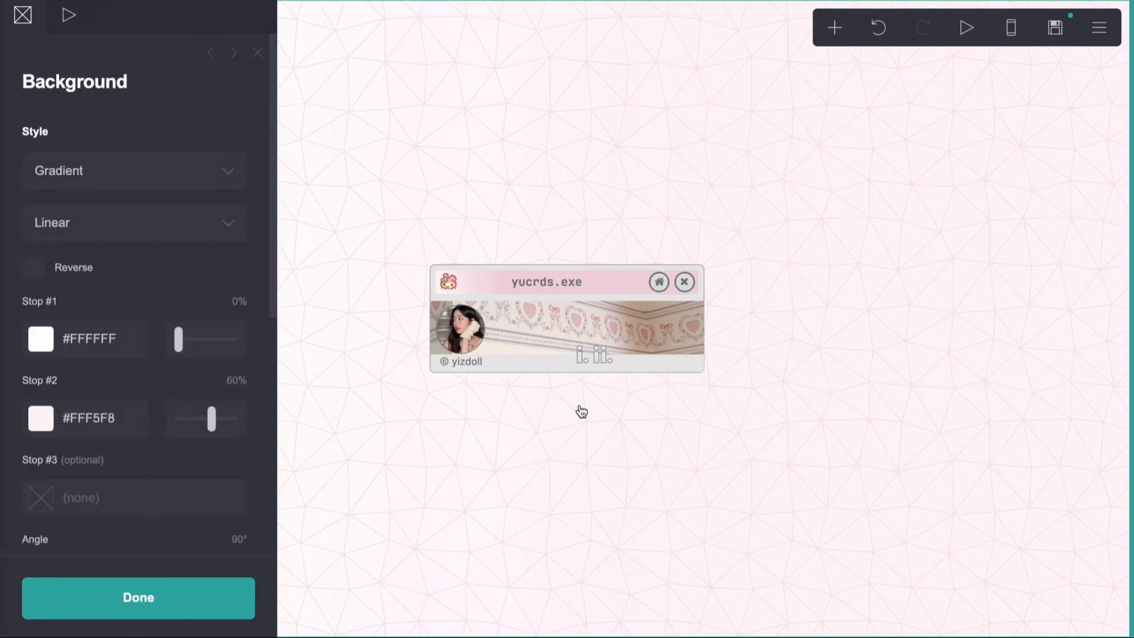
- Align the "i. ii." link text to the right
{"action": "left_click", "coordinate": [594, 361]}
{"action": "scroll", "coordinate": [135, 371], "scroll_direction": "down", "scroll_amount": 12}
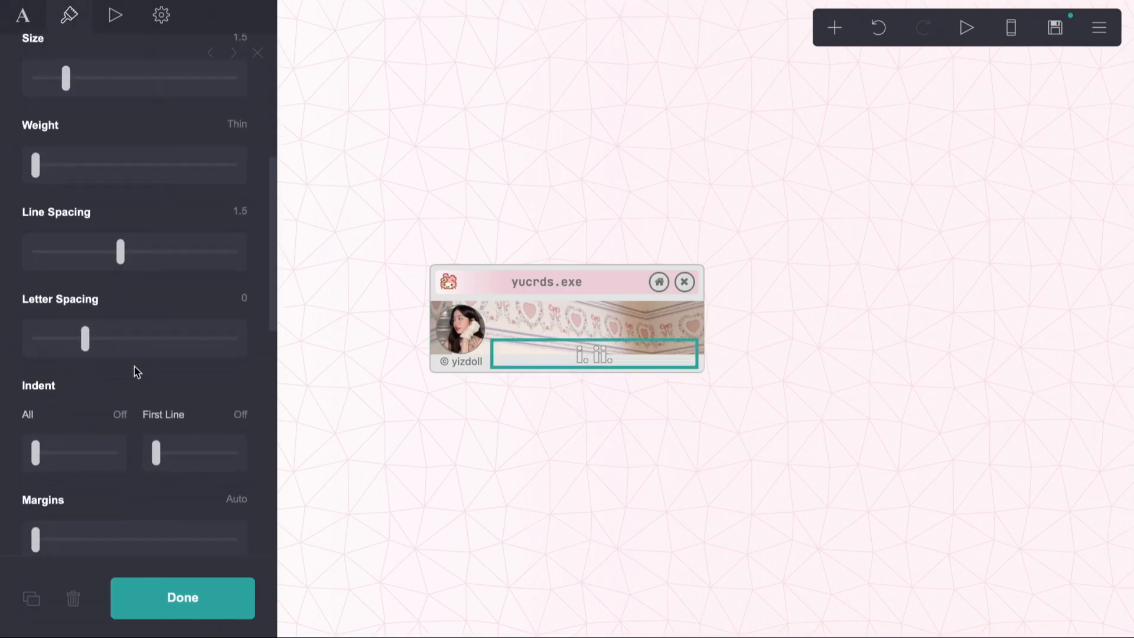
{"action": "left_click", "coordinate": [108, 234]}
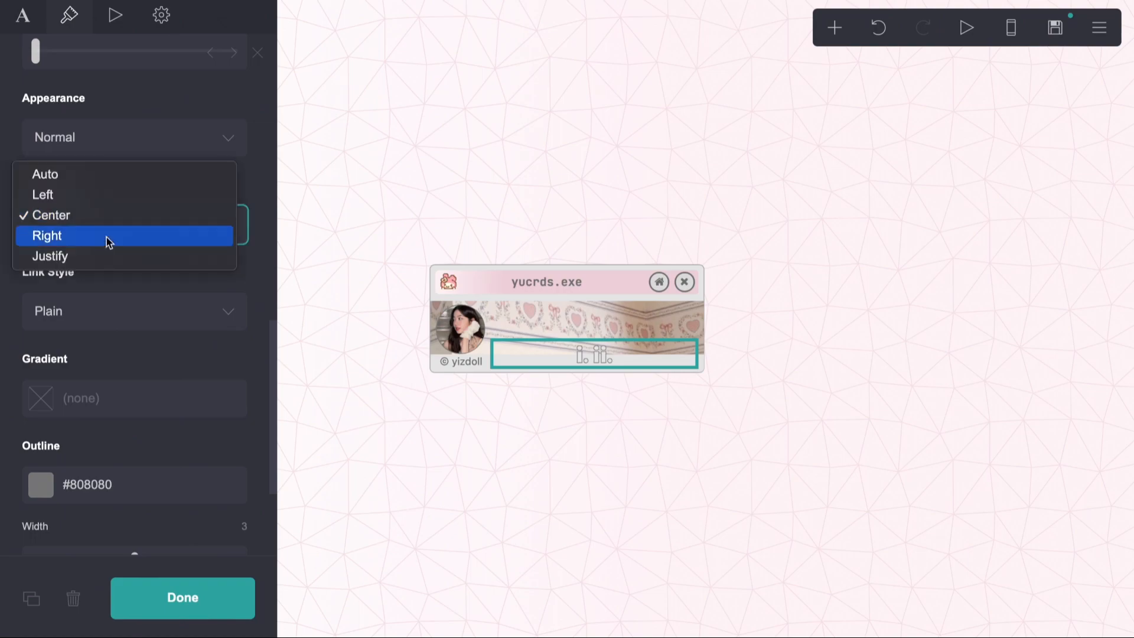
{"action": "left_click", "coordinate": [101, 238]}
{"action": "left_click", "coordinate": [557, 472]}
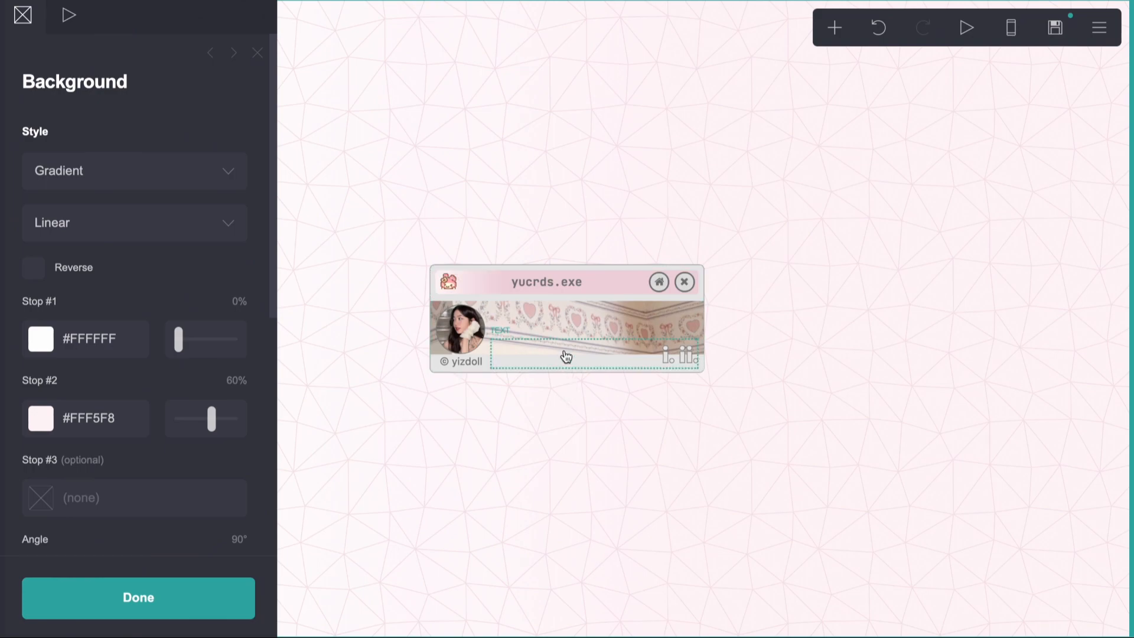
- Add a divider to the banner container and place it above the circular picture in the picture's column
{"action": "left_click", "coordinate": [547, 304]}
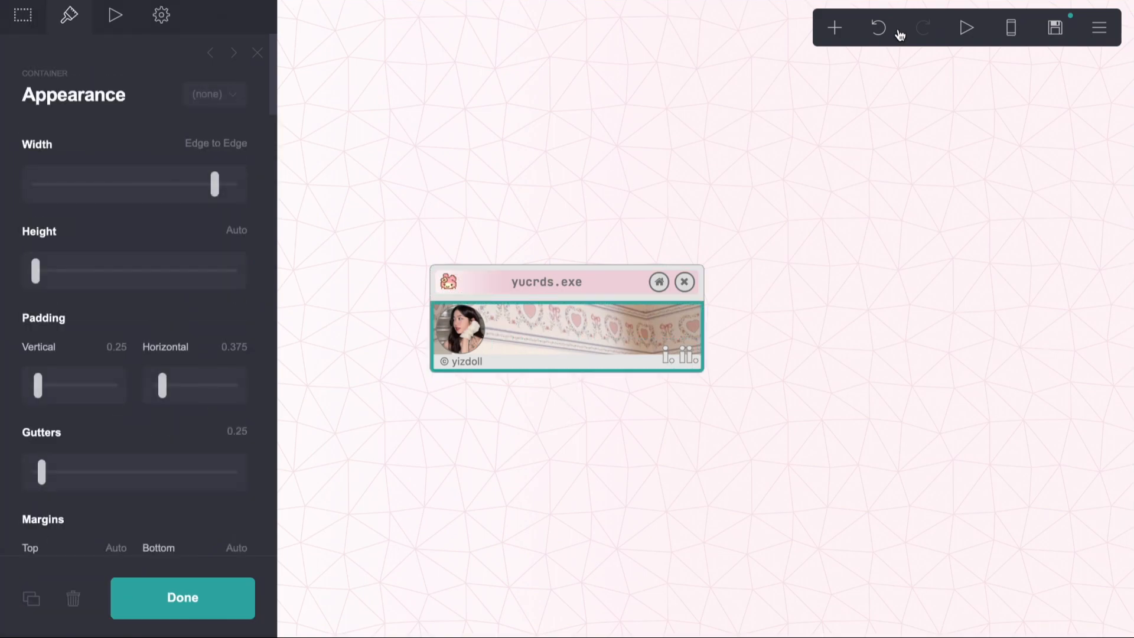
{"action": "left_click", "coordinate": [834, 27]}
{"action": "left_click", "coordinate": [776, 263]}
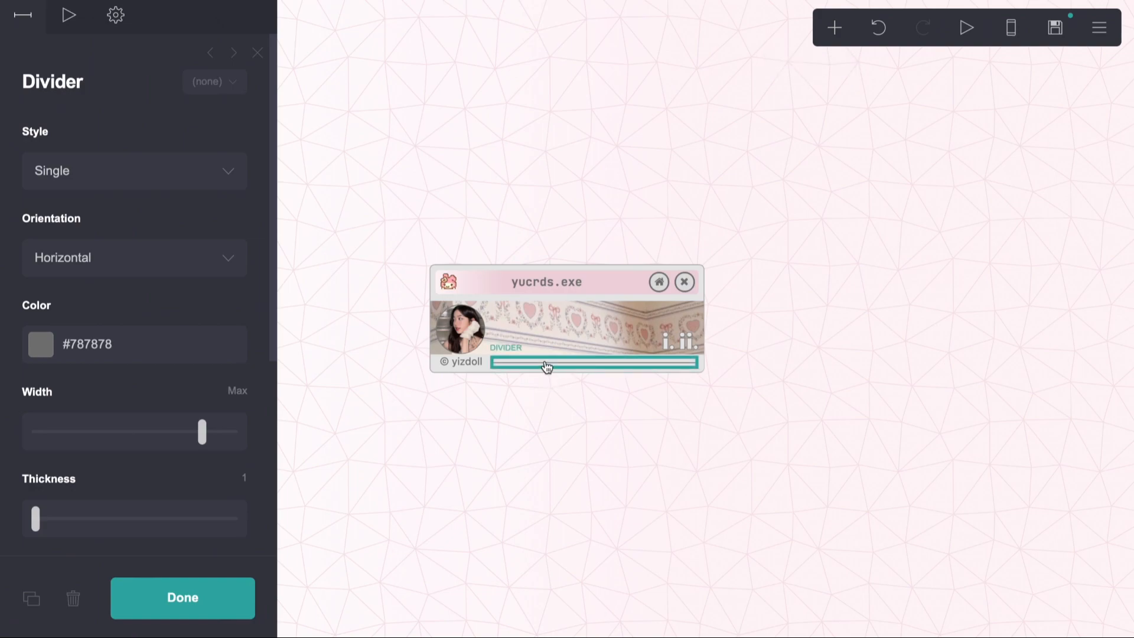
{"action": "left_click_drag", "start_coordinate": [544, 366], "coordinate": [468, 314]}
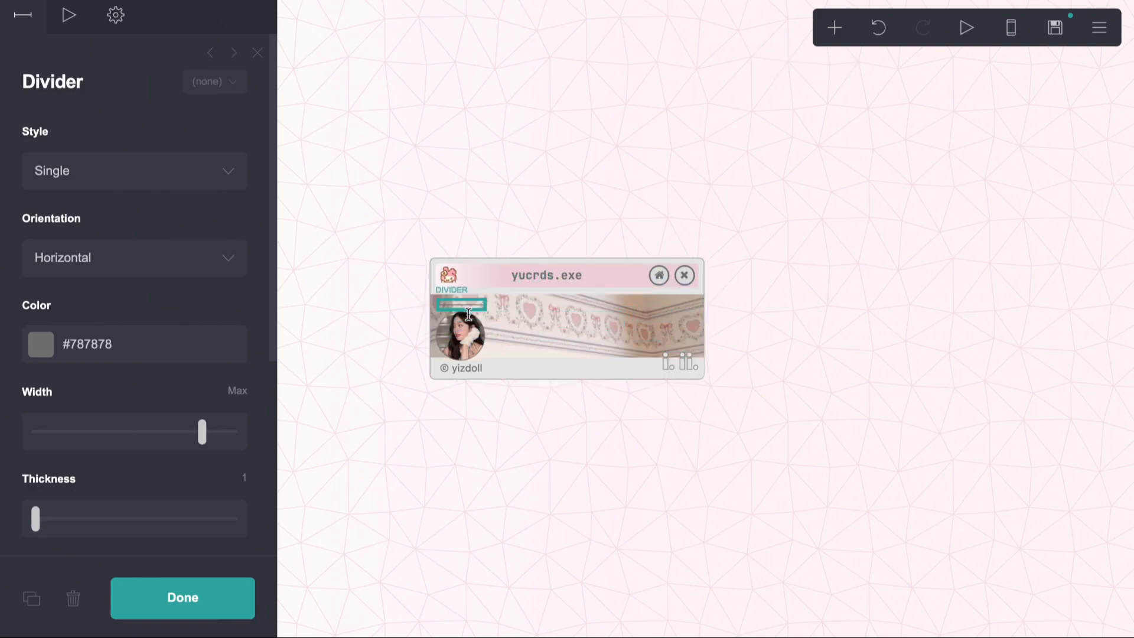
- Make the divider fully transparent with the color #78787800
{"action": "left_click", "coordinate": [195, 344]}
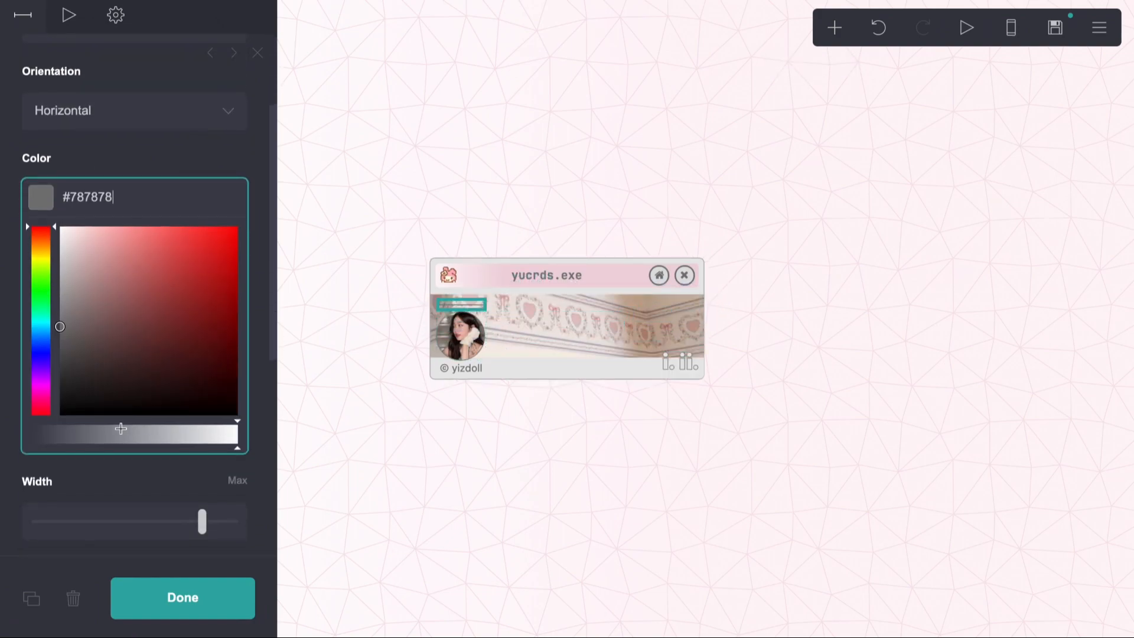
{"action": "left_click_drag", "start_coordinate": [121, 429], "coordinate": [3, 425]}
{"action": "left_click", "coordinate": [103, 157]}
- Set the divider's margins to 1.875 to add height above the circular picture
{"action": "scroll", "coordinate": [102, 260], "scroll_direction": "down", "scroll_amount": 3}
{"action": "scroll", "coordinate": [101, 260], "scroll_direction": "down", "scroll_amount": 1}
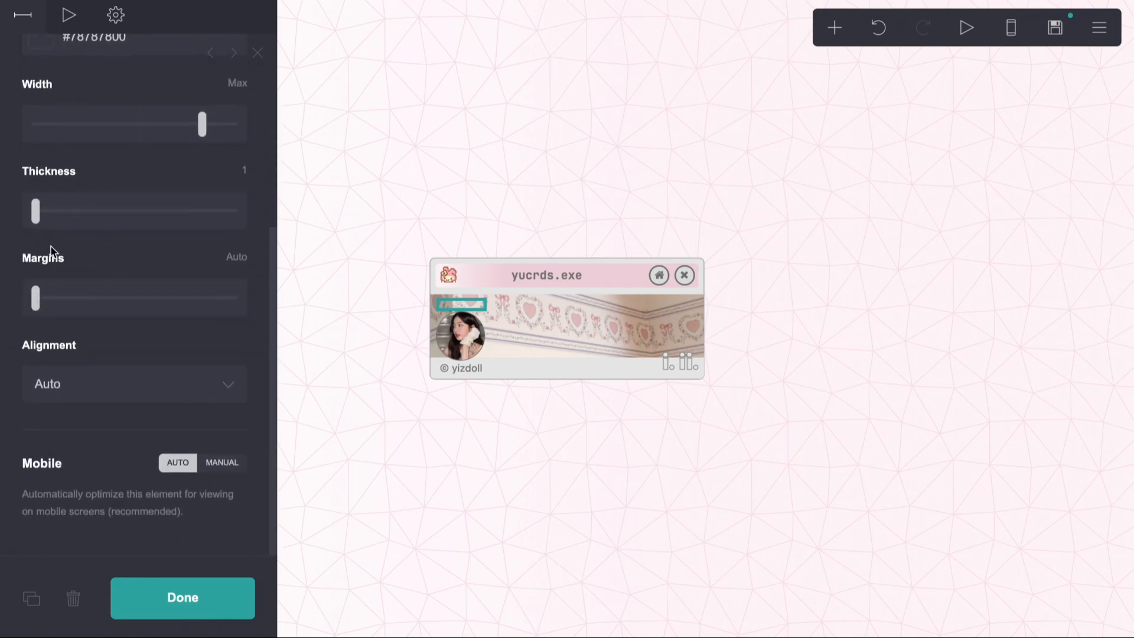
{"action": "scroll", "coordinate": [58, 384], "scroll_direction": "up", "scroll_amount": 5}
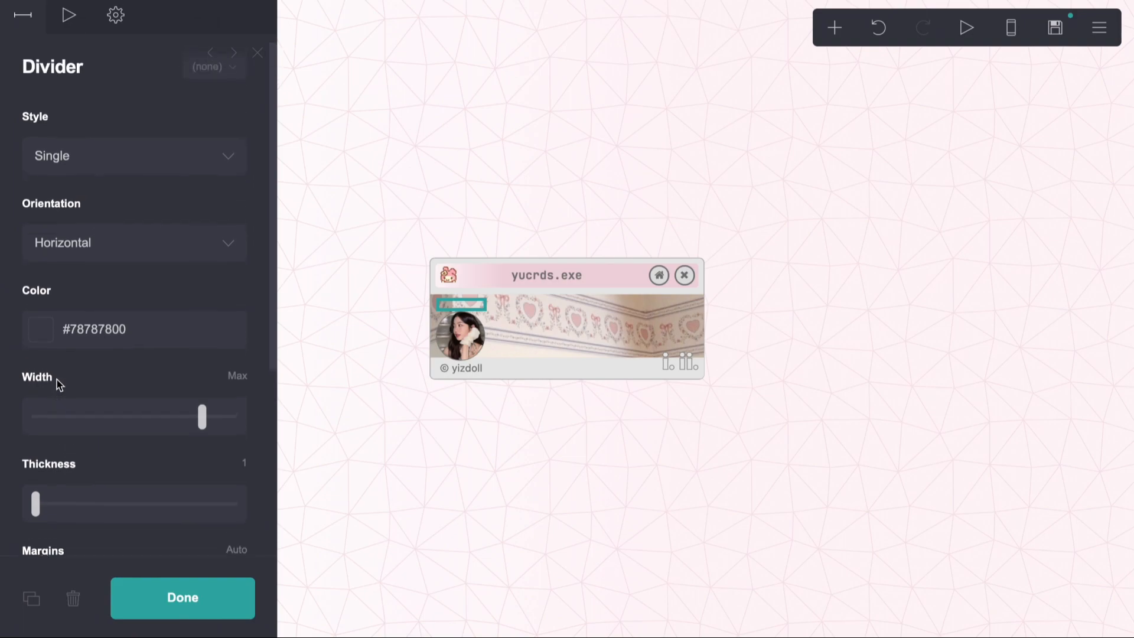
{"action": "scroll", "coordinate": [57, 379], "scroll_direction": "down", "scroll_amount": 5}
{"action": "left_click_drag", "start_coordinate": [35, 358], "coordinate": [70, 373]}
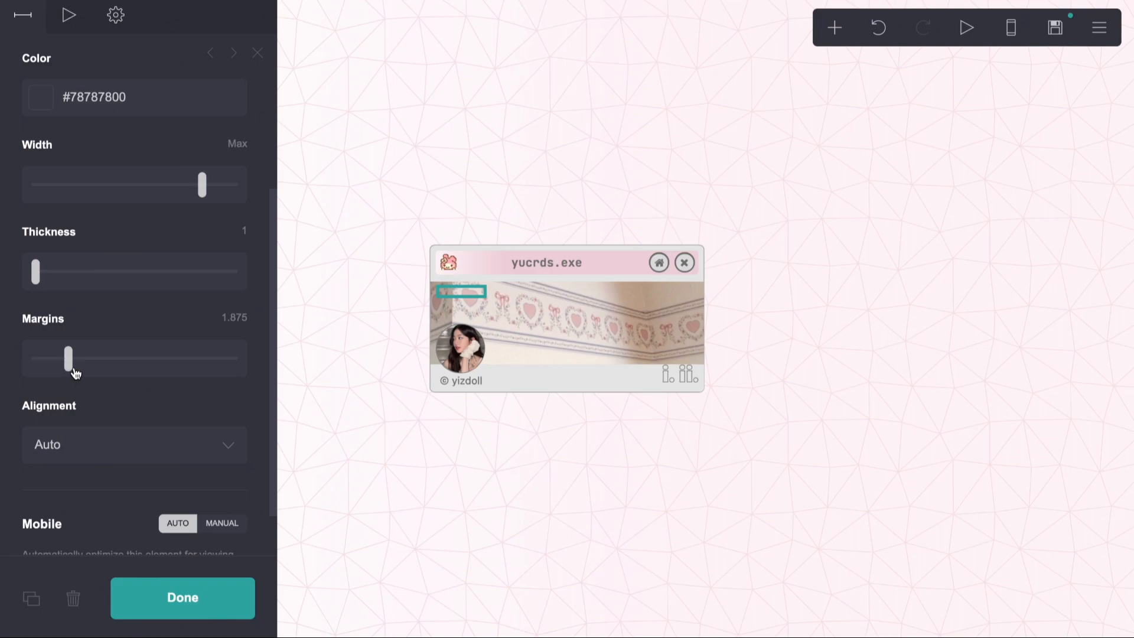
- Try a taller grey overlay on the banner container and undo the change
{"action": "left_click", "coordinate": [562, 286]}
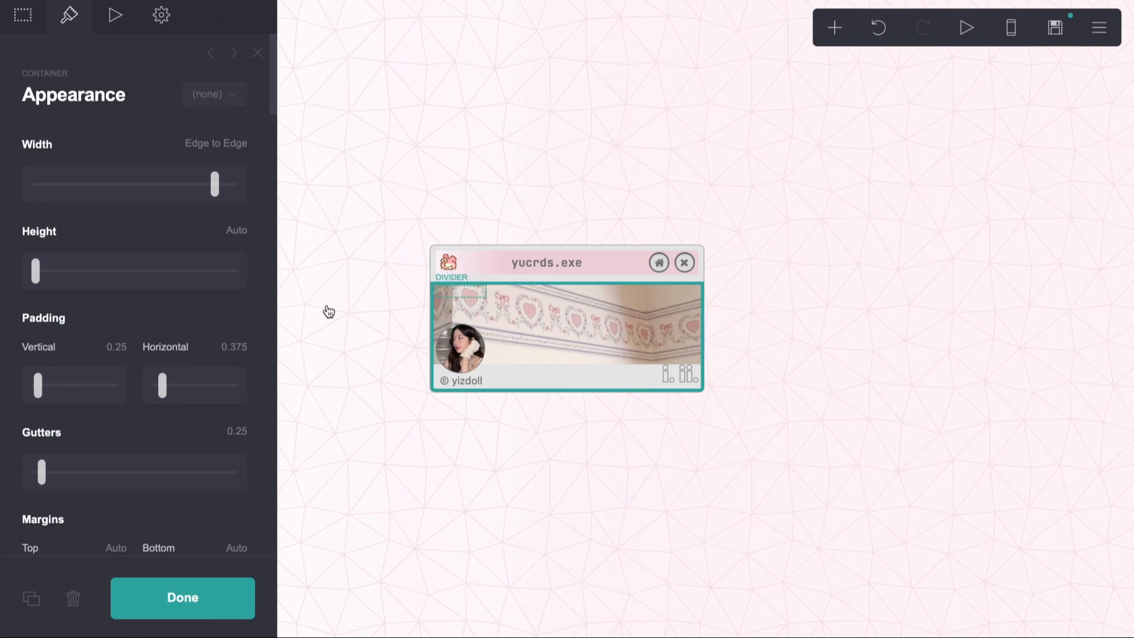
{"action": "scroll", "coordinate": [108, 332], "scroll_direction": "down", "scroll_amount": 5}
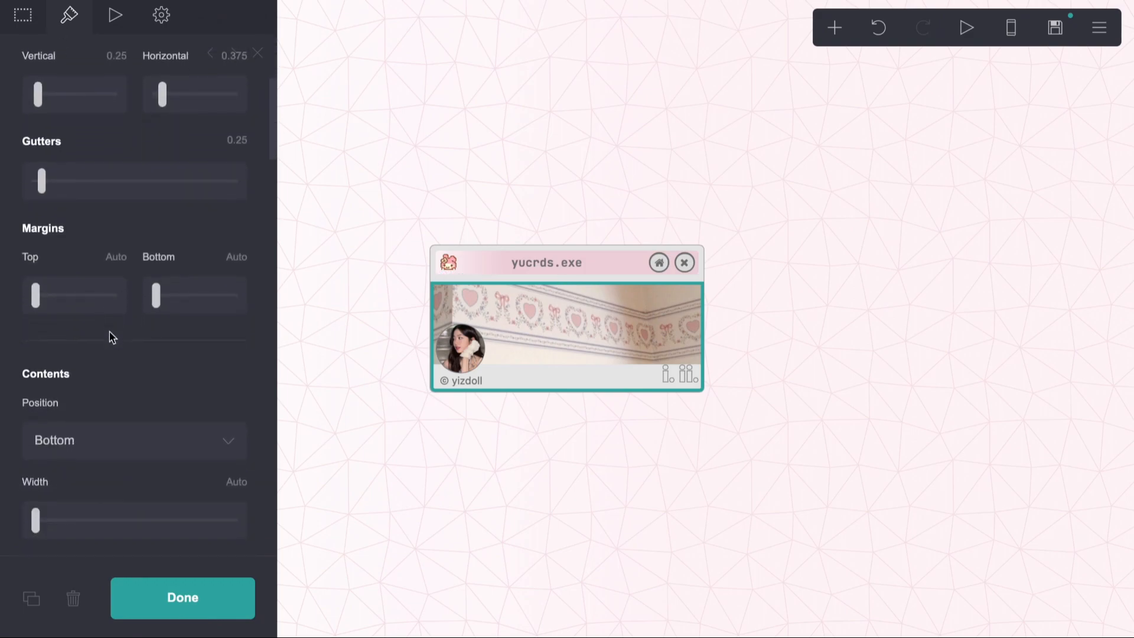
{"action": "scroll", "coordinate": [108, 332], "scroll_direction": "down", "scroll_amount": 10}
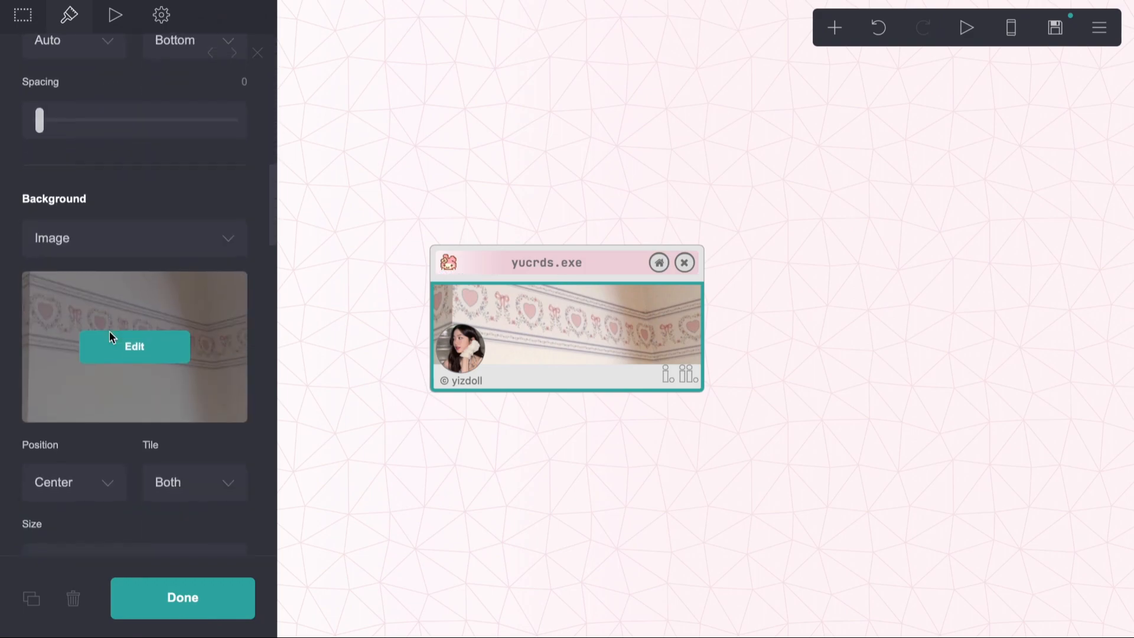
{"action": "scroll", "coordinate": [109, 331], "scroll_direction": "up", "scroll_amount": 10}
{"action": "scroll", "coordinate": [109, 332], "scroll_direction": "down", "scroll_amount": 7}
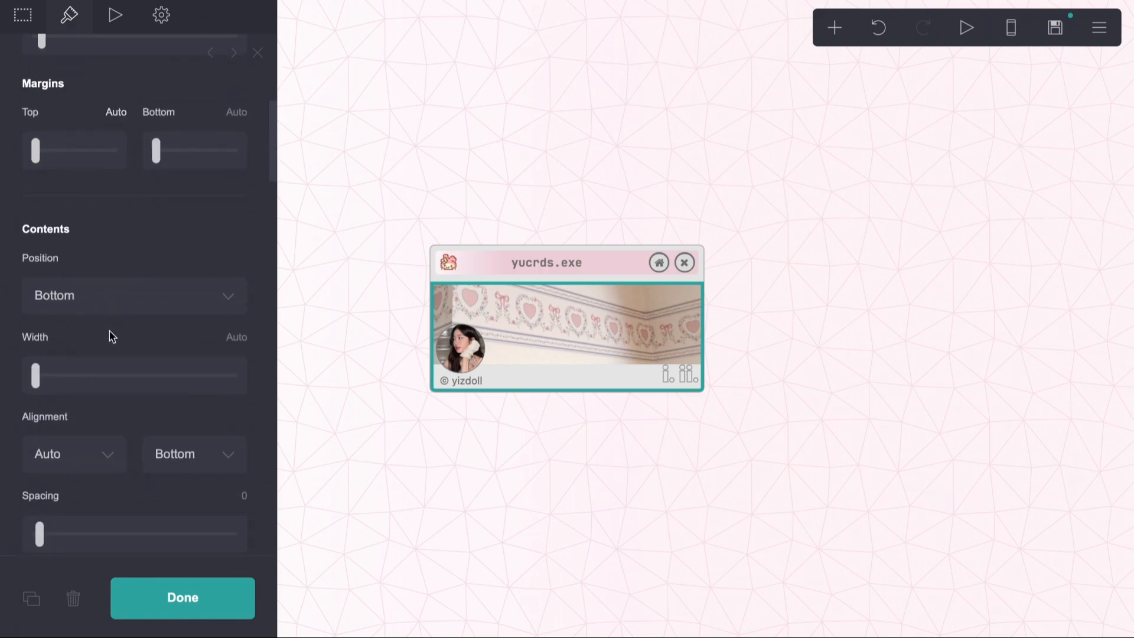
{"action": "scroll", "coordinate": [110, 332], "scroll_direction": "down", "scroll_amount": 5}
{"action": "left_click", "coordinate": [789, 361]}
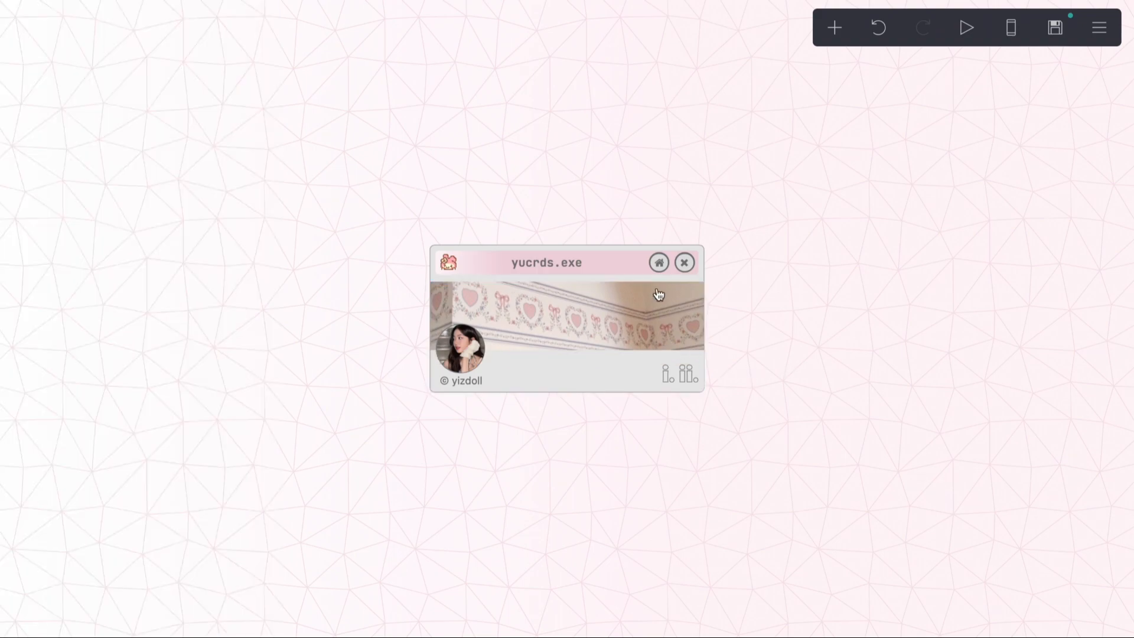
{"action": "left_click", "coordinate": [878, 28]}
- Set the position of Stop #1 in the banner container's overlay gradient to 70%
{"action": "left_click", "coordinate": [633, 265]}
{"action": "scroll", "coordinate": [162, 325], "scroll_direction": "down", "scroll_amount": 10}
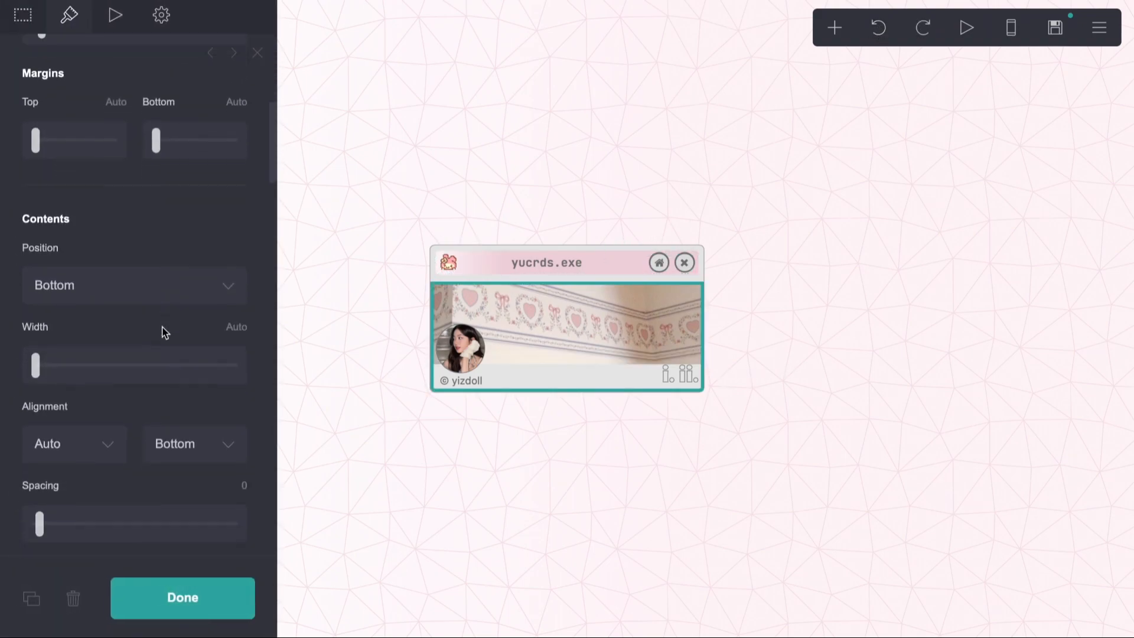
{"action": "scroll", "coordinate": [162, 326], "scroll_direction": "down", "scroll_amount": 12}
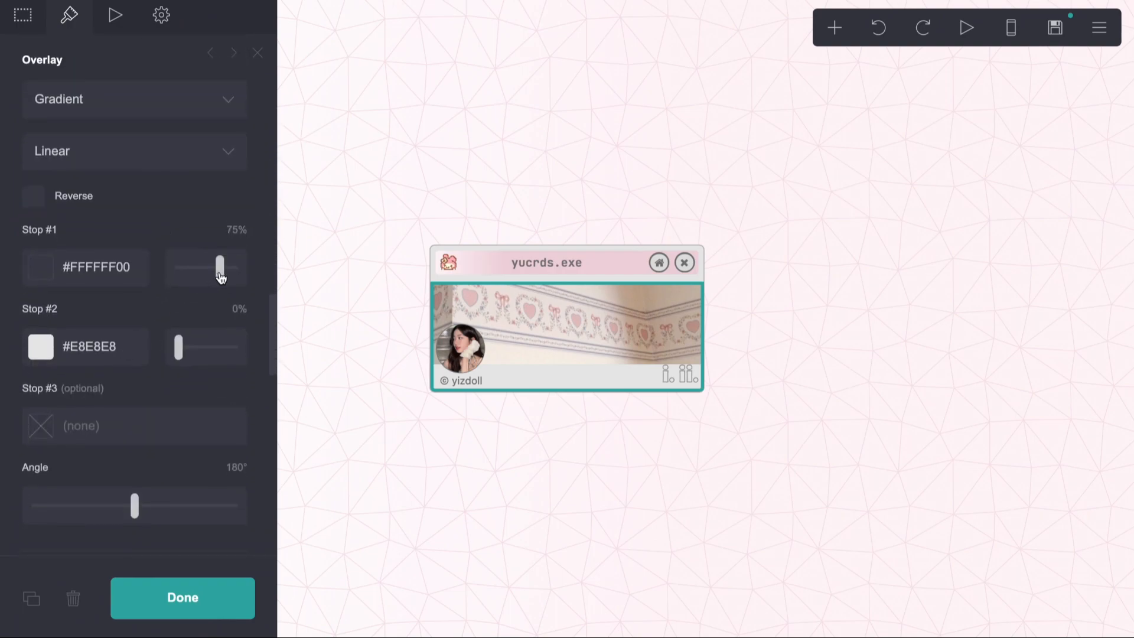
{"action": "left_click_drag", "start_coordinate": [221, 277], "coordinate": [219, 278]}
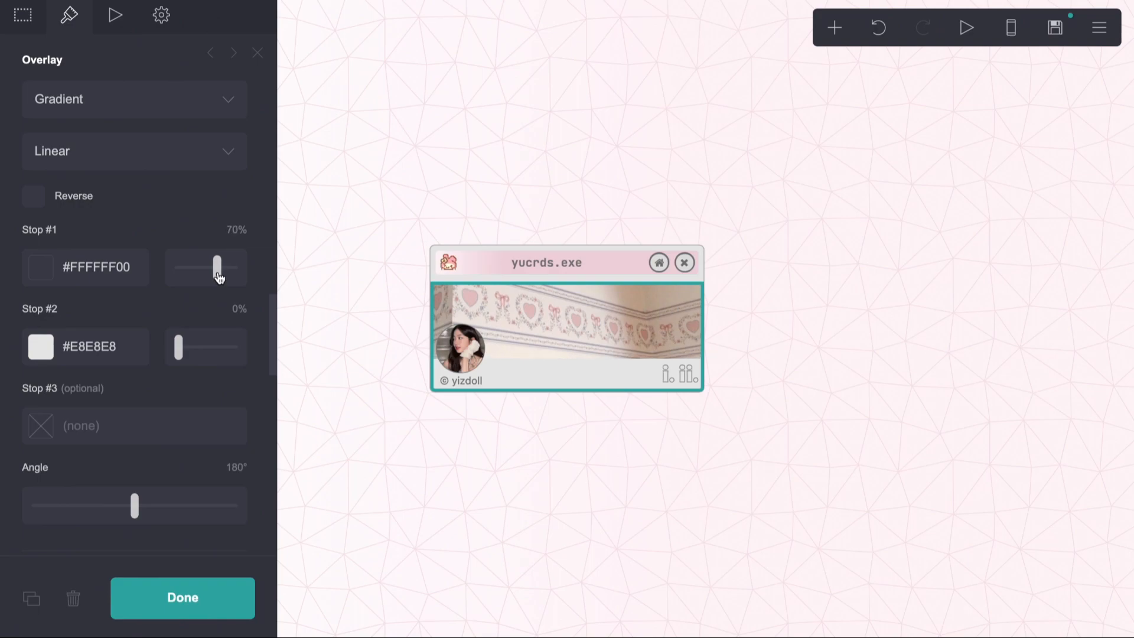
{"action": "left_click", "coordinate": [823, 354]}
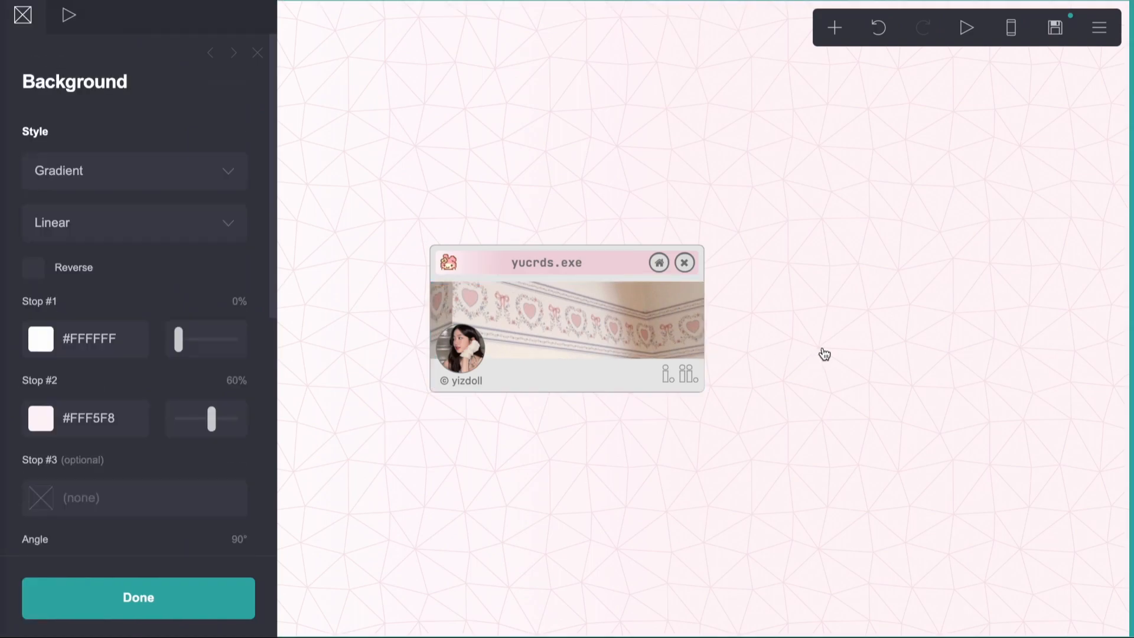
{"action": "left_click", "coordinate": [825, 355]}
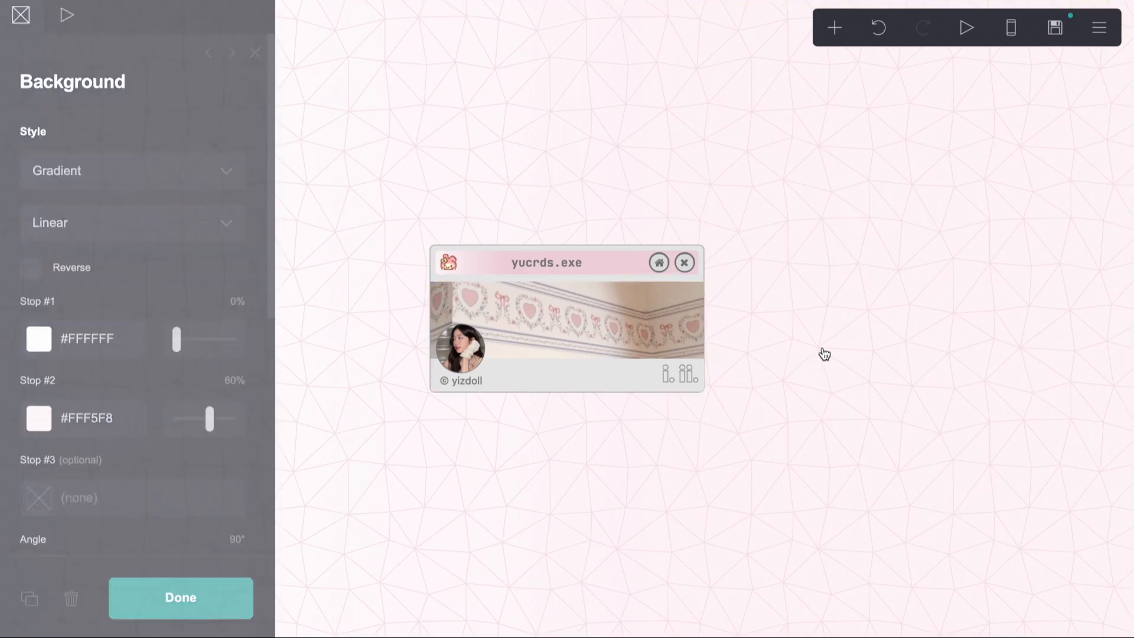
- Add a new empty container below the banner section of the card
{"action": "left_click", "coordinate": [645, 246]}
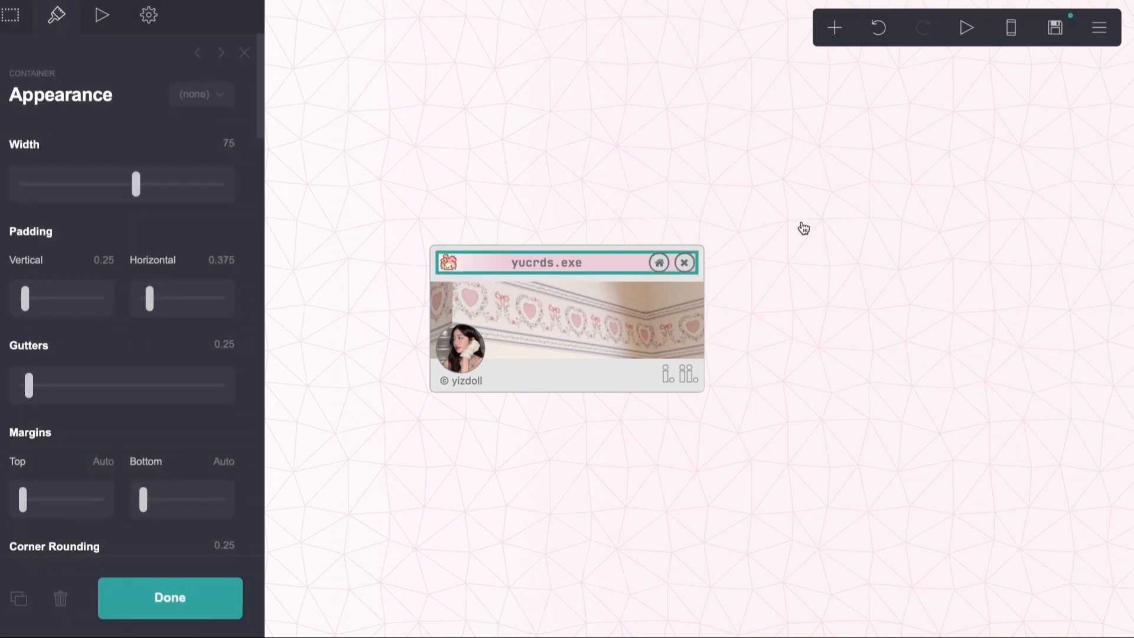
{"action": "left_click", "coordinate": [803, 228]}
{"action": "left_click", "coordinate": [834, 27]}
{"action": "left_click", "coordinate": [663, 384]}
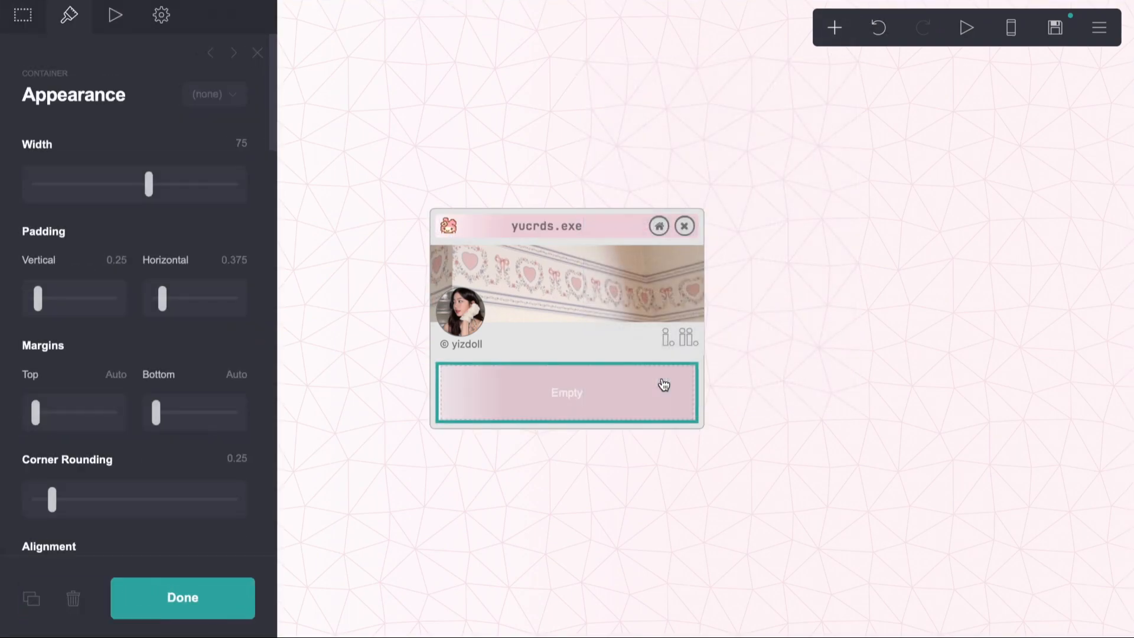
- Change the empty container's background from Gradient to Color and set it to #E8E8E8
{"action": "scroll", "coordinate": [84, 299], "scroll_direction": "down", "scroll_amount": 12}
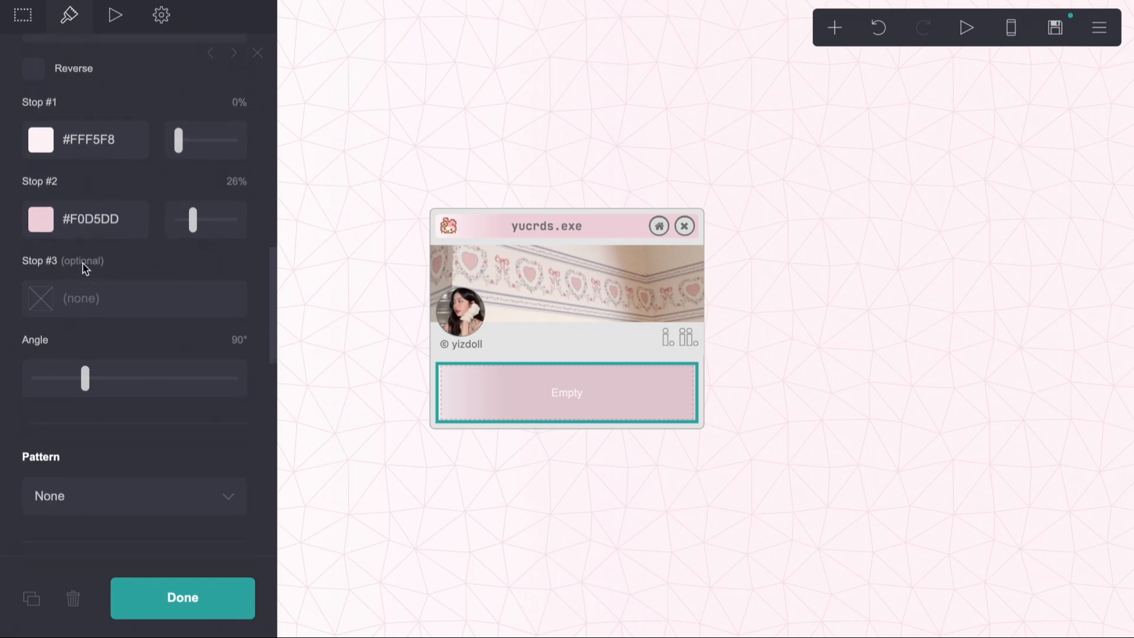
{"action": "scroll", "coordinate": [83, 263], "scroll_direction": "up", "scroll_amount": 3}
{"action": "left_click", "coordinate": [91, 121]}
{"action": "left_click", "coordinate": [88, 79]}
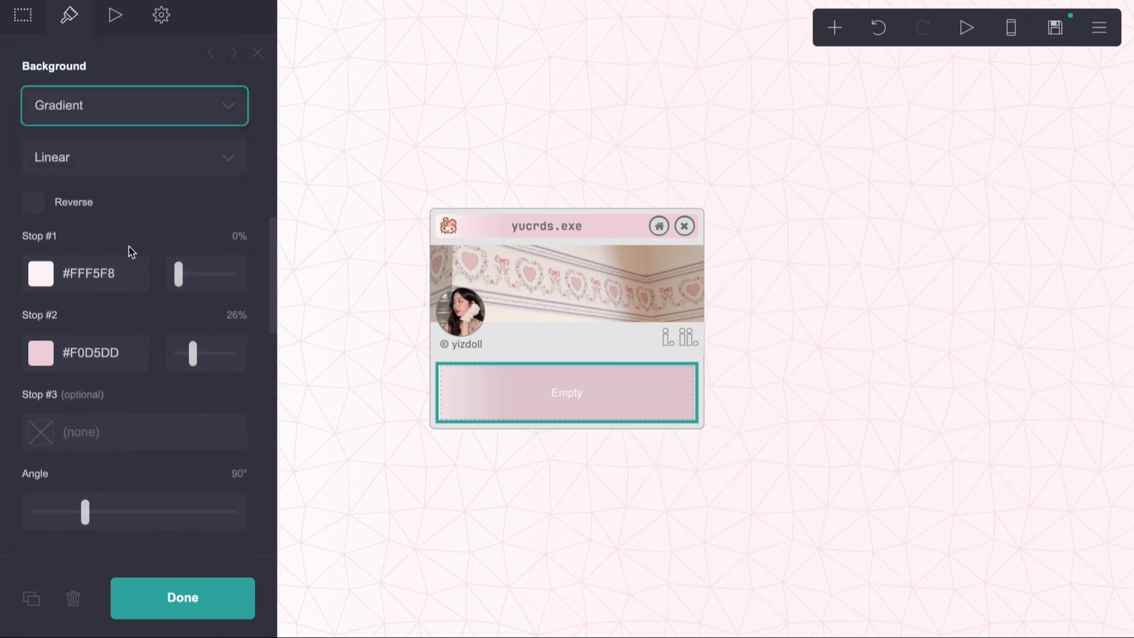
{"action": "left_click", "coordinate": [83, 170]}
{"action": "type", "text": "3838"}
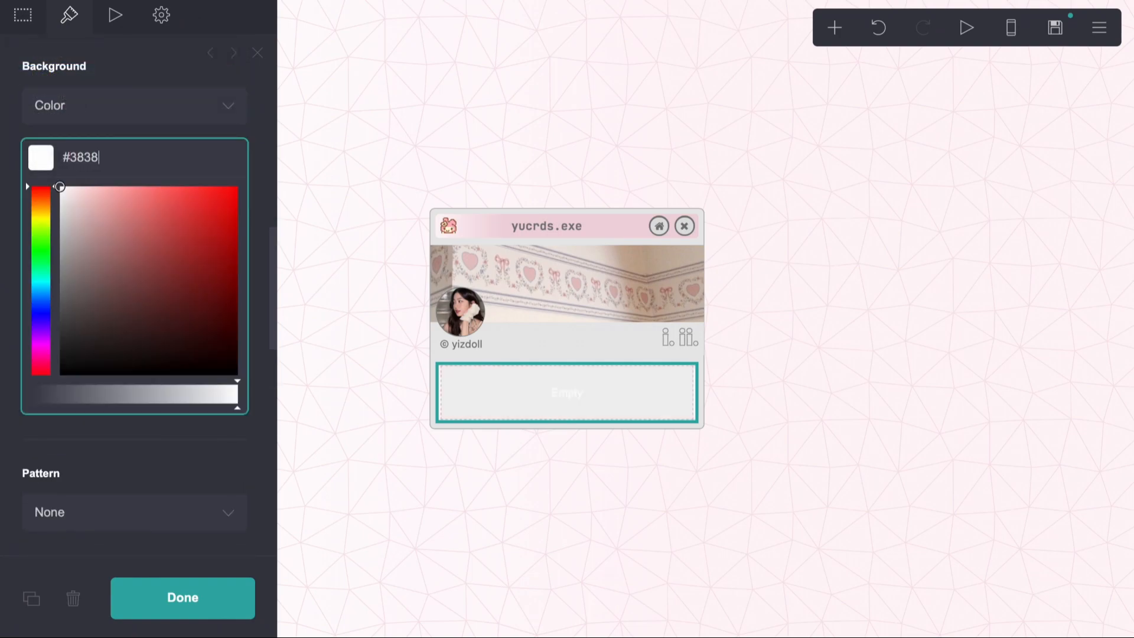
{"action": "type", "text": "E8E8E8"}
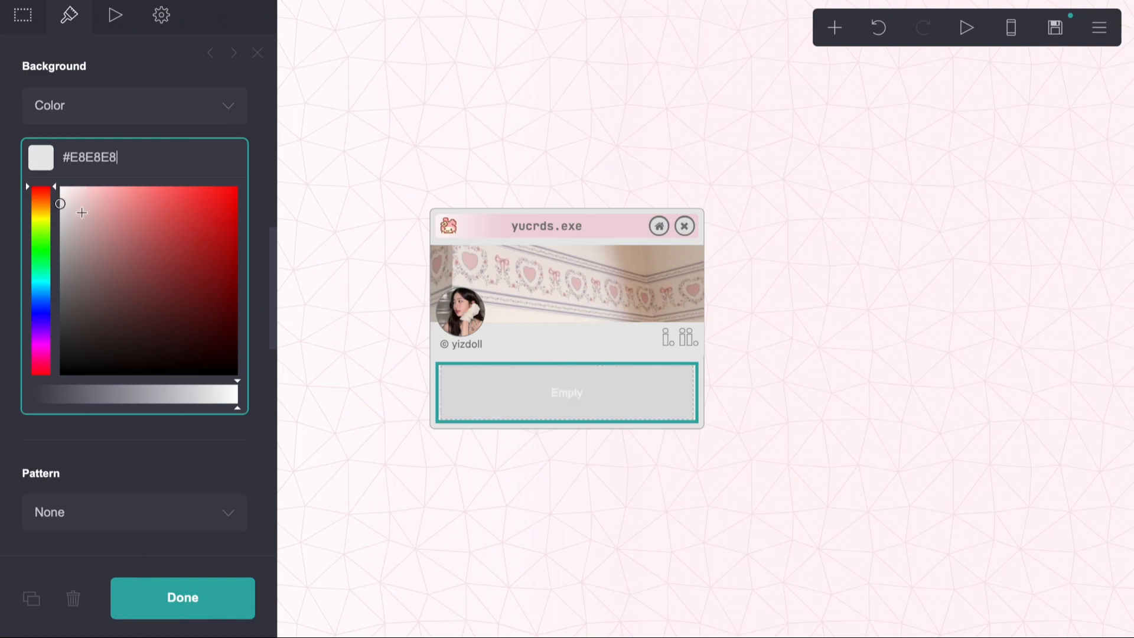
- Darken the empty container's background color to #DBDBDB
{"action": "mouse_move", "coordinate": [63, 211]}
{"action": "left_mouse_down"}
{"action": "mouse_move", "coordinate": [48, 224]}
{"action": "mouse_move", "coordinate": [42, 208]}
{"action": "left_mouse_up"}
{"action": "left_click", "coordinate": [424, 493]}
{"action": "left_click", "coordinate": [444, 508]}
{"action": "left_click", "coordinate": [475, 421]}
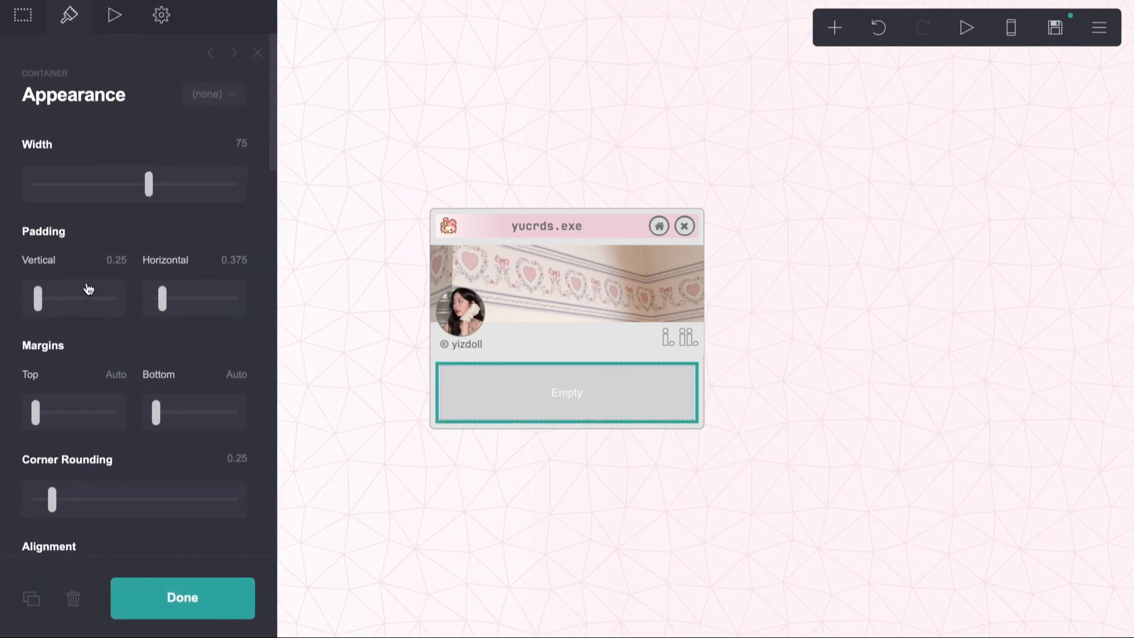
{"action": "scroll", "coordinate": [89, 293], "scroll_direction": "down", "scroll_amount": 10}
{"action": "left_click", "coordinate": [103, 231]}
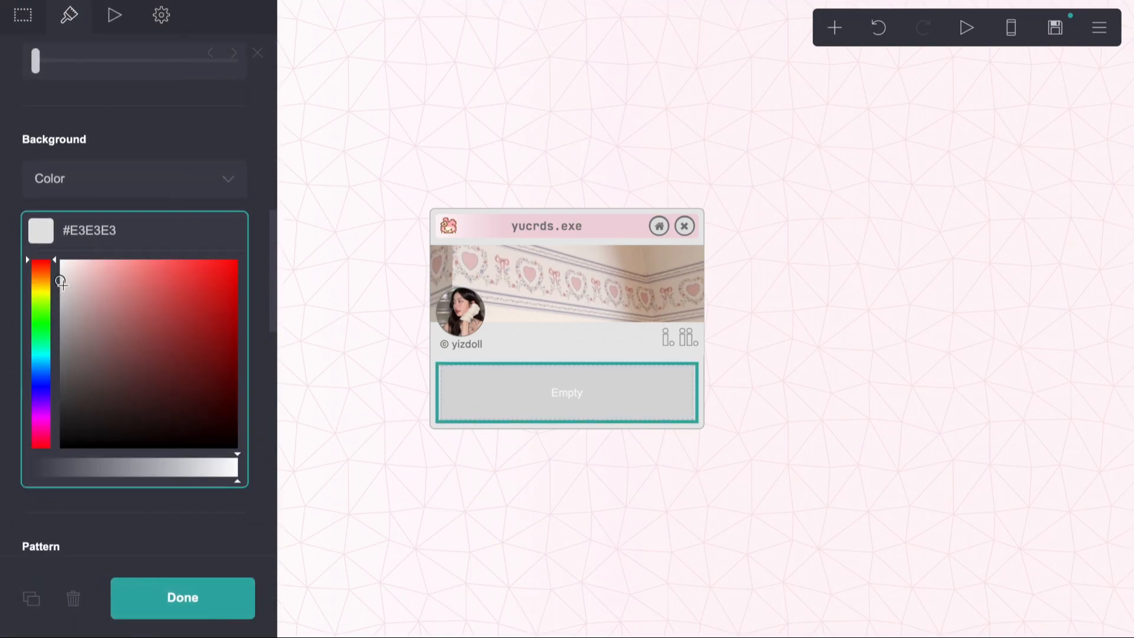
{"action": "mouse_move", "coordinate": [62, 283]}
{"action": "left_mouse_down"}
{"action": "mouse_move", "coordinate": [59, 299]}
{"action": "mouse_move", "coordinate": [60, 287]}
{"action": "left_mouse_up"}
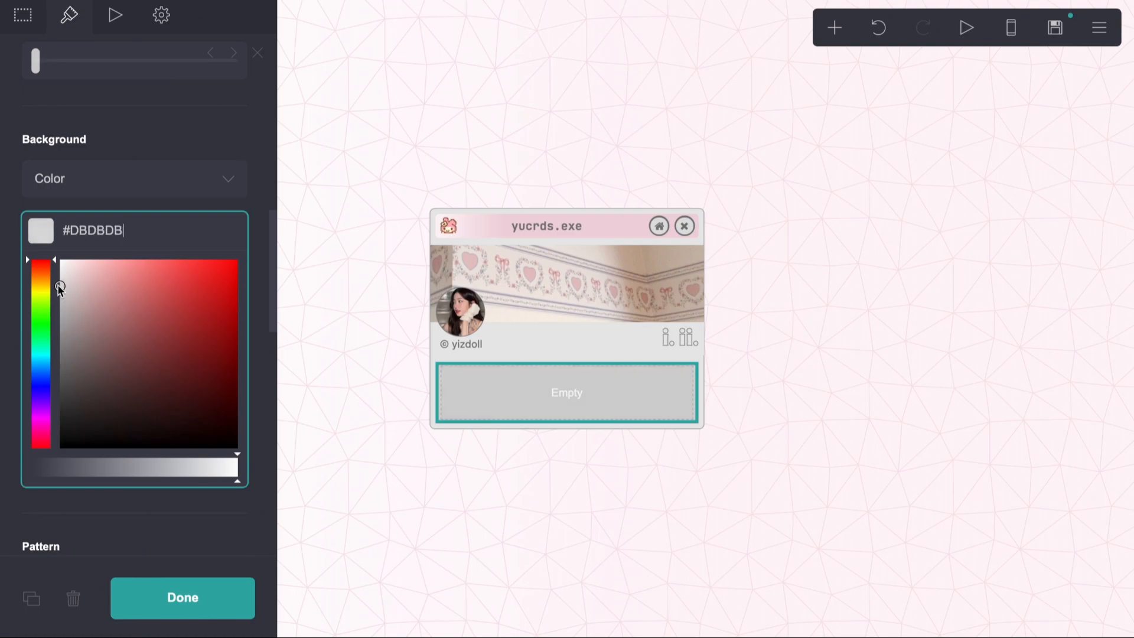
- Copy the drop shadow color #787878 from the title bar's icons element
{"action": "left_click", "coordinate": [647, 228]}
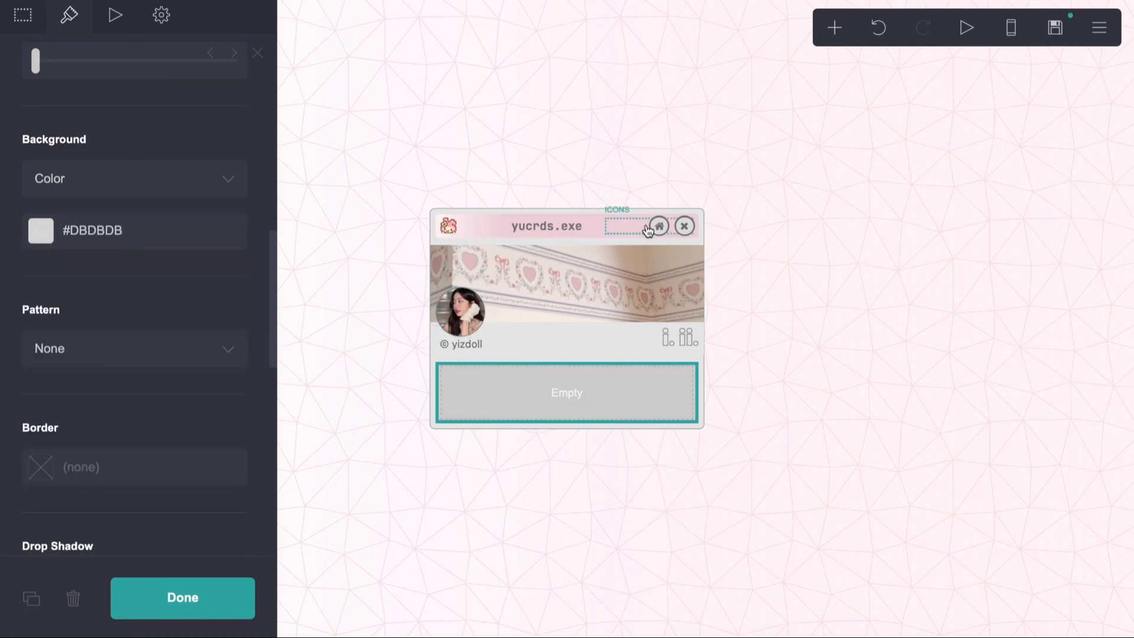
{"action": "left_click", "coordinate": [648, 228]}
{"action": "scroll", "coordinate": [108, 266], "scroll_direction": "down", "scroll_amount": 5}
{"action": "left_click", "coordinate": [89, 155]}
{"action": "key", "text": "ctrl+c"}
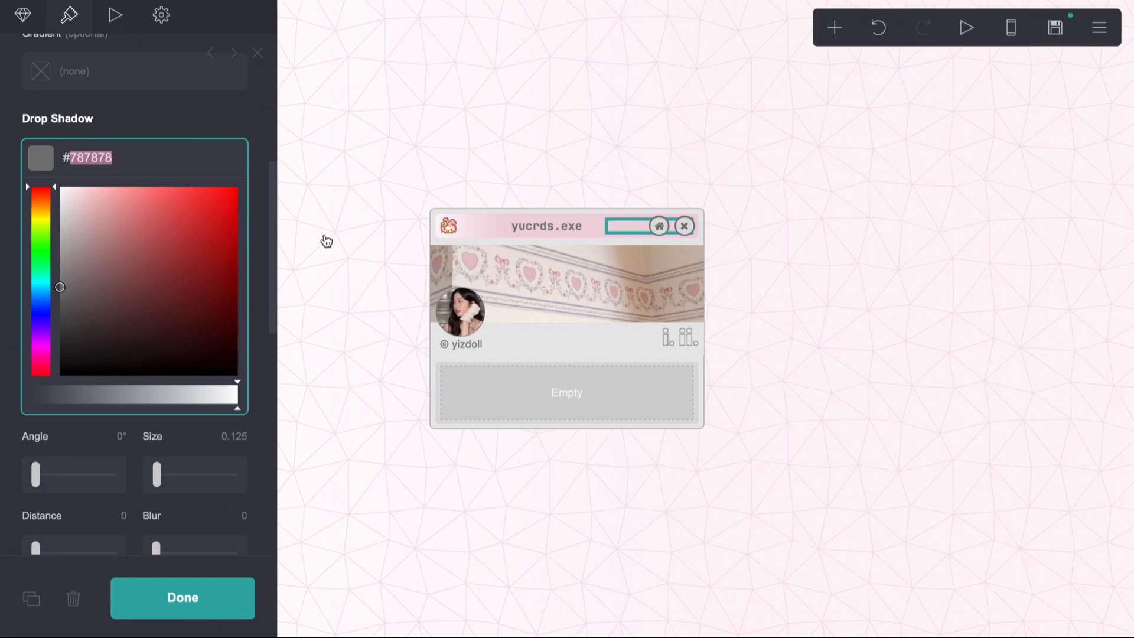
- Set the empty grey container's horizontal padding to 0.25
{"action": "left_click", "coordinate": [514, 388]}
{"action": "scroll", "coordinate": [133, 385], "scroll_direction": "down", "scroll_amount": 5}
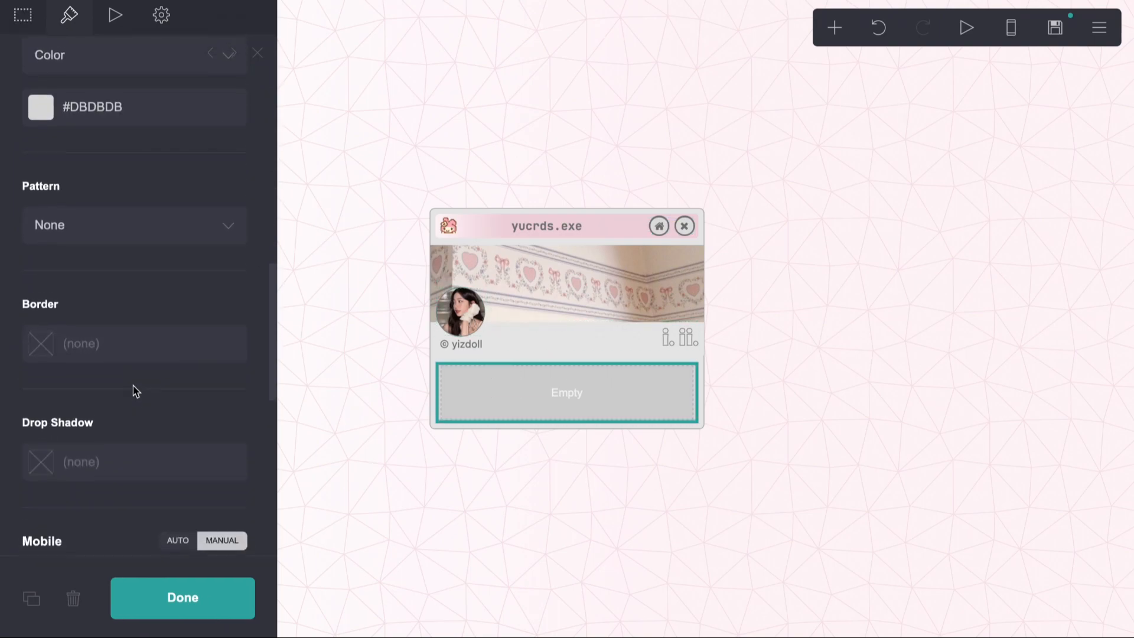
{"action": "scroll", "coordinate": [133, 387], "scroll_direction": "up", "scroll_amount": 12}
{"action": "left_click", "coordinate": [234, 189]}
{"action": "left_click", "coordinate": [244, 152]}
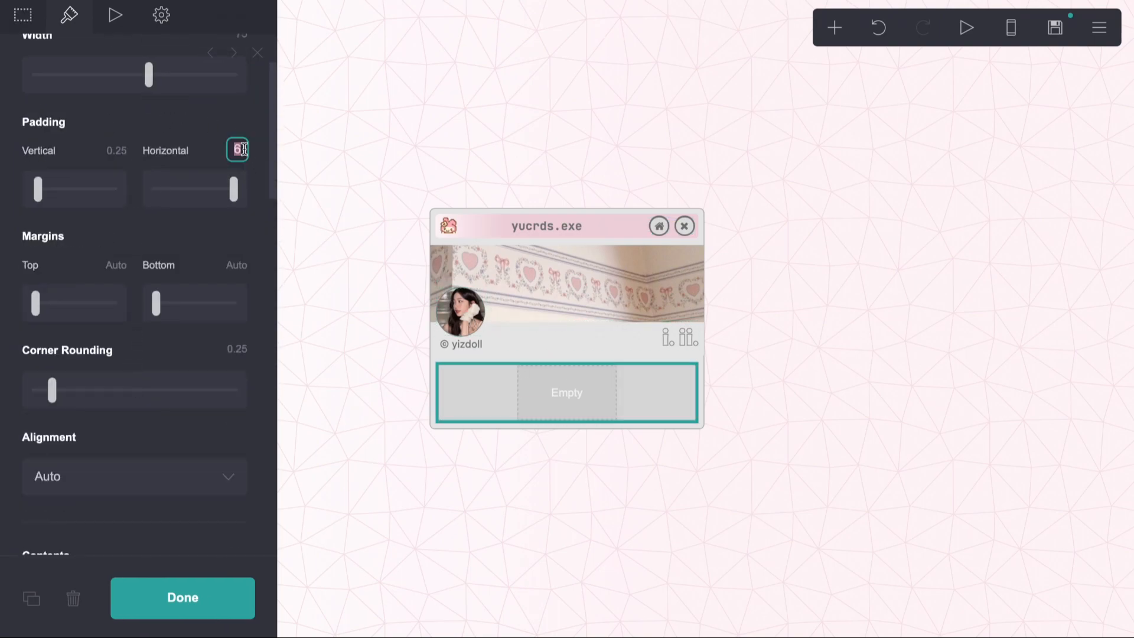
{"action": "type", "text": "0.25"}
{"action": "key", "text": "Return"}
- Set both the vertical and horizontal padding of the grey container to 0.375
{"action": "scroll", "coordinate": [178, 227], "scroll_direction": "down", "scroll_amount": 5}
{"action": "scroll", "coordinate": [180, 230], "scroll_direction": "down", "scroll_amount": 2}
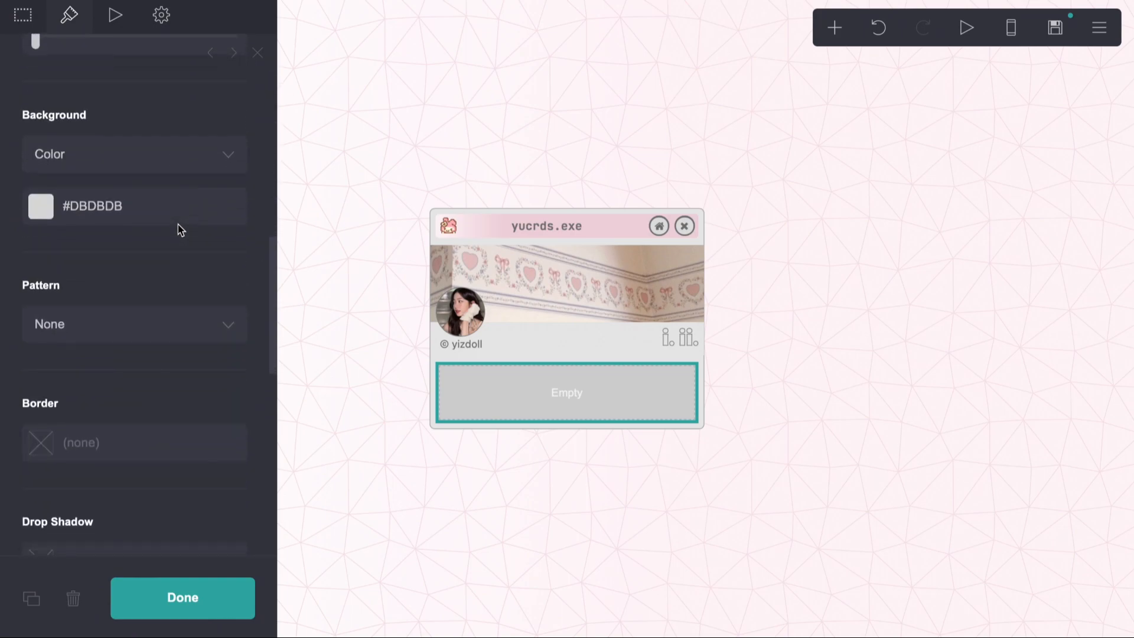
{"action": "scroll", "coordinate": [178, 230], "scroll_direction": "up", "scroll_amount": 12}
{"action": "left_click", "coordinate": [117, 260]}
{"action": "type", "text": ".375"}
{"action": "key", "text": "Return"}
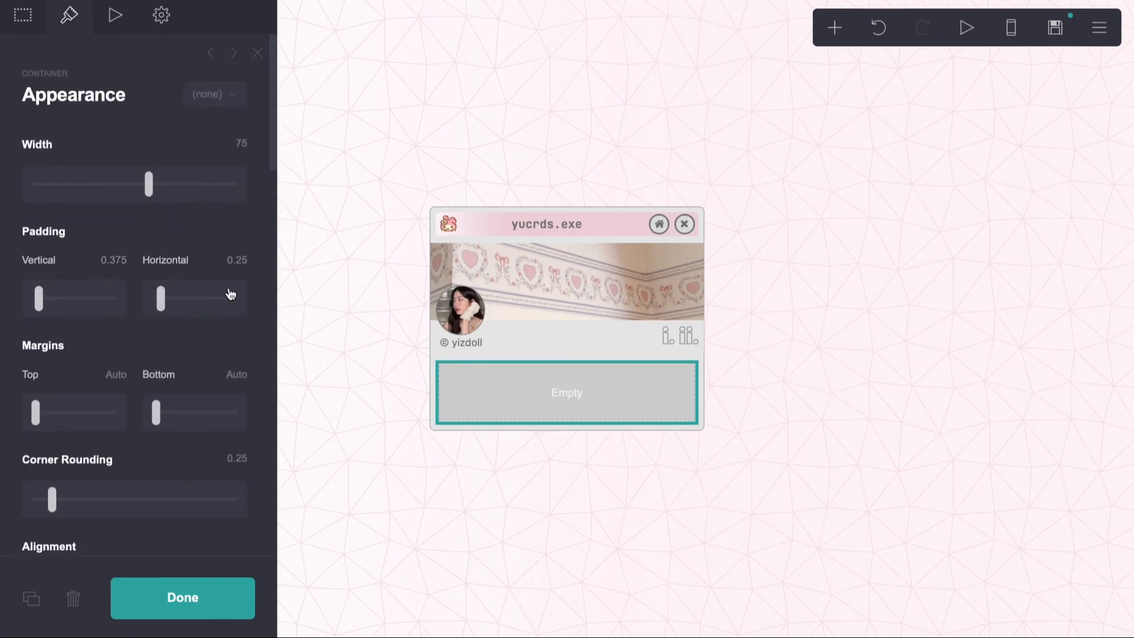
{"action": "left_click", "coordinate": [236, 260]}
{"action": "type", "text": "0.375"}
{"action": "key", "text": "Return"}
- Give the grey container a border in the copied color #787878
{"action": "scroll", "coordinate": [165, 315], "scroll_direction": "down", "scroll_amount": 2}
{"action": "scroll", "coordinate": [165, 315], "scroll_direction": "down", "scroll_amount": 5}
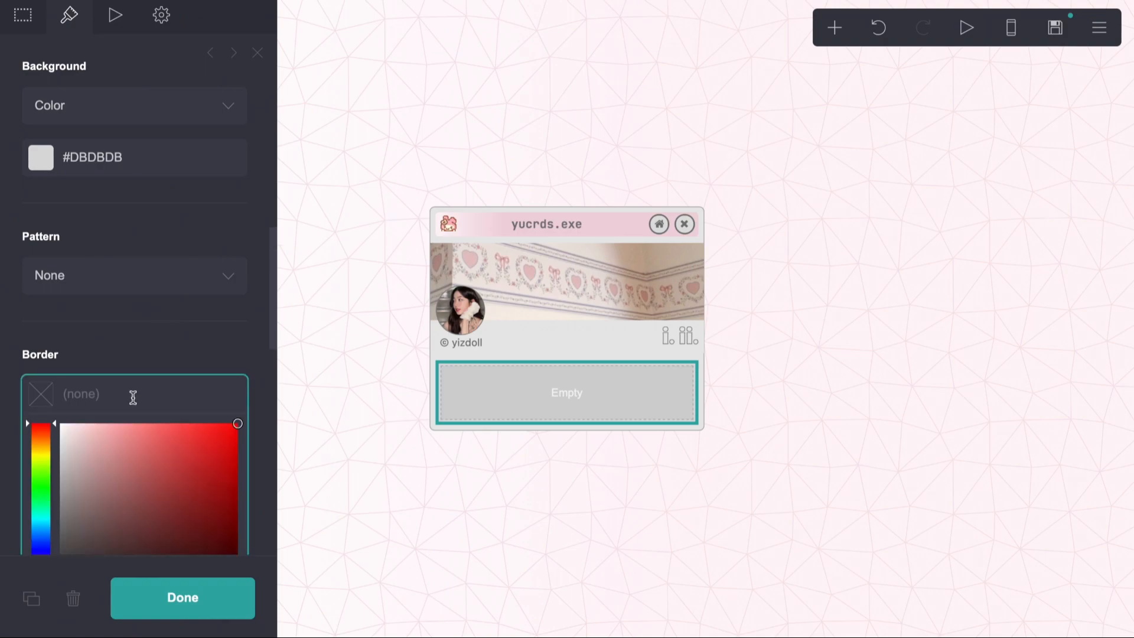
{"action": "key", "text": "ctrl+v"}
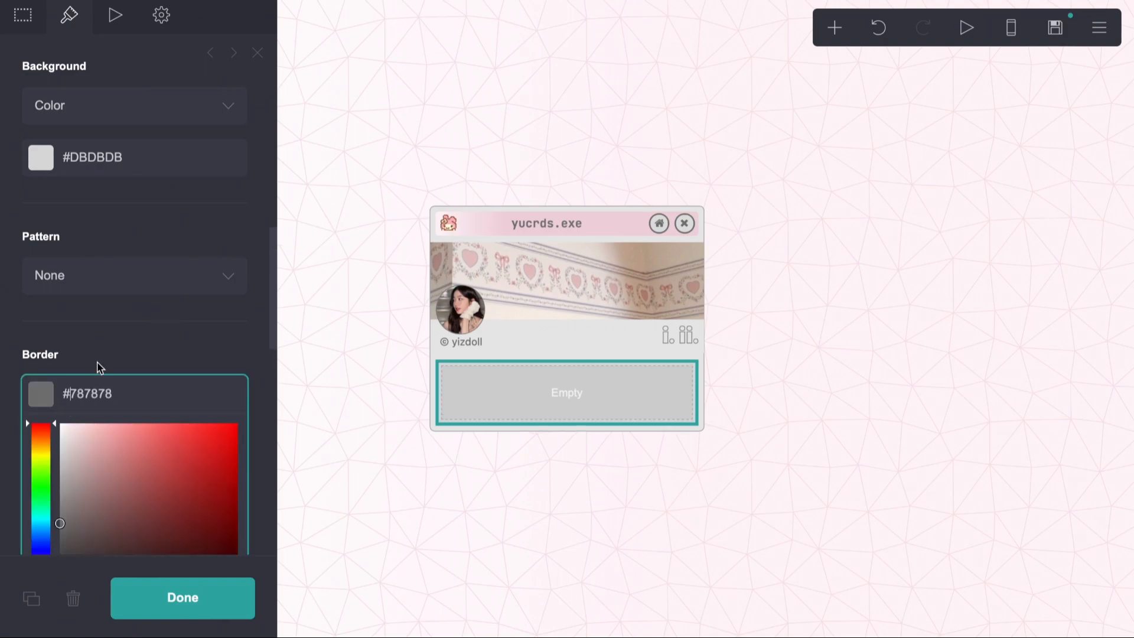
{"action": "left_click", "coordinate": [120, 349]}
{"action": "scroll", "coordinate": [120, 349], "scroll_direction": "up", "scroll_amount": 10}
{"action": "scroll", "coordinate": [111, 319], "scroll_direction": "down", "scroll_amount": 1}
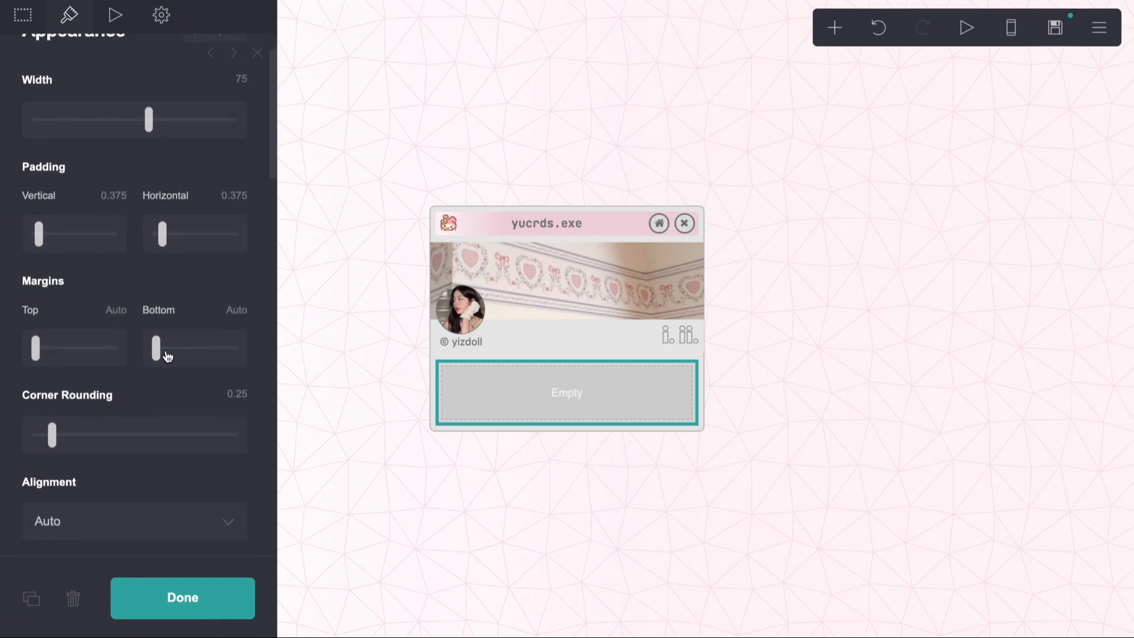
{"action": "left_click", "coordinate": [393, 462]}
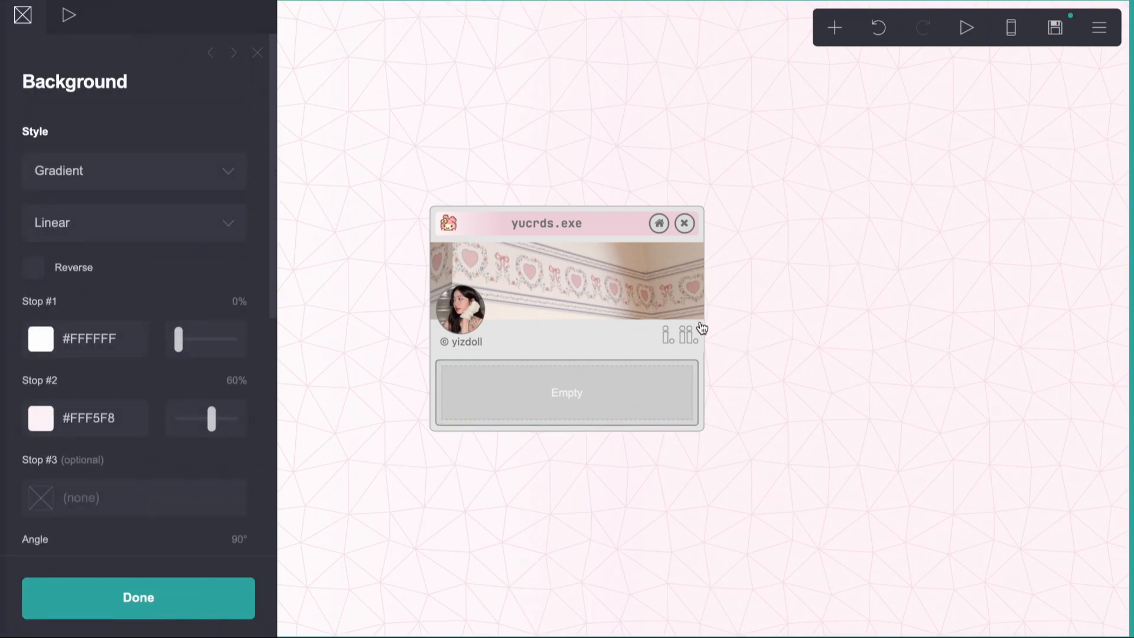
{"action": "left_click", "coordinate": [834, 27]}
{"action": "left_click", "coordinate": [646, 87]}
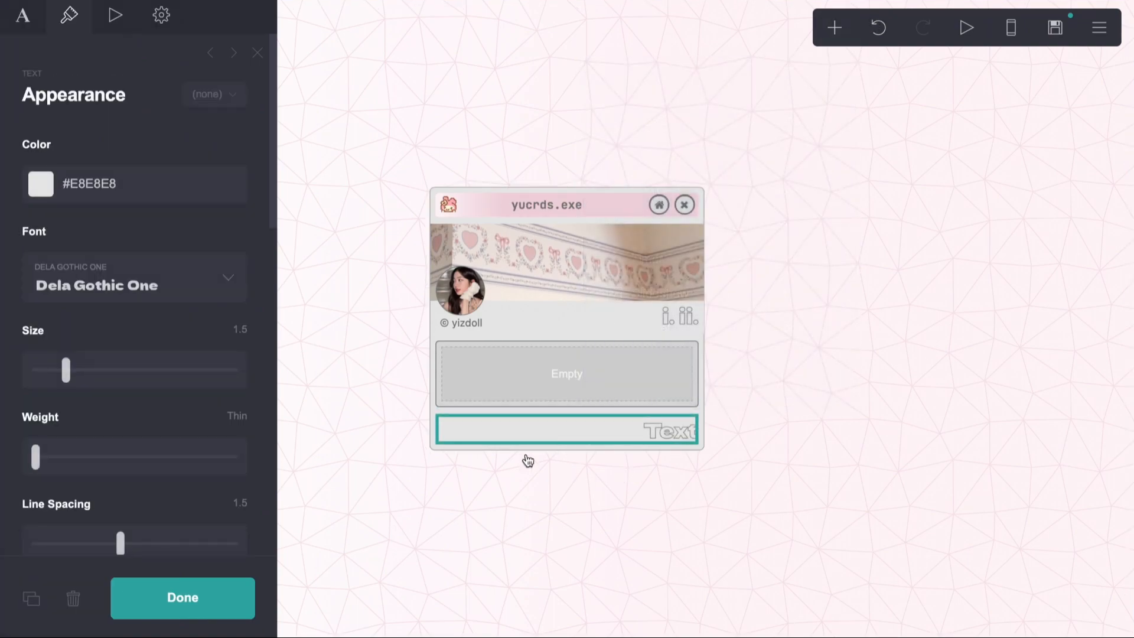
{"action": "left_click", "coordinate": [74, 598]}
- Add a text element that takes on the credit text's style and move it into the empty grey container
{"action": "left_click", "coordinate": [481, 347]}
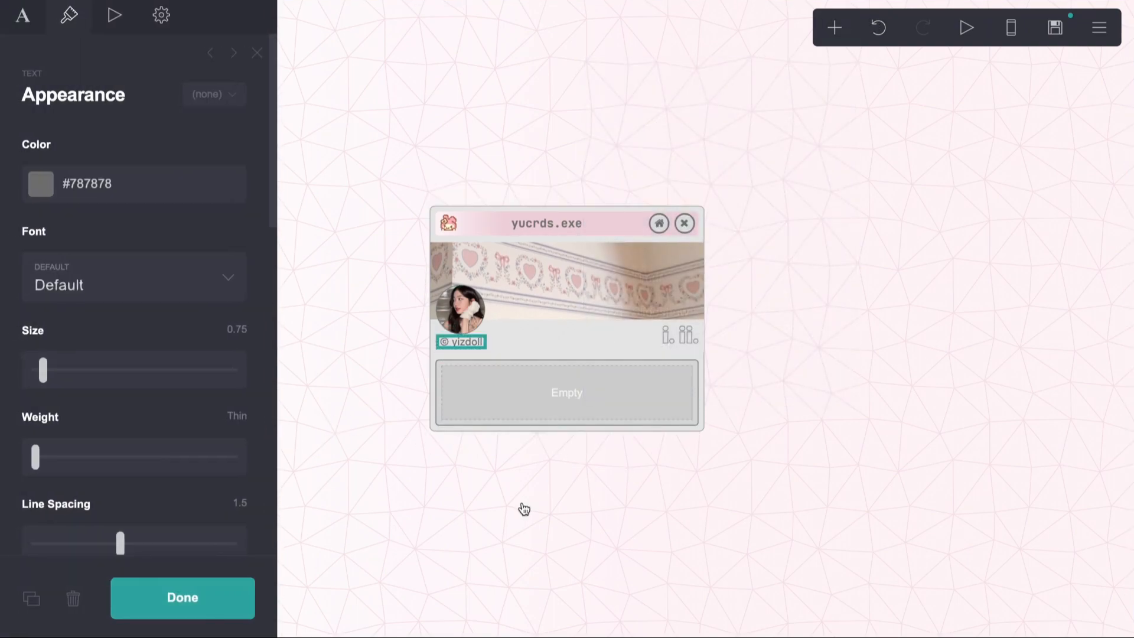
{"action": "left_click", "coordinate": [522, 506]}
{"action": "left_click", "coordinate": [835, 28]}
{"action": "left_click", "coordinate": [619, 87]}
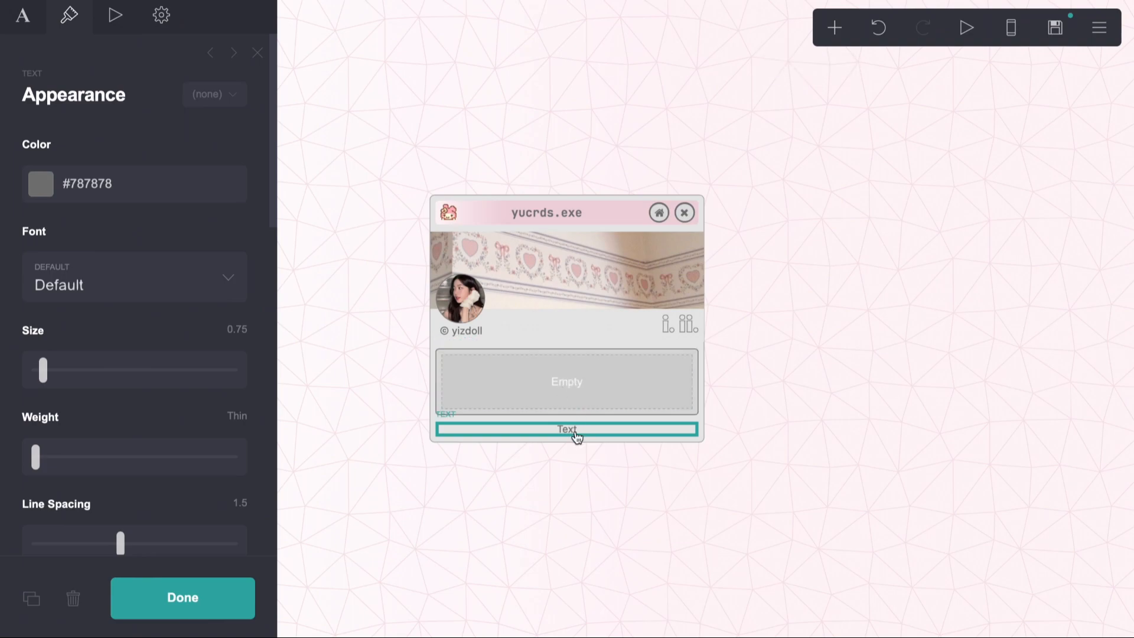
{"action": "left_click_drag", "start_coordinate": [577, 434], "coordinate": [570, 387]}
- Set the alignment of the text inside the grey container to Left
{"action": "scroll", "coordinate": [131, 317], "scroll_direction": "down", "scroll_amount": 10}
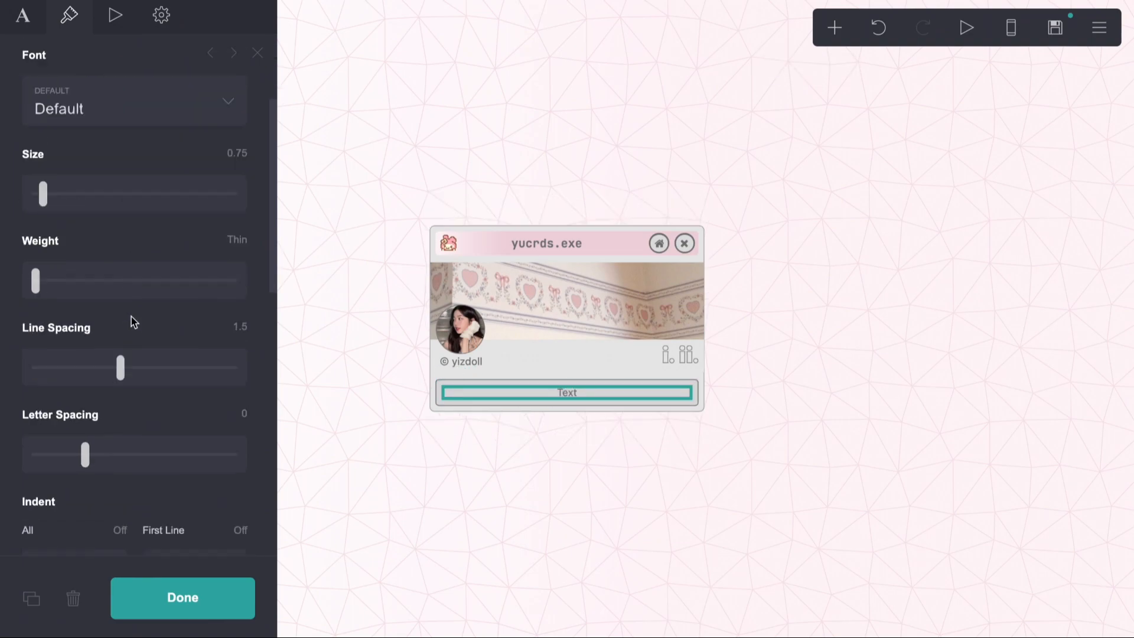
{"action": "left_click", "coordinate": [121, 333]}
{"action": "left_click", "coordinate": [106, 302]}
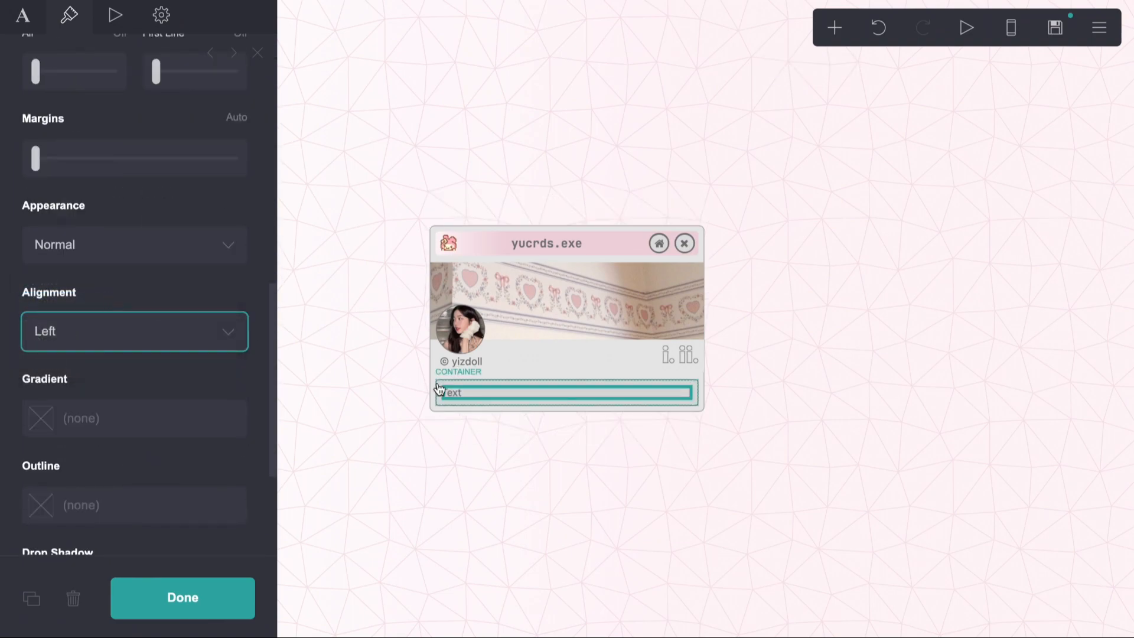
- Replace the placeholder text with "hi! i'm **name** / **nickname** ~ 17 sasian lesbian they she love prns"
{"action": "left_click", "coordinate": [22, 15]}
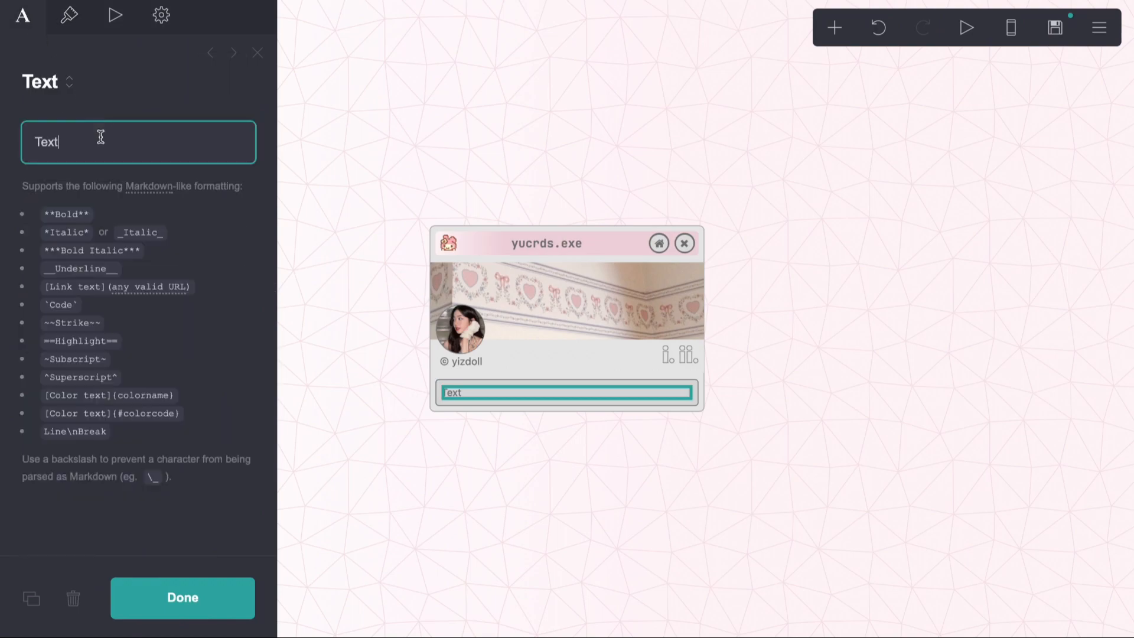
{"action": "left_click_drag", "start_coordinate": [97, 140], "coordinate": [32, 142]}
{"action": "type", "text": "hi! i'm **name**"}
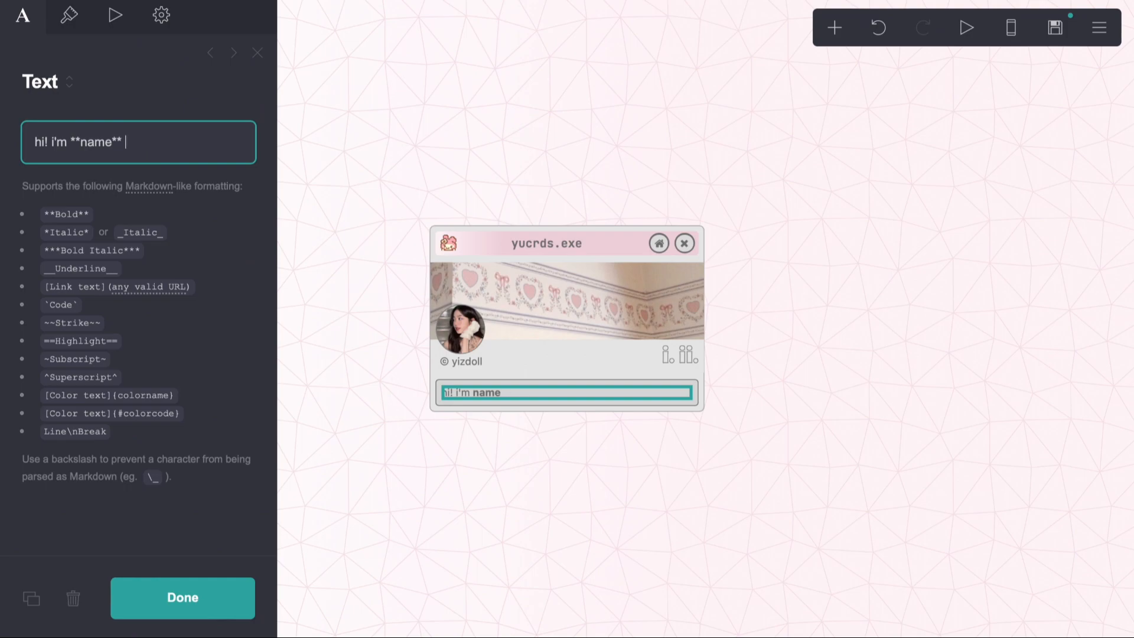
{"action": "type", "text": "ickname**"}
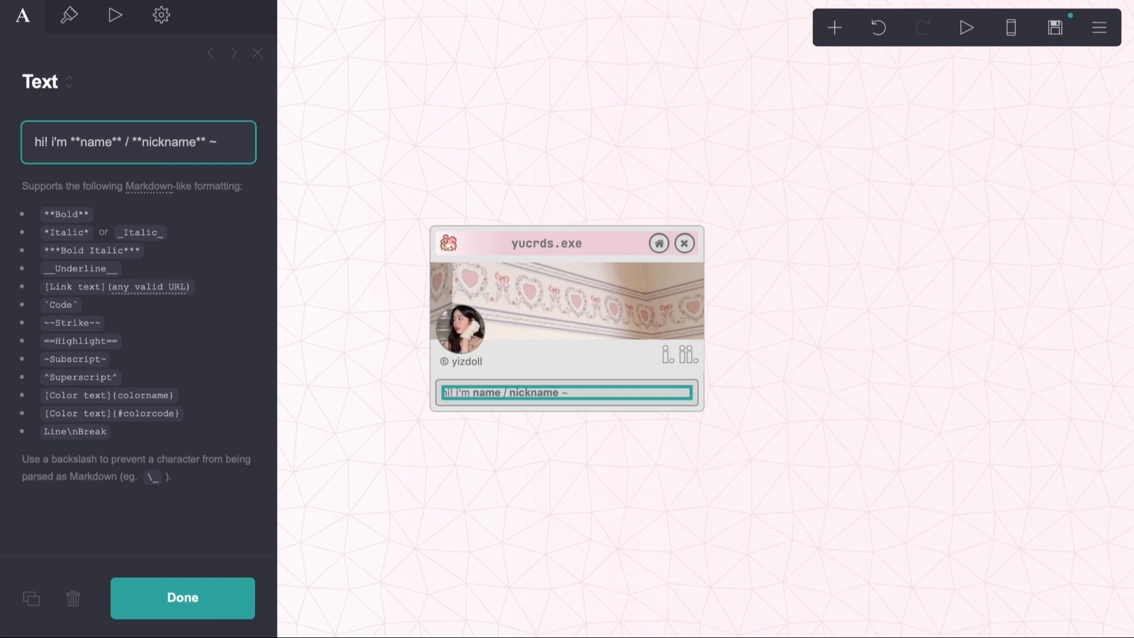
{"action": "type", "text": "~ 17 sa"}
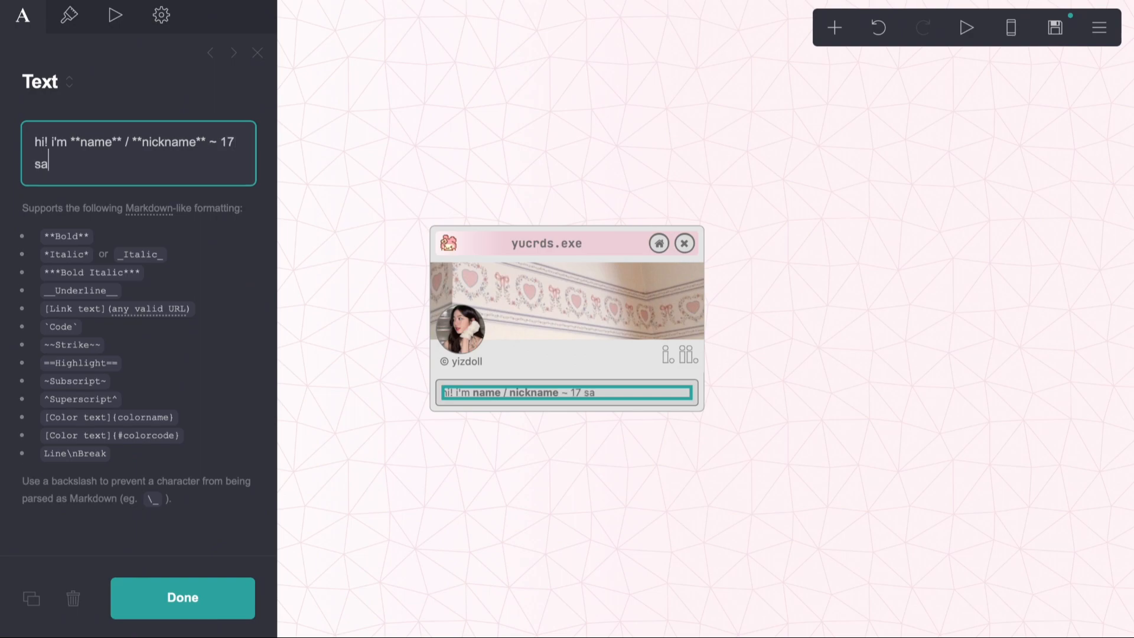
{"action": "type", "text": "sian lesbian"}
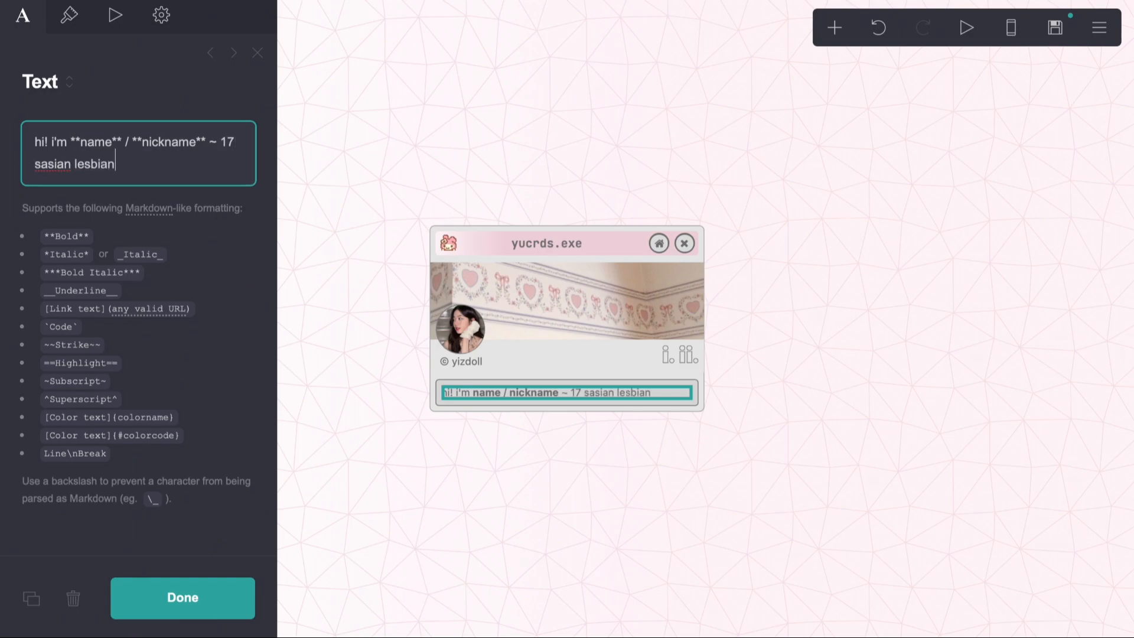
{"action": "type", "text": " they she love prns"}
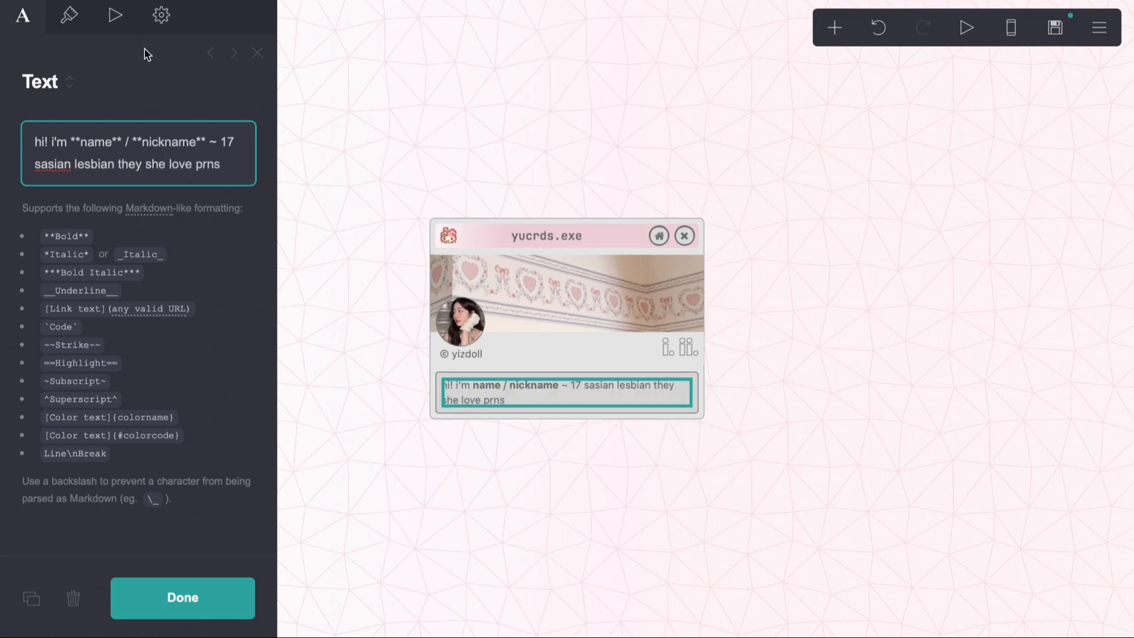
- Reduce the line spacing of the introduction text to 1.25
{"action": "left_click", "coordinate": [69, 15]}
{"action": "scroll", "coordinate": [148, 301], "scroll_direction": "down", "scroll_amount": 5}
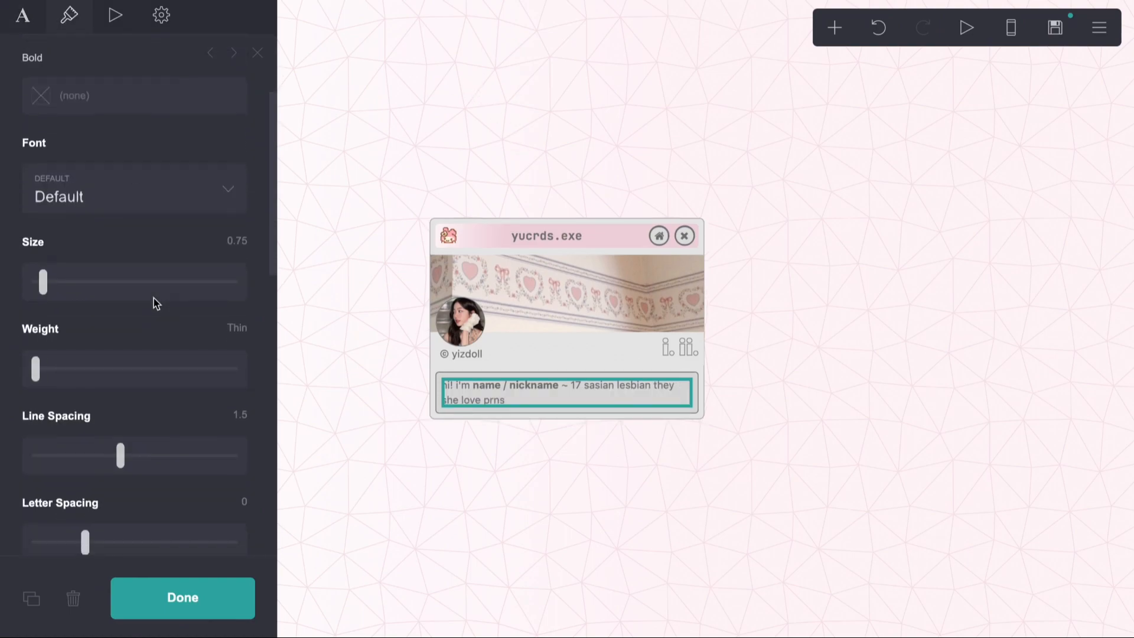
{"action": "left_click_drag", "start_coordinate": [118, 345], "coordinate": [94, 346]}
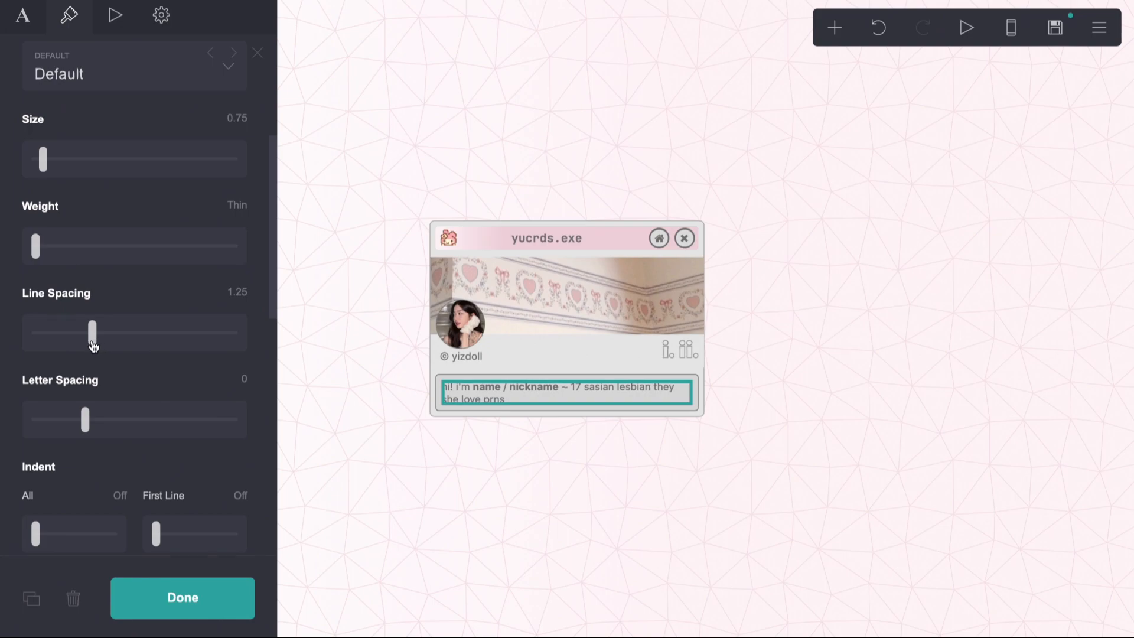
{"action": "left_click", "coordinate": [479, 470]}
- Append ". __i love__ (insert your likes here..." to the introduction, followed by the word "info" six times
{"action": "left_click", "coordinate": [490, 401]}
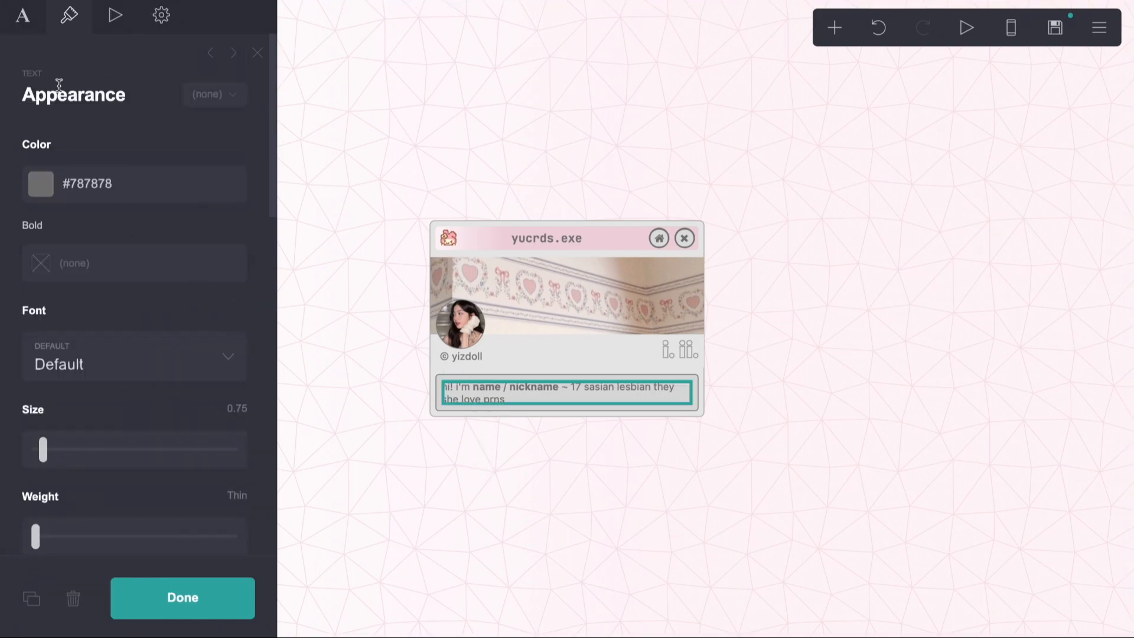
{"action": "left_click", "coordinate": [20, 30]}
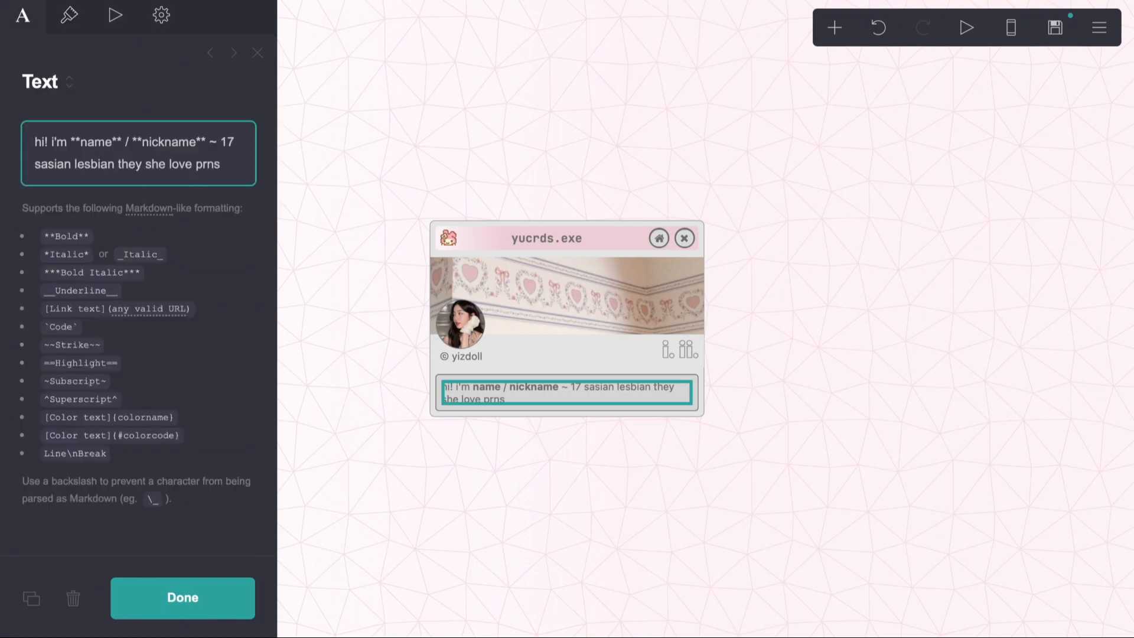
{"action": "type", "text": "** ~ 17 sasian lesbian they she love prns. __i love_"}
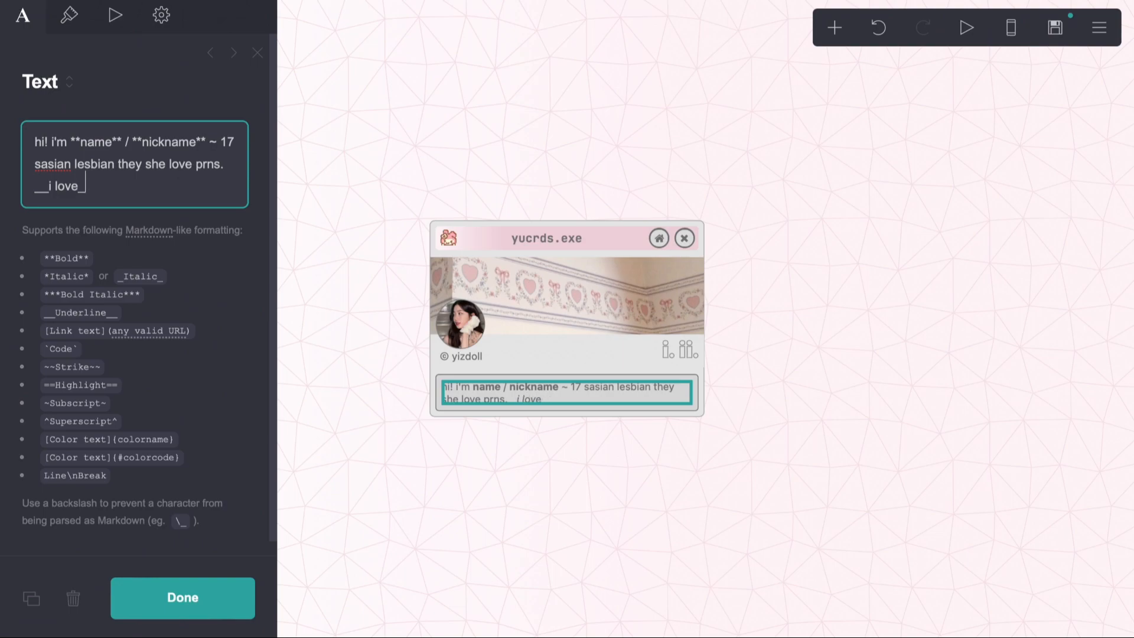
{"action": "type", "text": "_ (insert your likes here... "}
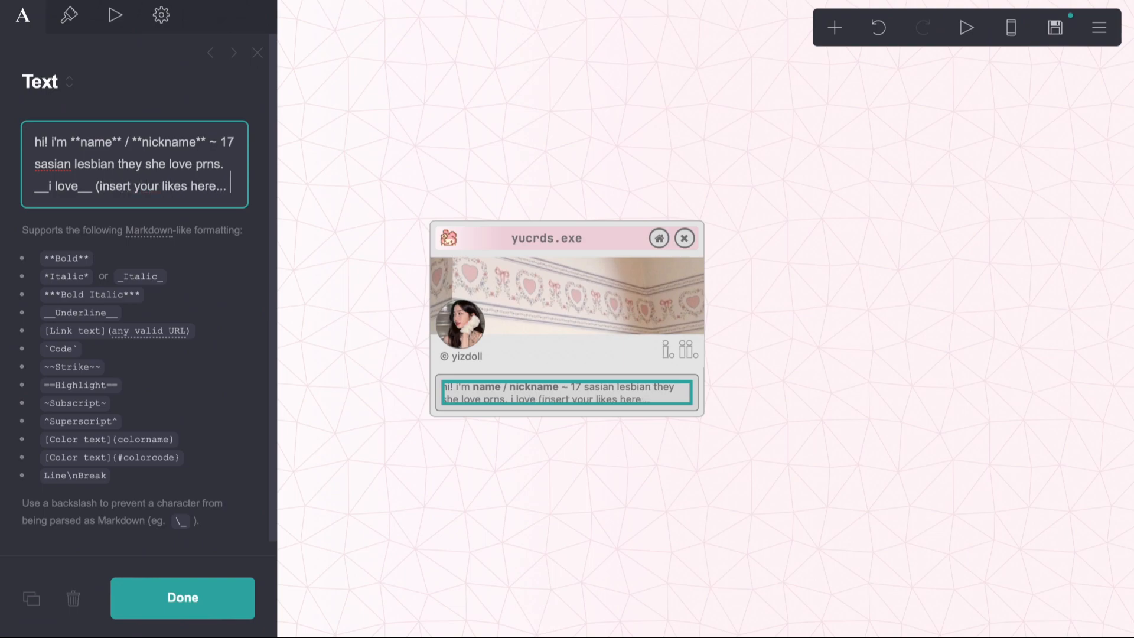
{"action": "type", "text": "info info info i"}
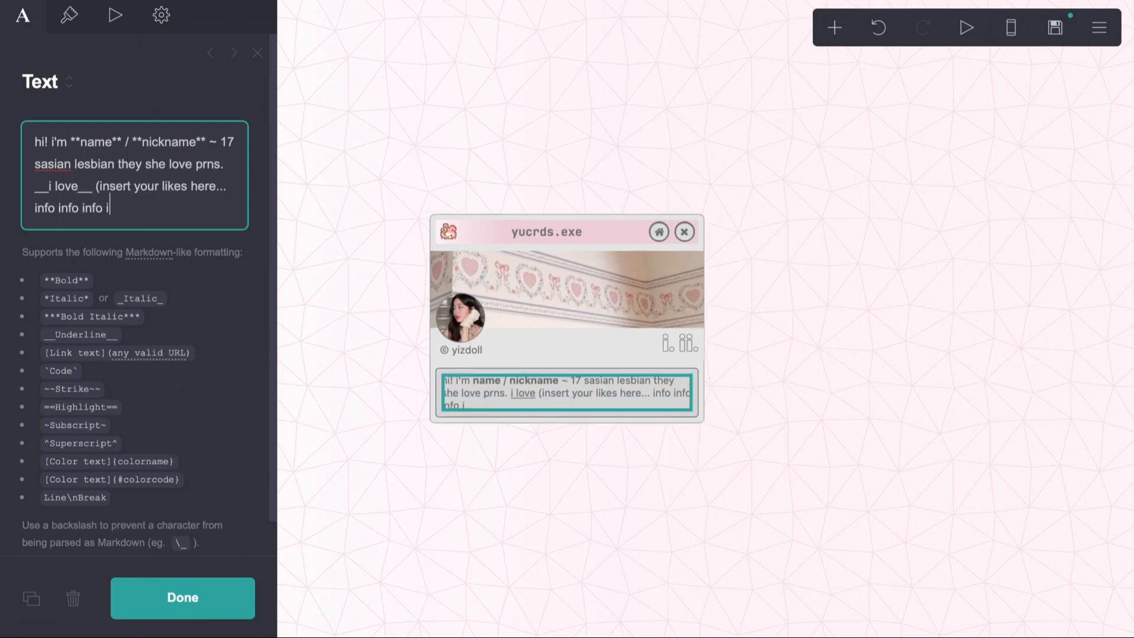
{"action": "type", "text": "nfo info info"}
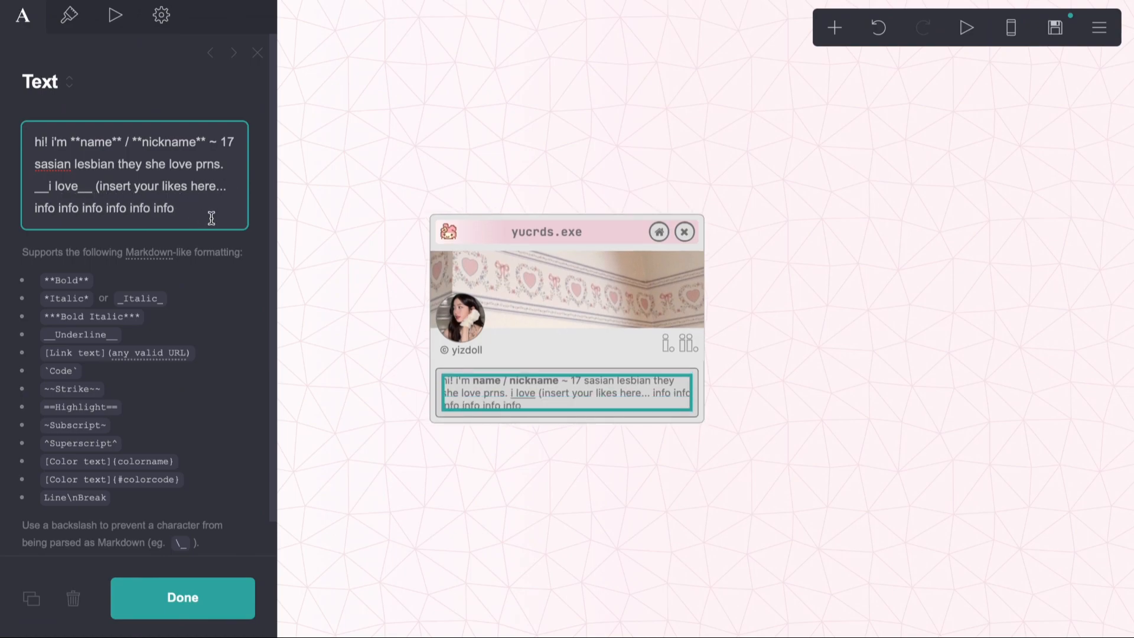
- Copy the run of "info" words, paste it repeatedly to fill three lines, and end it with a closing parenthesis
{"action": "left_click_drag", "start_coordinate": [211, 218], "coordinate": [2, 198]}
{"action": "key", "text": "super+c"}
{"action": "left_click", "coordinate": [227, 212]}
{"action": "key", "text": "super+v"}
{"action": "key", "text": "super+v"}
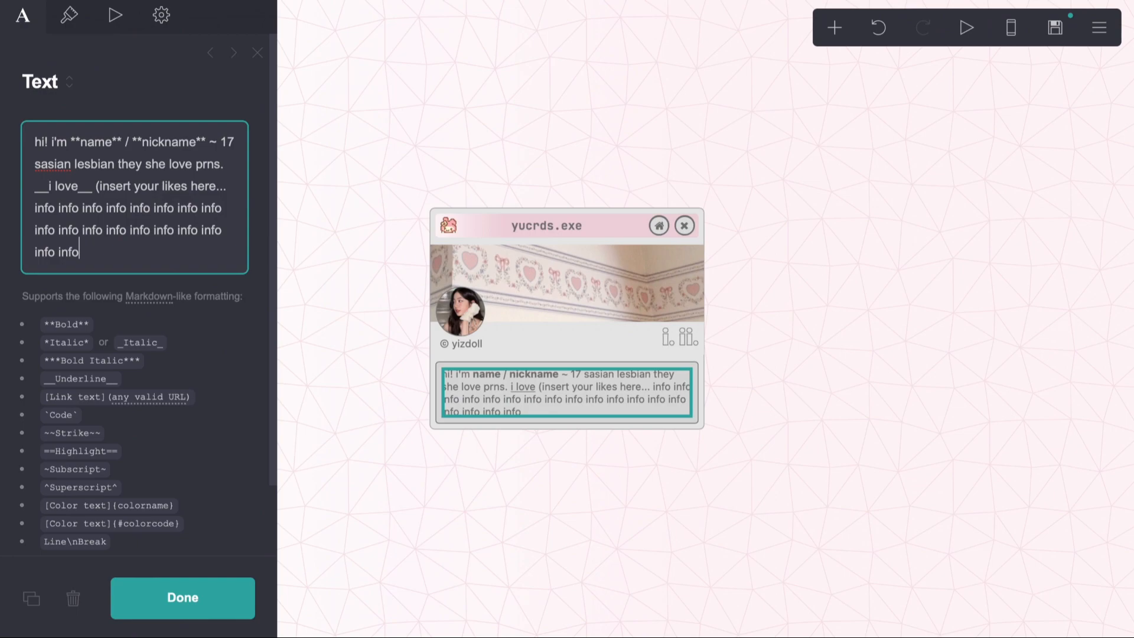
{"action": "key", "text": "super+v"}
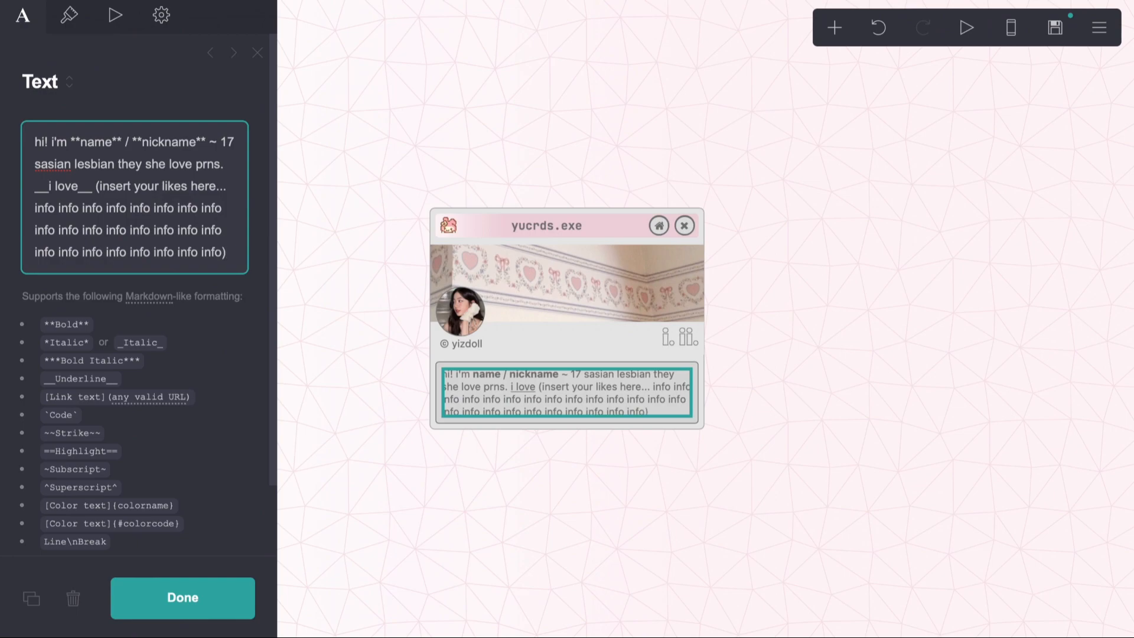
- Add "__i despise__" on a new line, followed by a copy of the parenthesised likes text
{"action": "key", "text": "Return"}
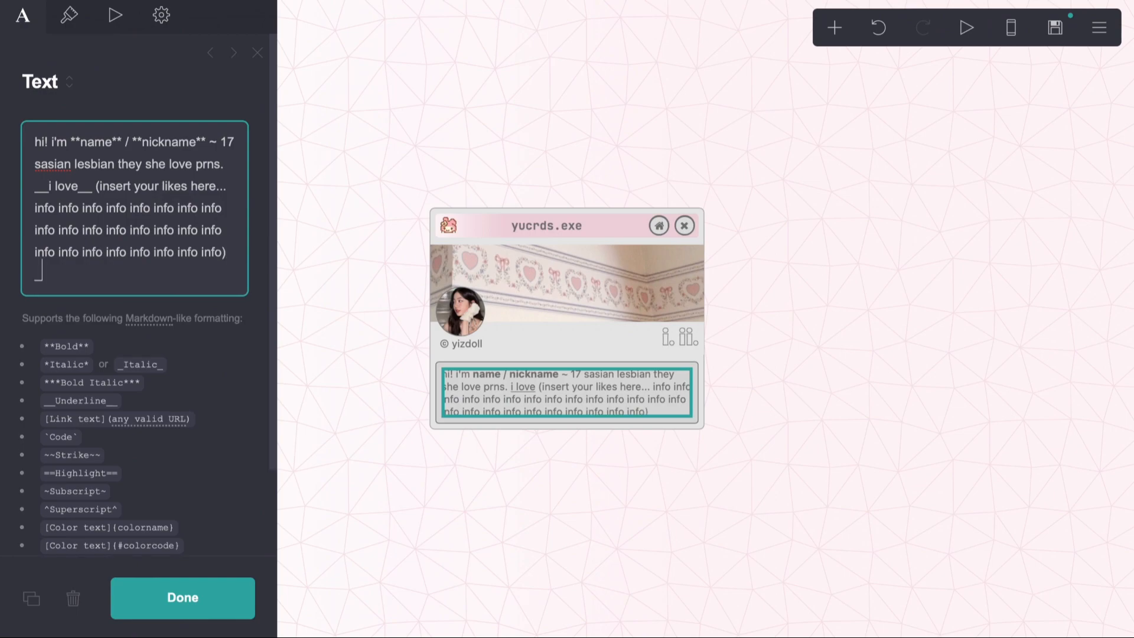
{"action": "type", "text": "__i despise__"}
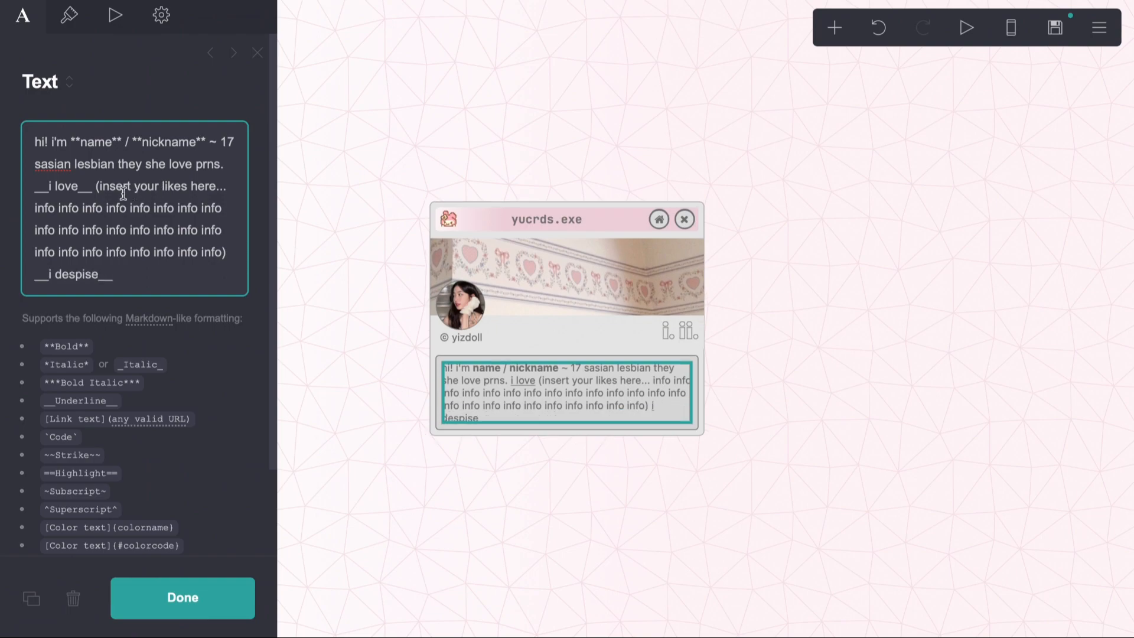
{"action": "left_click_drag", "start_coordinate": [96, 186], "coordinate": [235, 255]}
{"action": "key", "text": "ctrl+c"}
{"action": "left_click", "coordinate": [196, 278]}
{"action": "key", "text": "ctrl+v"}
- Change "likes" to "dislikes" in the copied text after "i despise" and finish editing the text
{"action": "left_click", "coordinate": [186, 274]}
{"action": "type", "text": "d"}
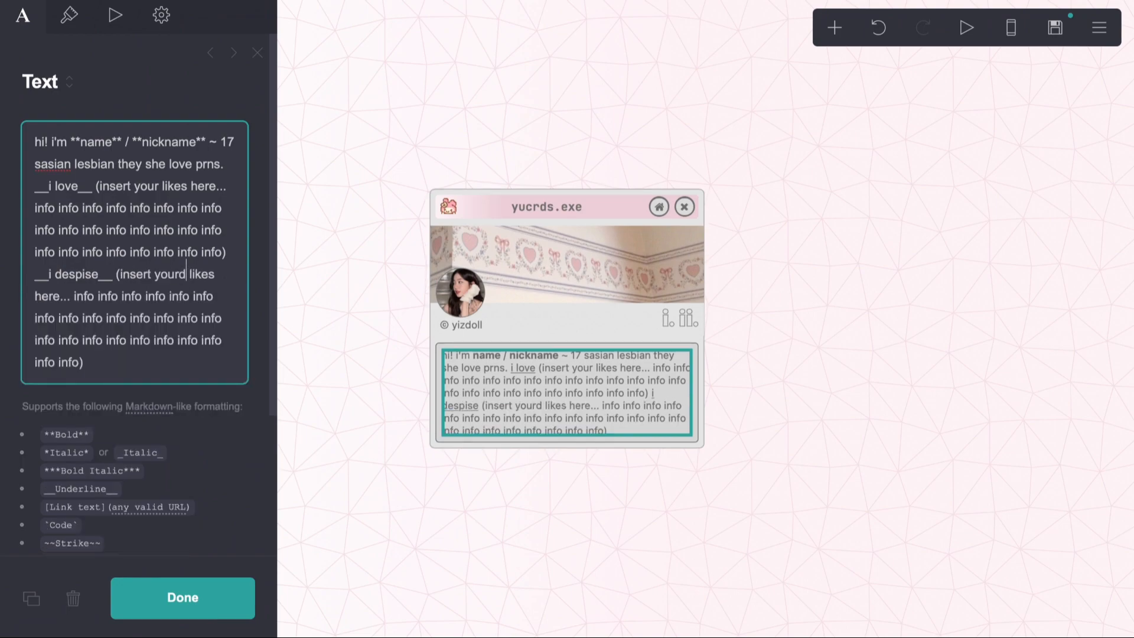
{"action": "key", "text": "BackSpace"}
{"action": "key", "text": "BackSpace"}
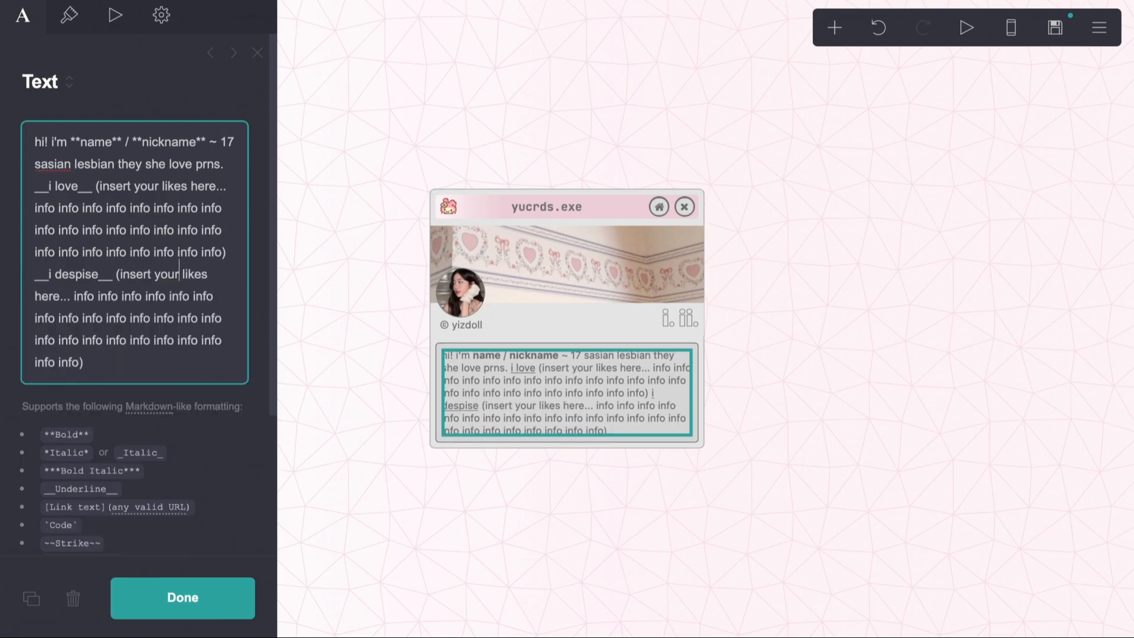
{"action": "type", "text": "dis"}
{"action": "key", "text": "Right"}
{"action": "key", "text": "BackSpace"}
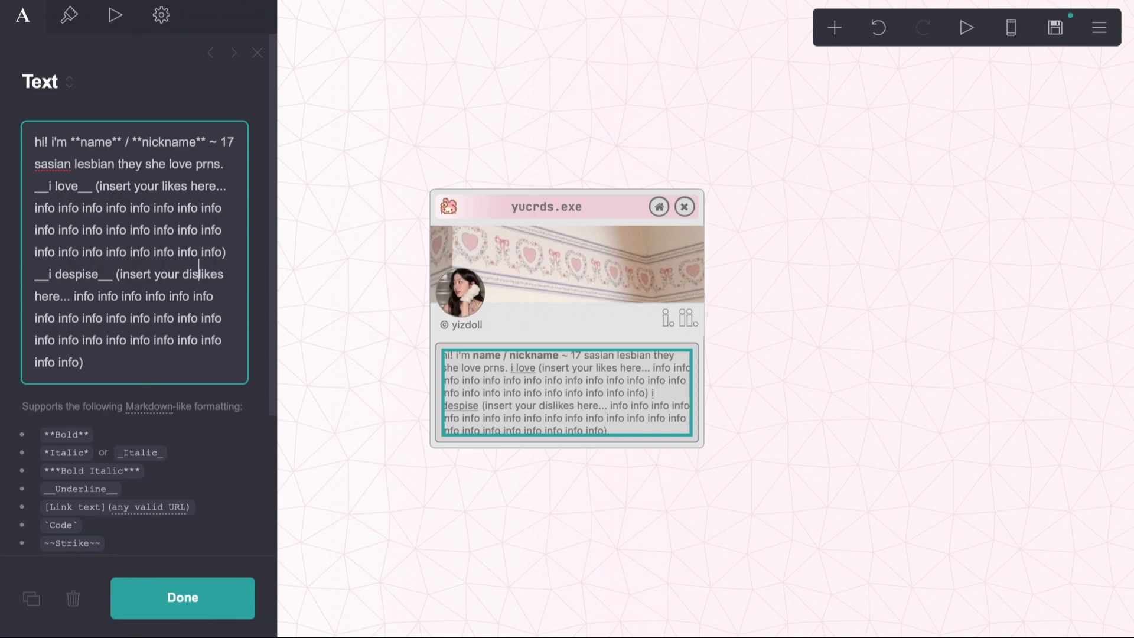
{"action": "left_click", "coordinate": [533, 513]}
{"action": "left_click", "coordinate": [602, 434]}
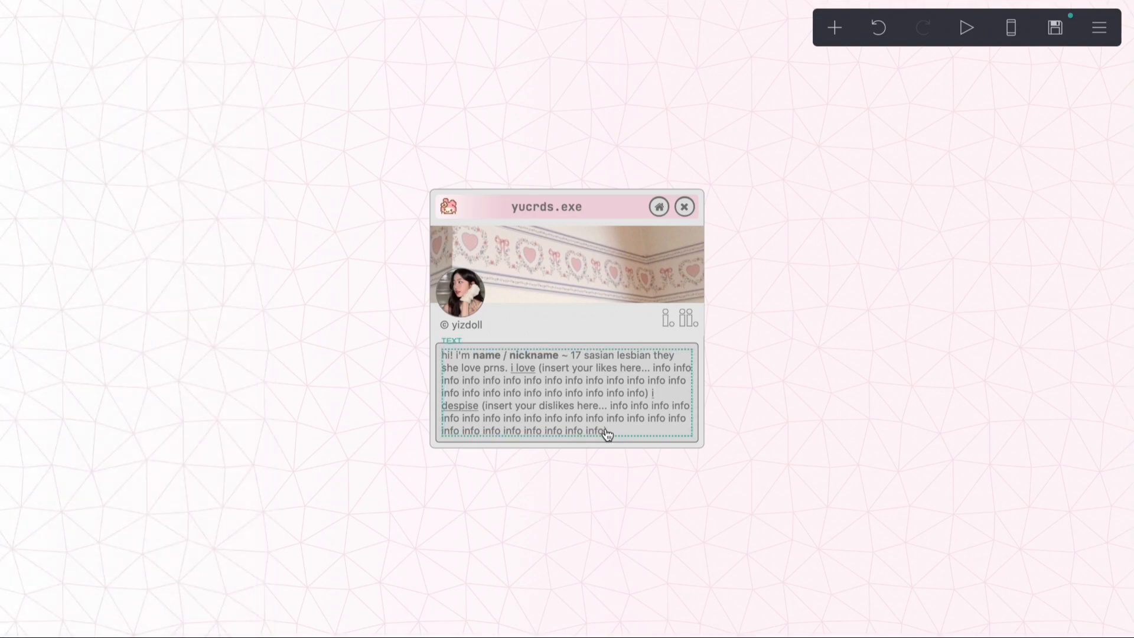
- Bold the underlined phrases "i love" and "i despise" in the introduction by adding ** markers inside the underscores, and finish editing
{"action": "left_click", "coordinate": [52, 187]}
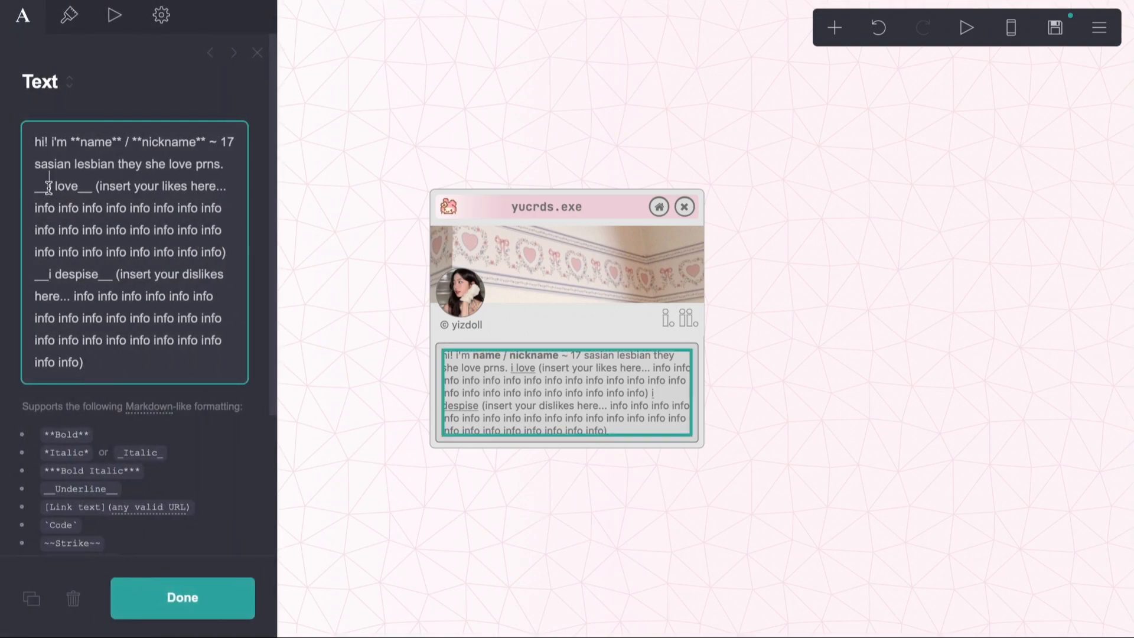
{"action": "type", "text": "** / "}
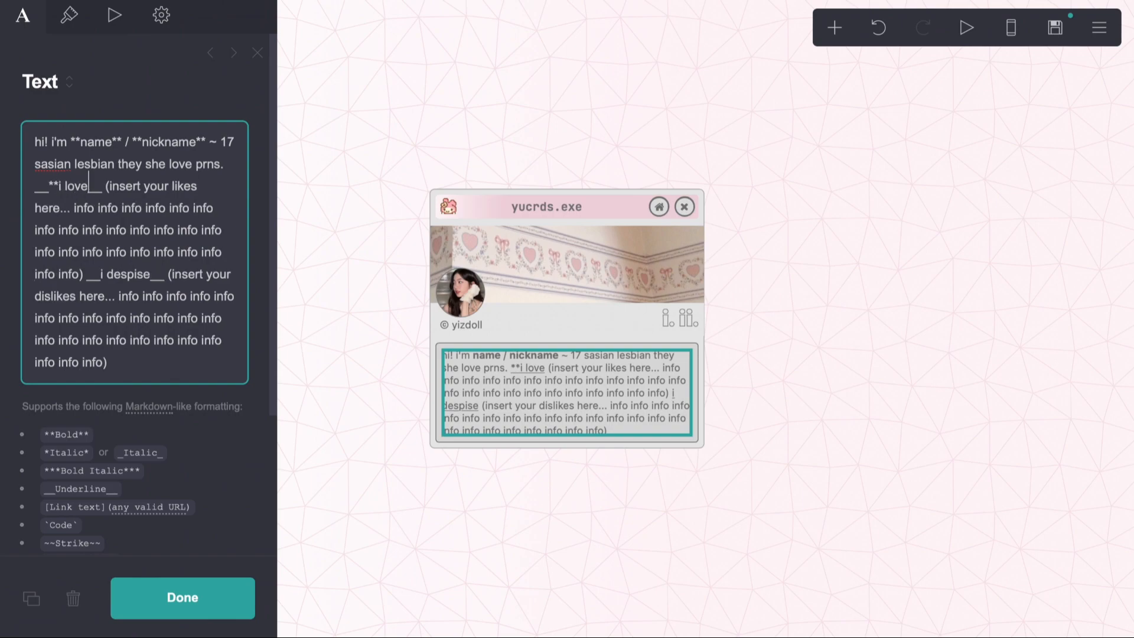
{"action": "type", "text": "**"}
{"action": "left_click", "coordinate": [101, 274]}
{"action": "type", "text": "**"}
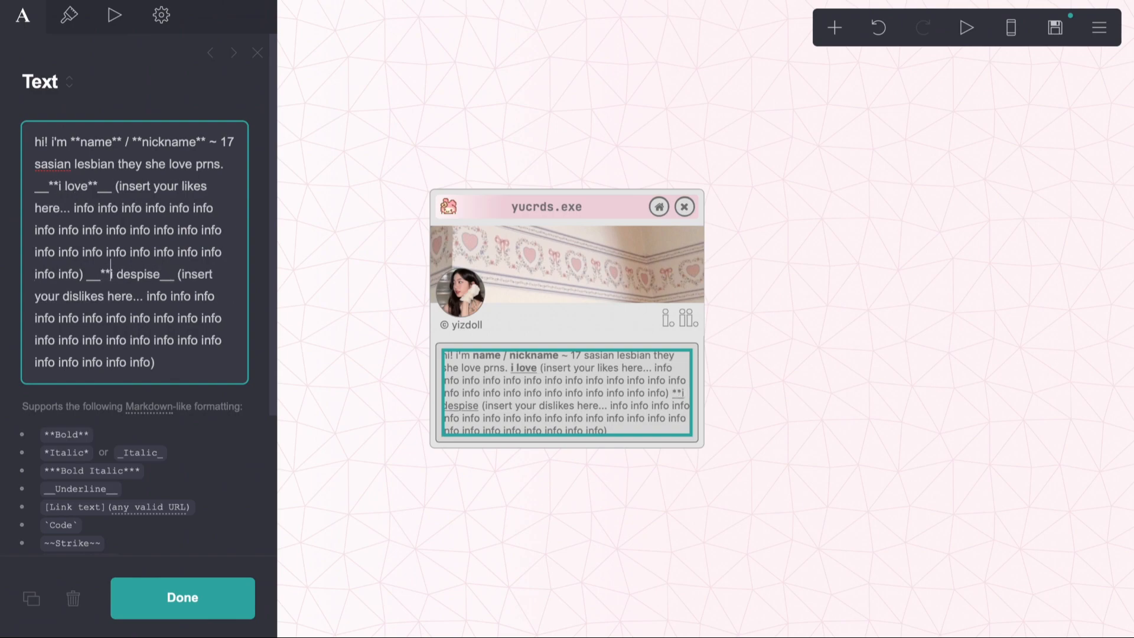
{"action": "left_click", "coordinate": [160, 275]}
{"action": "type", "text": "**"}
{"action": "left_click", "coordinate": [481, 555]}
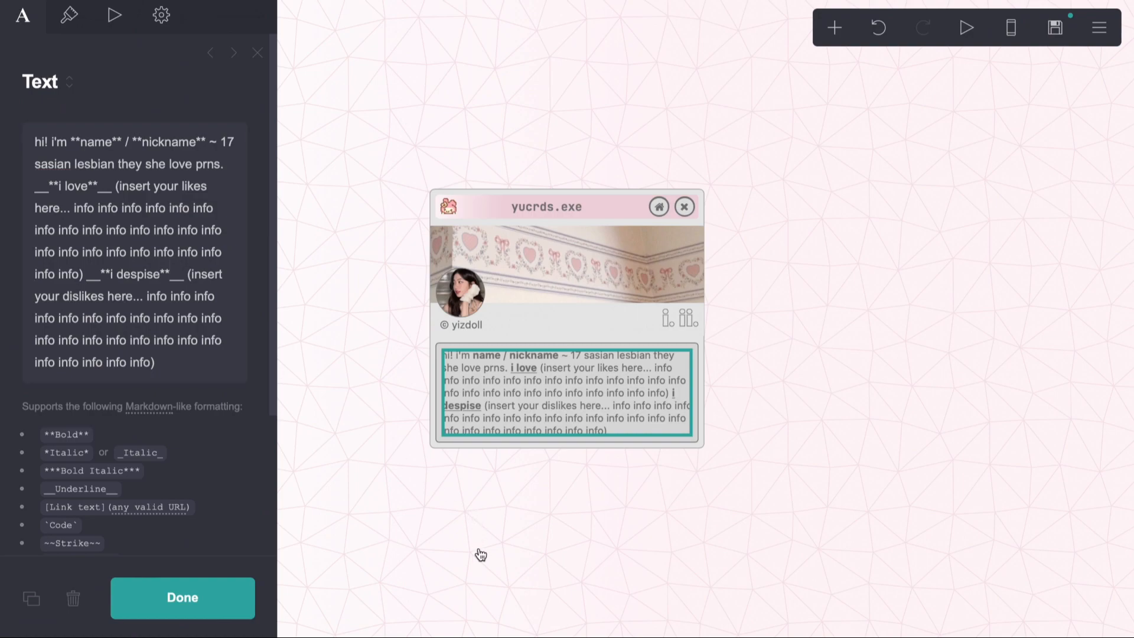
{"action": "left_click", "coordinate": [481, 555]}
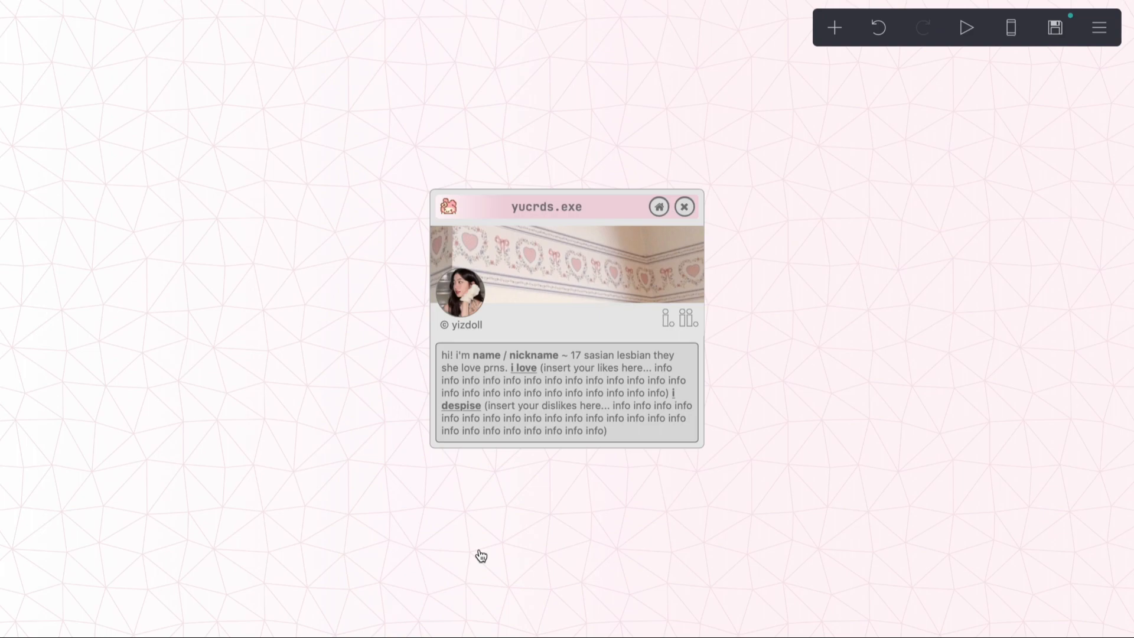
- Add a control element, place it directly below the title bar container, and make it a Header Marker
{"action": "left_click", "coordinate": [827, 32]}
{"action": "left_click", "coordinate": [768, 383]}
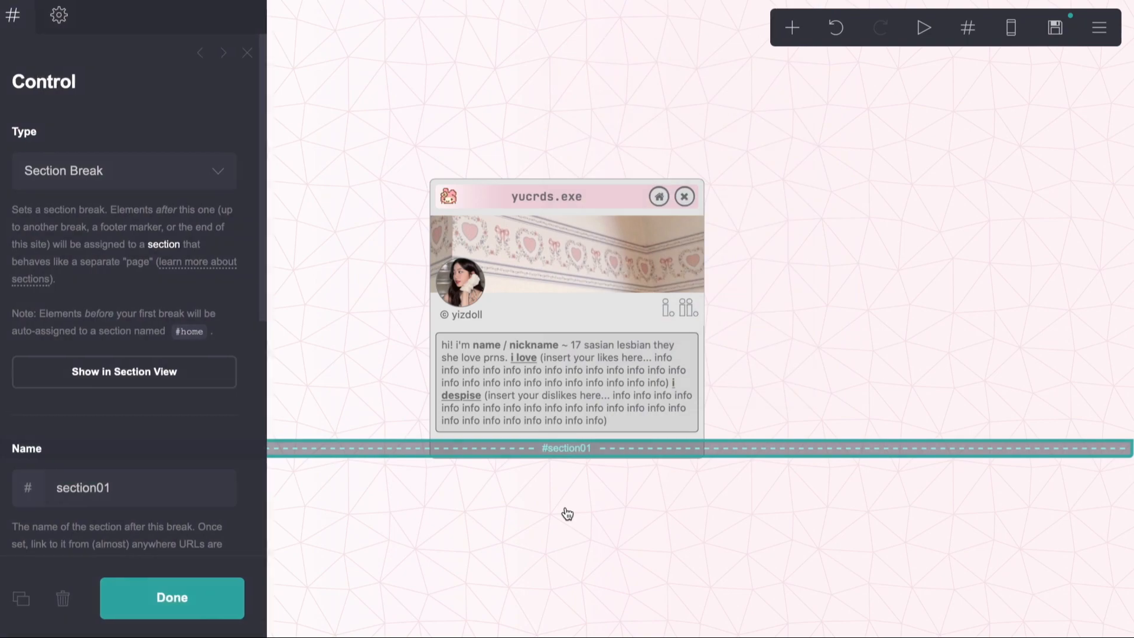
{"action": "left_click_drag", "start_coordinate": [542, 455], "coordinate": [545, 209]}
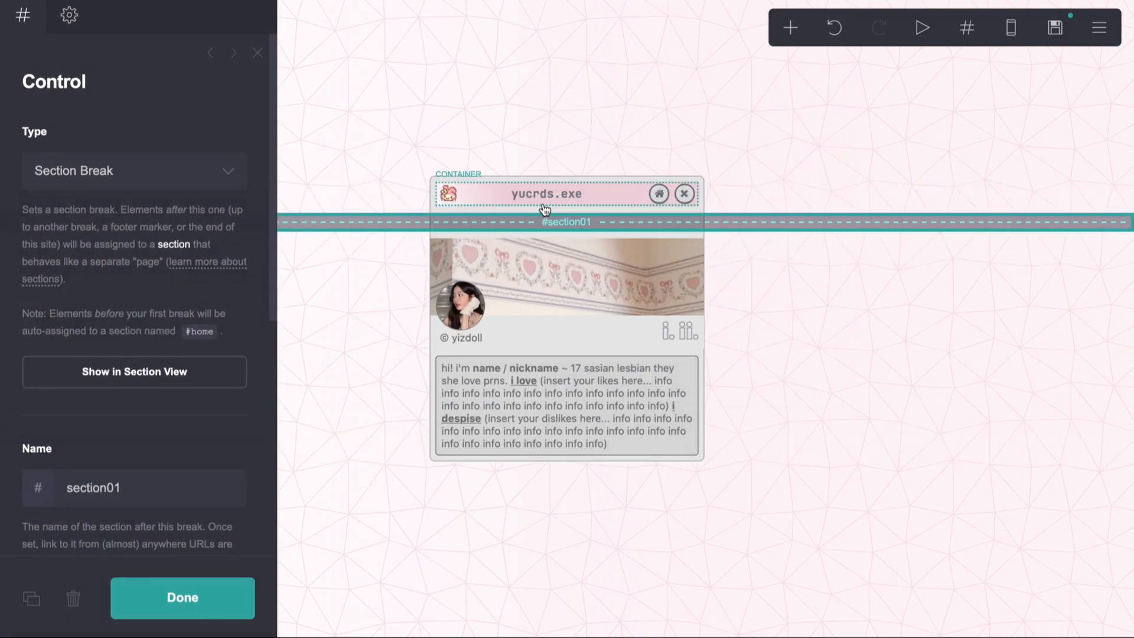
{"action": "left_click", "coordinate": [153, 172]}
{"action": "left_click", "coordinate": [152, 179]}
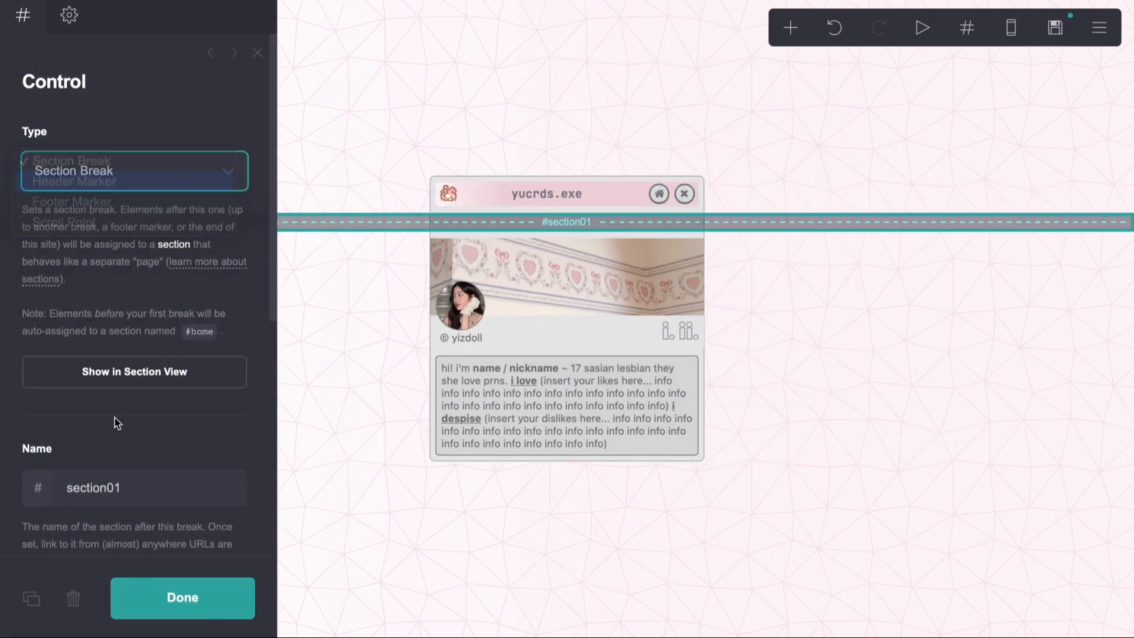
- Duplicate the header marker, change the copy to a Section Break, and name it "home"
{"action": "left_click", "coordinate": [30, 599]}
{"action": "left_click", "coordinate": [134, 170]}
{"action": "left_click", "coordinate": [125, 144]}
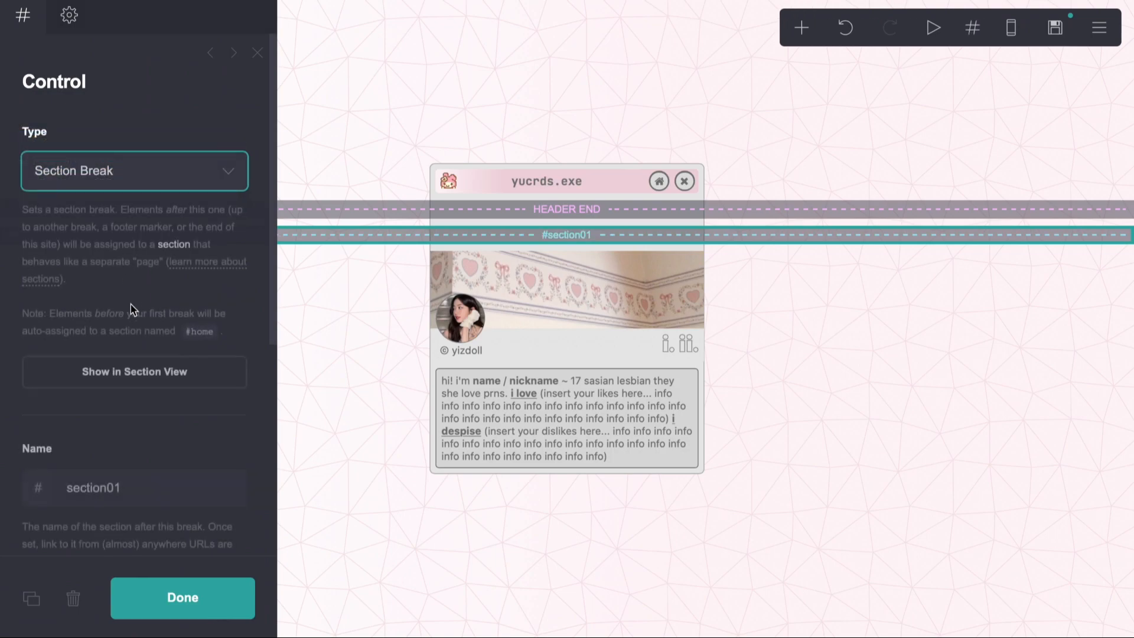
{"action": "left_click_drag", "start_coordinate": [150, 491], "coordinate": [51, 491]}
{"action": "type", "text": "h"}
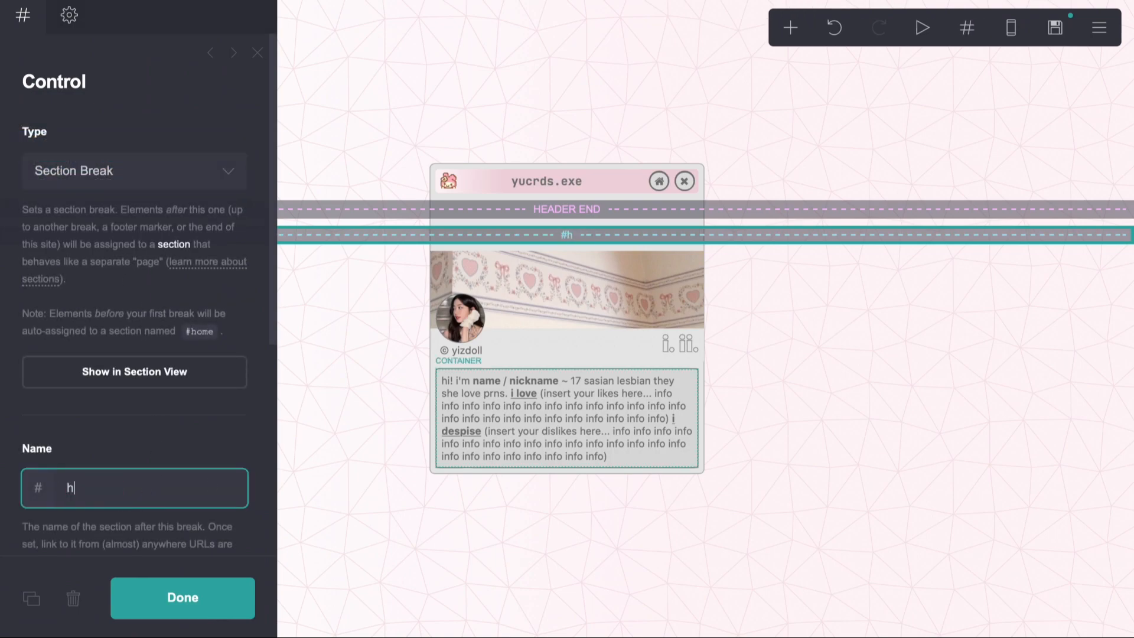
{"action": "type", "text": "ome"}
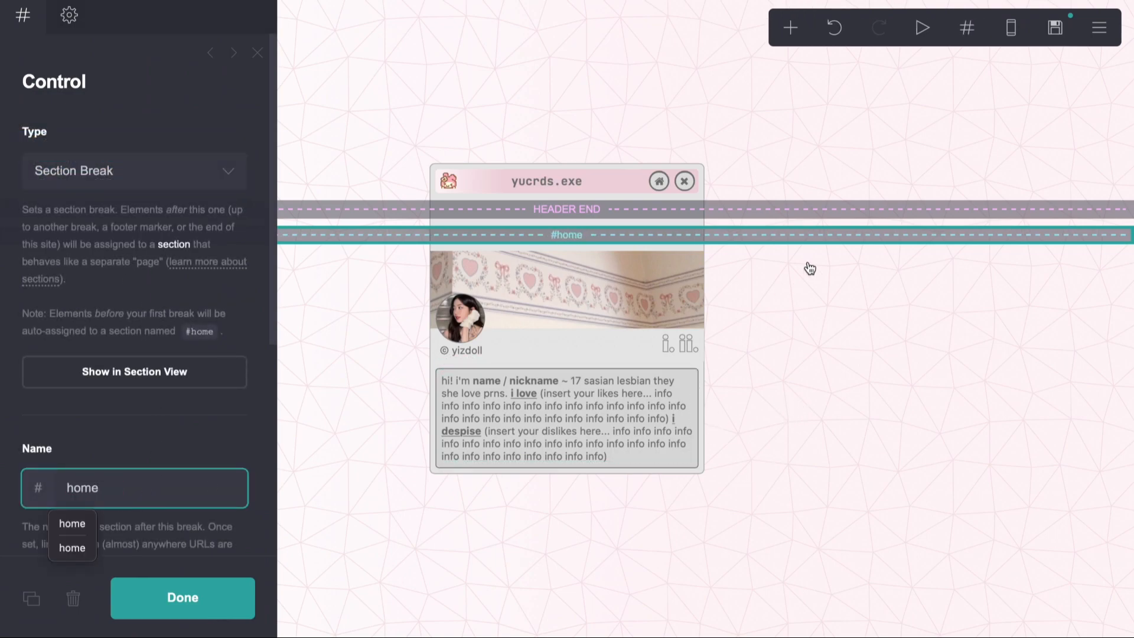
{"action": "left_click", "coordinate": [810, 268]}
- Add another section break below the introduction container and name it "one"
{"action": "left_click", "coordinate": [790, 27]}
{"action": "left_click", "coordinate": [784, 387]}
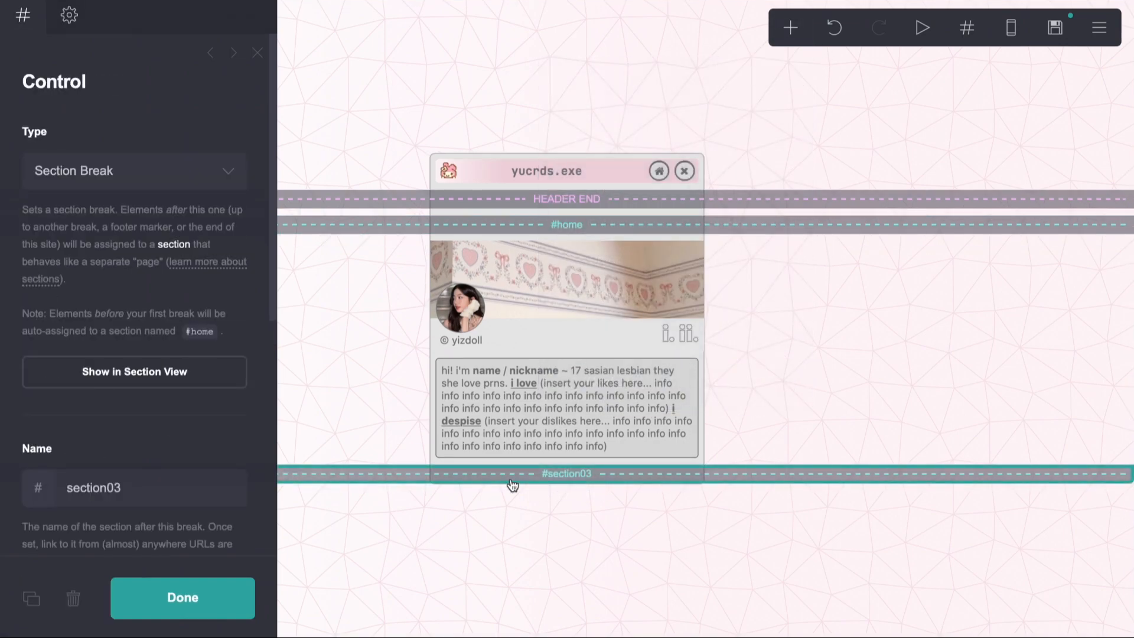
{"action": "left_click_drag", "start_coordinate": [169, 487], "coordinate": [59, 488]}
{"action": "type", "text": "one"}
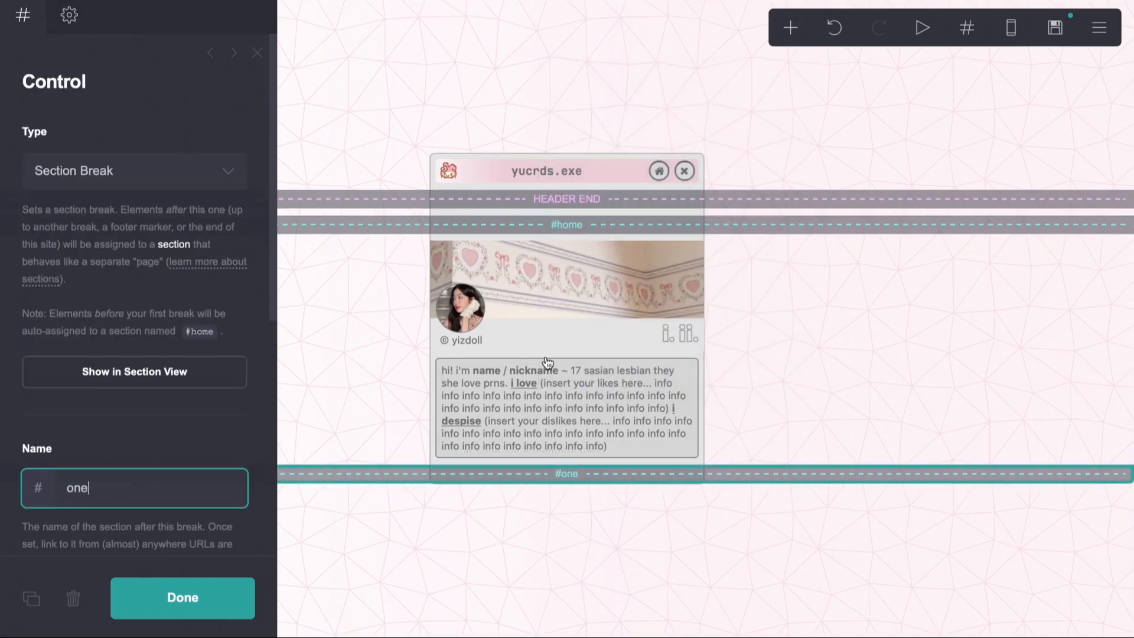
- Duplicate the introduction container and move the copy below the #one section break
{"action": "left_click", "coordinate": [547, 362]}
{"action": "left_click", "coordinate": [31, 598]}
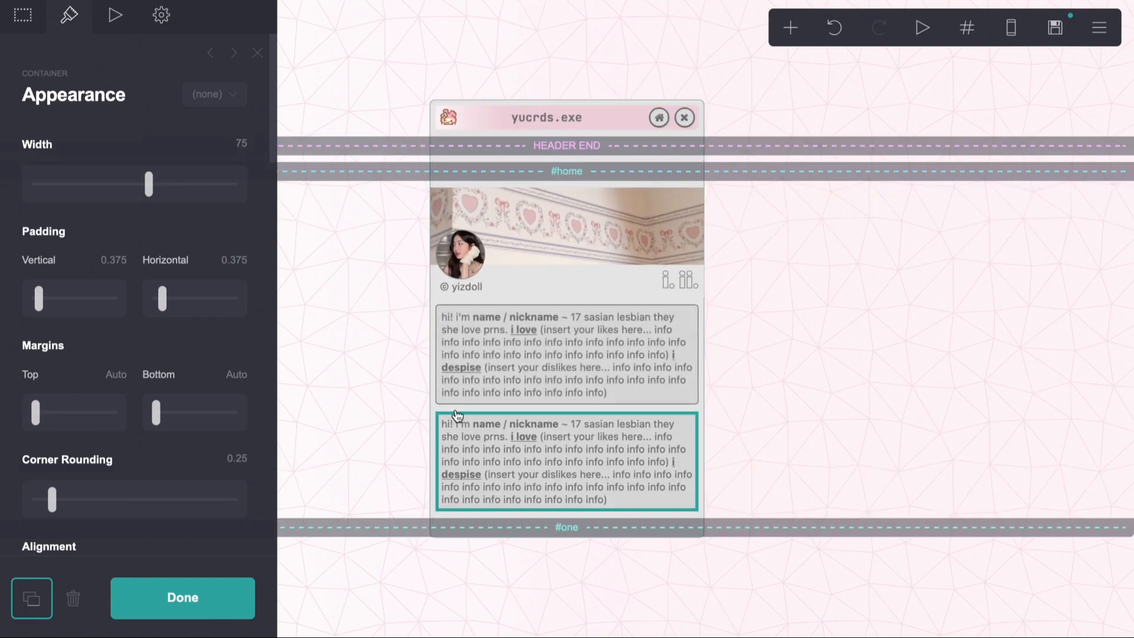
{"action": "left_click_drag", "start_coordinate": [458, 415], "coordinate": [501, 540]}
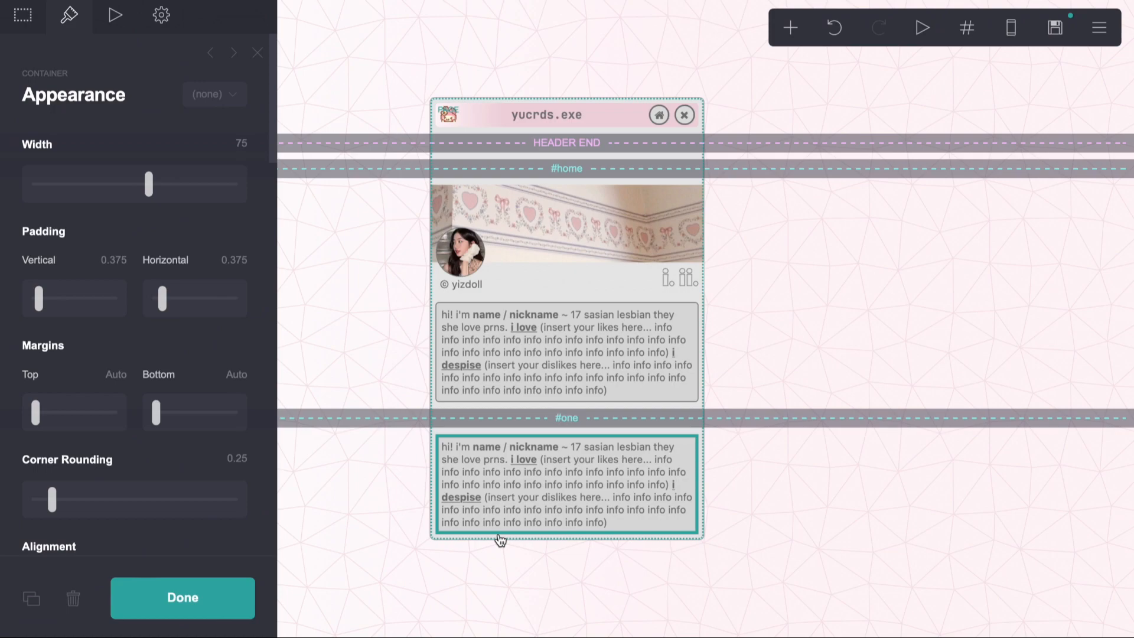
- Replace the copied container's text with "**before you follow**" and the pasted parenthesised text, changing "likes" to "byf"
{"action": "left_click", "coordinate": [500, 497]}
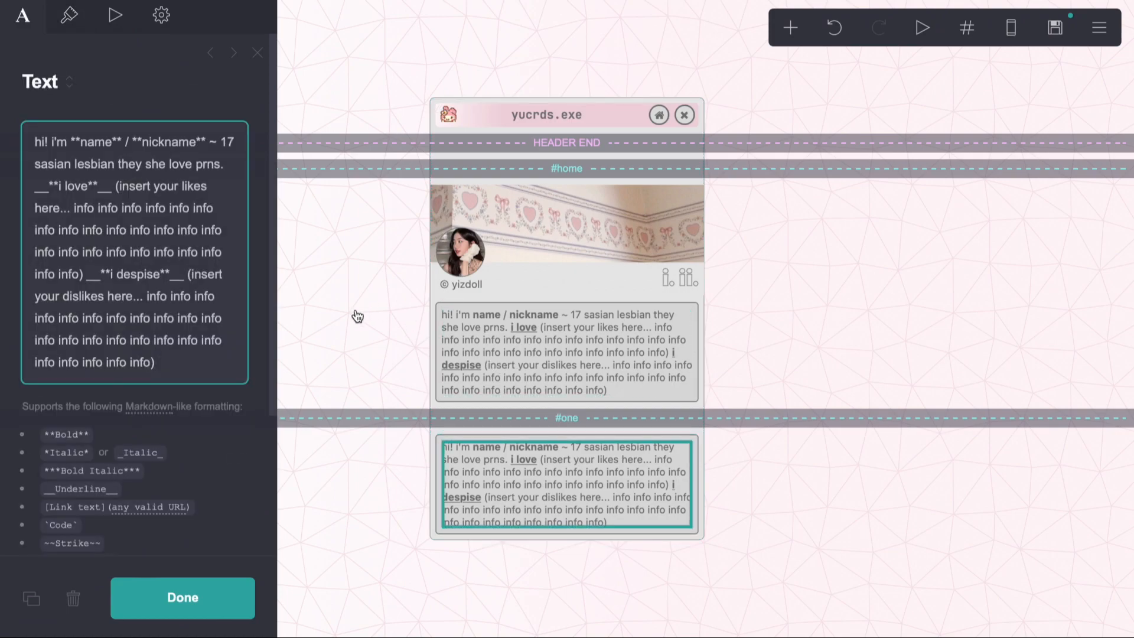
{"action": "key", "text": "ctrl+a"}
{"action": "type", "text": "**before you"}
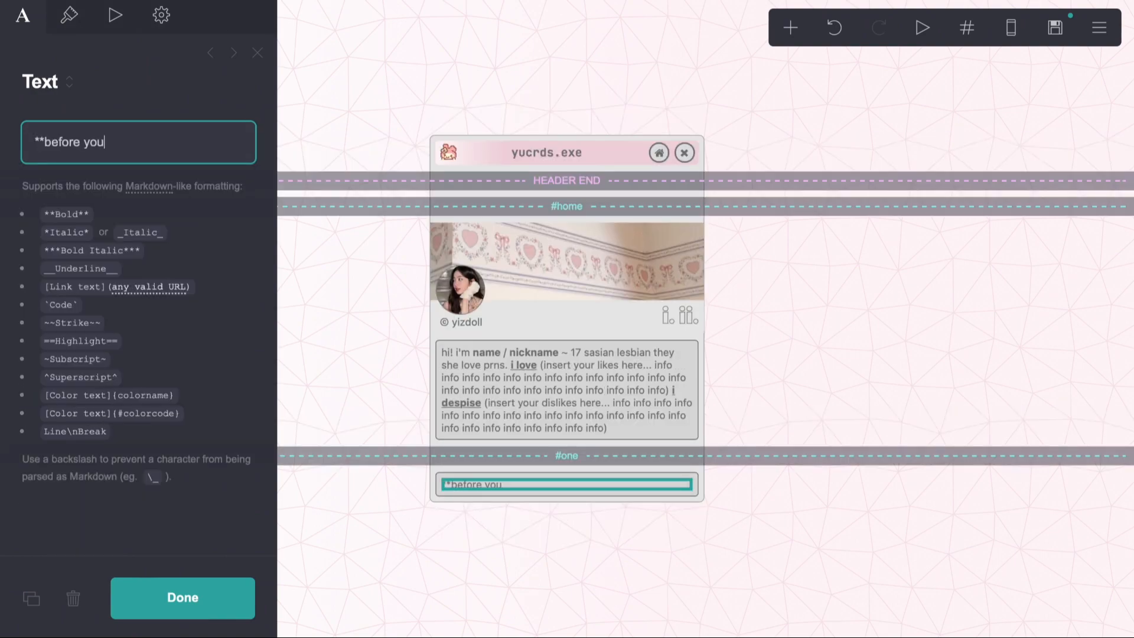
{"action": "type", "text": " follow**"}
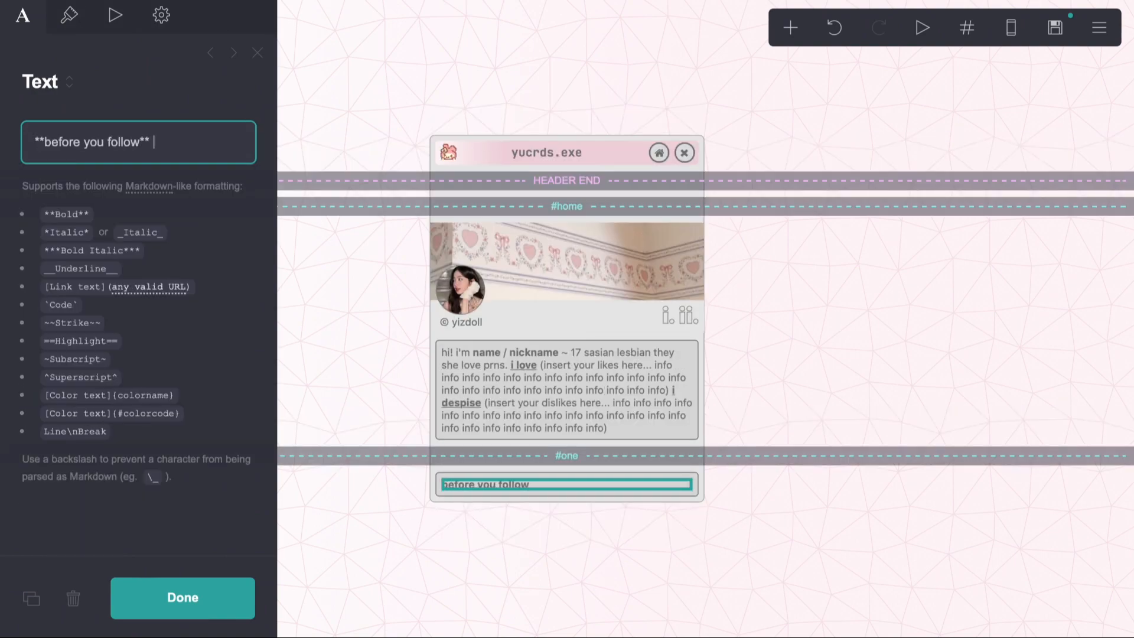
{"action": "key", "text": "ctrl+v"}
{"action": "double_click", "coordinate": [45, 164]}
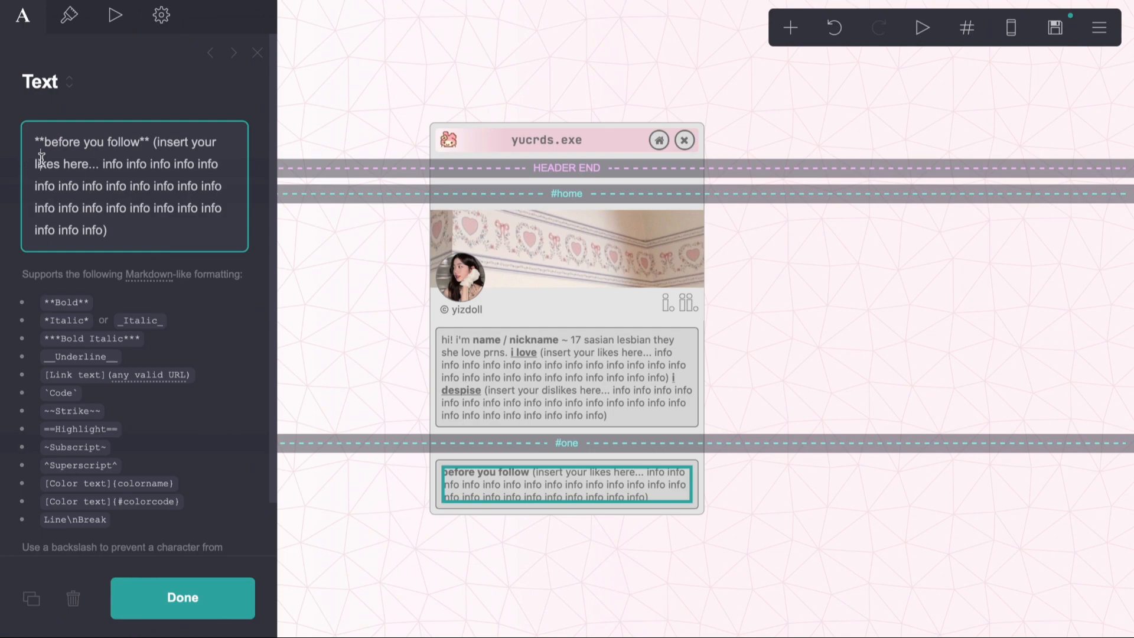
{"action": "type", "text": "byf"}
- Copy the whole "before you follow" text and paste it again on a new line beneath it
{"action": "key", "text": "ctrl+a"}
{"action": "key", "text": "ctrl+c"}
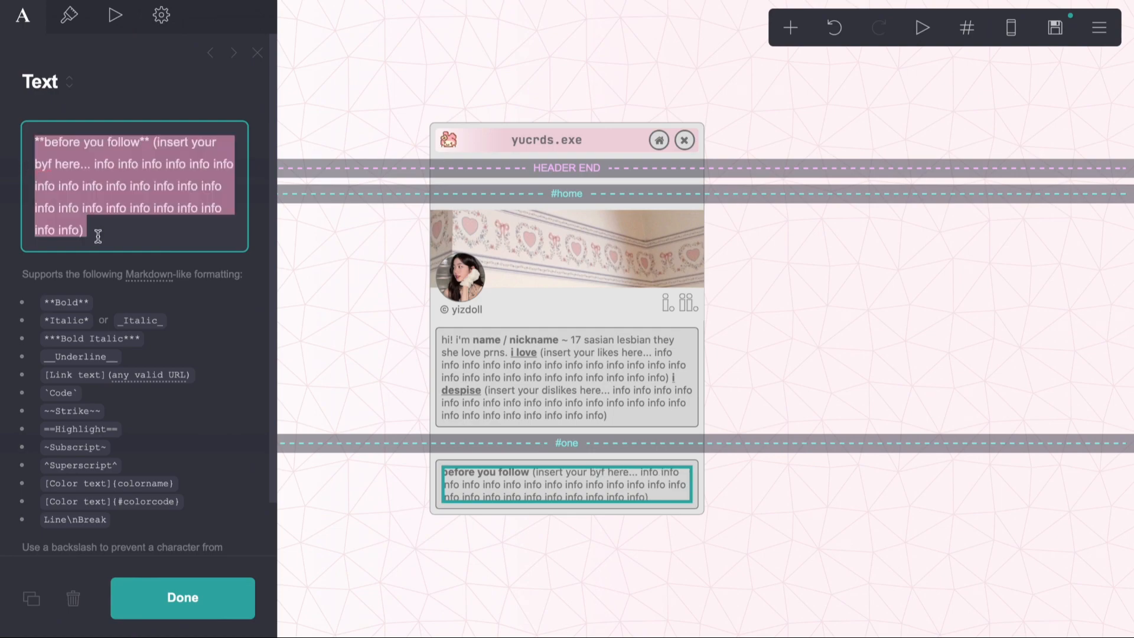
{"action": "left_click", "coordinate": [127, 233]}
{"action": "key", "text": "Return"}
{"action": "key", "text": "ctrl+v"}
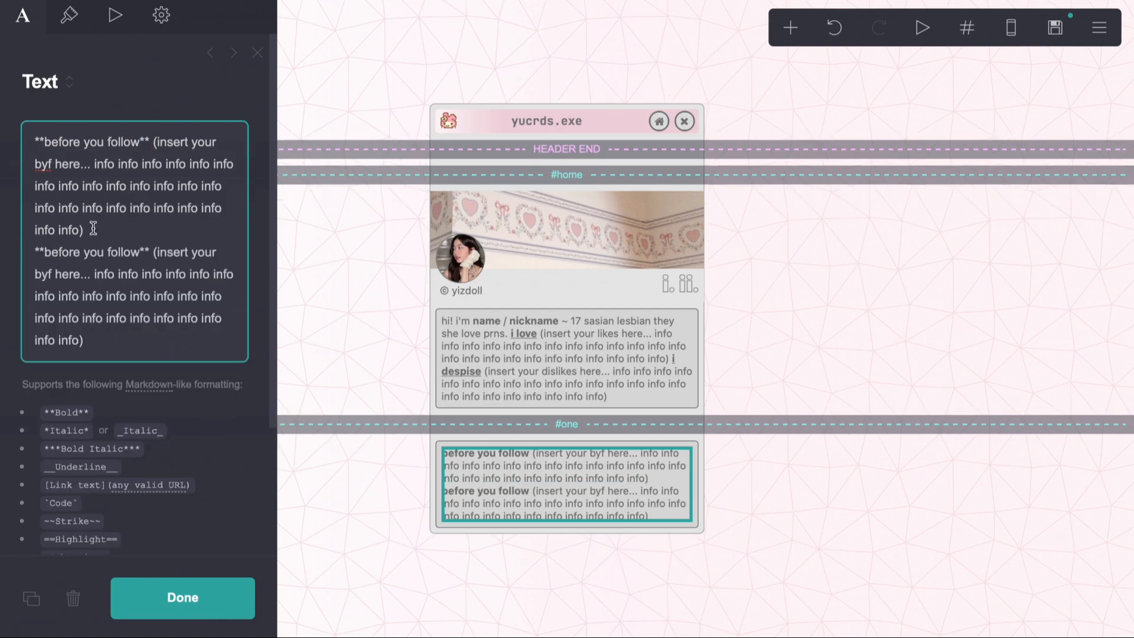
- Change the second paragraph's heading to "dont follow if" and its "byf" to "dfi", and finish editing the text
{"action": "double_click", "coordinate": [58, 252]}
{"action": "type", "text": "dont"}
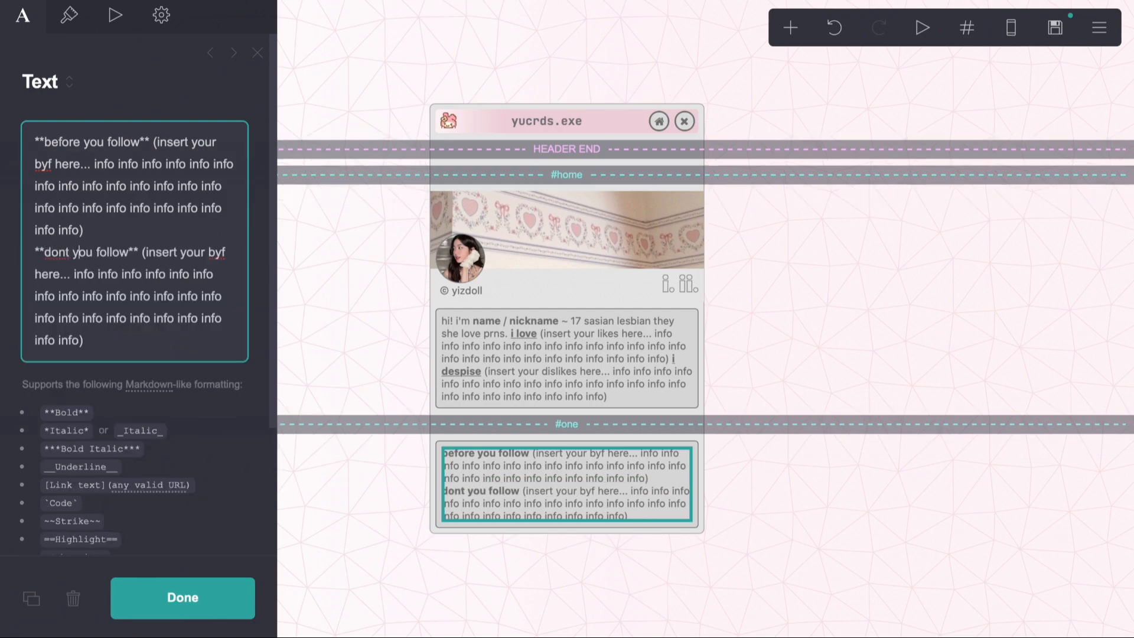
{"action": "key", "text": "Delete"}
{"action": "key", "text": "Delete"}
{"action": "key", "text": "Delete"}
{"action": "key", "text": "Delete"}
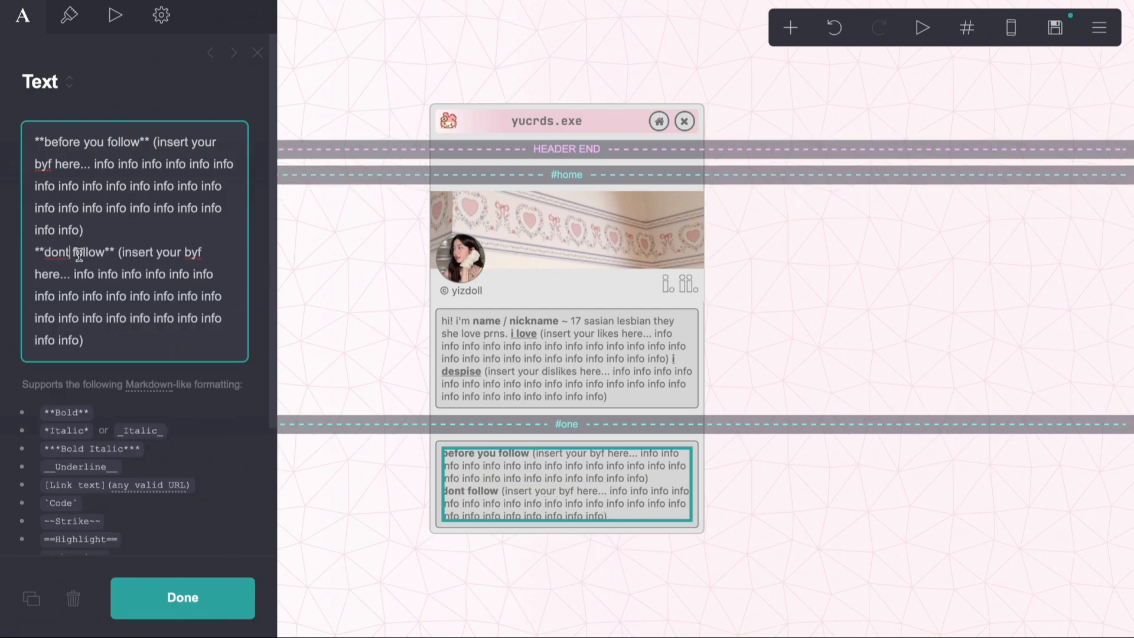
{"action": "left_click", "coordinate": [104, 253]}
{"action": "type", "text": "if"}
{"action": "double_click", "coordinate": [202, 252]}
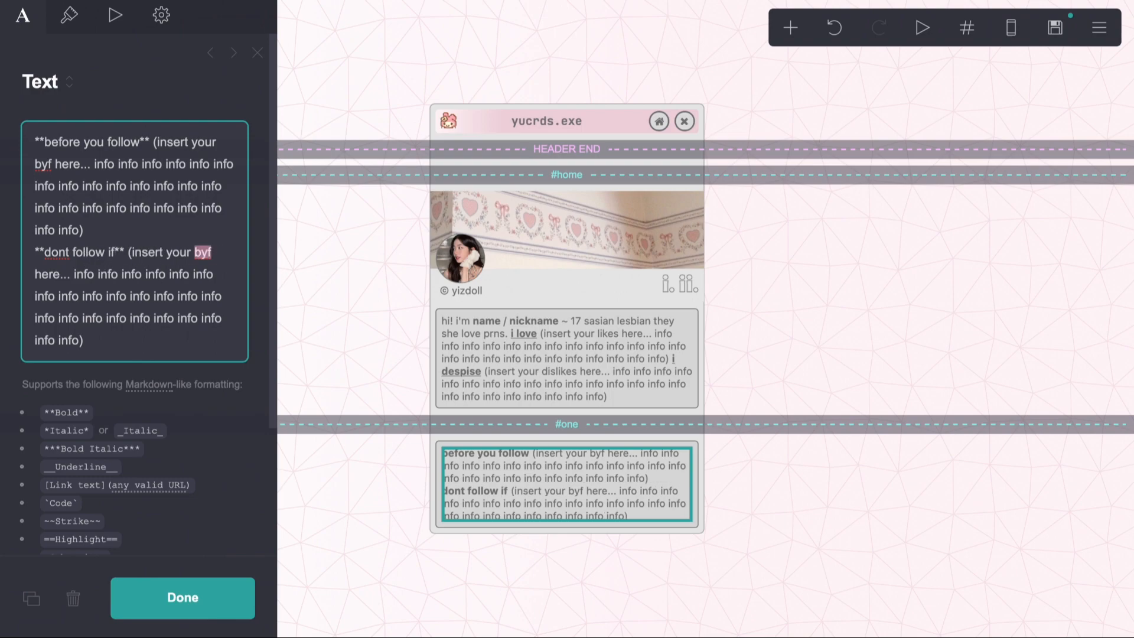
{"action": "type", "text": "dfi"}
{"action": "left_click", "coordinate": [758, 541]}
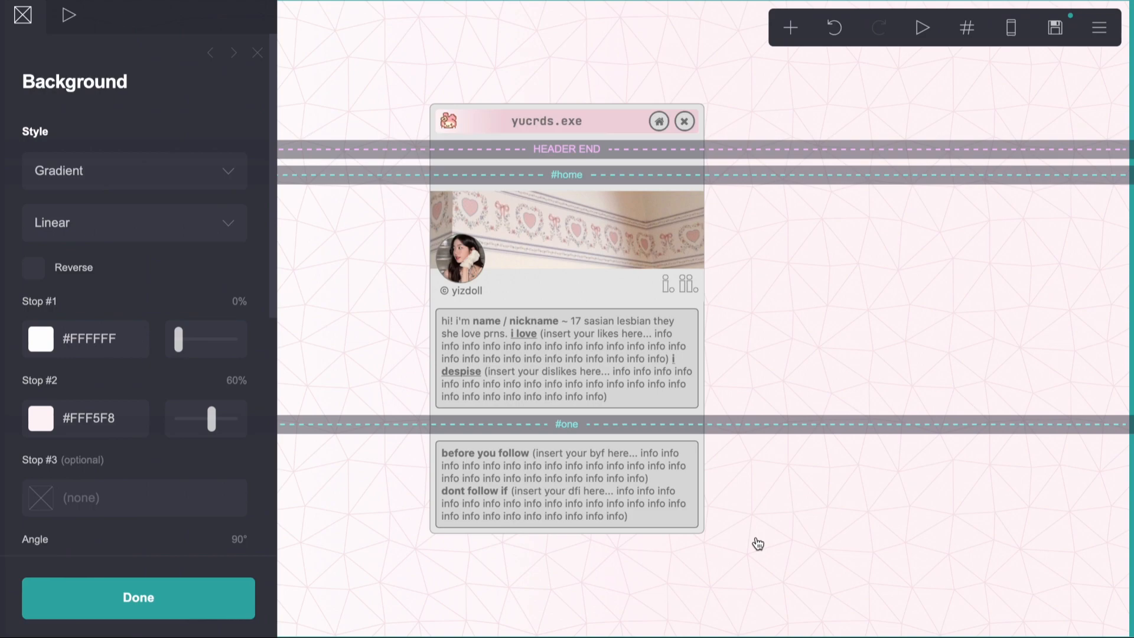
{"action": "left_click", "coordinate": [758, 543]}
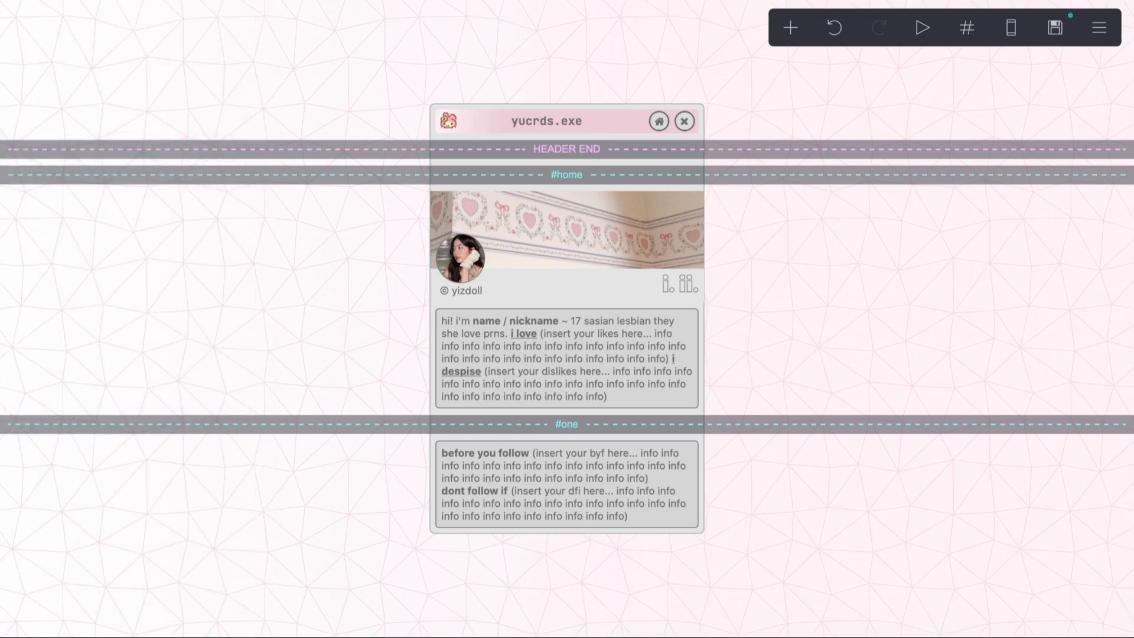
- Add a section break below the "before you follow" container and name it "two"
{"action": "left_click", "coordinate": [785, 29]}
{"action": "left_click", "coordinate": [754, 378]}
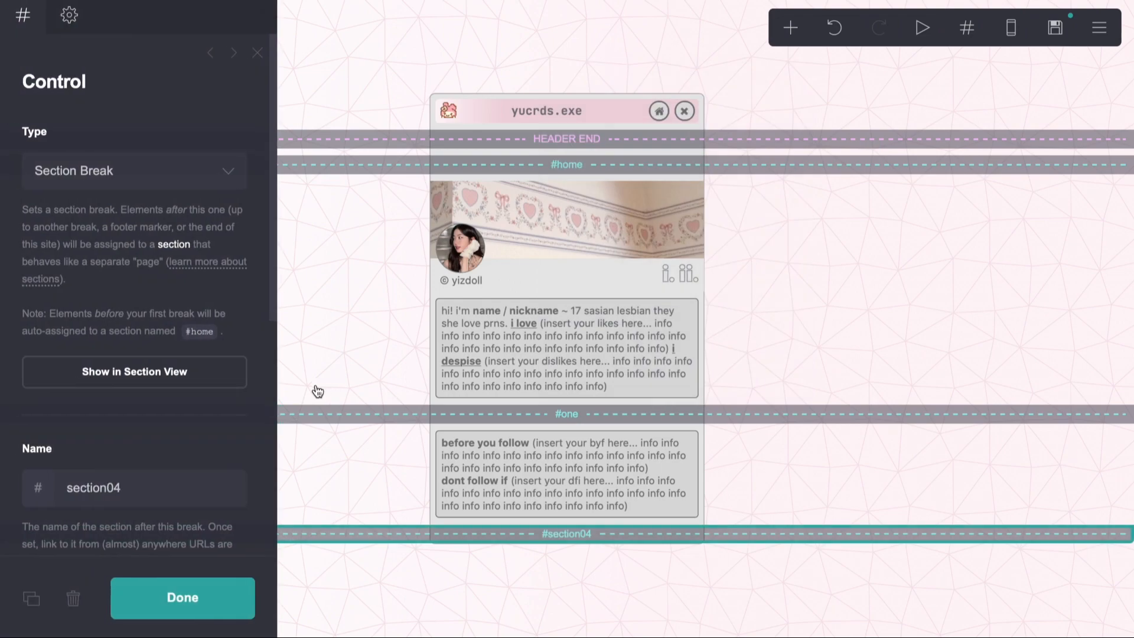
{"action": "double_click", "coordinate": [106, 488]}
{"action": "type", "text": "two"}
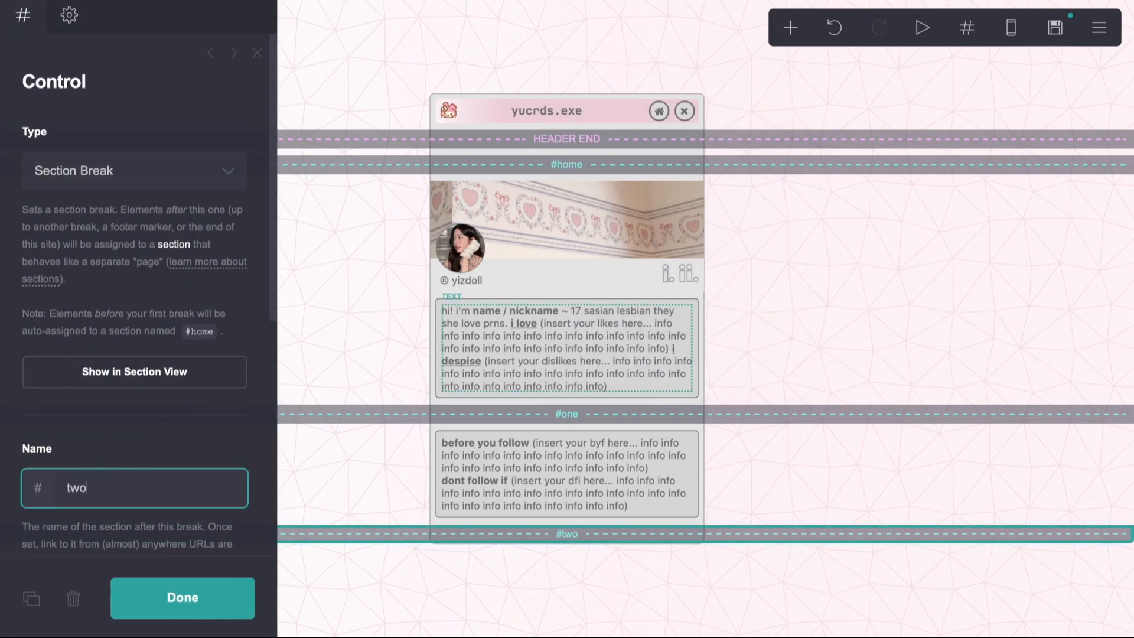
- Duplicate the "before you follow" container and move the copy below the #two section break
{"action": "left_click", "coordinate": [700, 454]}
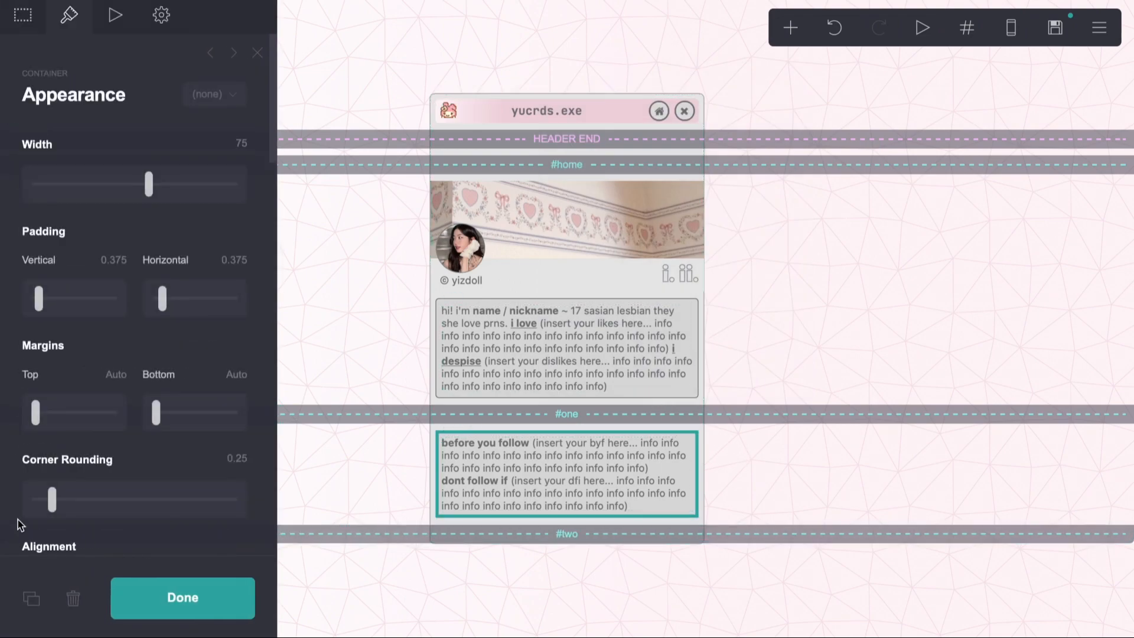
{"action": "left_click", "coordinate": [31, 598]}
{"action": "left_click_drag", "start_coordinate": [438, 493], "coordinate": [470, 597]}
- Set the background colour of the container under #two to white (#FFFFFF)
{"action": "left_click", "coordinate": [472, 555]}
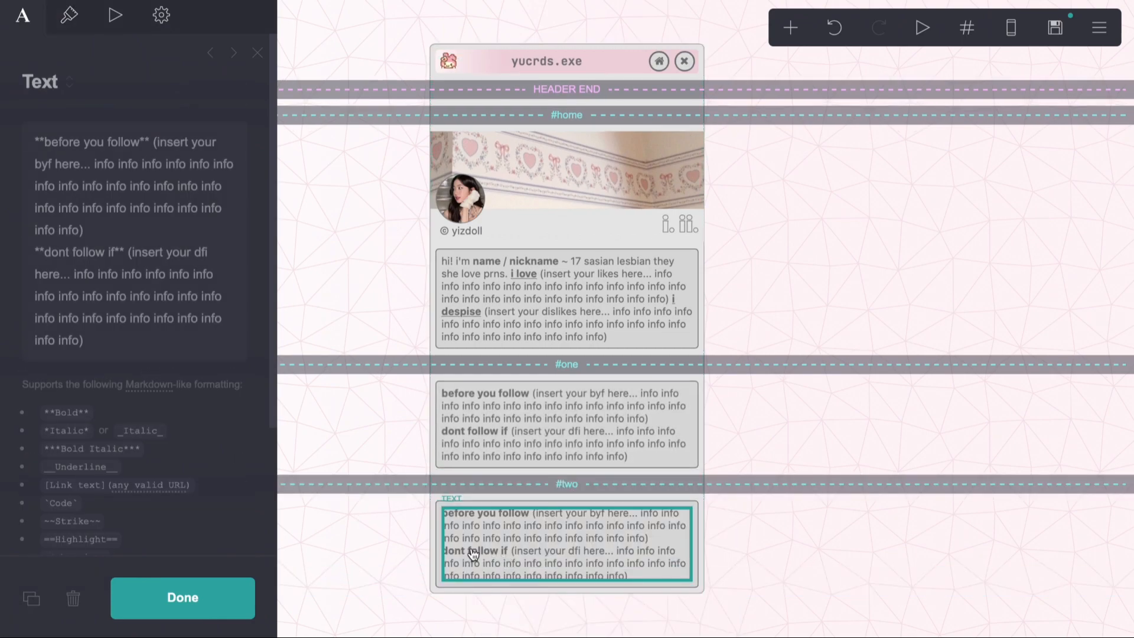
{"action": "left_click", "coordinate": [69, 16]}
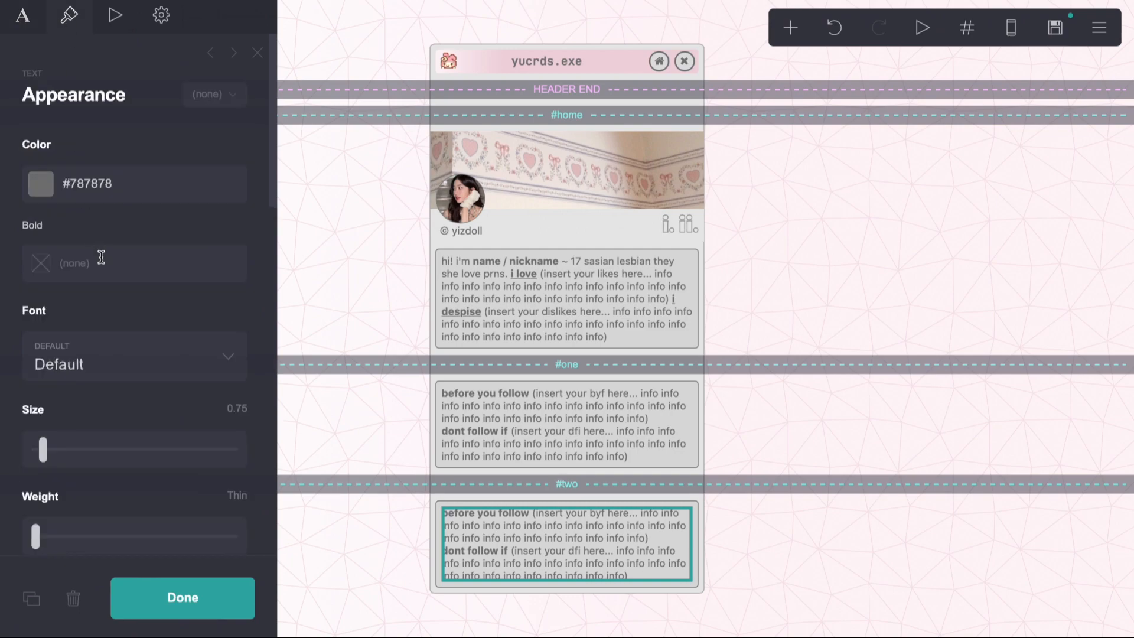
{"action": "scroll", "coordinate": [103, 256], "scroll_direction": "down", "scroll_amount": 17}
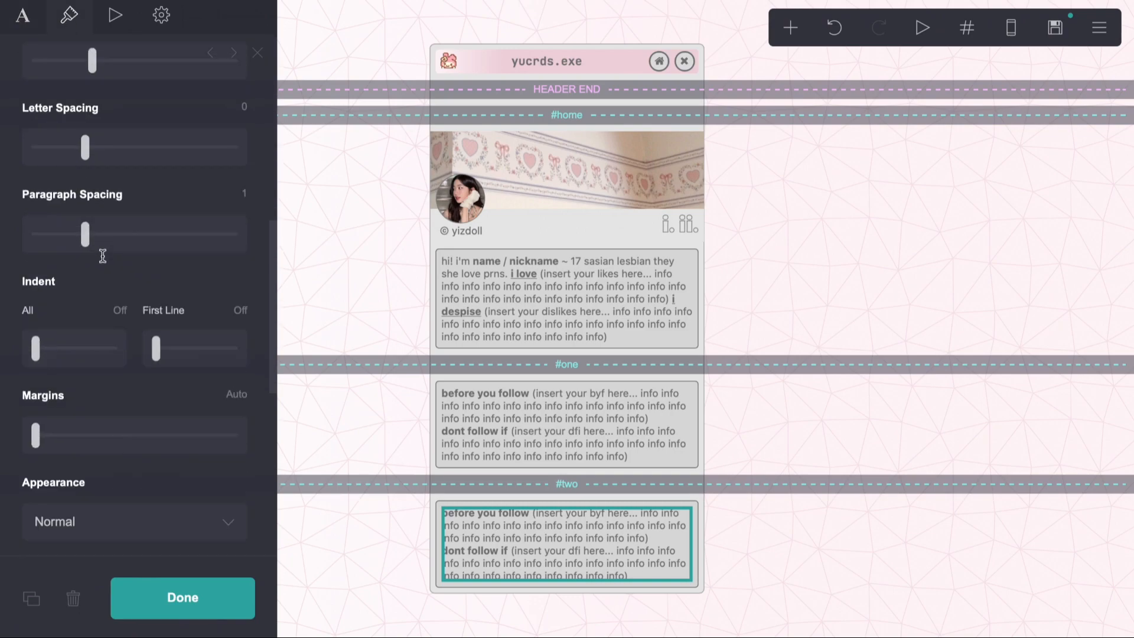
{"action": "left_click", "coordinate": [532, 504]}
{"action": "left_click", "coordinate": [531, 507]}
{"action": "scroll", "coordinate": [165, 451], "scroll_direction": "down", "scroll_amount": 8}
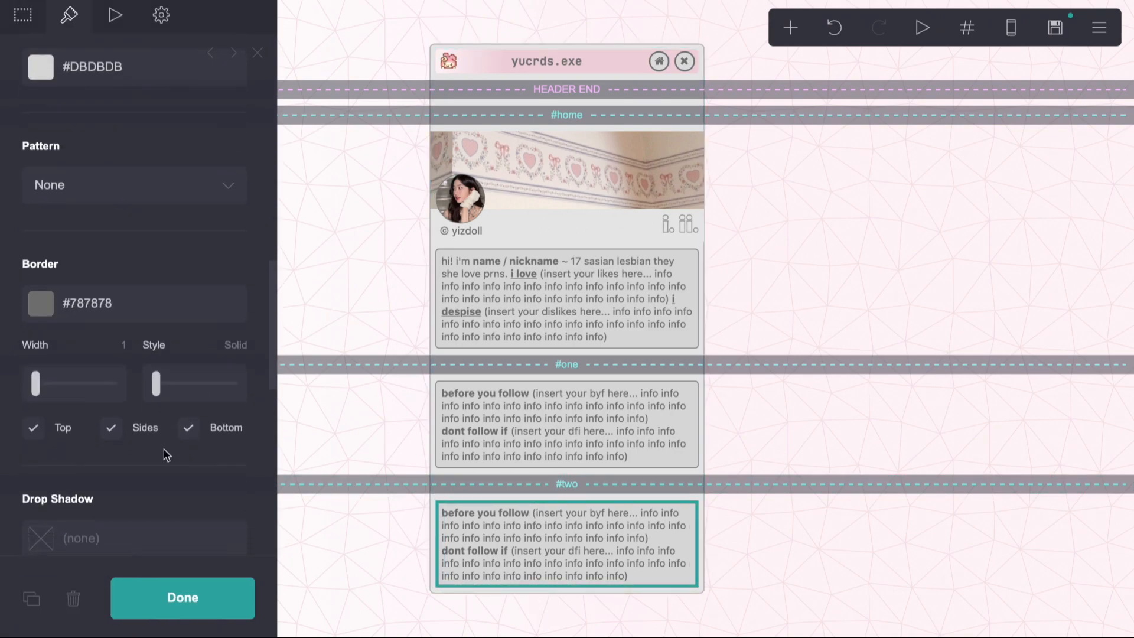
{"action": "scroll", "coordinate": [166, 454], "scroll_direction": "up", "scroll_amount": 2}
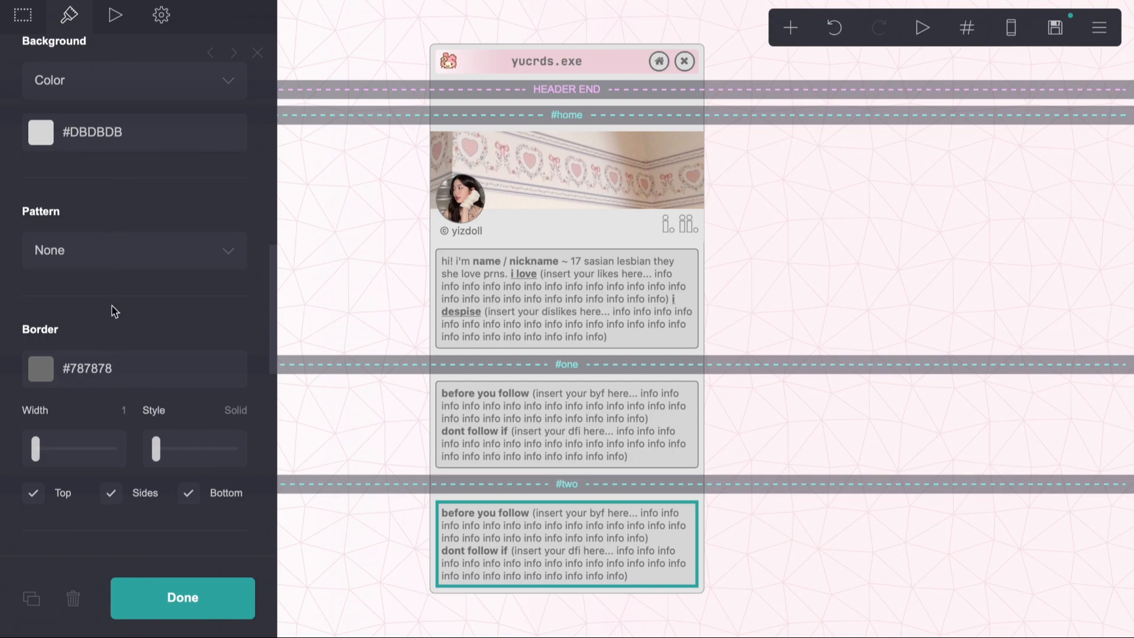
{"action": "left_click", "coordinate": [121, 147]}
{"action": "left_click", "coordinate": [59, 162]}
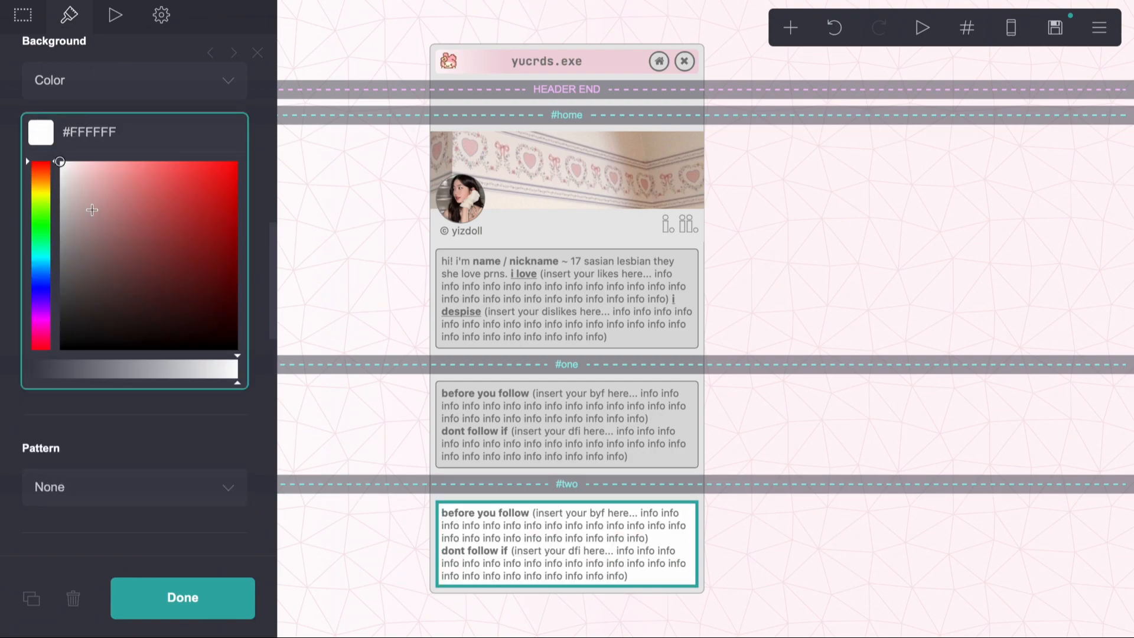
- Replace the text in the container under #two with a bold "music" heading followed by the pasted "(insert your byf here... info)" paragraph
{"action": "left_click_drag", "start_coordinate": [60, 161], "coordinate": [58, 168]}
{"action": "left_click", "coordinate": [586, 555]}
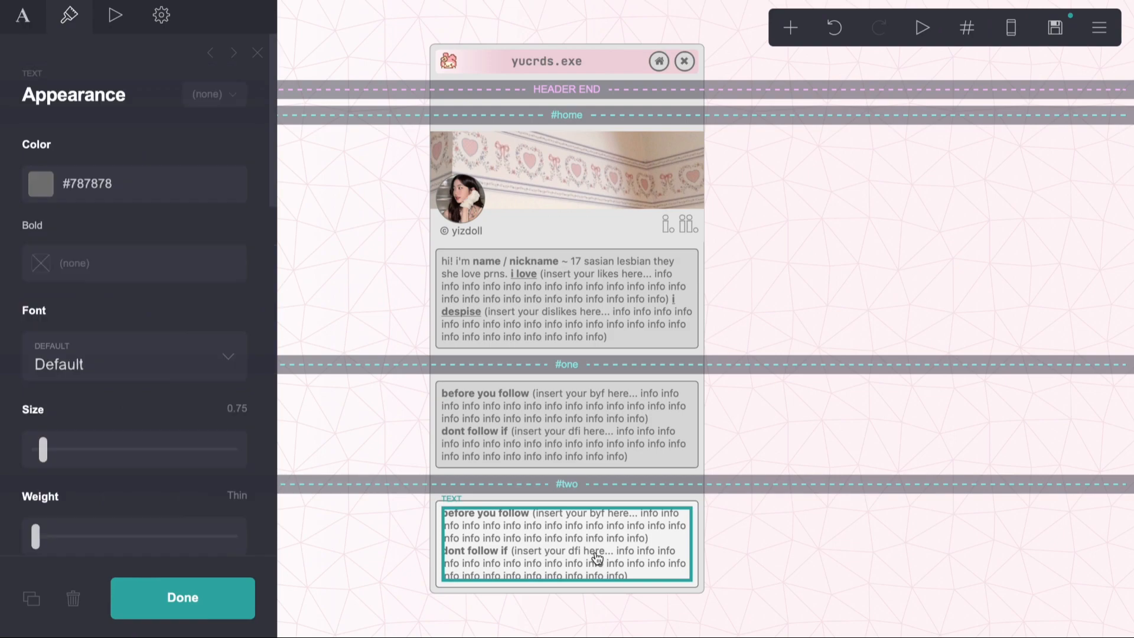
{"action": "left_click", "coordinate": [39, 28]}
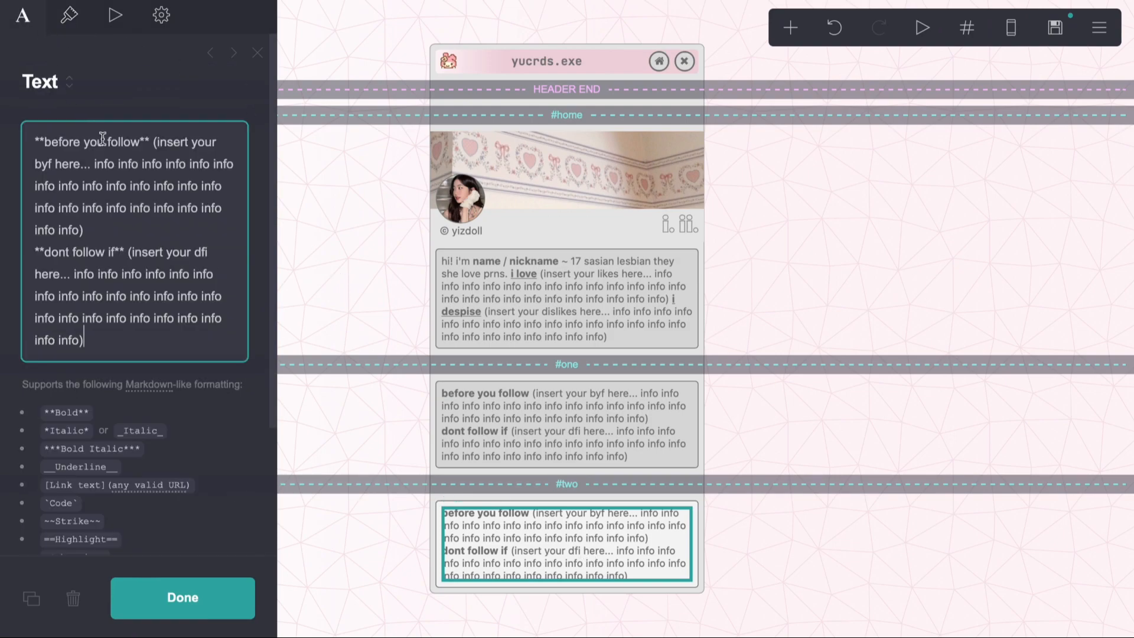
{"action": "key", "text": "ctrl+a"}
{"action": "type", "text": "((i li"}
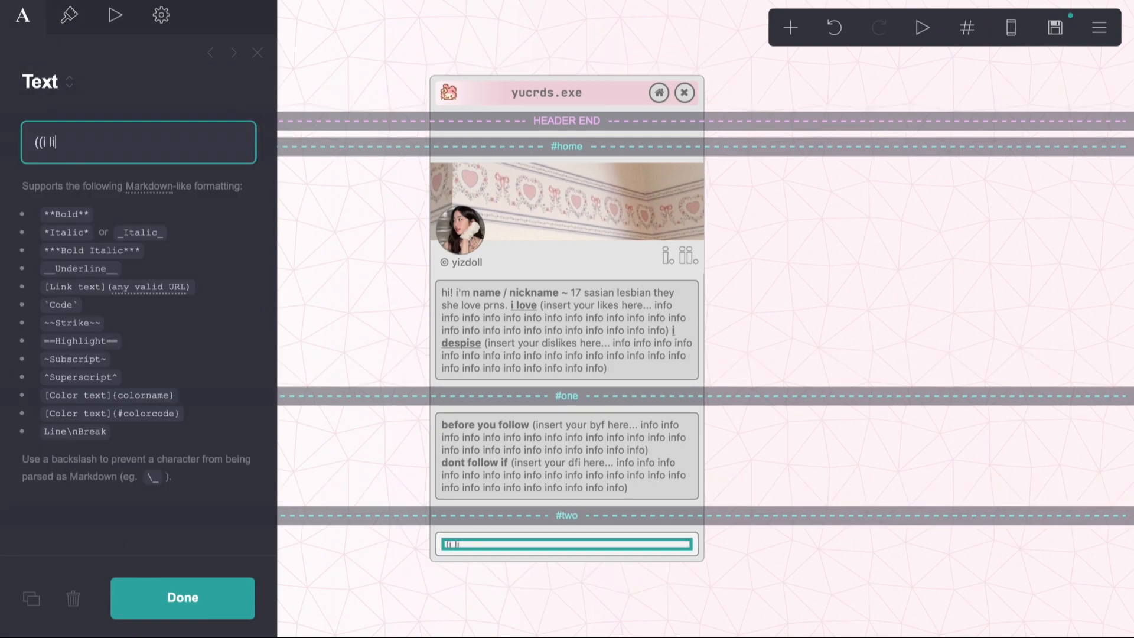
{"action": "type", "text": "stena"}
{"action": "key", "text": "ctrl+a"}
{"action": "type", "text": "**music**"}
{"action": "key", "text": "ctrl+v"}
{"action": "left_click_drag", "start_coordinate": [94, 140], "coordinate": [213, 140]}
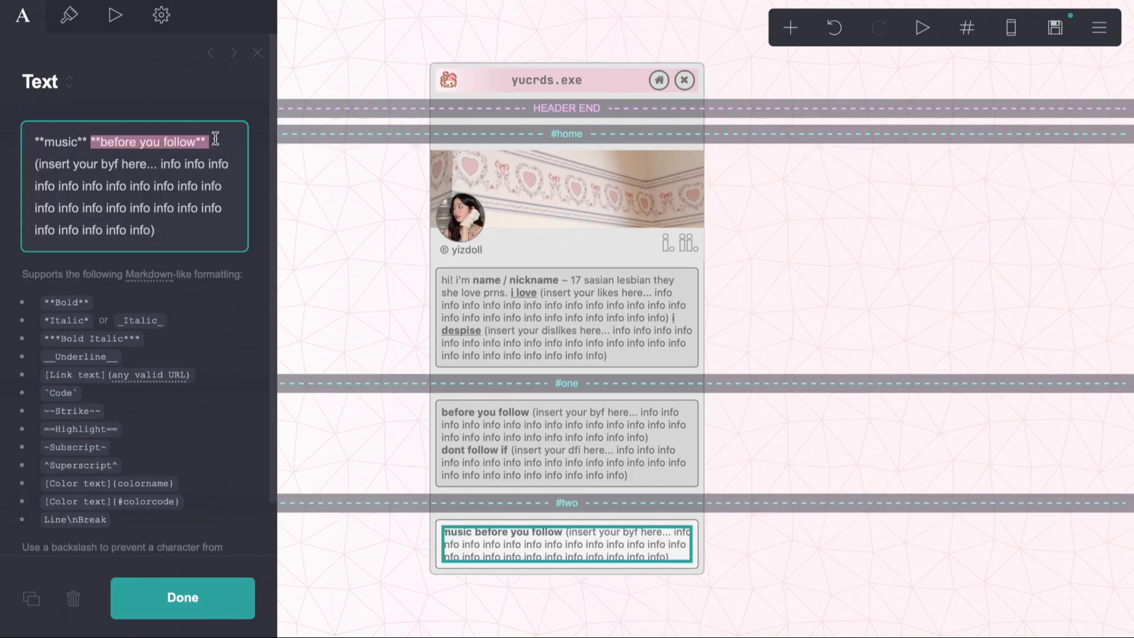
{"action": "key", "text": "BackSpace"}
- Change "byf" in the music paragraph to "music interests"
{"action": "double_click", "coordinate": [168, 140]}
{"action": "type", "text": "music"}
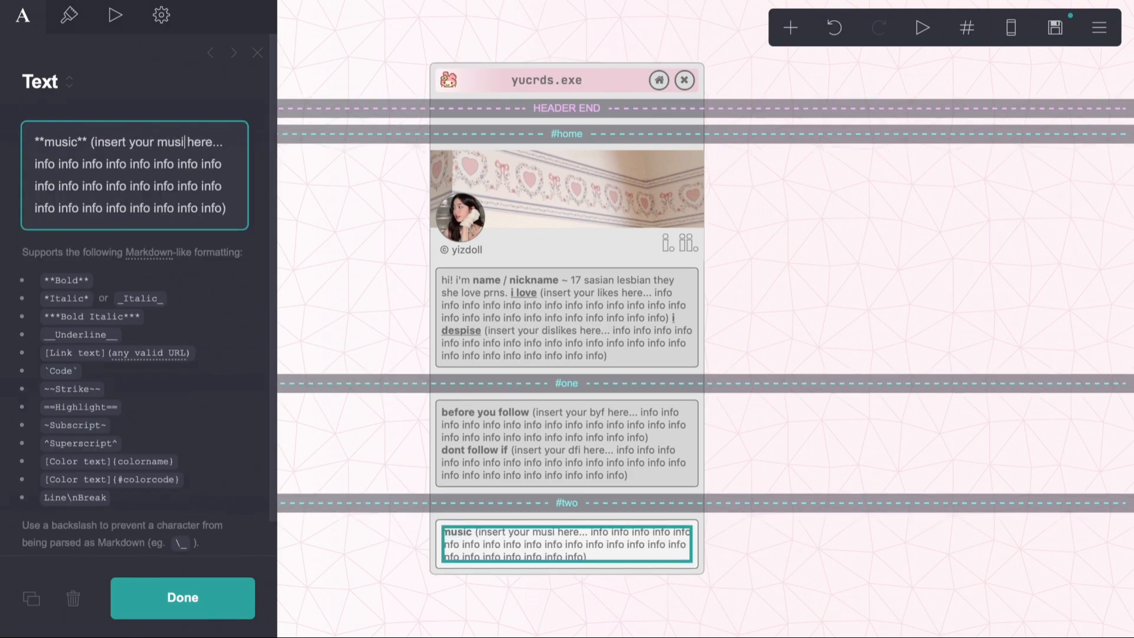
{"action": "type", "text": " interests"}
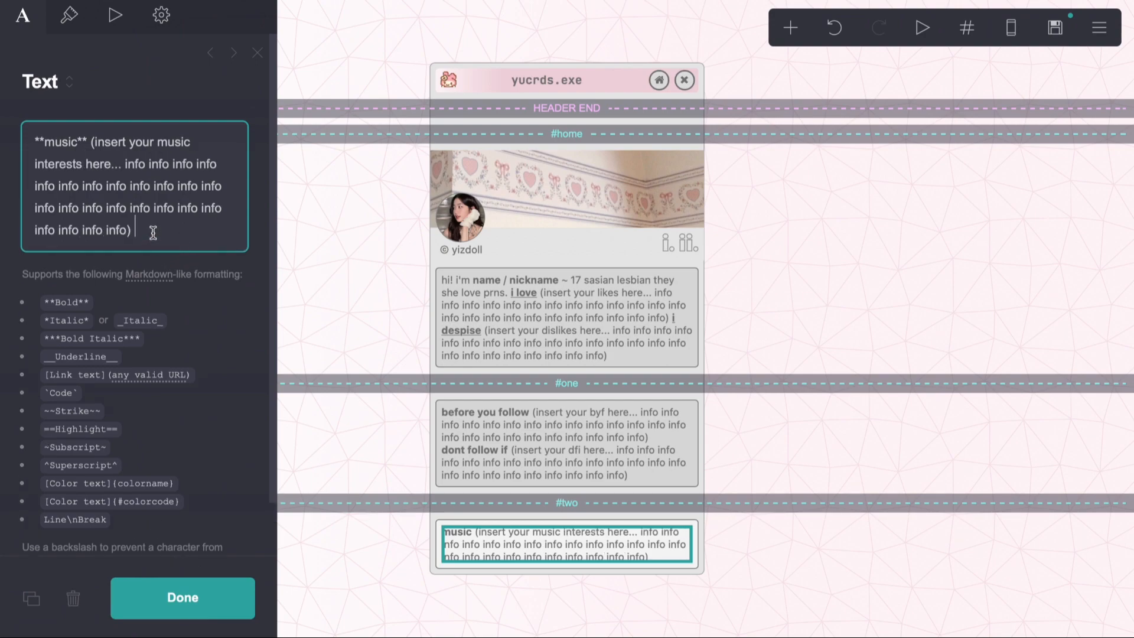
- Duplicate the music paragraph on a new line, change the copy's heading to "media", and finish editing the text
{"action": "triple_click", "coordinate": [153, 232]}
{"action": "key", "text": "ctrl+c"}
{"action": "left_click", "coordinate": [155, 233]}
{"action": "key", "text": "Return"}
{"action": "key", "text": "ctrl+v"}
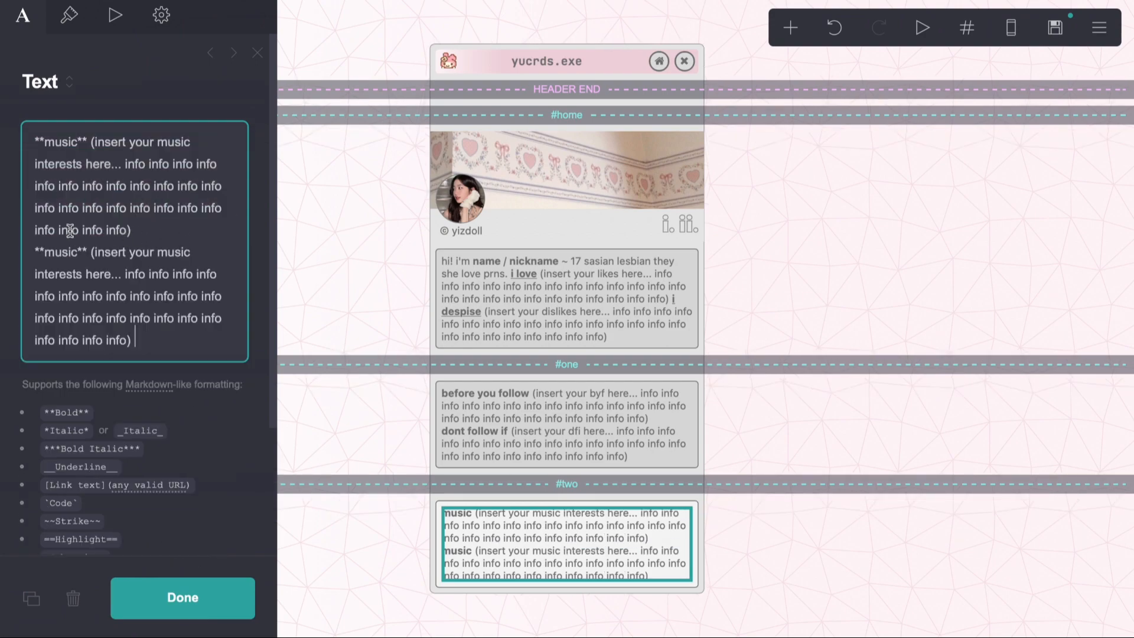
{"action": "double_click", "coordinate": [54, 252]}
{"action": "type", "text": "media"}
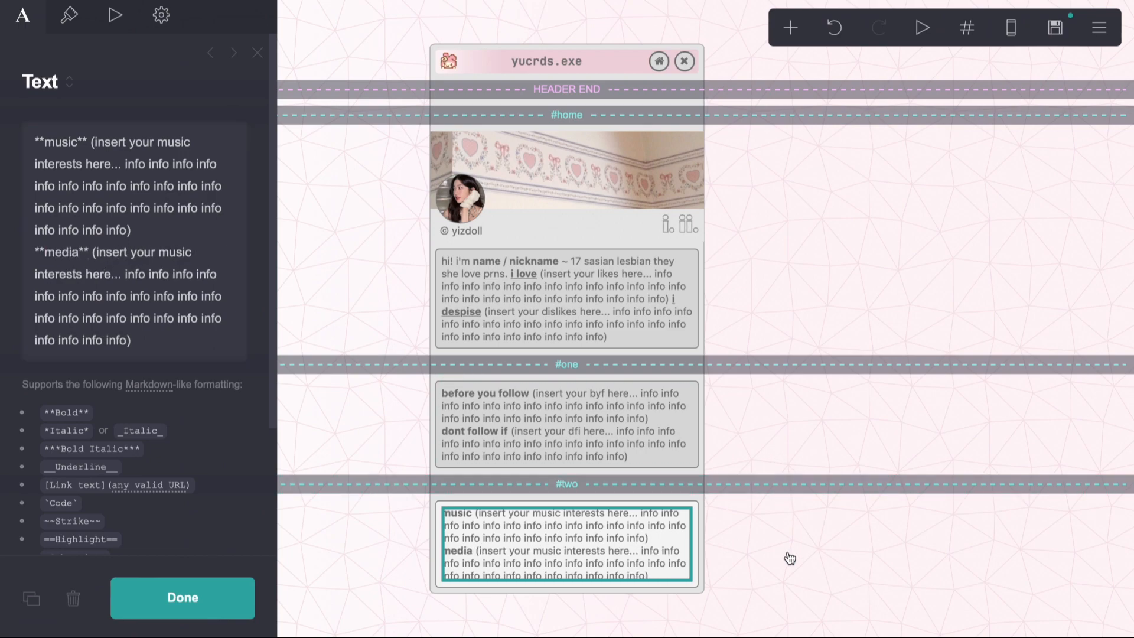
{"action": "left_click", "coordinate": [789, 557]}
{"action": "left_click", "coordinate": [790, 559]}
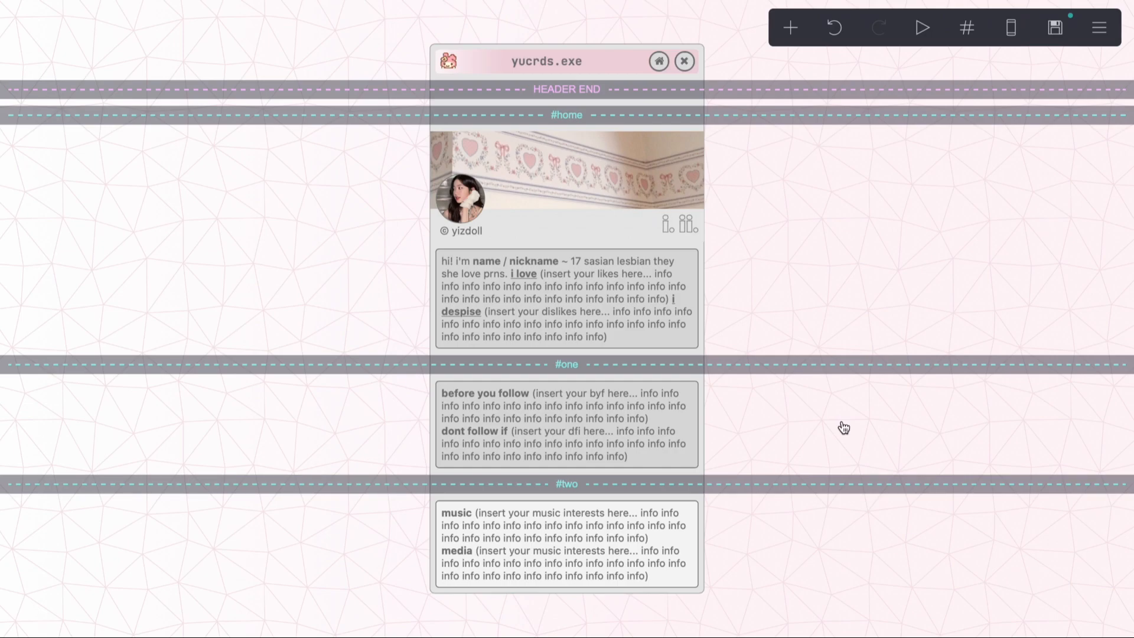
- Set the background colour of the intro text container under #home to #E8E8E8
{"action": "left_click", "coordinate": [686, 305]}
{"action": "left_click", "coordinate": [699, 266]}
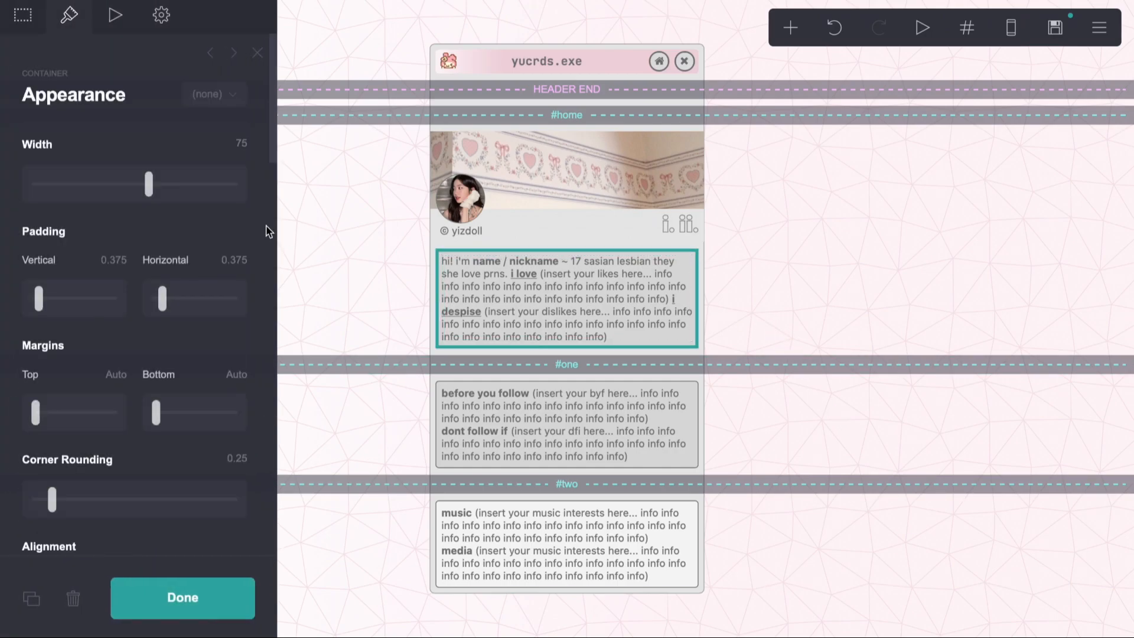
{"action": "scroll", "coordinate": [151, 178], "scroll_direction": "down", "scroll_amount": 10}
{"action": "left_click", "coordinate": [104, 71]}
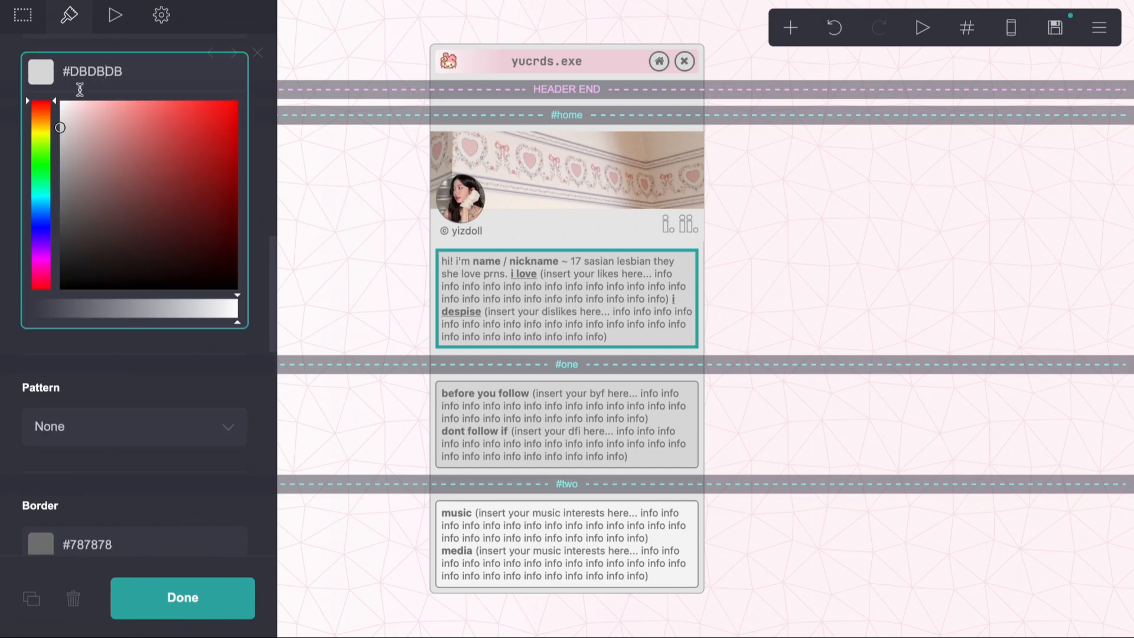
{"action": "left_click", "coordinate": [60, 118]}
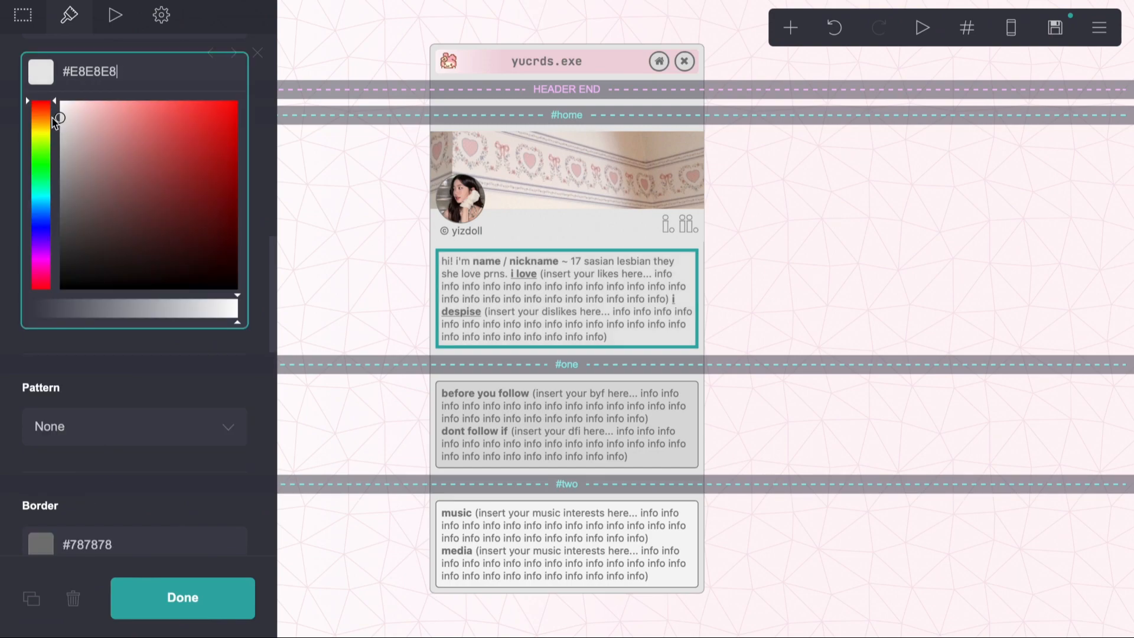
{"action": "double_click", "coordinate": [88, 69]}
{"action": "left_click", "coordinate": [468, 405]}
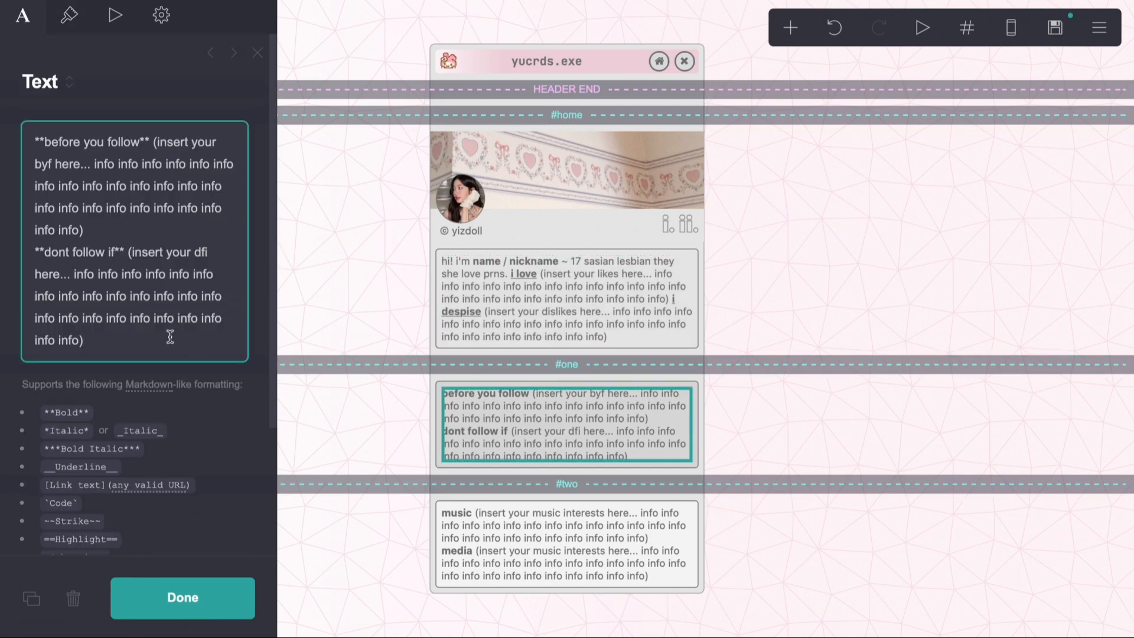
{"action": "left_click", "coordinate": [479, 261]}
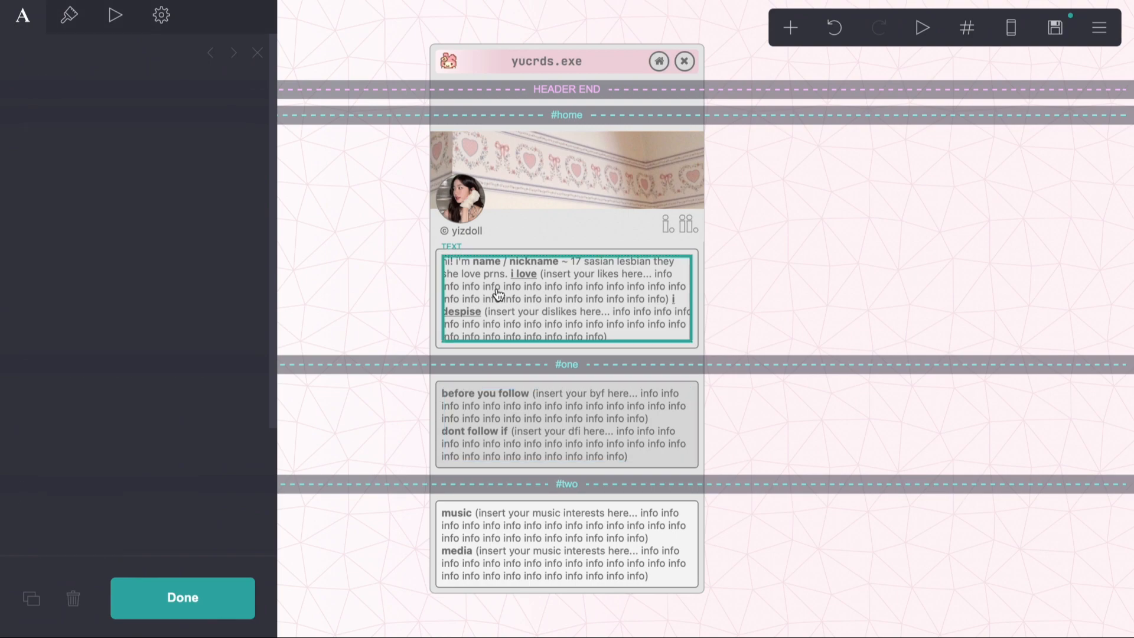
- Set the background colour of the intro text container under #home to #EBEBEB and select the hex code for copying
{"action": "left_click", "coordinate": [470, 252]}
{"action": "scroll", "coordinate": [125, 129], "scroll_direction": "down", "scroll_amount": 11}
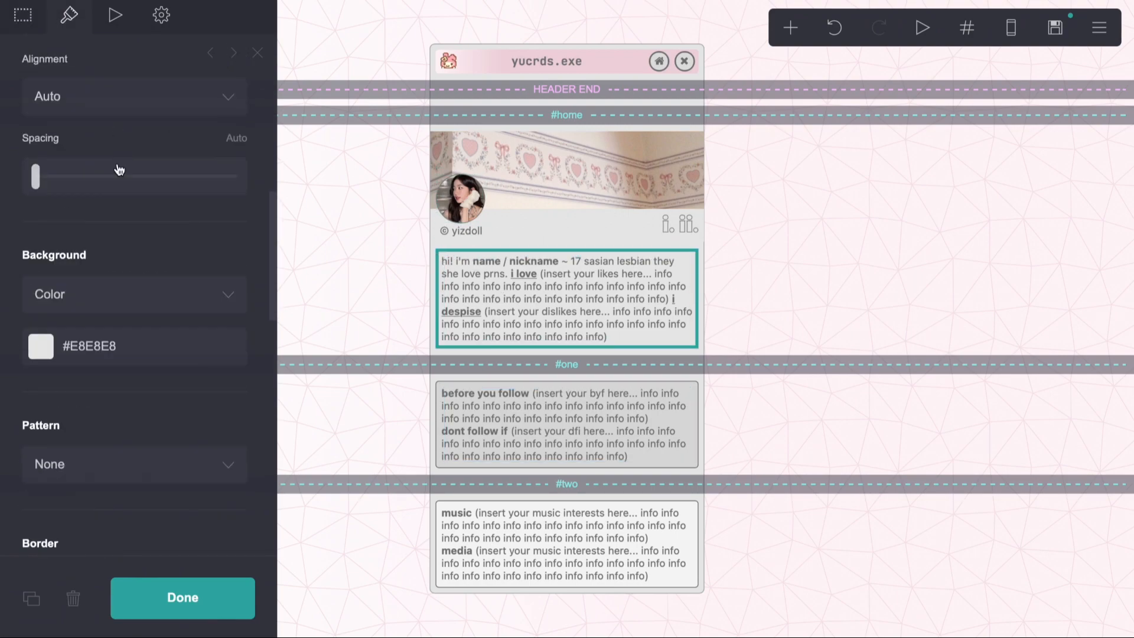
{"action": "left_click", "coordinate": [86, 346]}
{"action": "left_click_drag", "start_coordinate": [61, 395], "coordinate": [59, 393]}
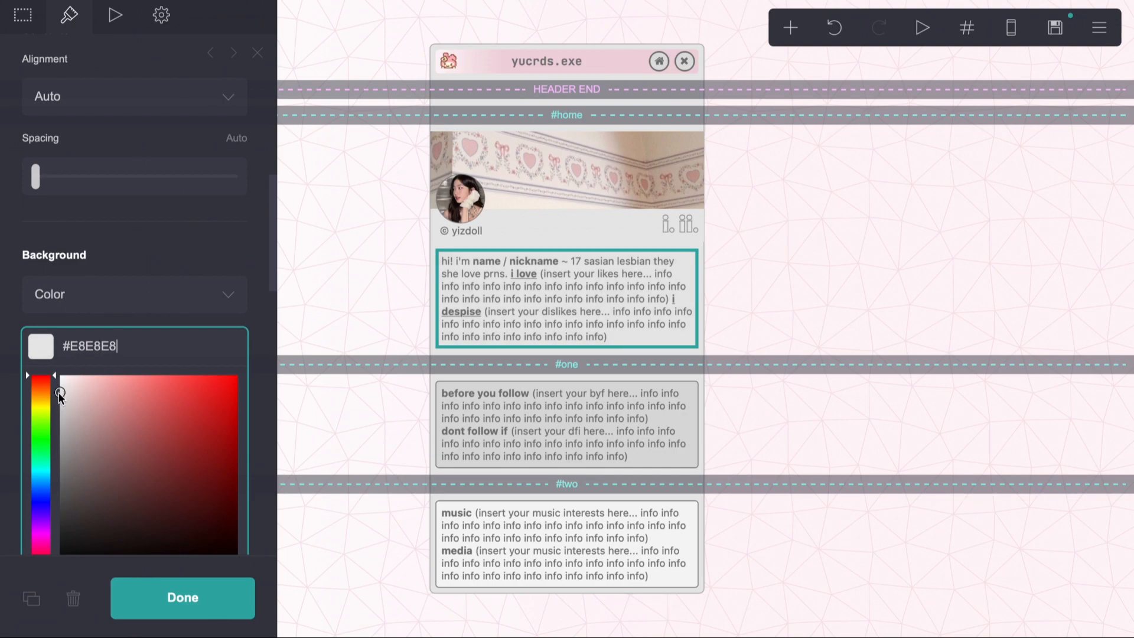
{"action": "double_click", "coordinate": [104, 347]}
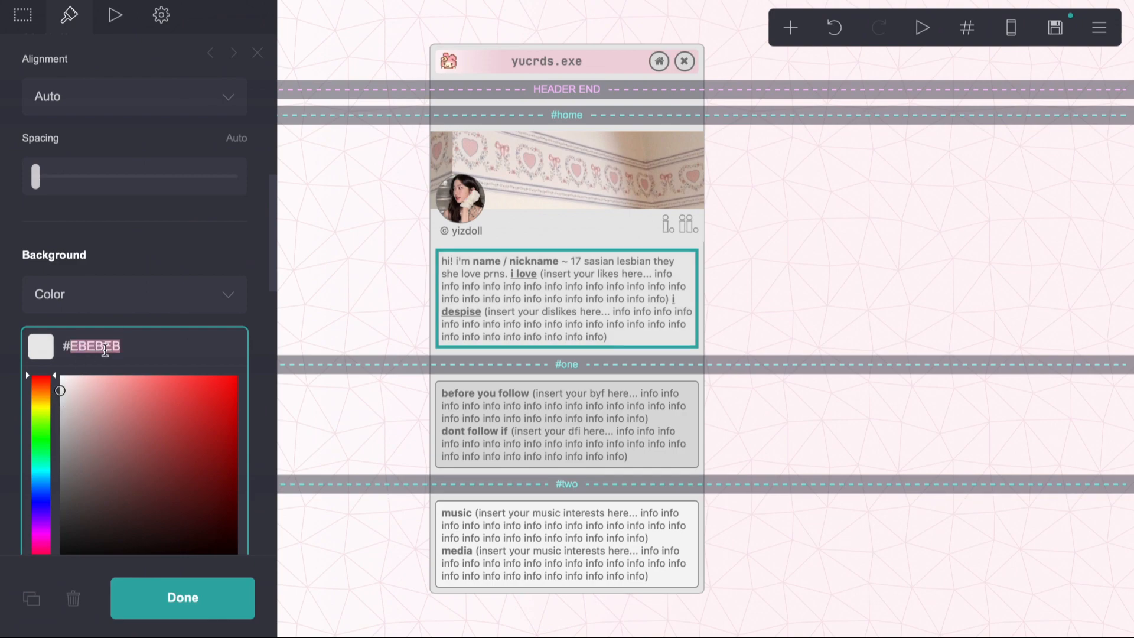
- Apply the copied #EBEBEB background colour to the "before you follow" container under #one and close the settings
{"action": "left_click", "coordinate": [468, 384]}
{"action": "scroll", "coordinate": [96, 340], "scroll_direction": "down", "scroll_amount": 10}
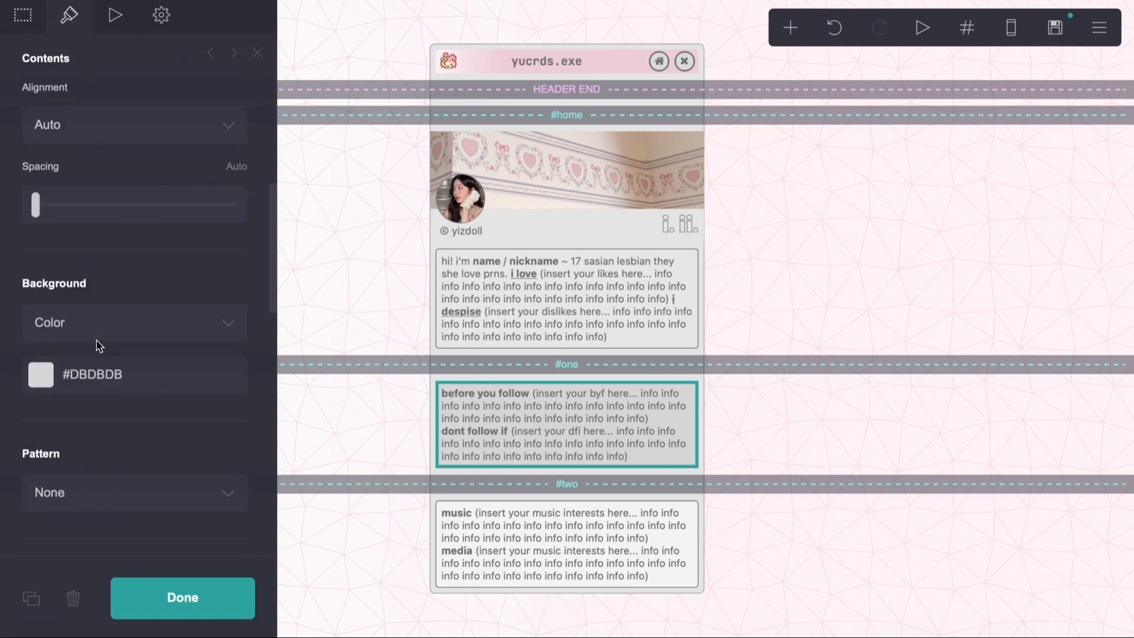
{"action": "double_click", "coordinate": [98, 187]}
{"action": "key", "text": "ctrl+v"}
{"action": "left_click", "coordinate": [817, 430]}
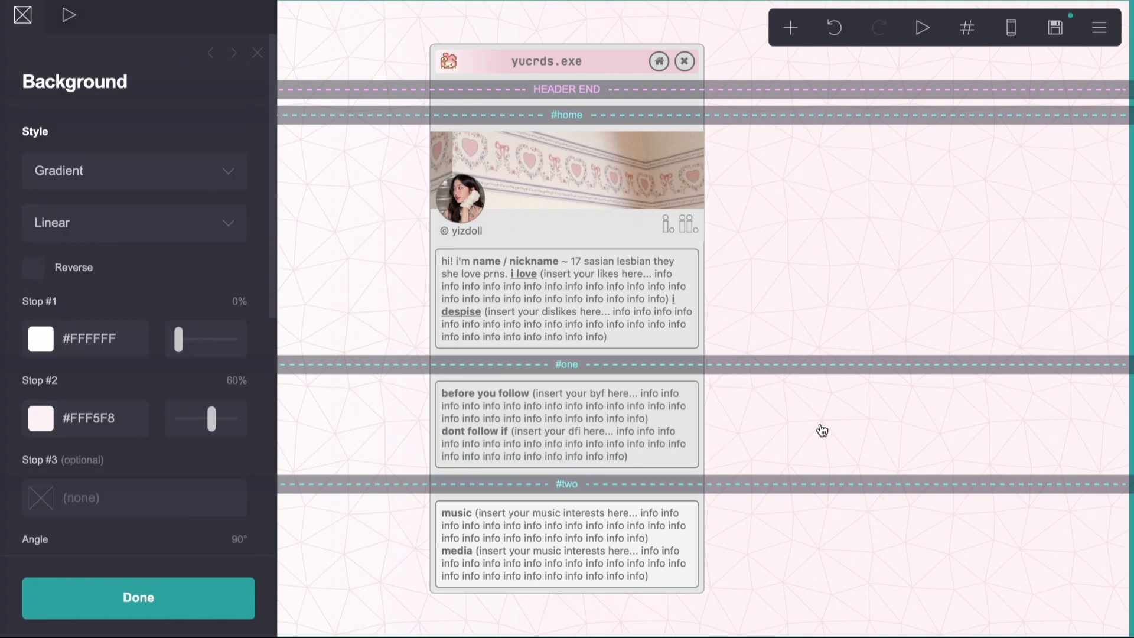
{"action": "left_click", "coordinate": [822, 431]}
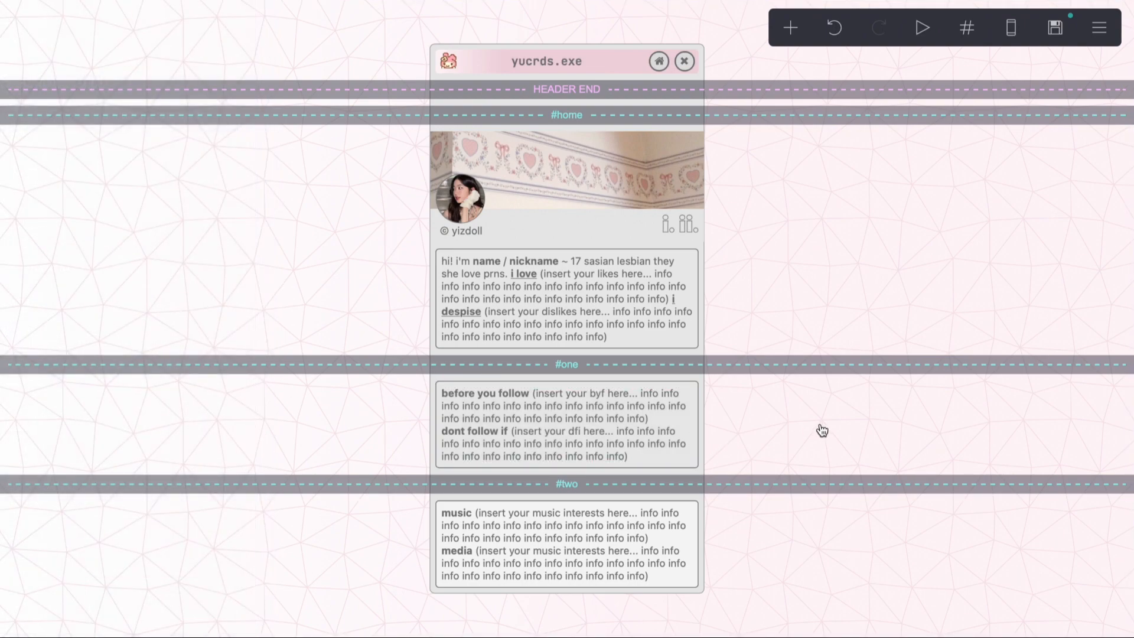
- Save the site as a template with the title "1" and the description "1", and dismiss the confirmation
{"action": "left_click", "coordinate": [1055, 27]}
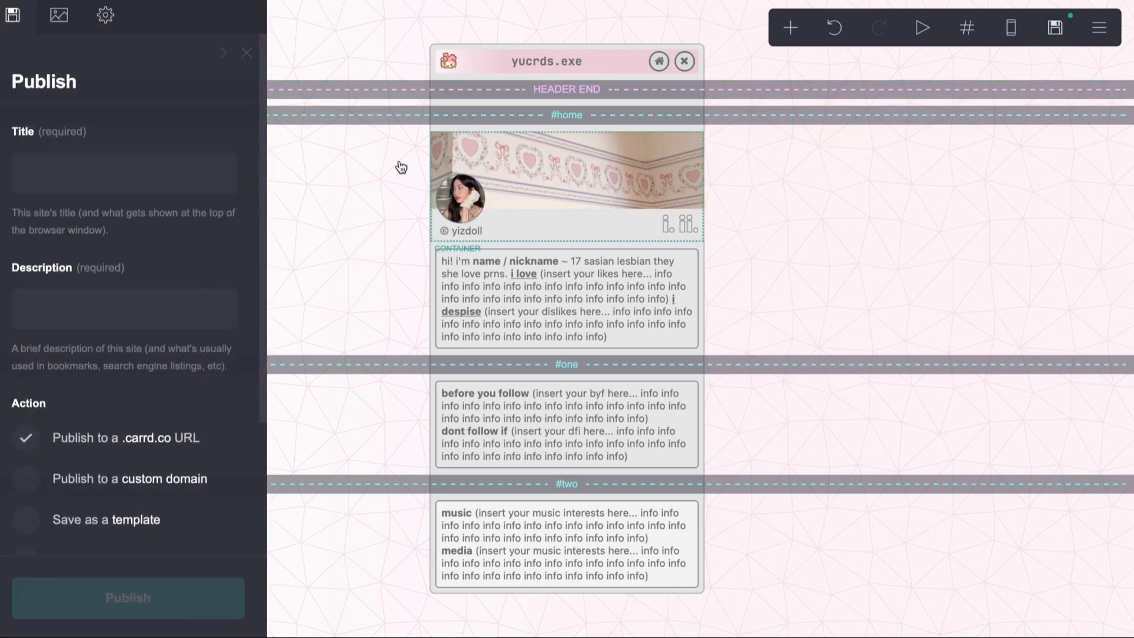
{"action": "left_click", "coordinate": [171, 173]}
{"action": "type", "text": "1"}
{"action": "left_click", "coordinate": [132, 294]}
{"action": "type", "text": "1"}
{"action": "left_click", "coordinate": [53, 519]}
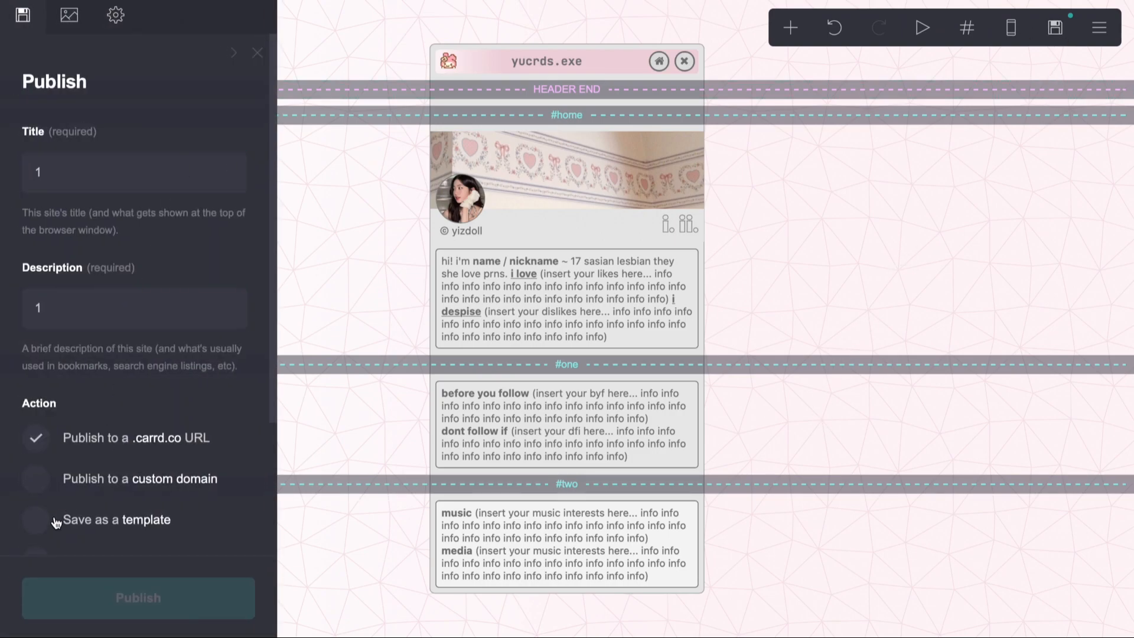
{"action": "left_click", "coordinate": [69, 598]}
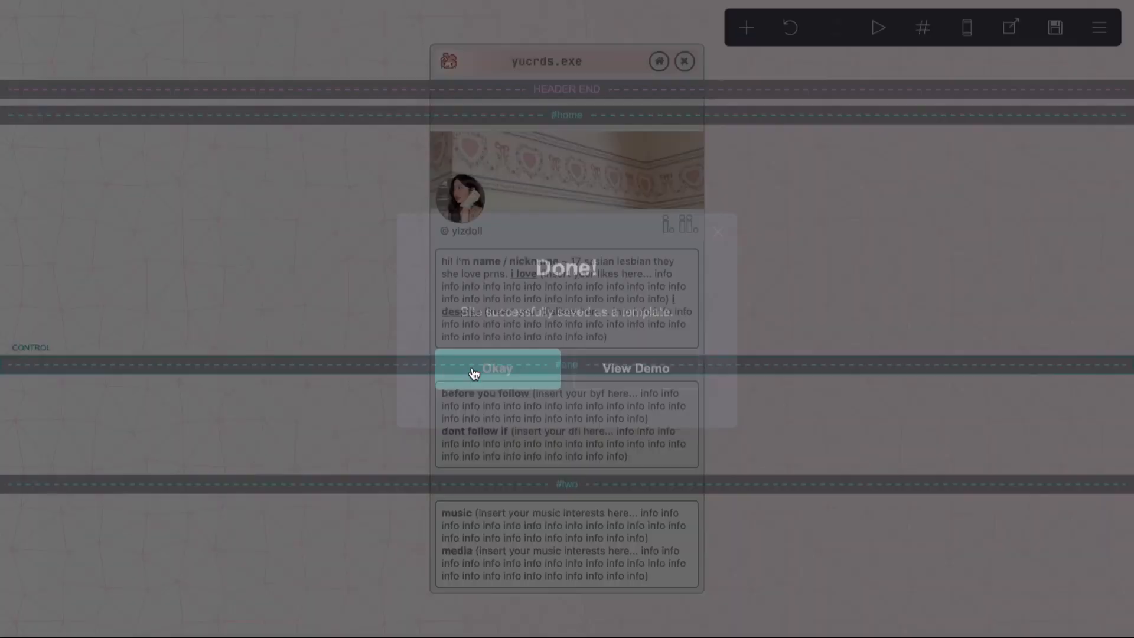
{"action": "left_click", "coordinate": [473, 374]}
- Set the page's on-load animation to Blur In and adjust its short delay
{"action": "left_click", "coordinate": [1099, 27]}
{"action": "left_click", "coordinate": [1053, 243]}
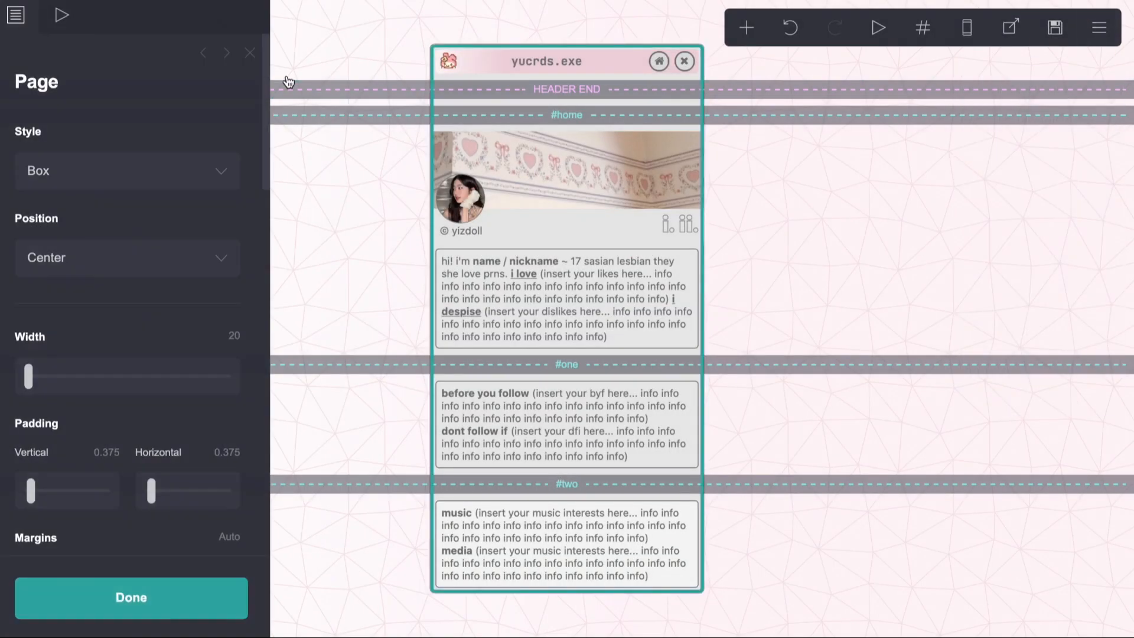
{"action": "left_click", "coordinate": [68, 16]}
{"action": "left_click", "coordinate": [99, 227]}
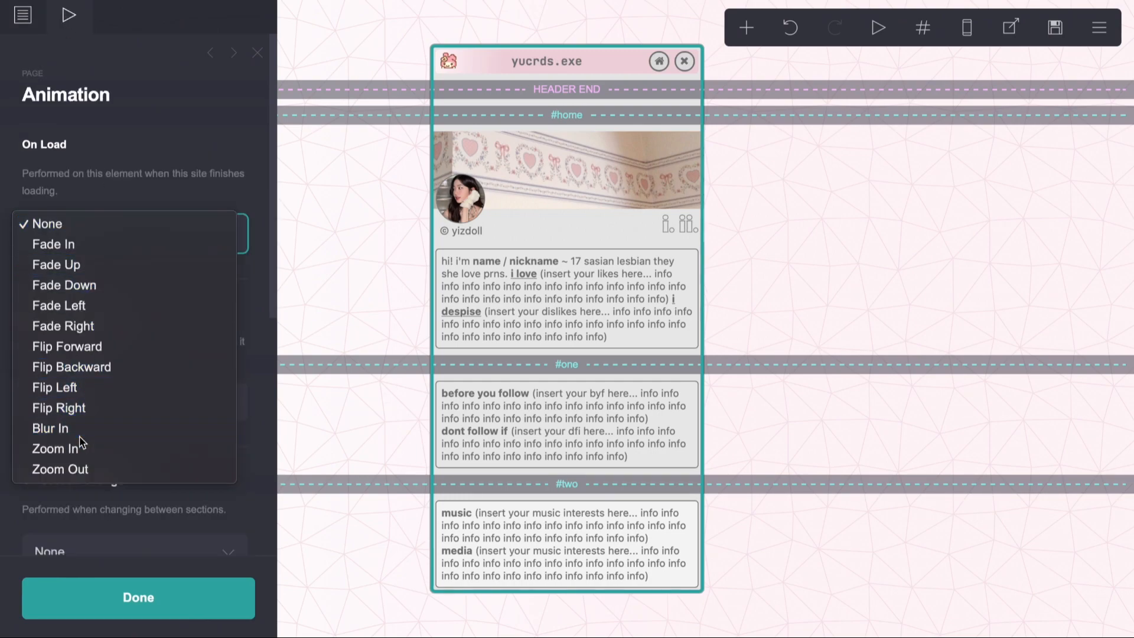
{"action": "left_click", "coordinate": [85, 428]}
{"action": "scroll", "coordinate": [53, 392], "scroll_direction": "down", "scroll_amount": 1}
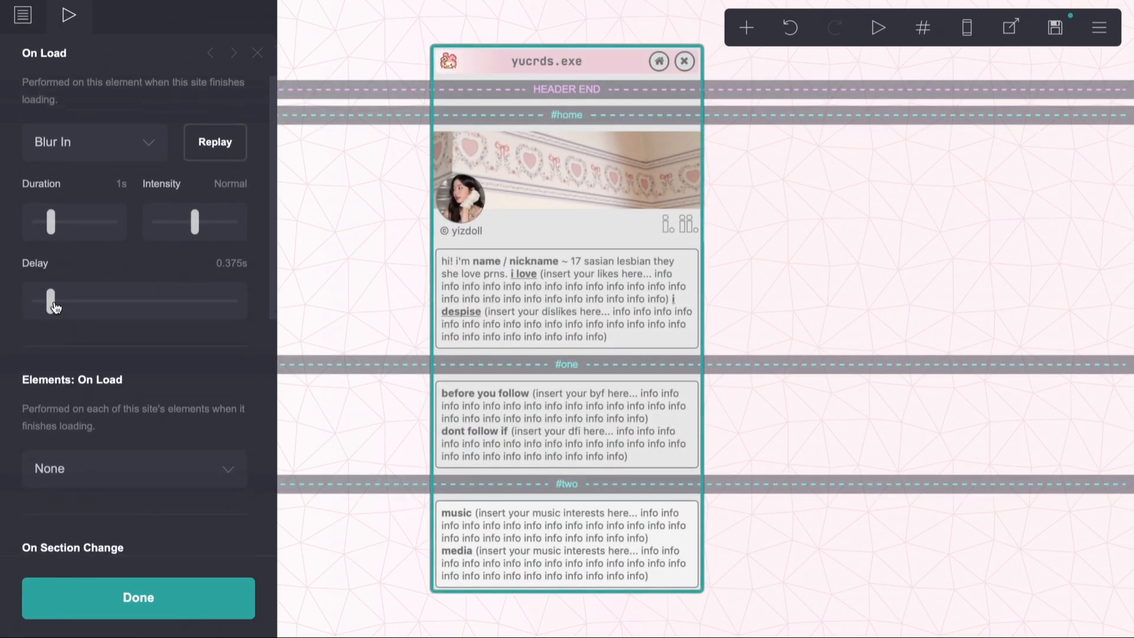
{"action": "left_click_drag", "start_coordinate": [52, 303], "coordinate": [57, 303]}
- Set the page's section-change animation to Blur In
{"action": "scroll", "coordinate": [57, 303], "scroll_direction": "down", "scroll_amount": 6}
{"action": "left_click", "coordinate": [85, 280]}
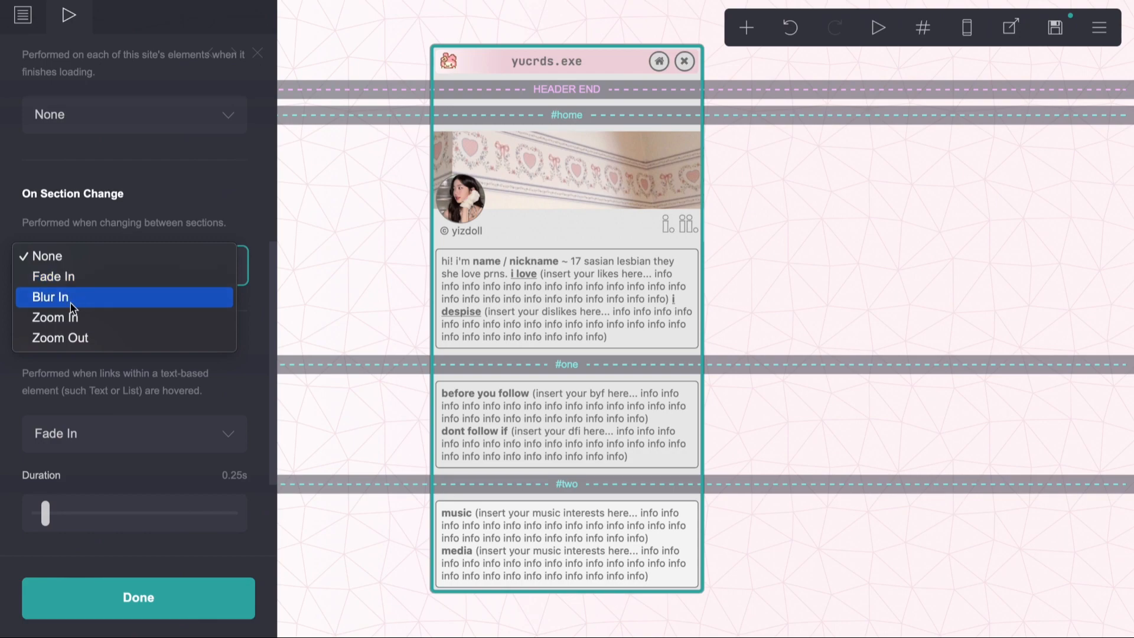
{"action": "left_click", "coordinate": [69, 301]}
- Save the changes to the template and open its demo
{"action": "left_click", "coordinate": [1054, 40]}
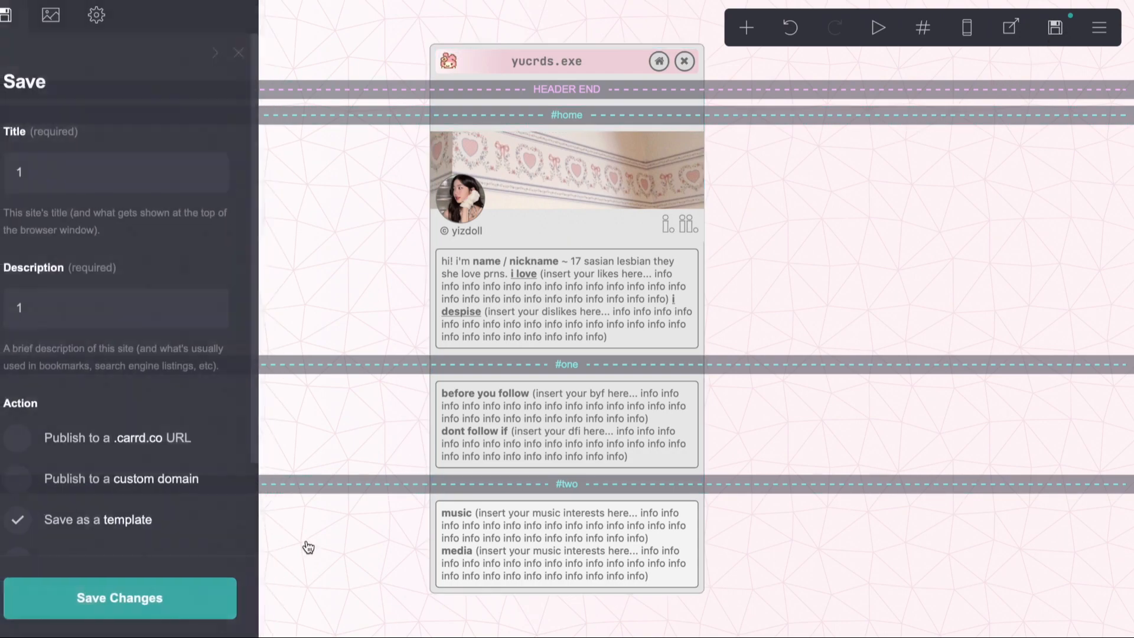
{"action": "left_click", "coordinate": [221, 599]}
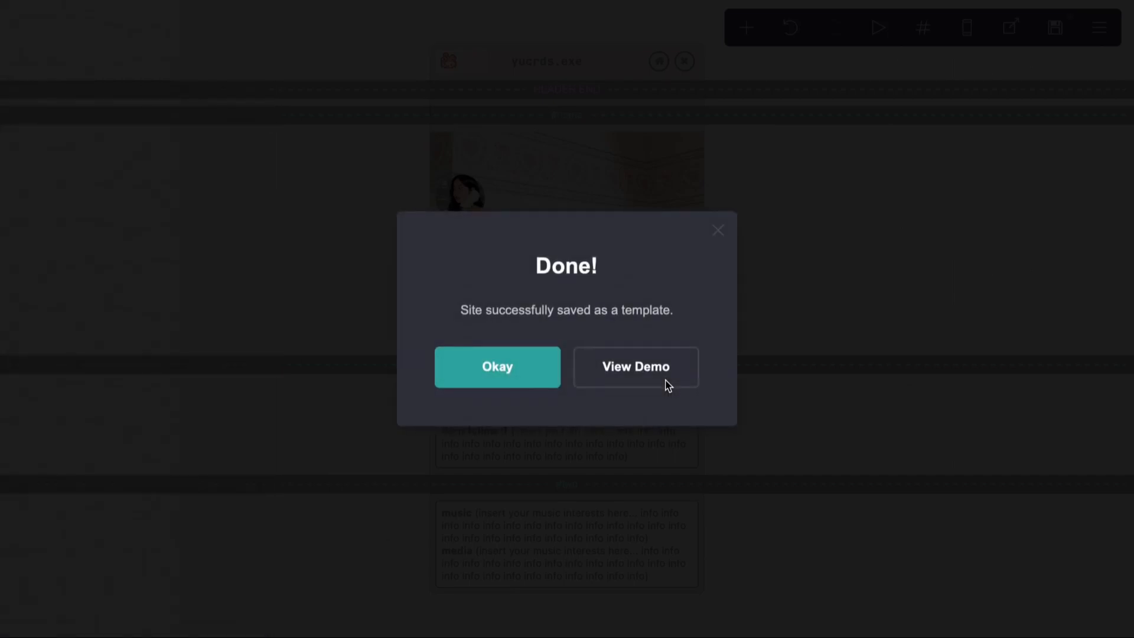
{"action": "left_click", "coordinate": [665, 383]}
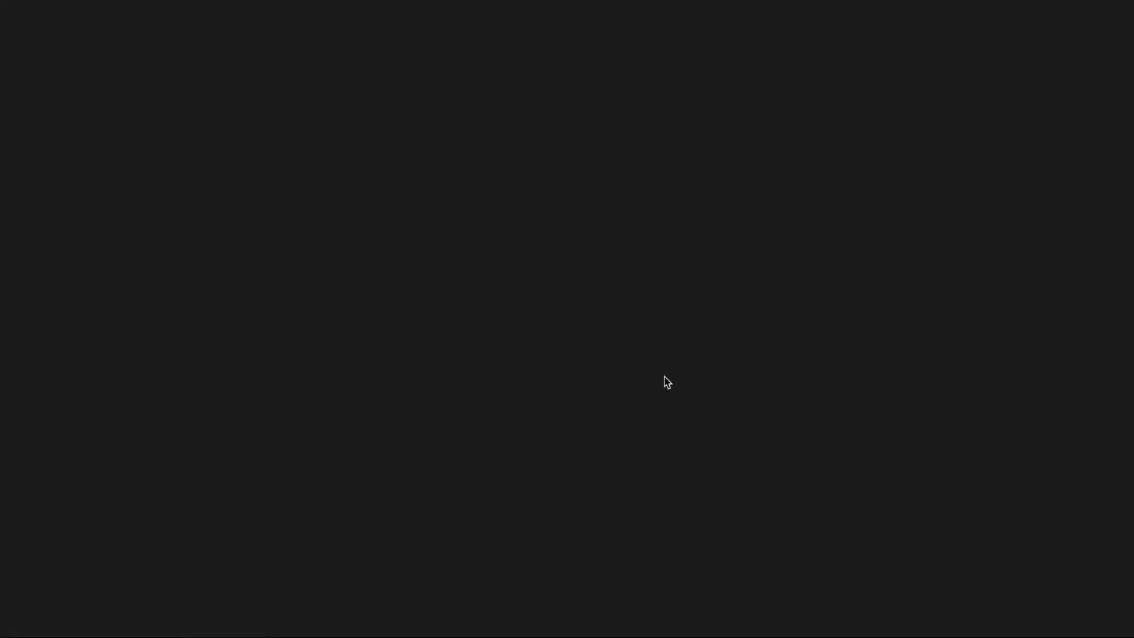